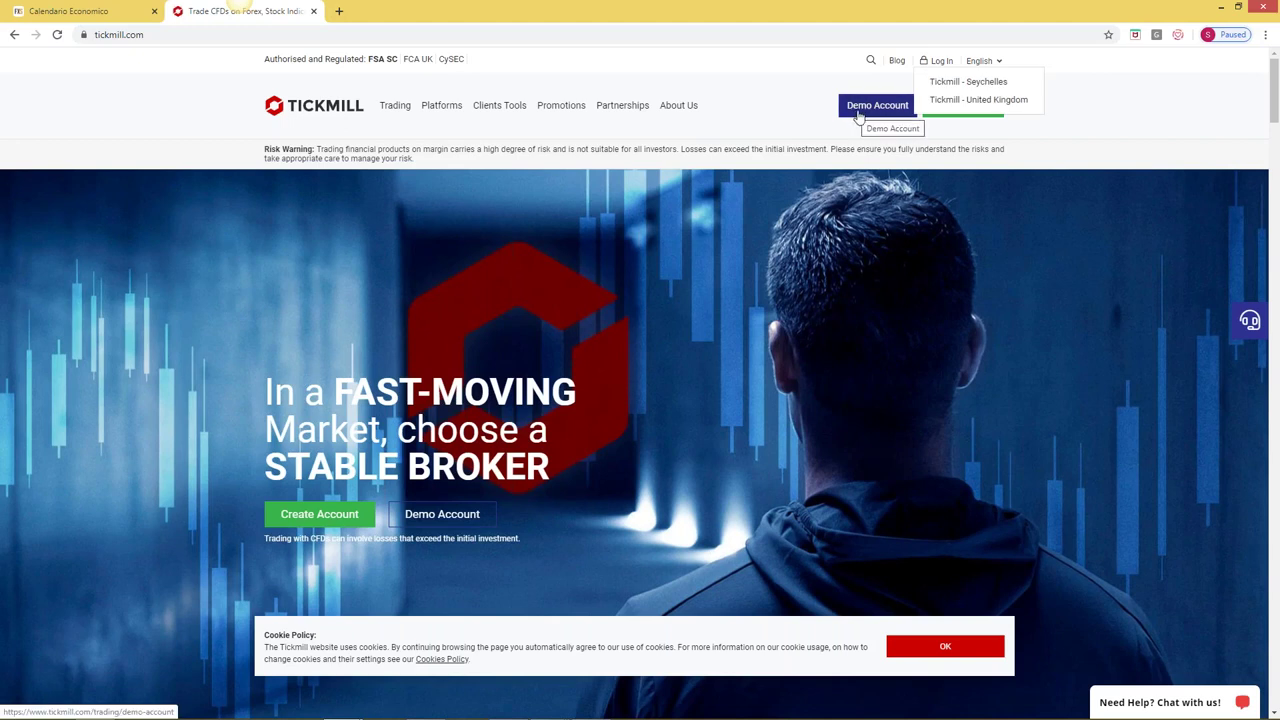
Switch the Tickmill website's language to Español and open its demo account registration form
{"action": "left_click", "coordinate": [984, 61]}
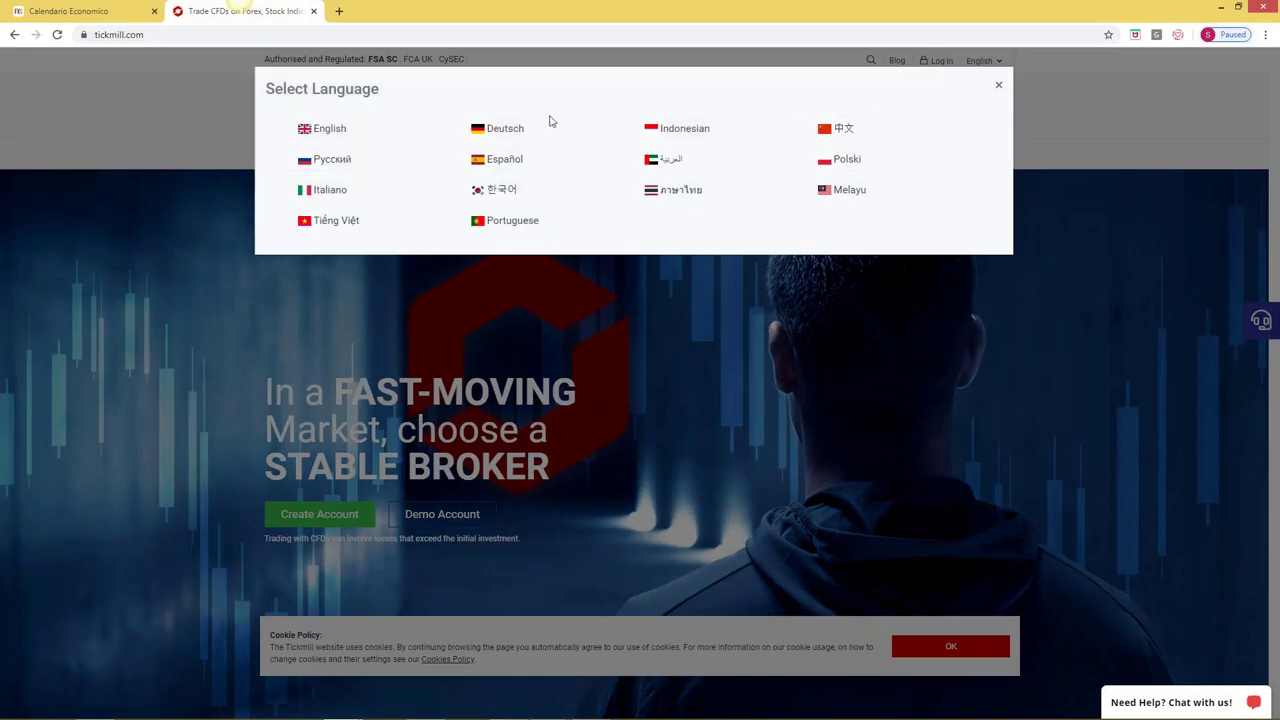
{"action": "left_click", "coordinate": [516, 162]}
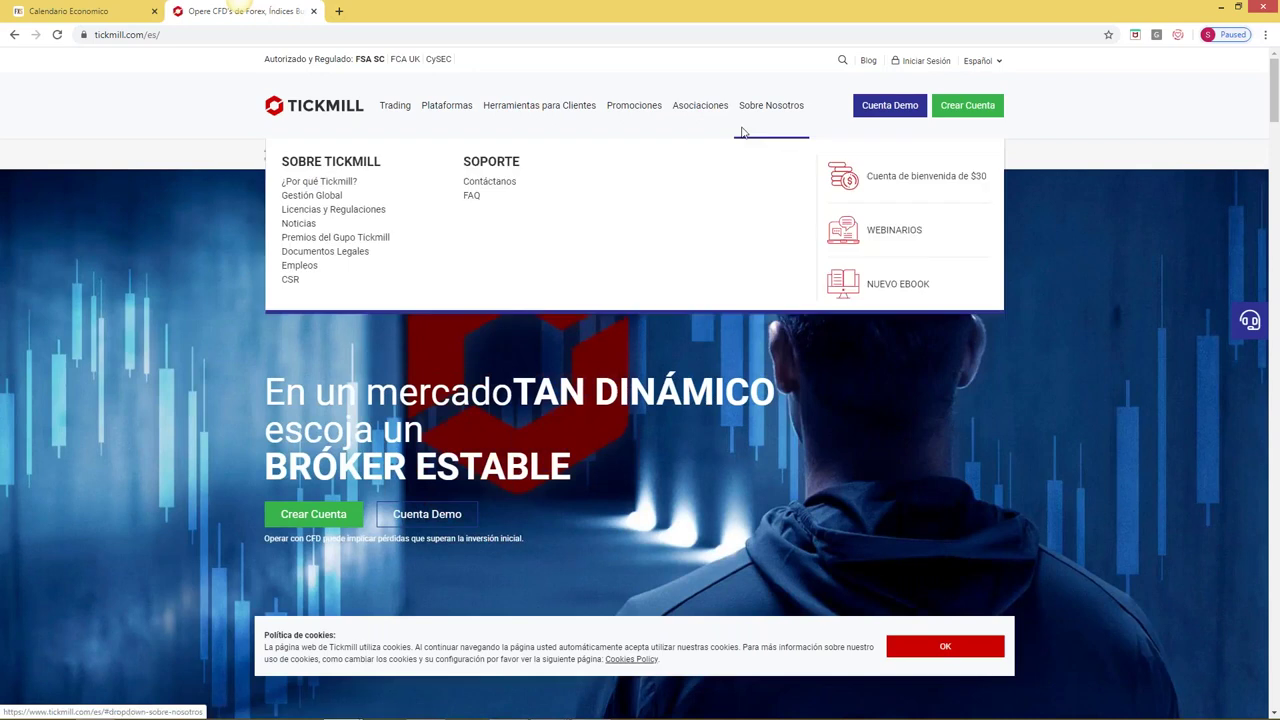
{"action": "left_click", "coordinate": [903, 106]}
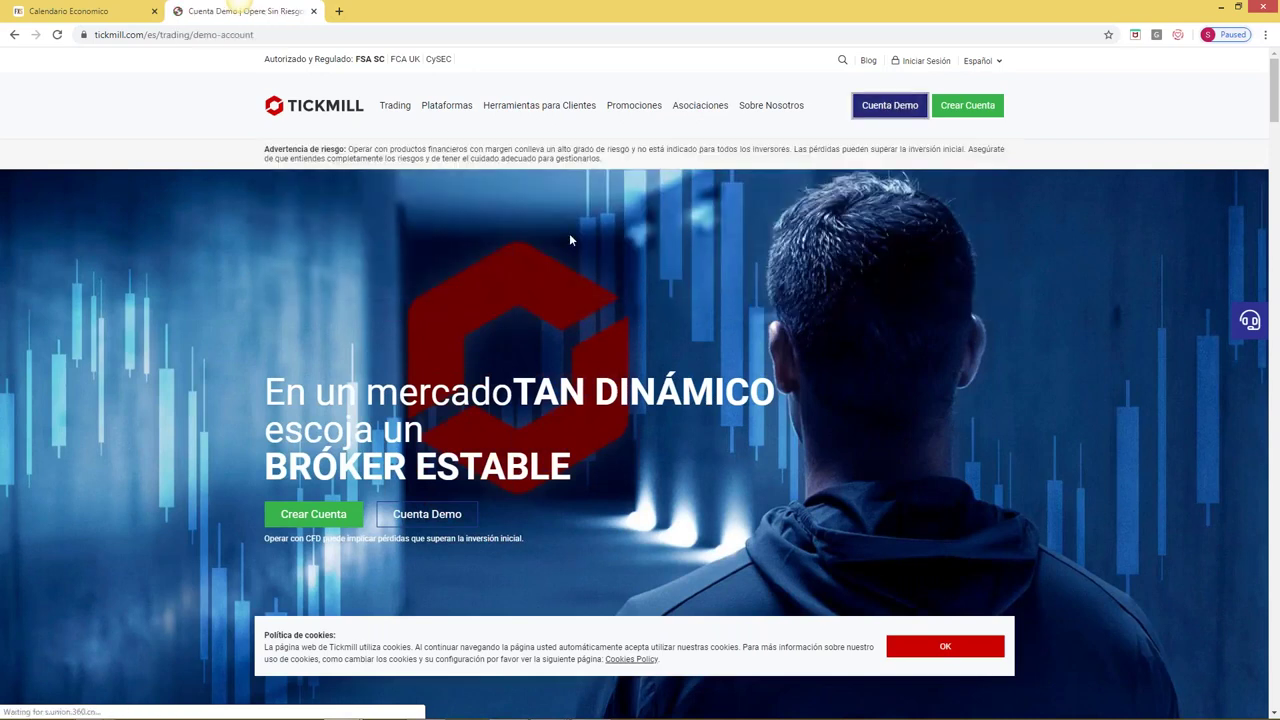
{"action": "scroll", "coordinate": [580, 290], "scroll_direction": "down", "scroll_amount": 1}
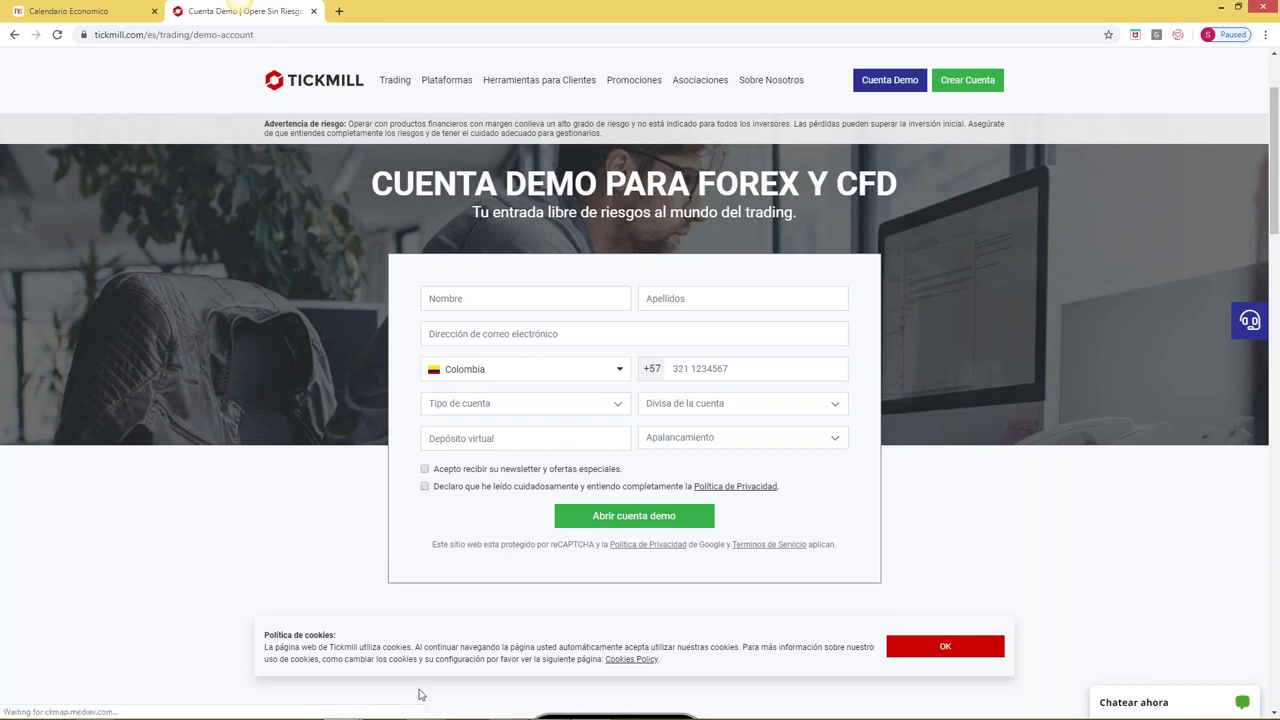
Switch to the Tickmill MetaTrader 4 terminal and load the Default chart profile
{"action": "mouse_move", "coordinate": [428, 714]}
{"action": "mouse_move", "coordinate": [499, 710]}
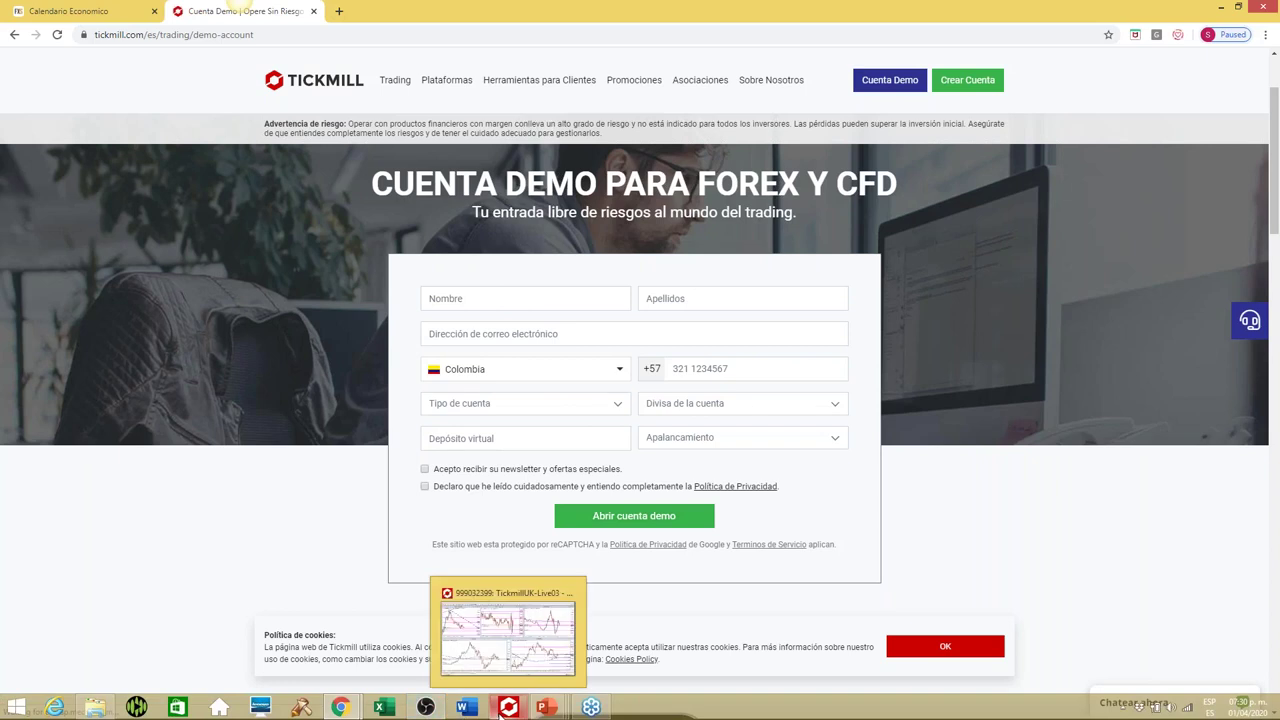
{"action": "left_click", "coordinate": [499, 710]}
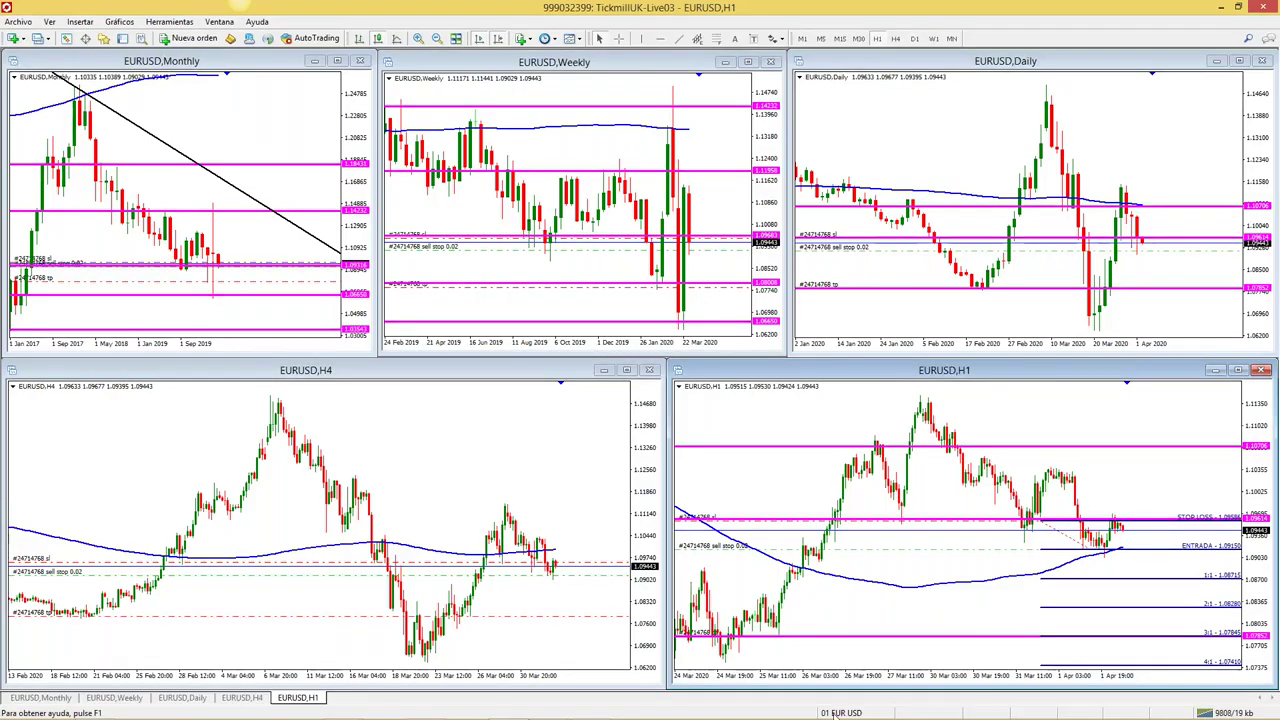
{"action": "left_click", "coordinate": [840, 712]}
{"action": "left_click", "coordinate": [899, 400]}
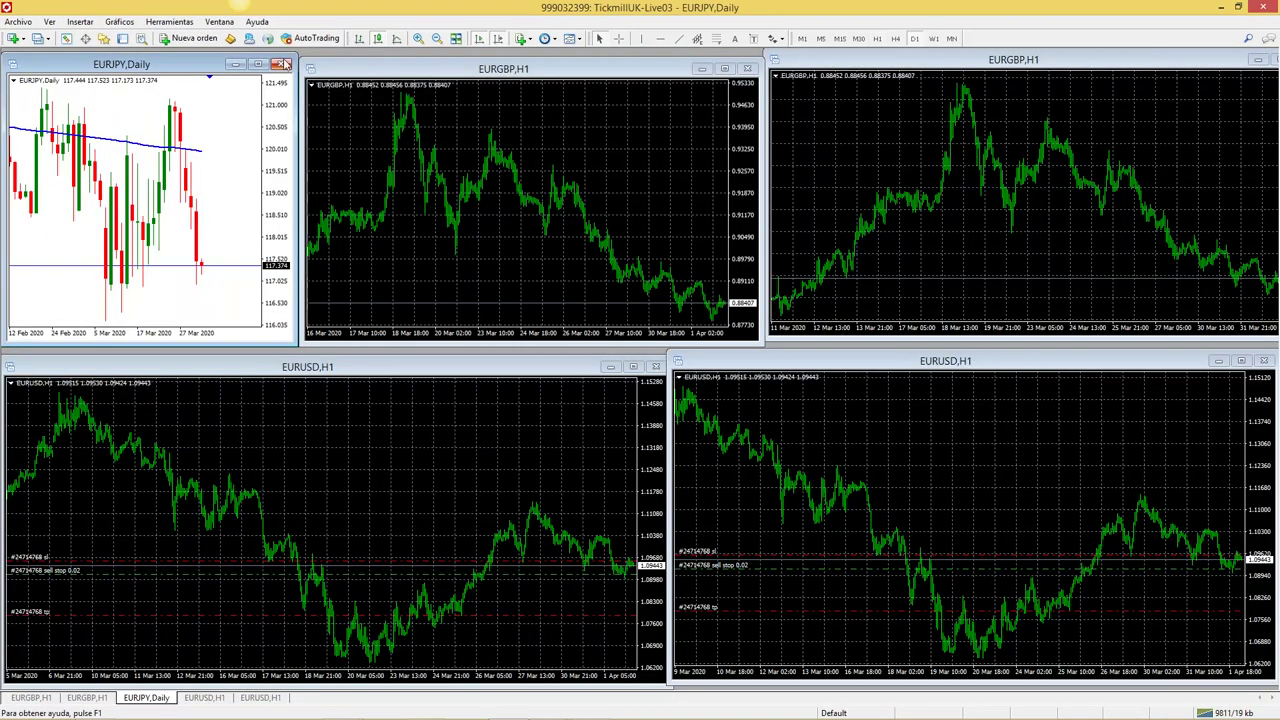
Close the EURJPY Daily chart and move the adjacent EURGBP,H1 chart into the freed space
{"action": "left_click", "coordinate": [283, 64]}
{"action": "left_click_drag", "start_coordinate": [345, 74], "coordinate": [182, 76]}
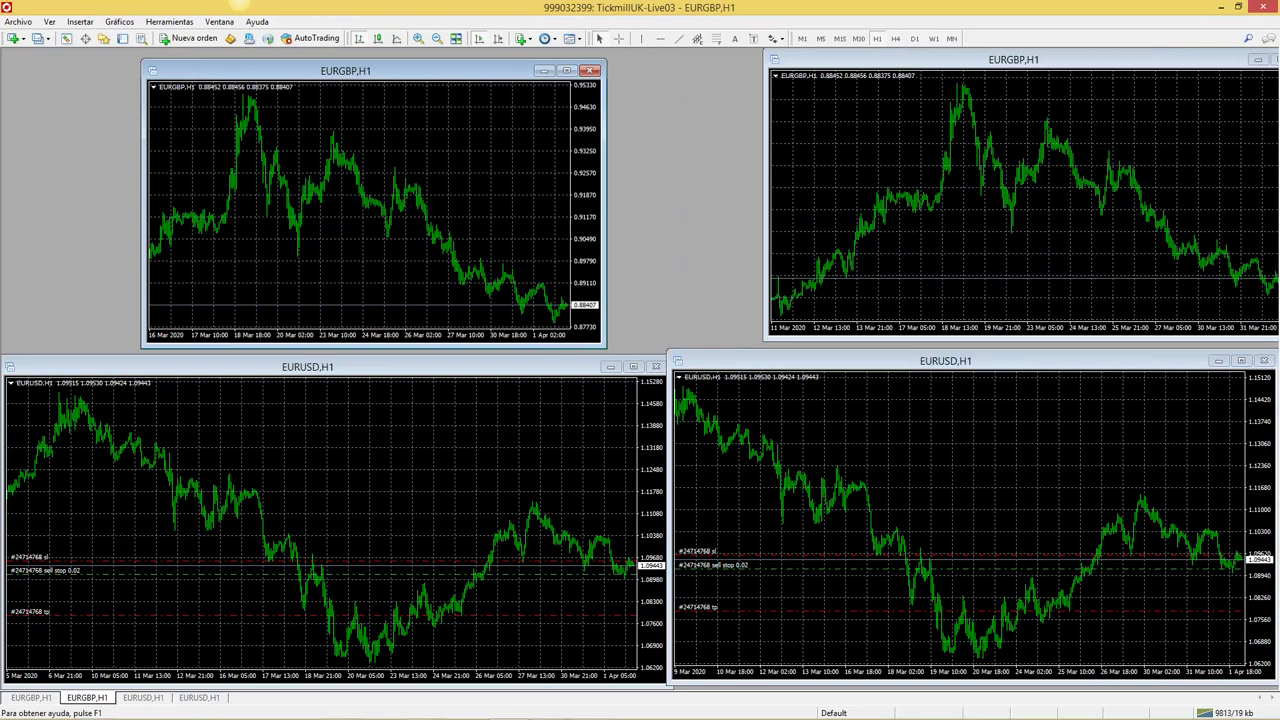
Display the Market Watch, Navigator and Terminal windows around the charts
{"action": "key", "text": "ctrl+m"}
{"action": "key", "text": "ctrl+n"}
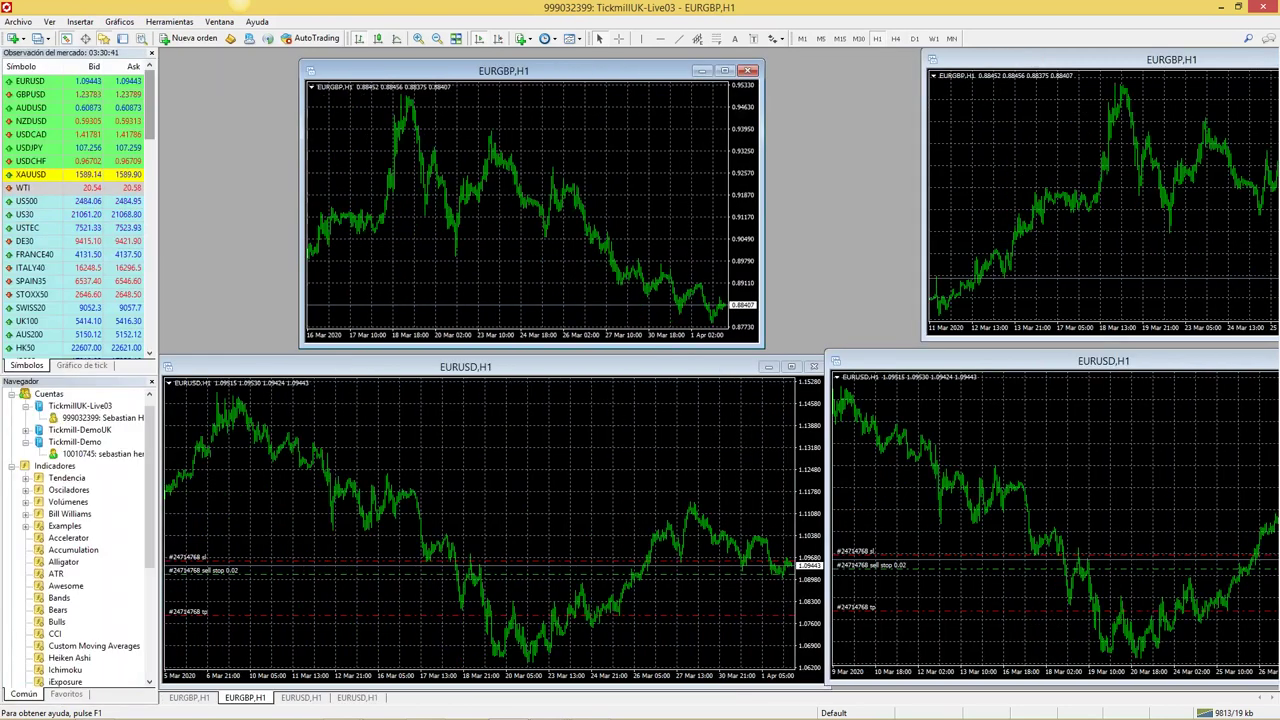
{"action": "key", "text": "ctrl+t"}
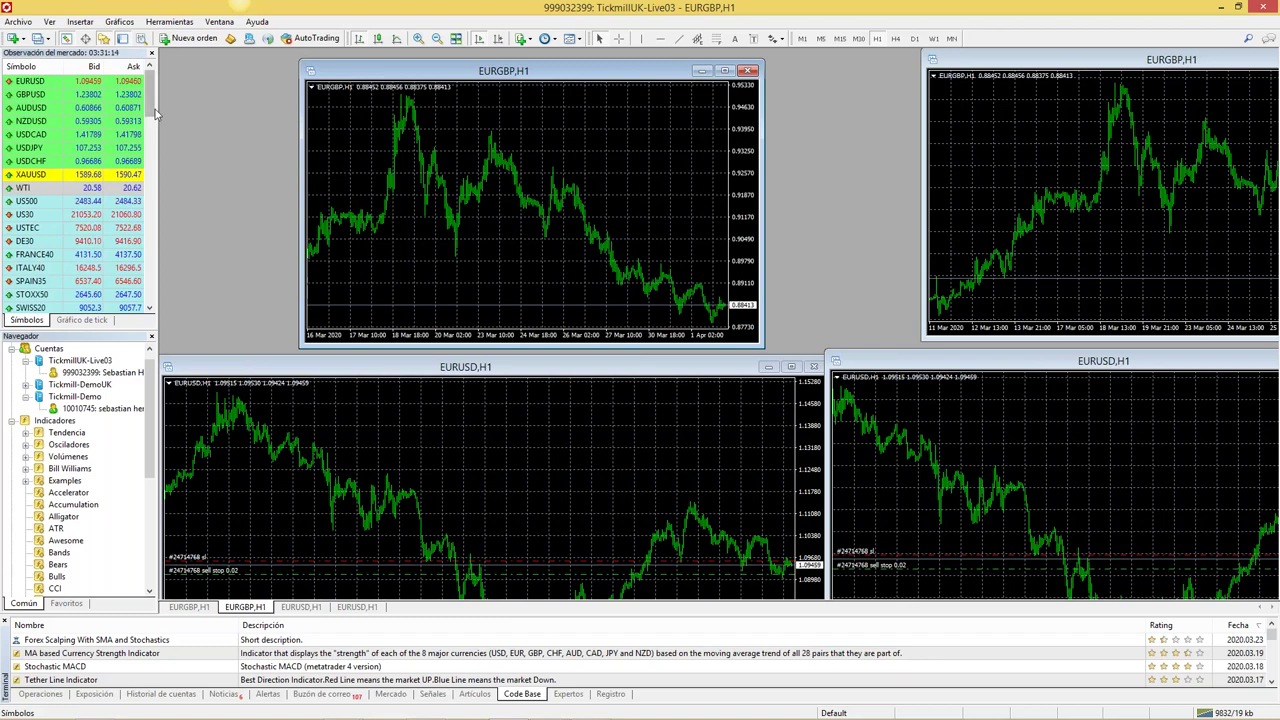
Browse the Market Watch symbol list down to the EUR crosses and return to its beginning
{"action": "scroll", "coordinate": [155, 113], "scroll_direction": "down", "scroll_amount": 1}
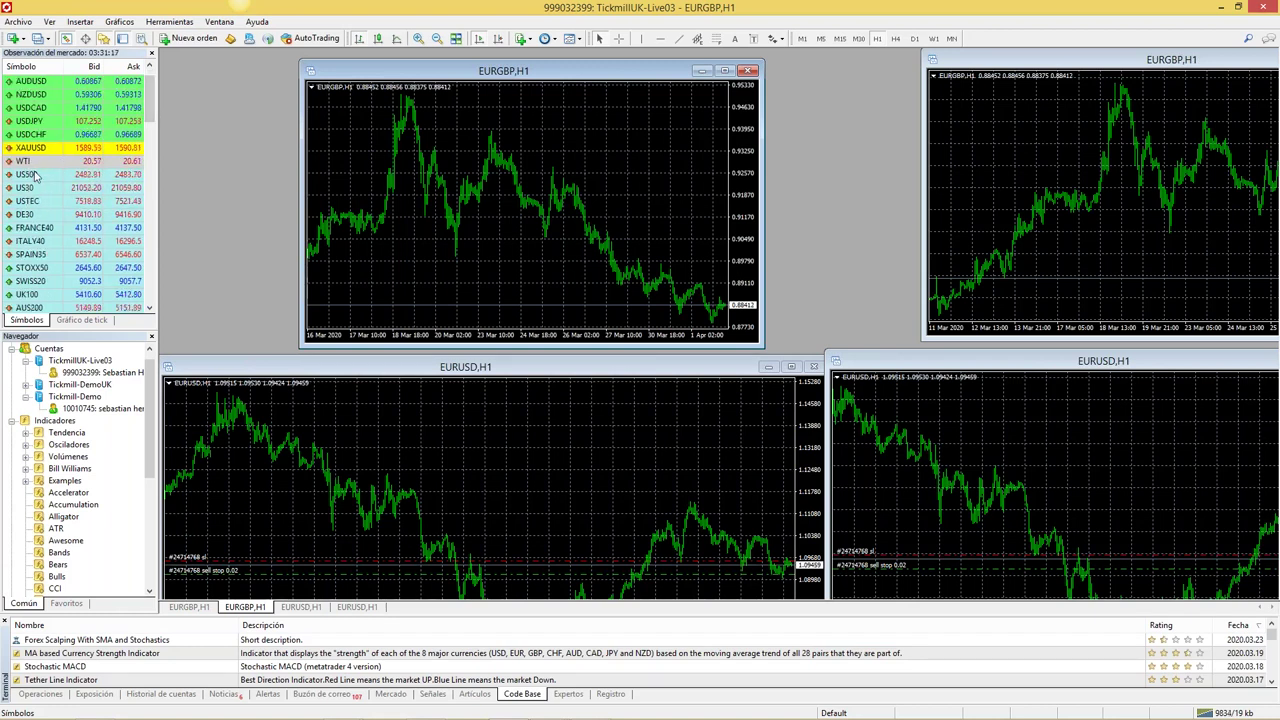
{"action": "scroll", "coordinate": [150, 110], "scroll_direction": "down", "scroll_amount": 10}
{"action": "scroll", "coordinate": [150, 110], "scroll_direction": "up", "scroll_amount": 1}
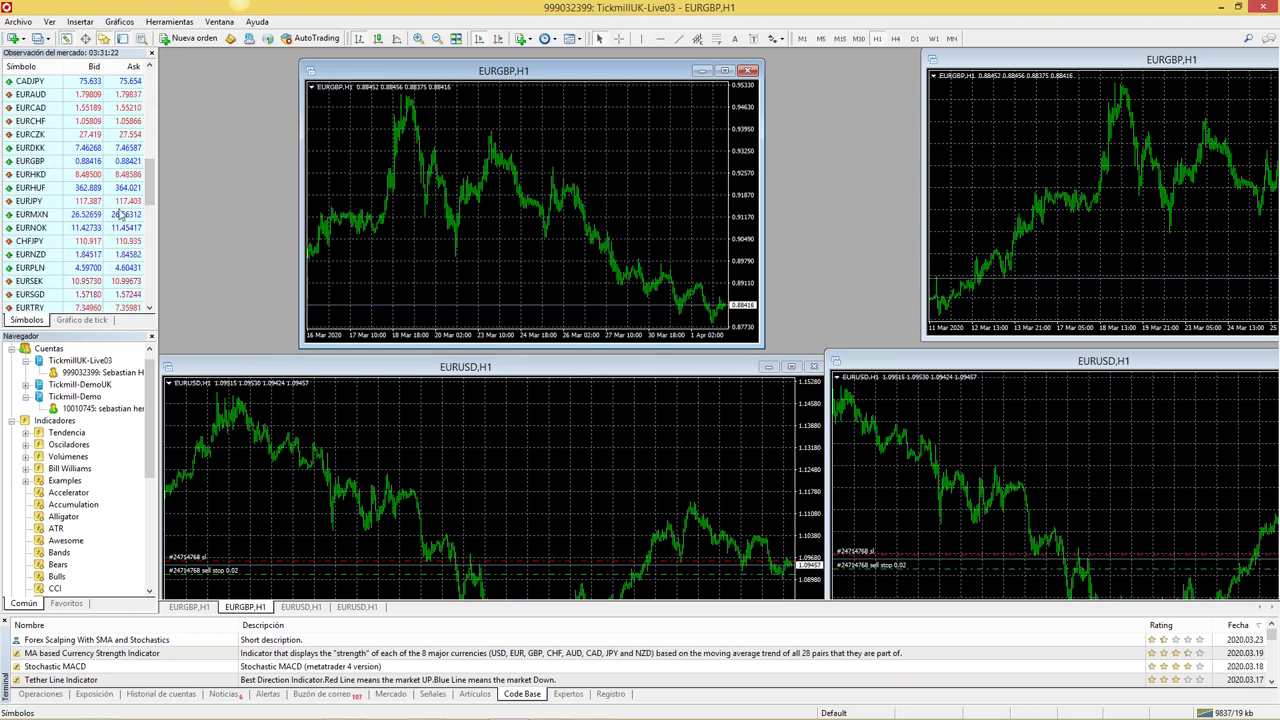
{"action": "left_click_drag", "start_coordinate": [150, 175], "coordinate": [149, 95]}
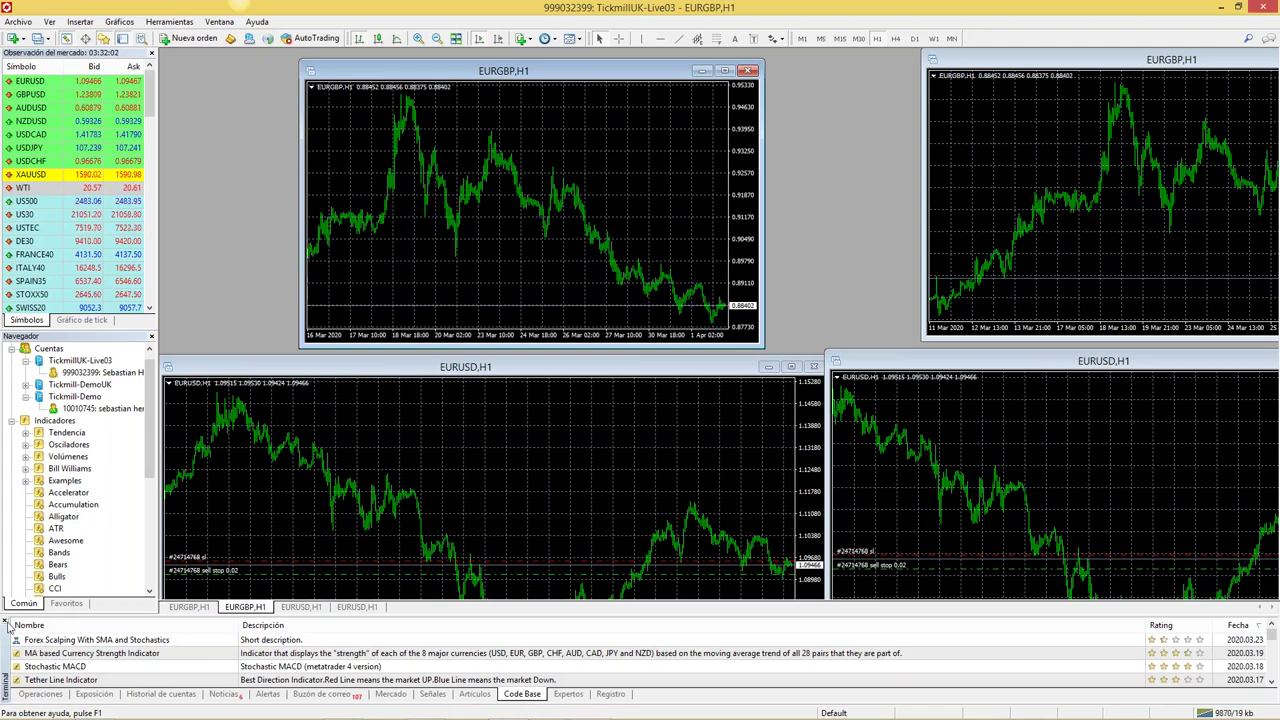
Close the Terminal, Navigator and Market Watch windows so only the charts remain
{"action": "left_click", "coordinate": [6, 621]}
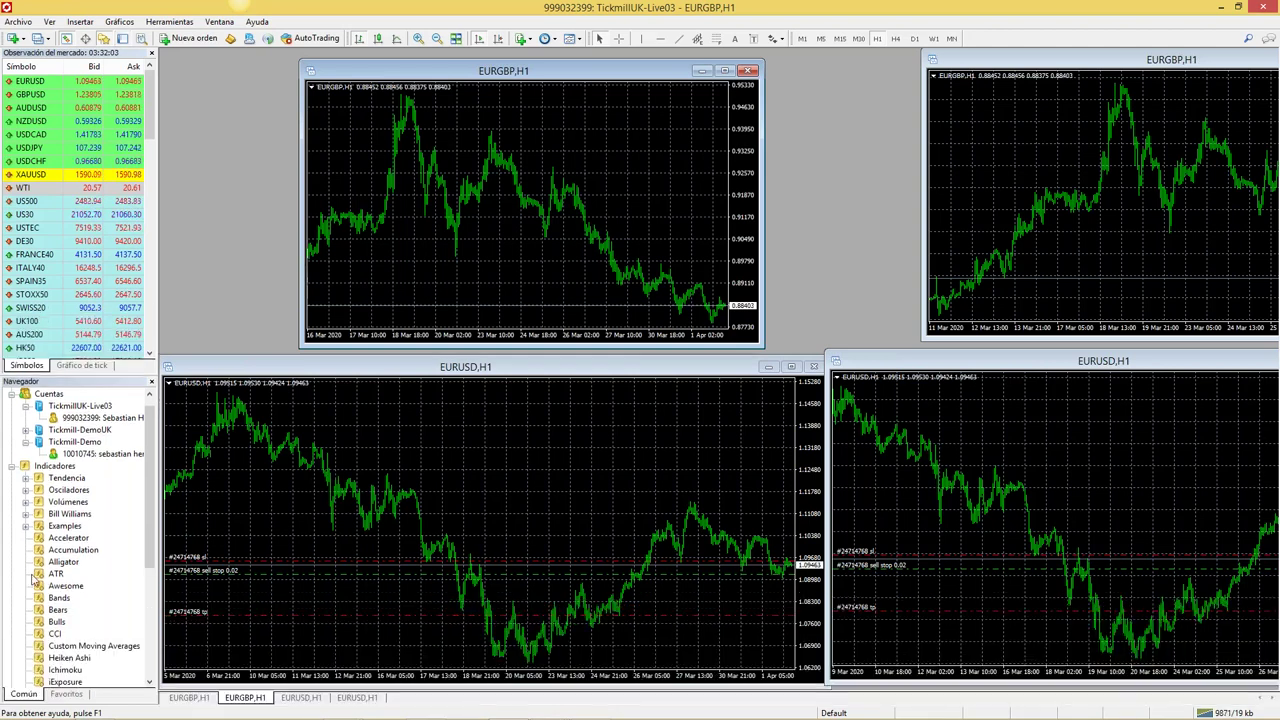
{"action": "left_click", "coordinate": [151, 382]}
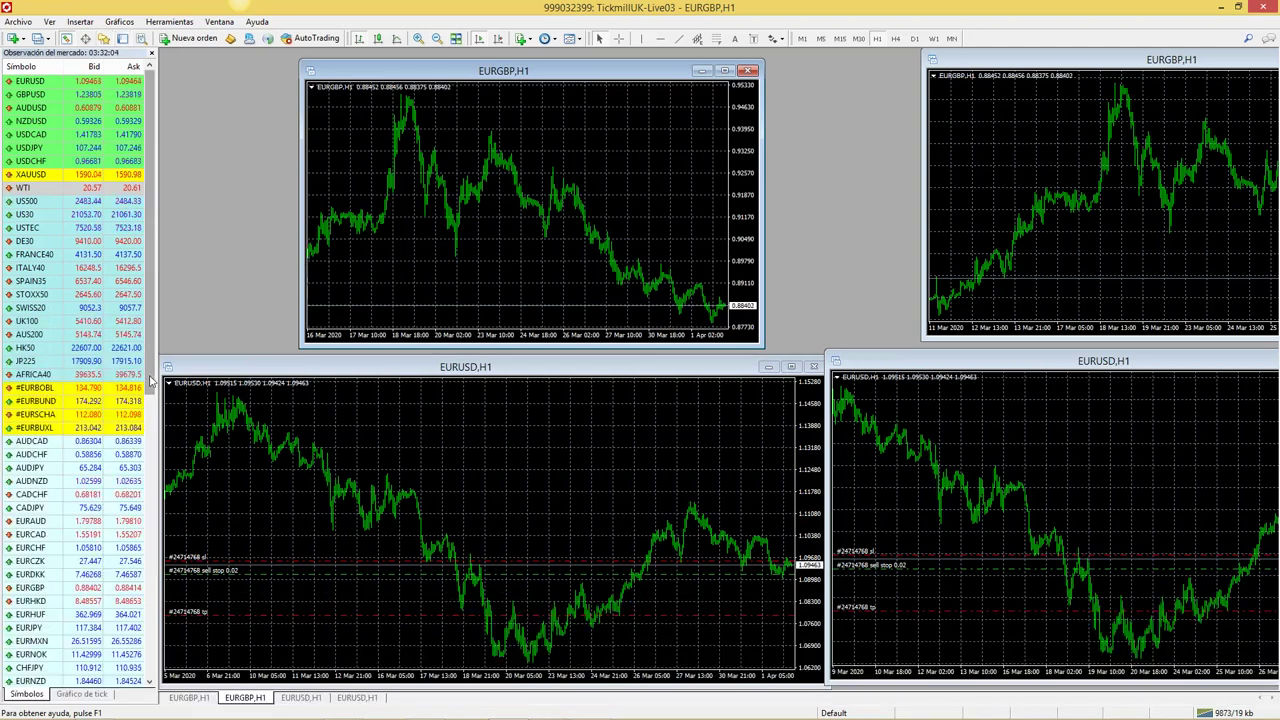
{"action": "left_click", "coordinate": [151, 53]}
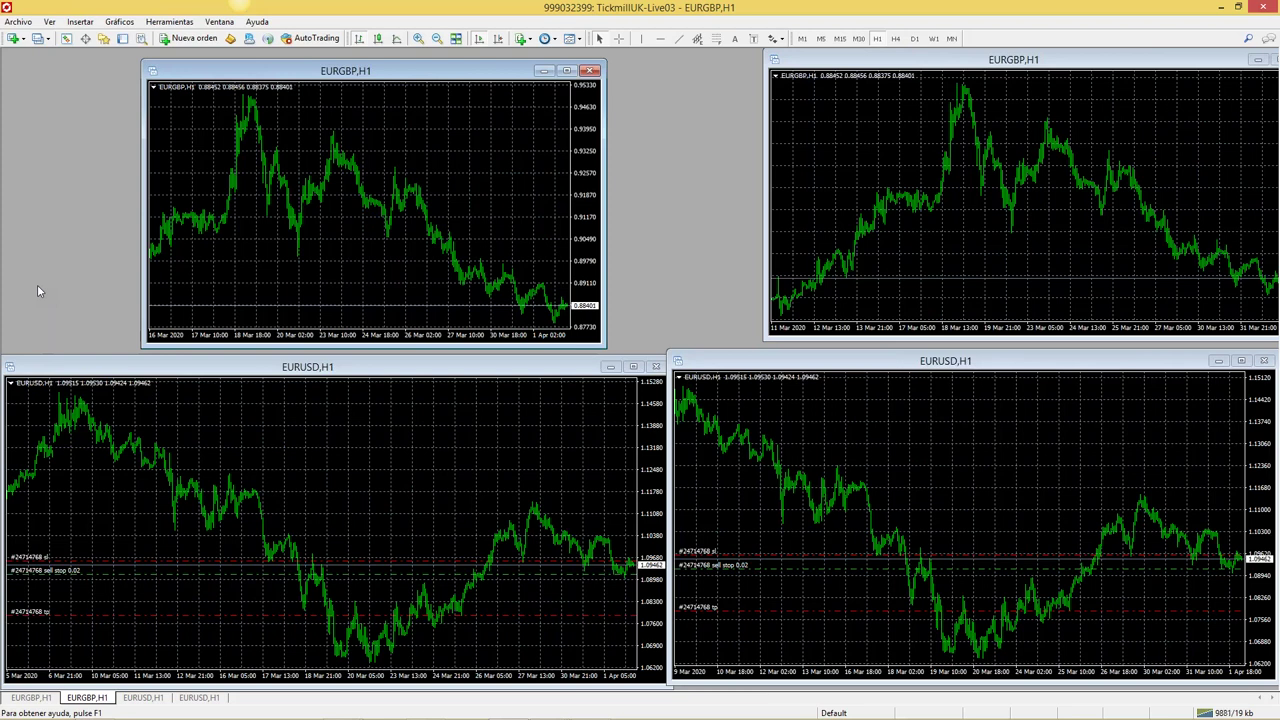
Show the Market Watch, hide it and show it once more beside the charts
{"action": "key", "text": "ctrl+m"}
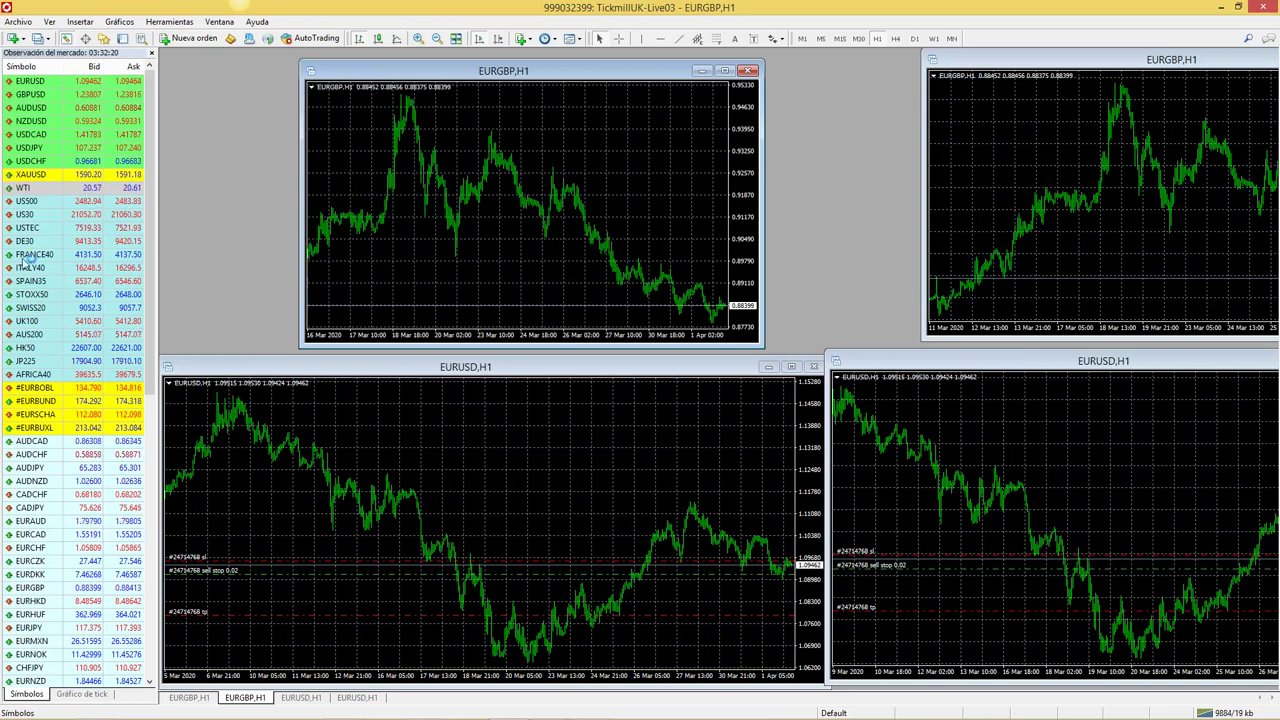
{"action": "left_click", "coordinate": [151, 52]}
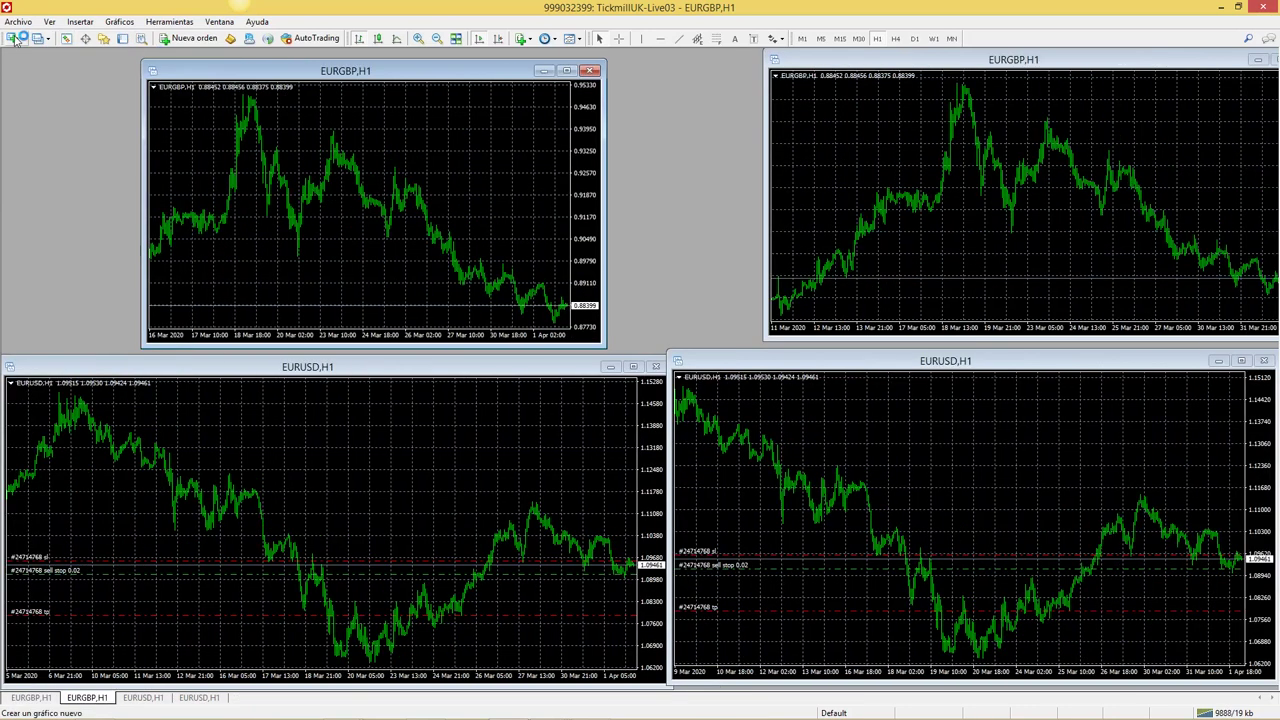
{"action": "left_click", "coordinate": [66, 39]}
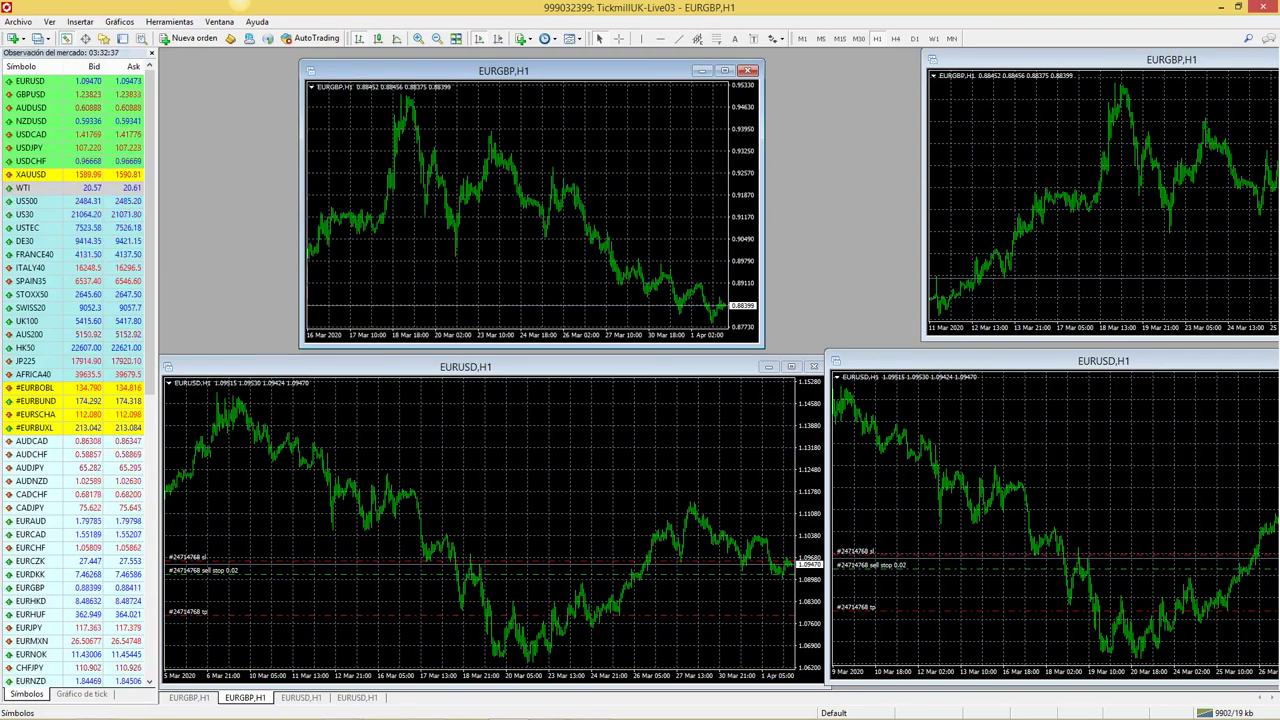
Show all of the broker's symbols in the Market Watch and check the full list
{"action": "right_click", "coordinate": [52, 122]}
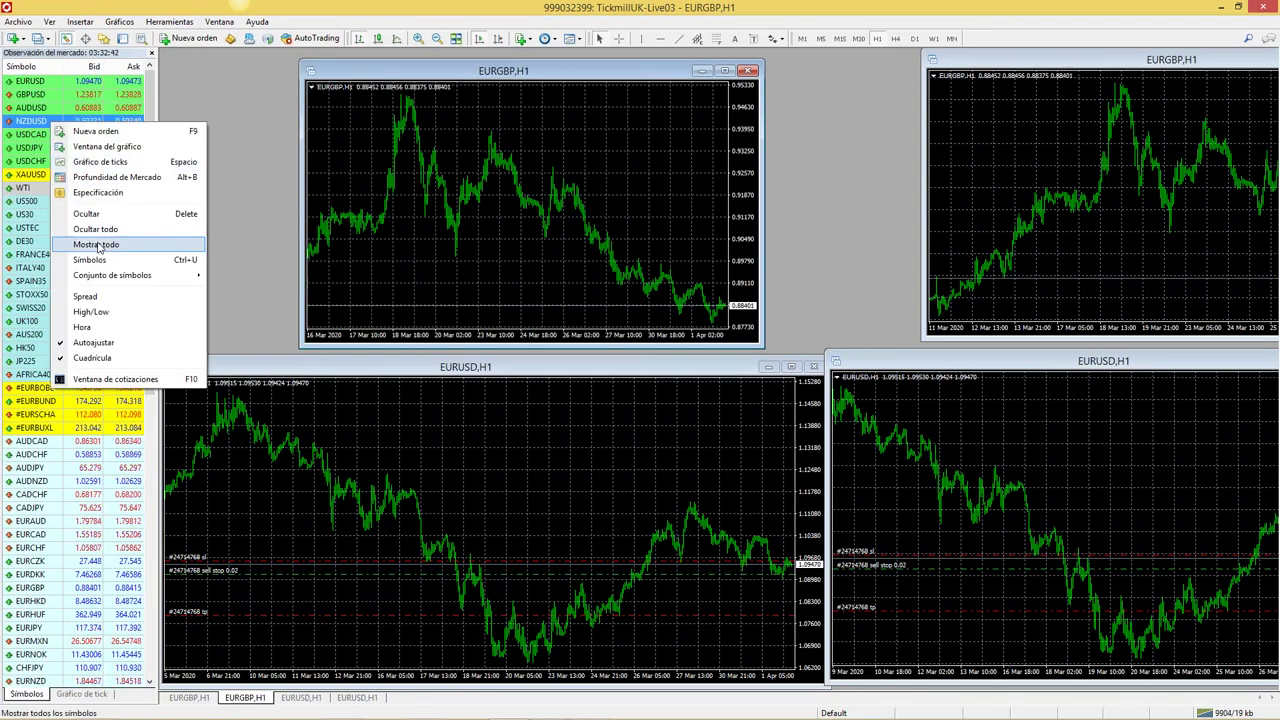
{"action": "left_click", "coordinate": [97, 246]}
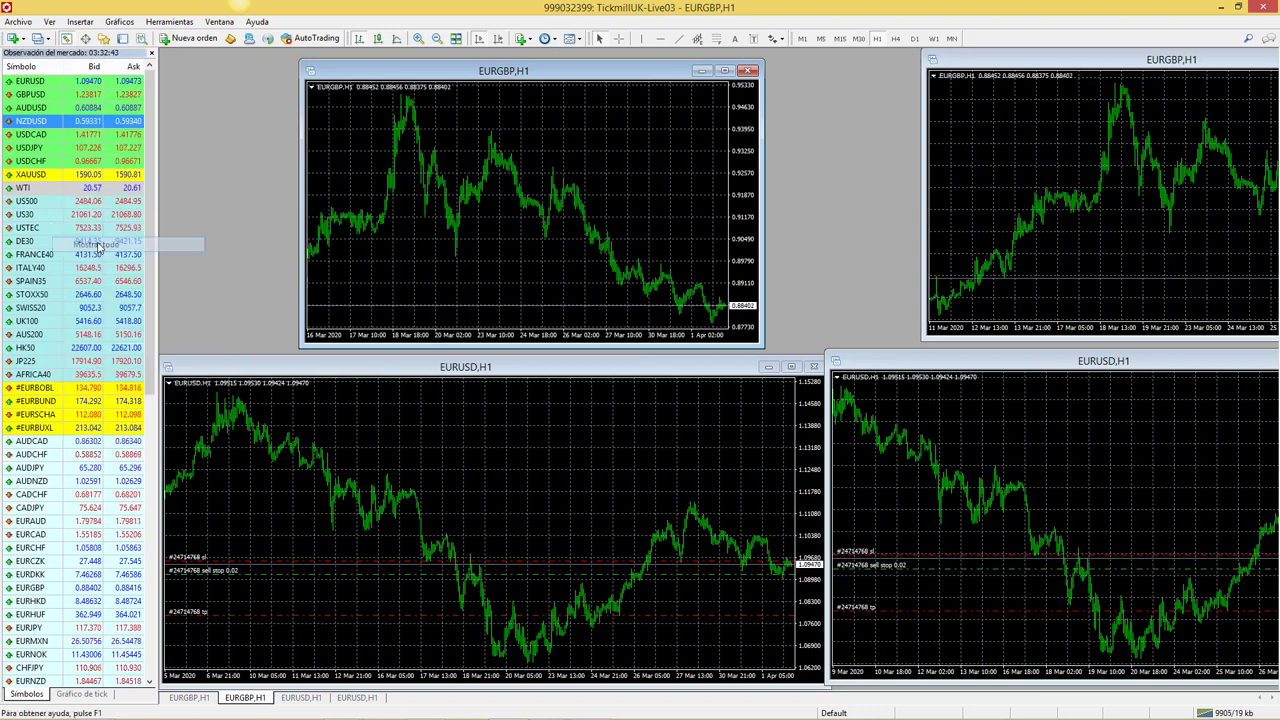
{"action": "scroll", "coordinate": [130, 535], "scroll_direction": "down", "scroll_amount": 13}
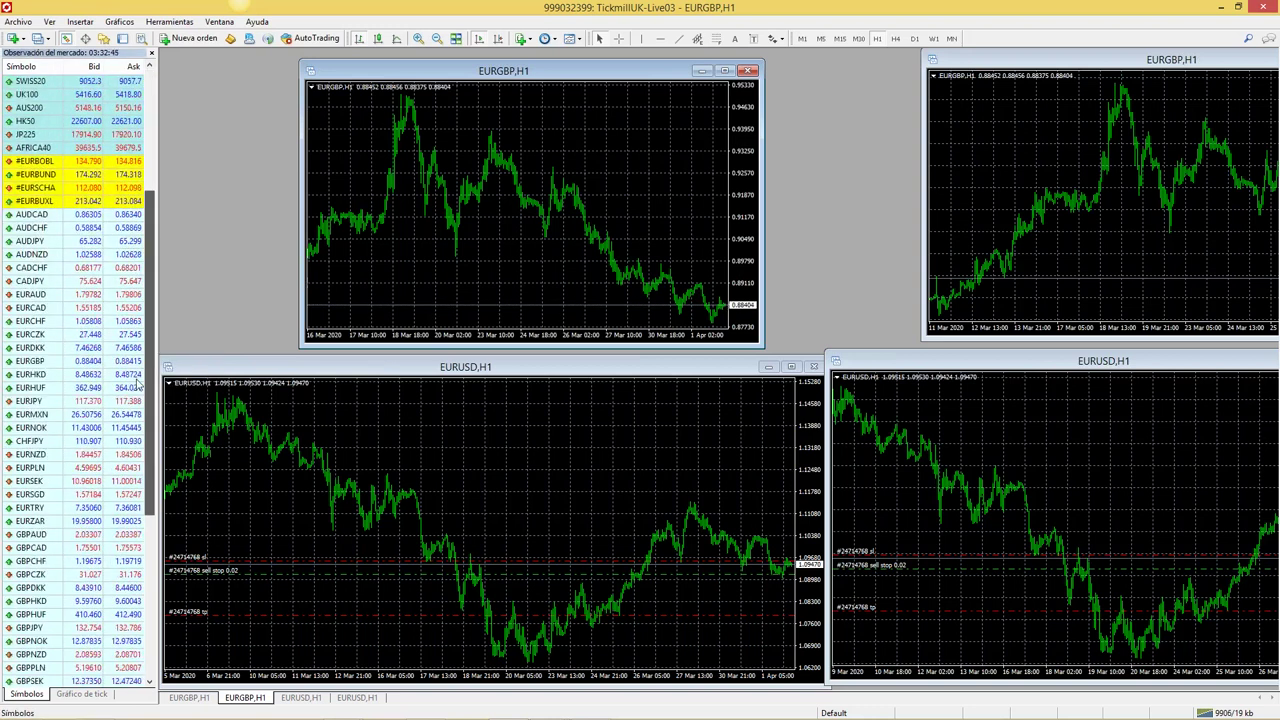
{"action": "scroll", "coordinate": [130, 535], "scroll_direction": "up", "scroll_amount": 13}
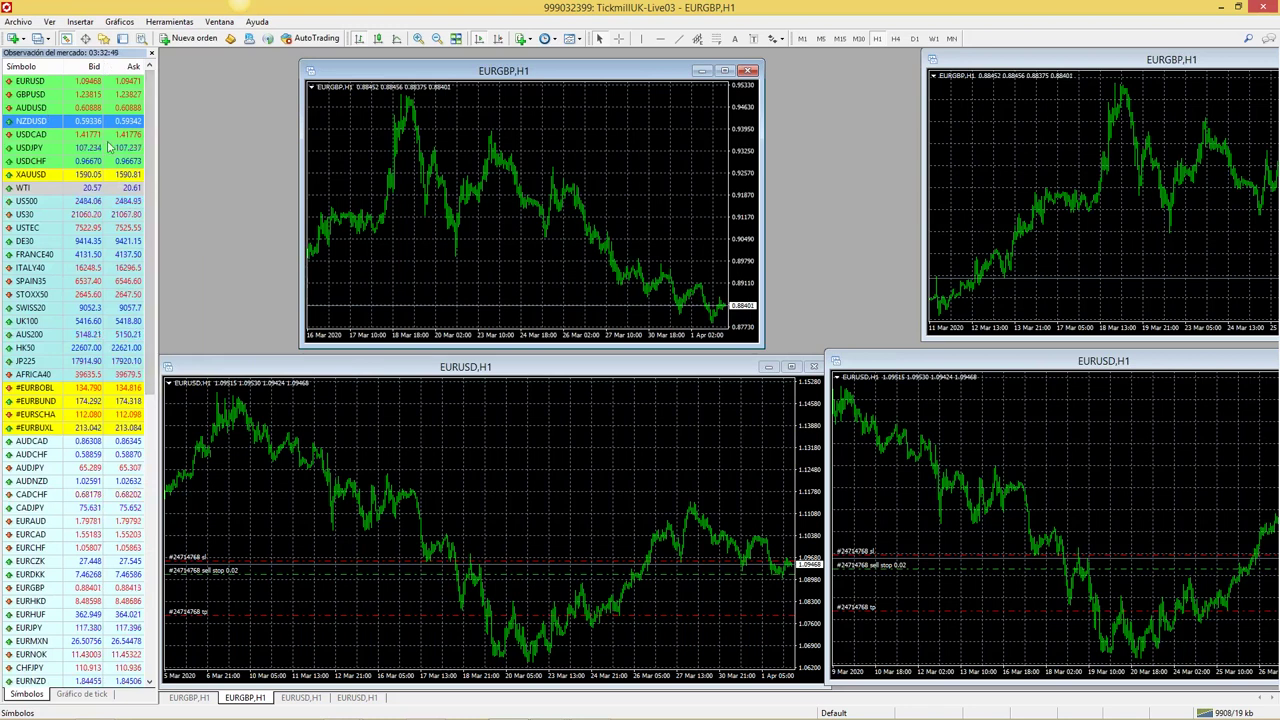
Step through the Market Watch symbols from EURUSD to the list's end, covering currency pairs, metals, oil, indices and bonds, and return to EURUSD
{"action": "left_click", "coordinate": [45, 81]}
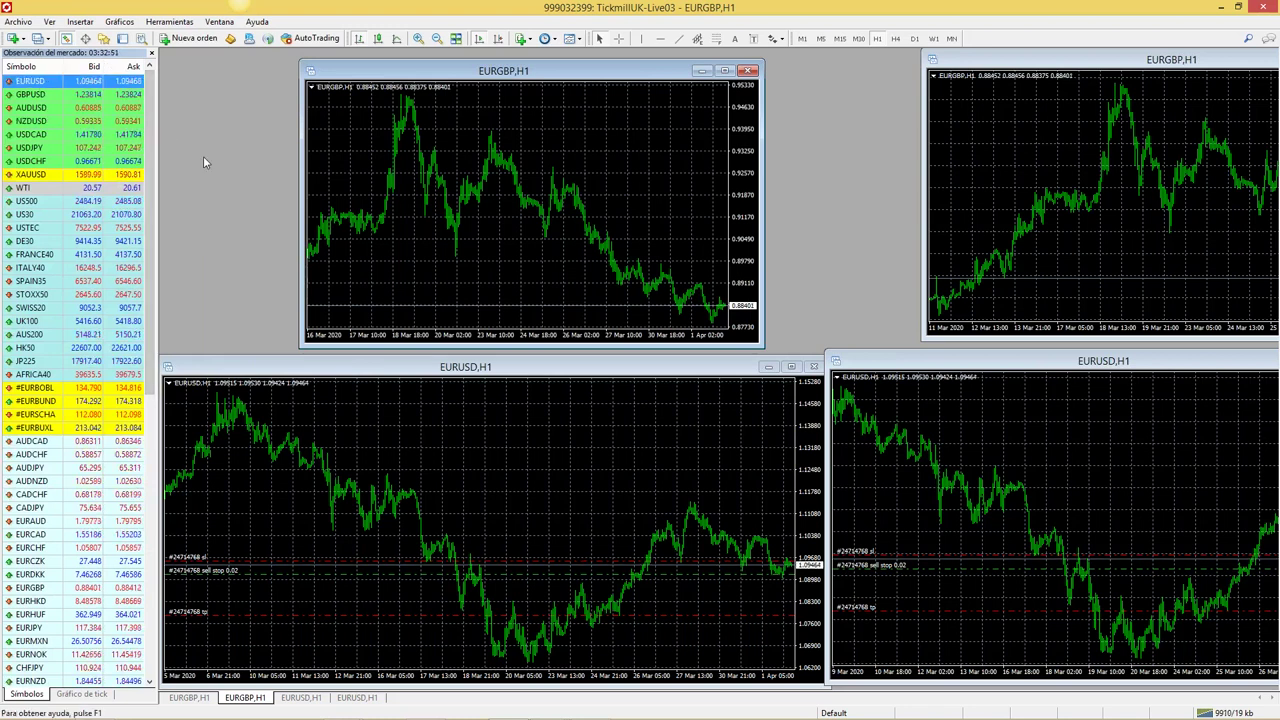
{"action": "key", "text": "Down"}
{"action": "key", "text": "Down"}
{"action": "key", "text": "Down"}
{"action": "key", "text": "Down"}
{"action": "key", "text": "Down"}
{"action": "key", "text": "Down"}
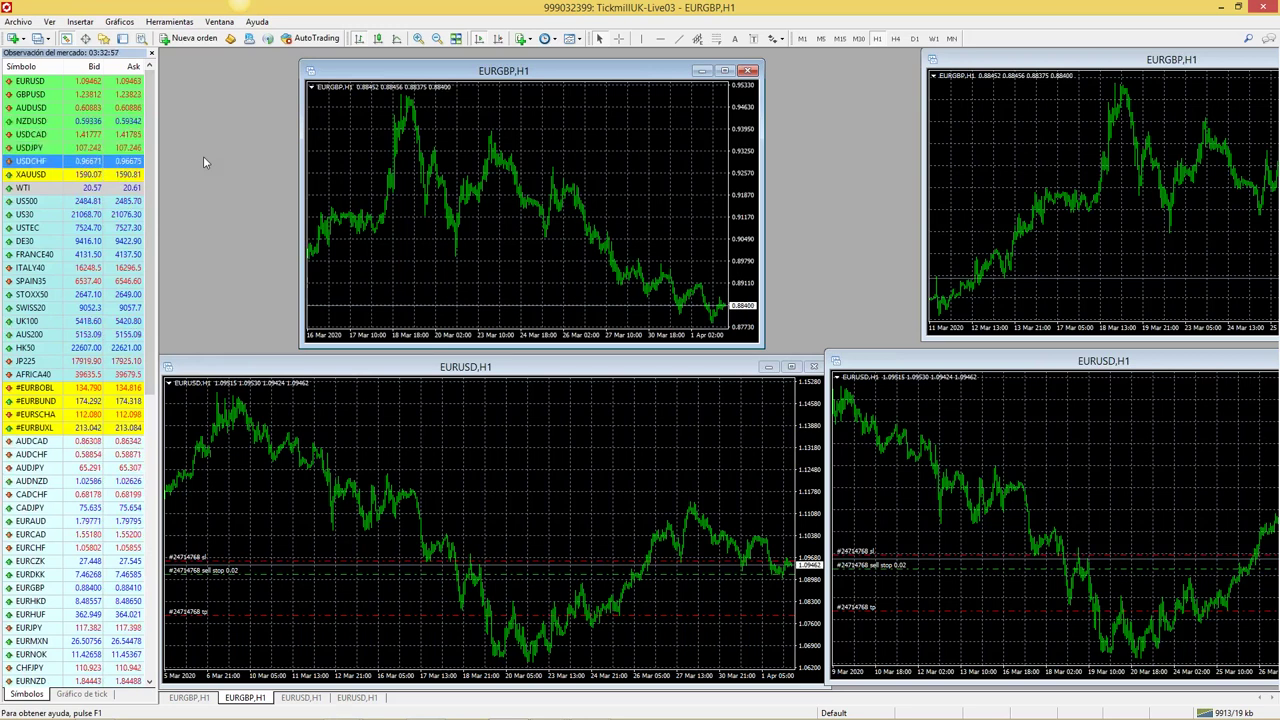
{"action": "key", "text": "Down"}
{"action": "key", "text": "Down"}
{"action": "key", "text": "Down"}
{"action": "key", "text": "Down"}
{"action": "key", "text": "Down"}
{"action": "key", "text": "Down"}
{"action": "key", "text": "Down"}
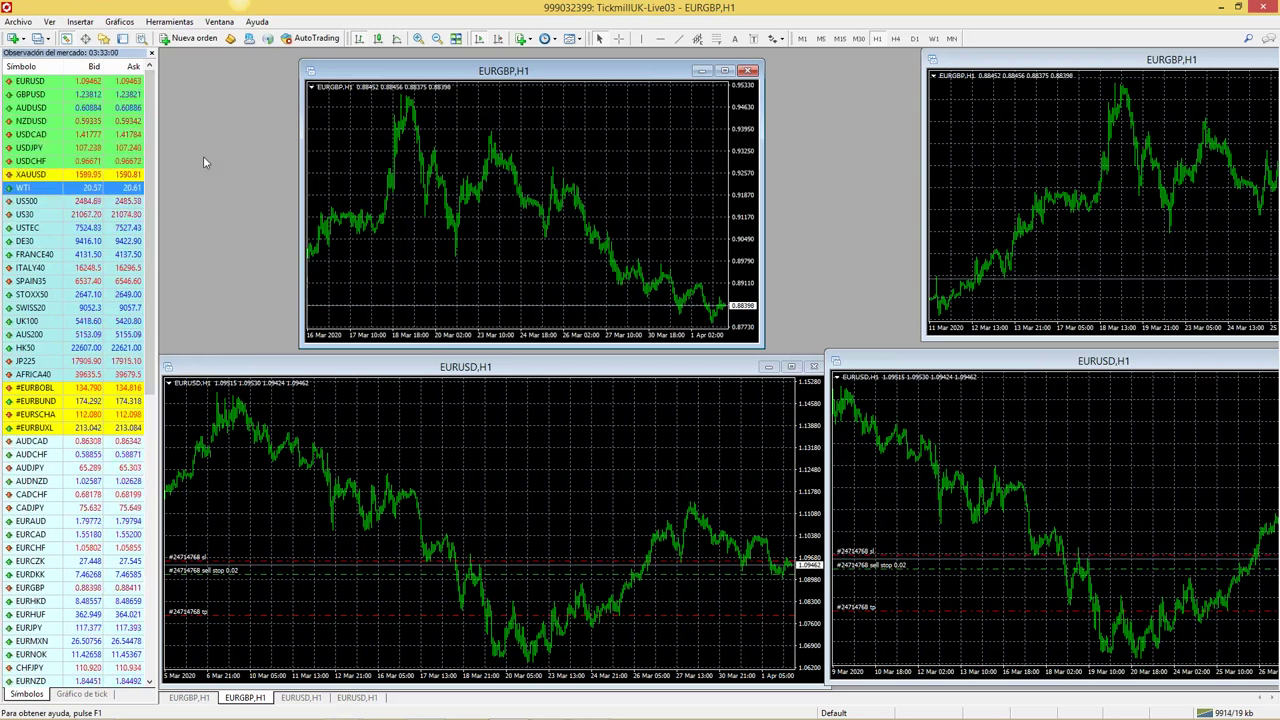
{"action": "key", "text": "Down"}
{"action": "key", "text": "Down"}
{"action": "key", "text": "Down"}
{"action": "key", "text": "Down"}
{"action": "key", "text": "Down"}
{"action": "key", "text": "Down"}
{"action": "key", "text": "Down"}
{"action": "key", "text": "Down"}
{"action": "key", "text": "Down"}
{"action": "key", "text": "Down"}
{"action": "key", "text": "Down"}
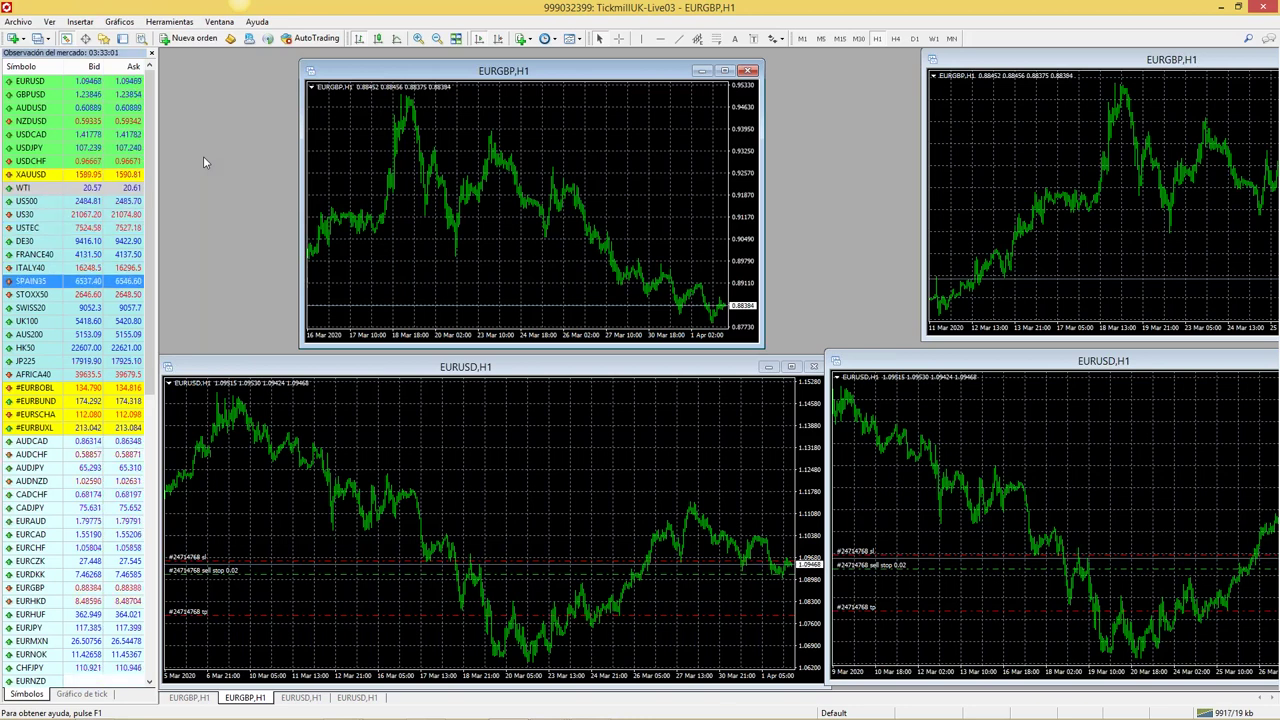
{"action": "key", "text": "Down"}
{"action": "key", "text": "Down"}
{"action": "key", "text": "Down"}
{"action": "key", "text": "Down"}
{"action": "key", "text": "Down"}
{"action": "key", "text": "Down"}
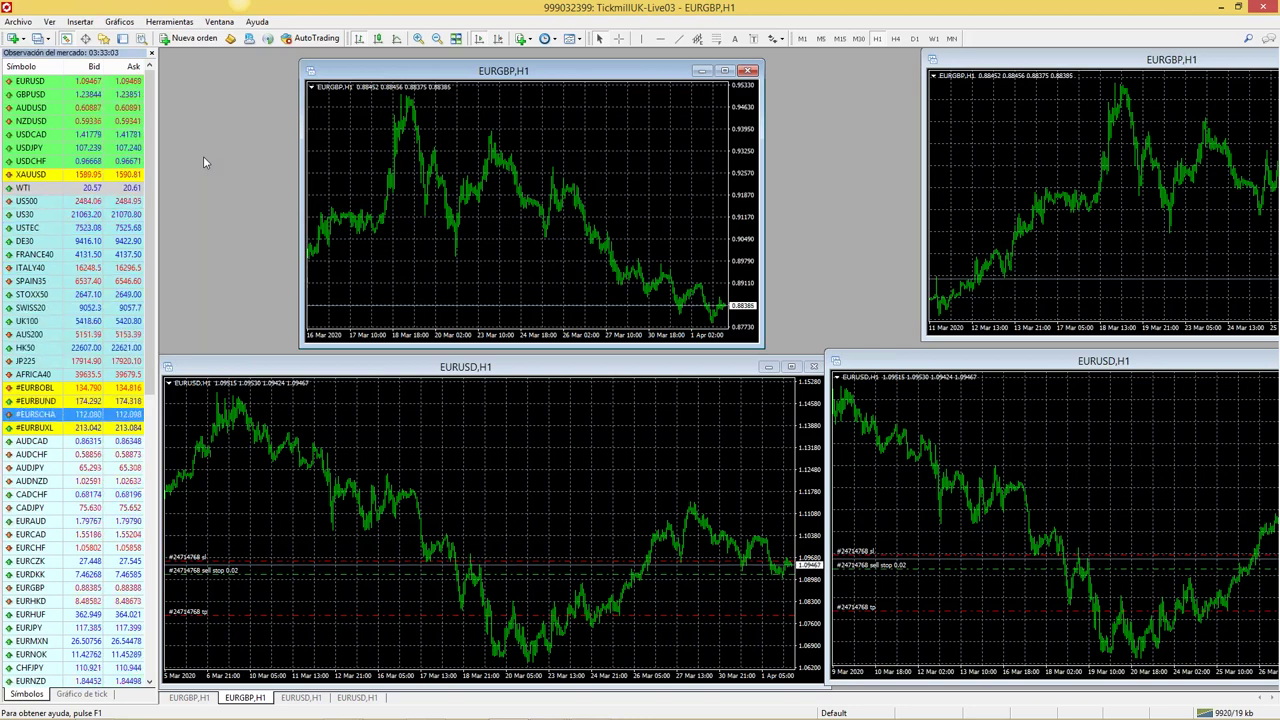
{"action": "key", "text": "Down"}
{"action": "key", "text": "Down"}
{"action": "key", "text": "Down"}
{"action": "key", "text": "Down"}
{"action": "key", "text": "Down"}
{"action": "key", "text": "Down"}
{"action": "key", "text": "Down"}
{"action": "key", "text": "Down"}
{"action": "key", "text": "Down"}
{"action": "key", "text": "Down"}
{"action": "key", "text": "Down"}
{"action": "key", "text": "Down"}
{"action": "key", "text": "Down"}
{"action": "key", "text": "Down"}
{"action": "key", "text": "Down"}
{"action": "key", "text": "Down"}
{"action": "key", "text": "Down"}
{"action": "key", "text": "Down"}
{"action": "key", "text": "Down"}
{"action": "key", "text": "Down"}
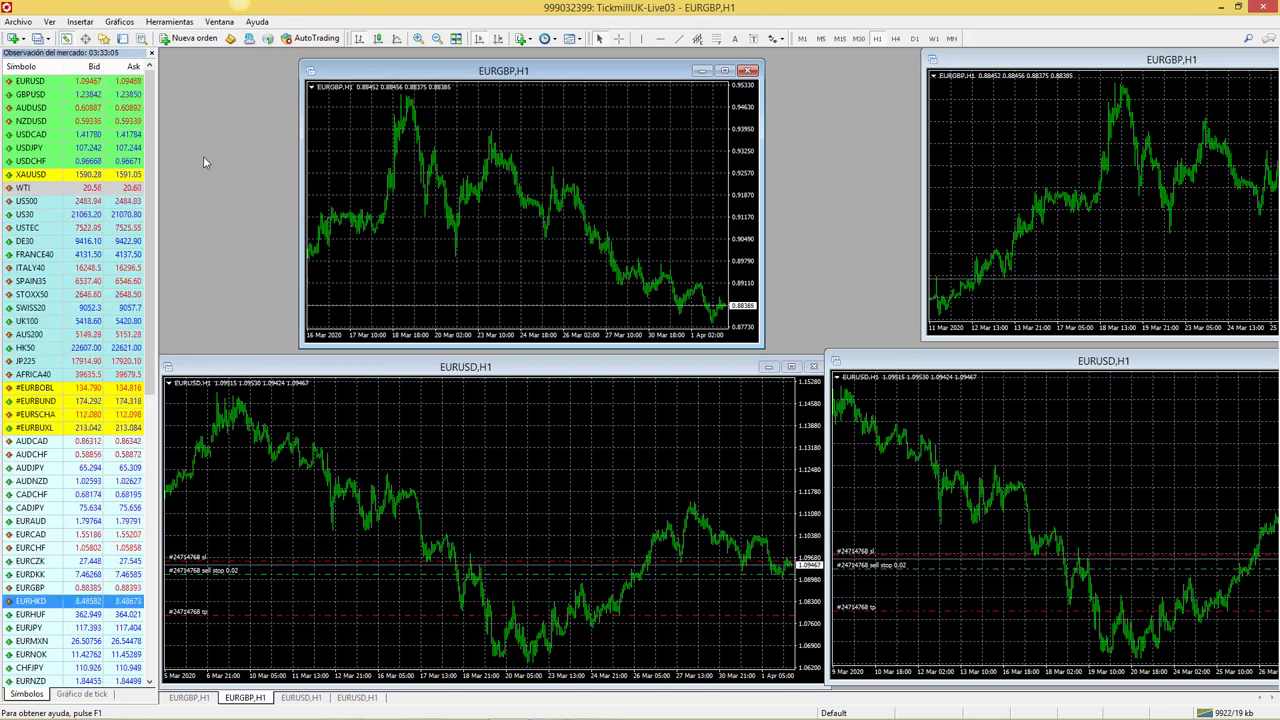
{"action": "key", "text": "End"}
{"action": "key", "text": "Up"}
{"action": "key", "text": "Up"}
{"action": "key", "text": "Up"}
{"action": "key", "text": "Up"}
{"action": "key", "text": "Up"}
{"action": "key", "text": "Up"}
{"action": "key", "text": "Up"}
{"action": "key", "text": "Up"}
{"action": "key", "text": "Up"}
{"action": "key", "text": "Up"}
{"action": "key", "text": "Up"}
{"action": "key", "text": "Up"}
{"action": "key", "text": "Up"}
{"action": "key", "text": "Up"}
{"action": "key", "text": "Up"}
{"action": "key", "text": "Up"}
{"action": "key", "text": "Up"}
{"action": "key", "text": "Up"}
{"action": "key", "text": "Up"}
{"action": "key", "text": "Up"}
{"action": "key", "text": "Up"}
{"action": "key", "text": "Up"}
{"action": "key", "text": "Up"}
{"action": "key", "text": "Up"}
{"action": "key", "text": "Up"}
{"action": "key", "text": "Up"}
{"action": "key", "text": "Up"}
{"action": "key", "text": "Up"}
{"action": "key", "text": "Up"}
{"action": "key", "text": "Up"}
{"action": "key", "text": "Up"}
{"action": "key", "text": "Up"}
{"action": "key", "text": "Up"}
{"action": "key", "text": "Up"}
{"action": "key", "text": "Up"}
{"action": "key", "text": "Up"}
{"action": "key", "text": "Up"}
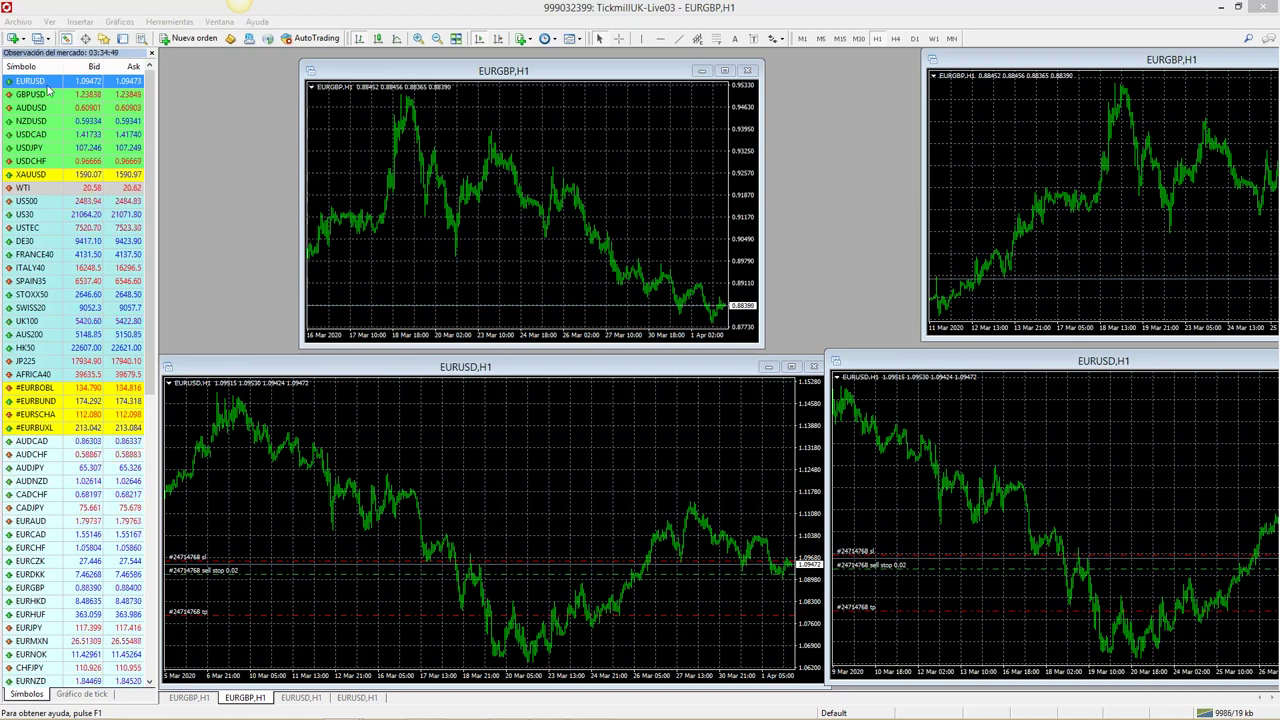
Load USDCAD from the Market Watch into the EURUSD,H1 chart below the EURGBP chart
{"action": "left_click", "coordinate": [33, 136]}
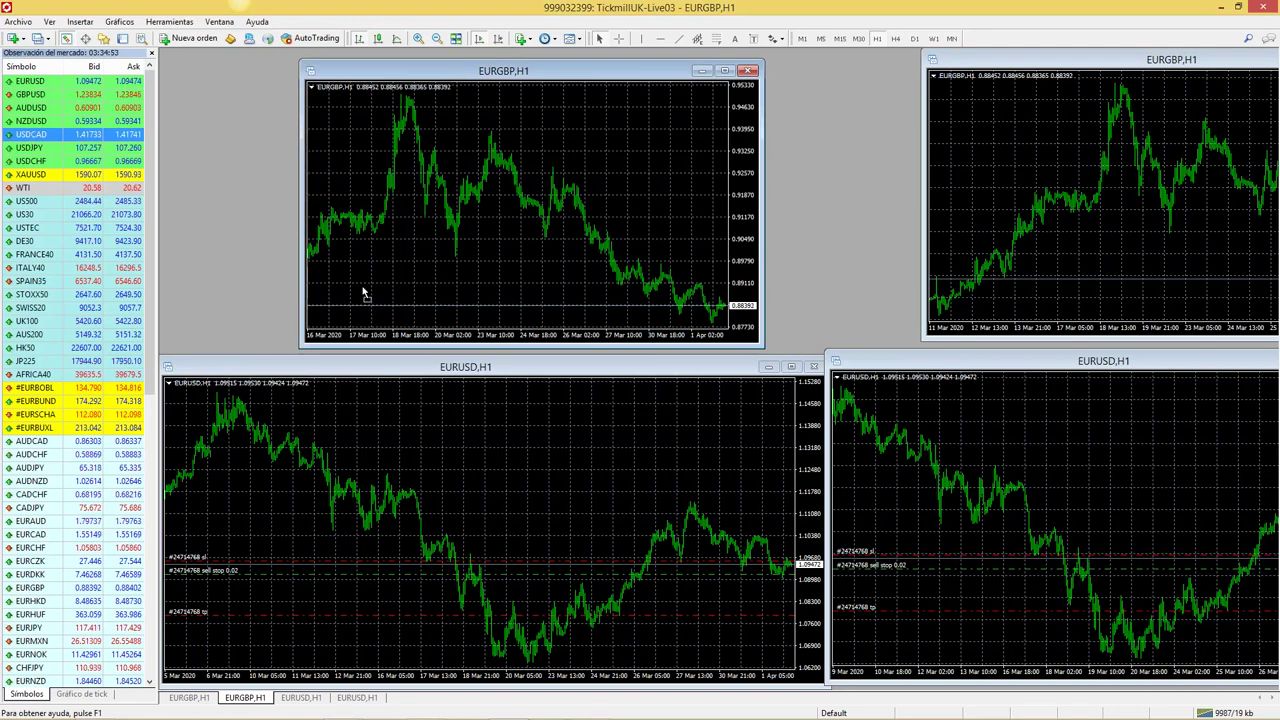
{"action": "left_click_drag", "start_coordinate": [378, 427], "coordinate": [374, 400]}
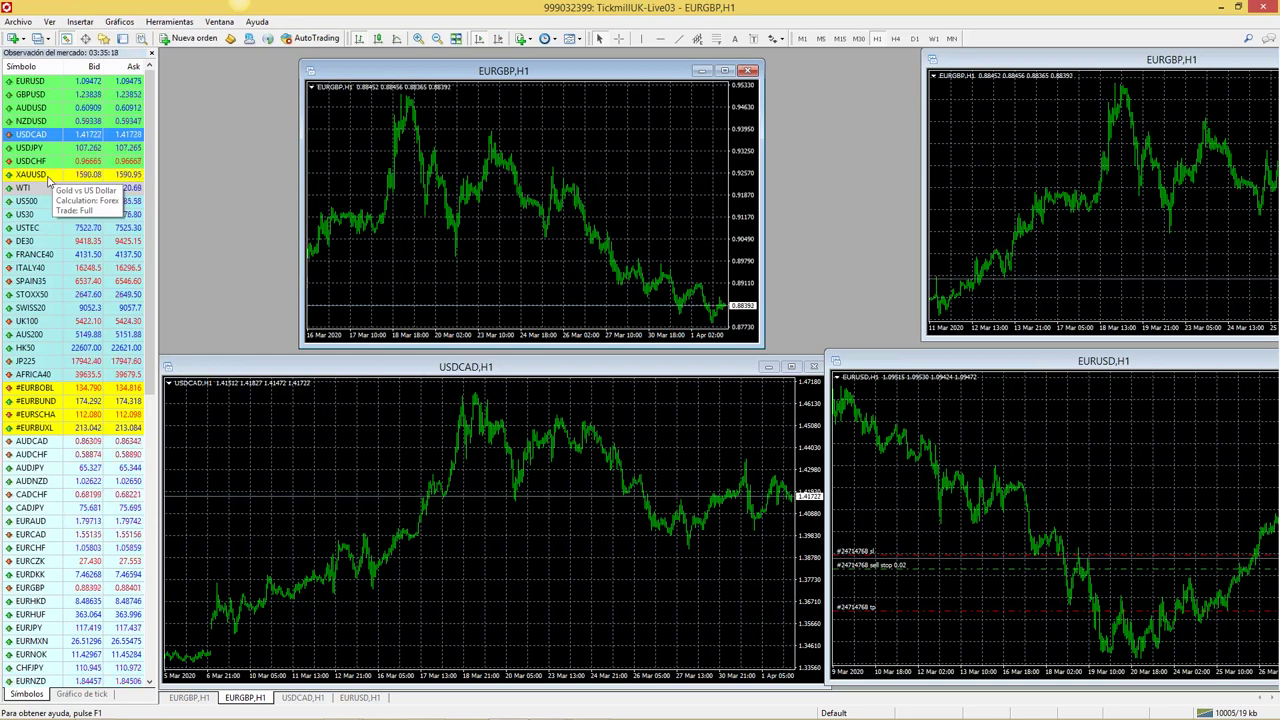
Apply the show-all option to the Market Watch symbols again
{"action": "right_click", "coordinate": [50, 121]}
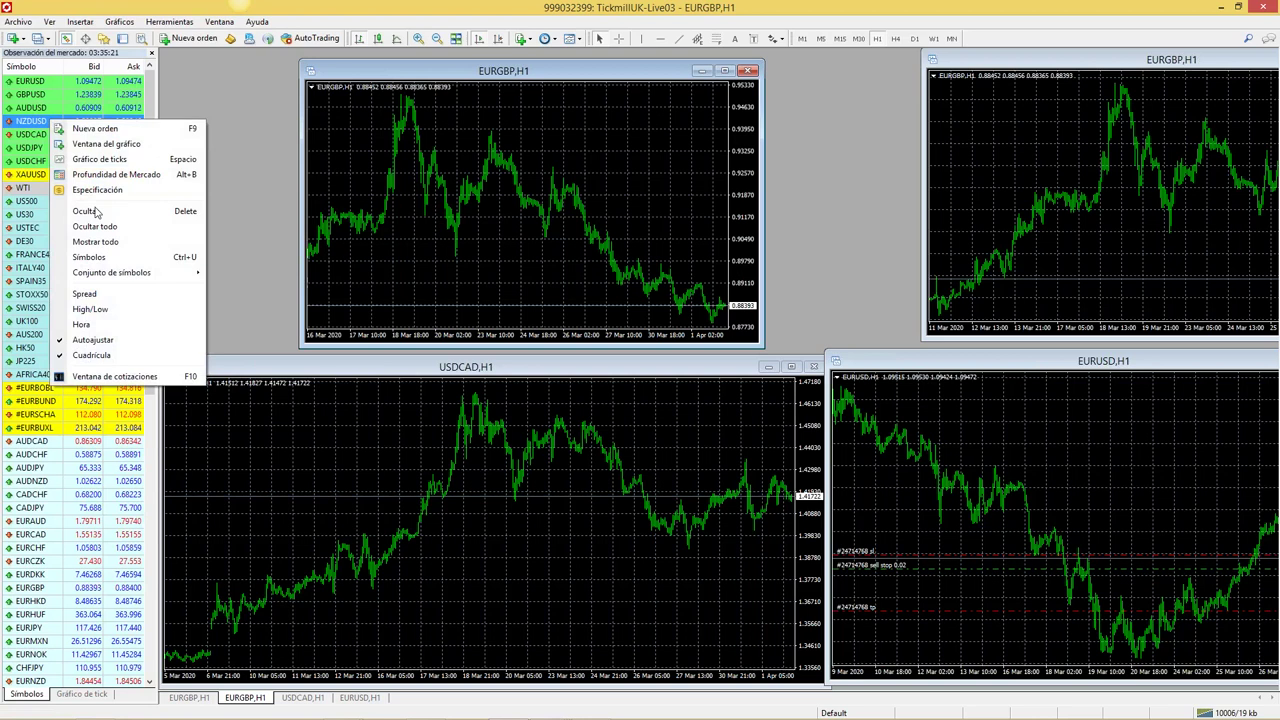
{"action": "left_click", "coordinate": [96, 242]}
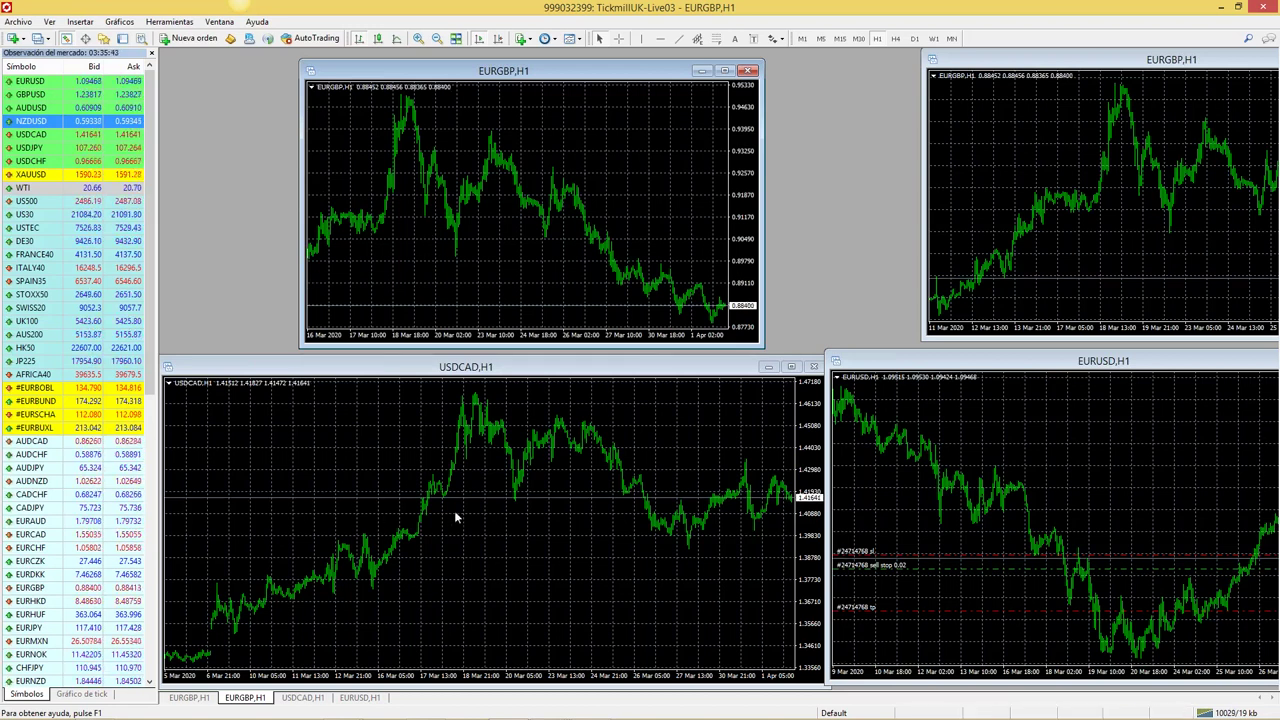
Close the active EURGBP,H1 chart and the USDCAD,H1 chart, and move the EURUSD,H1 chart toward the middle of the workspace
{"action": "left_click", "coordinate": [750, 70]}
{"action": "left_click", "coordinate": [813, 366]}
{"action": "double_click", "coordinate": [906, 352]}
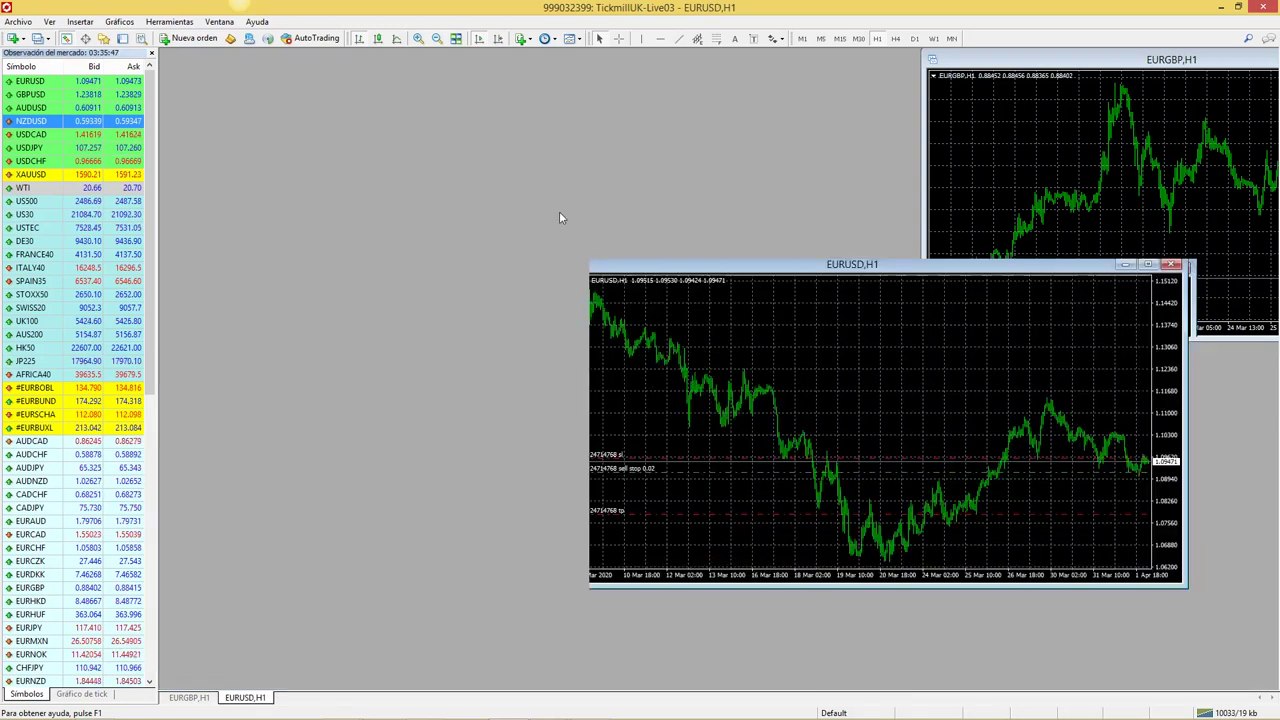
Bring the EURGBP,H1 chart forward and clear the workspace by closing the remaining EURGBP,H1 and EURUSD,H1 charts
{"action": "left_click", "coordinate": [1007, 188]}
{"action": "left_click_drag", "start_coordinate": [1224, 60], "coordinate": [872, 114]}
{"action": "left_click", "coordinate": [1112, 115]}
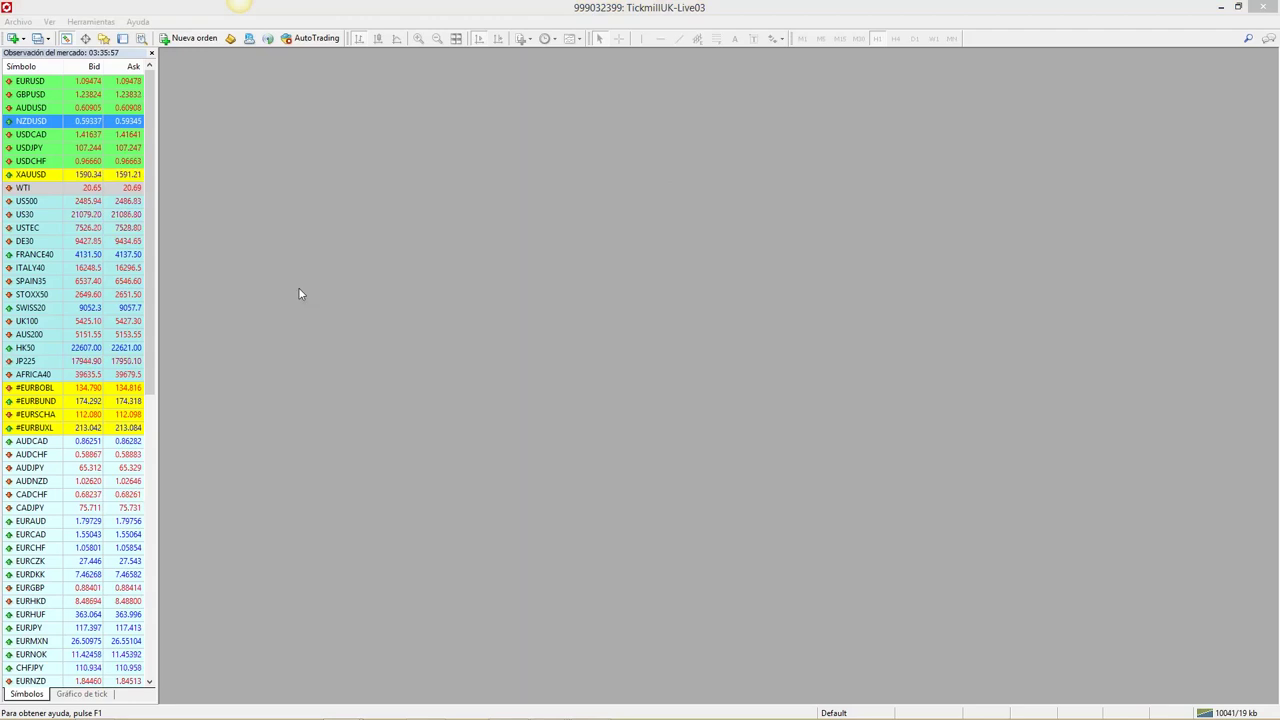
Open a USDCAD chart from the Market Watch in the empty workspace, and show and hide its one-click trading panel
{"action": "left_click", "coordinate": [32, 137]}
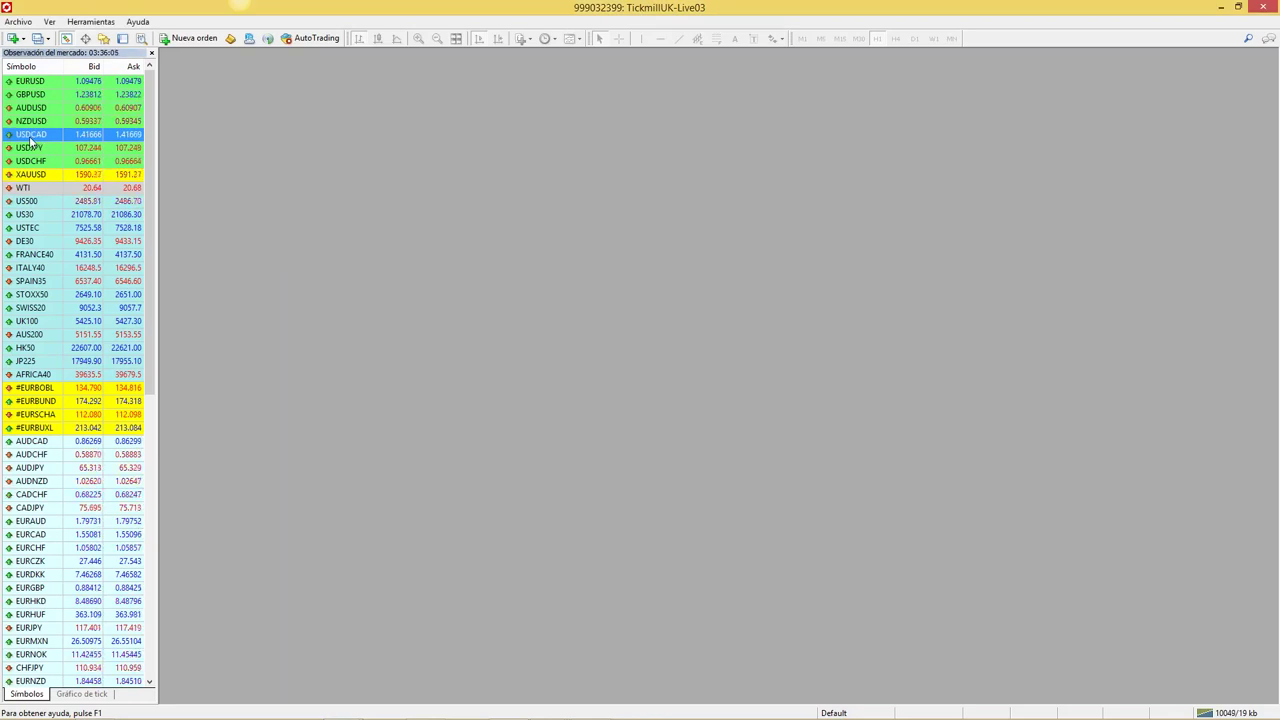
{"action": "left_click_drag", "start_coordinate": [32, 137], "coordinate": [320, 155]}
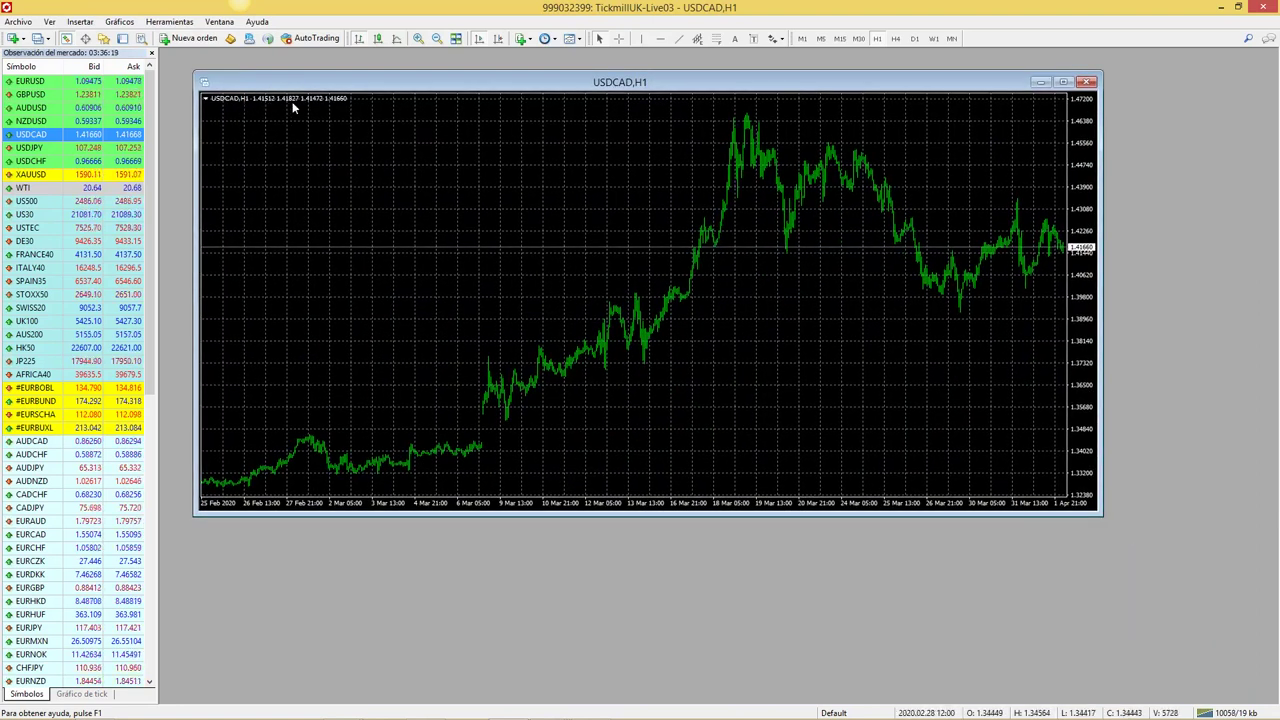
{"action": "left_click", "coordinate": [205, 100]}
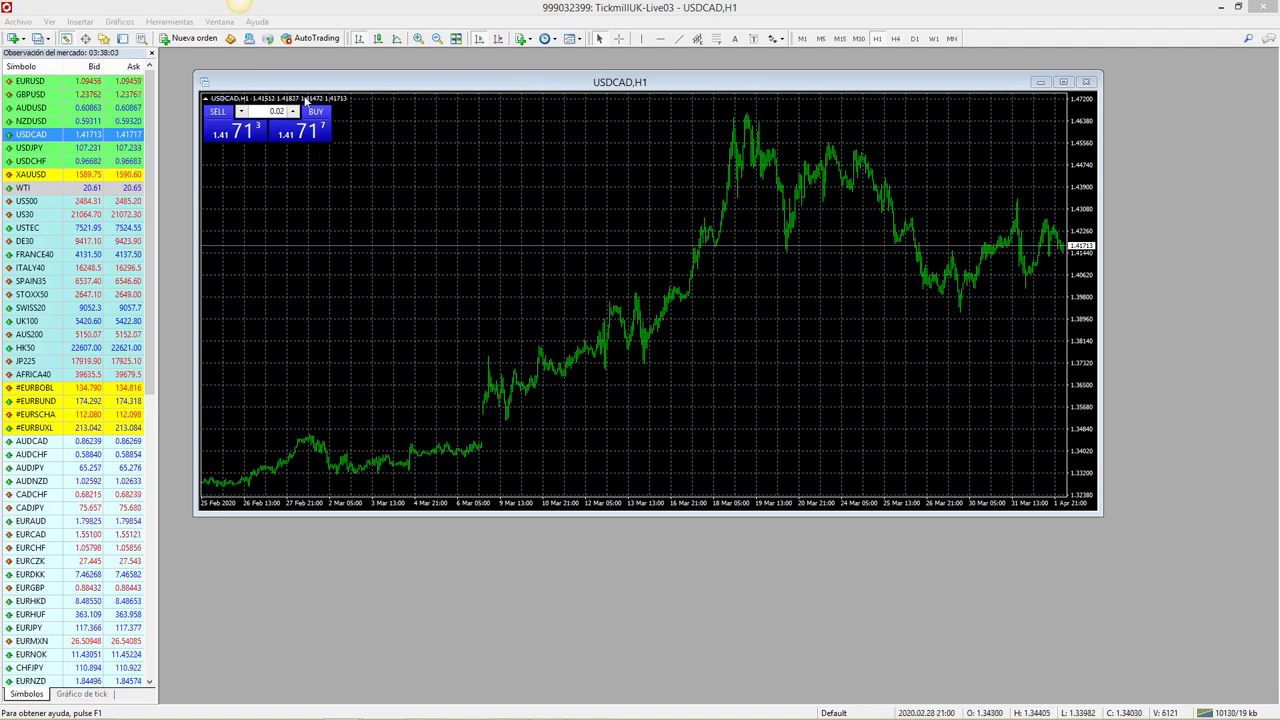
{"action": "left_click", "coordinate": [206, 100]}
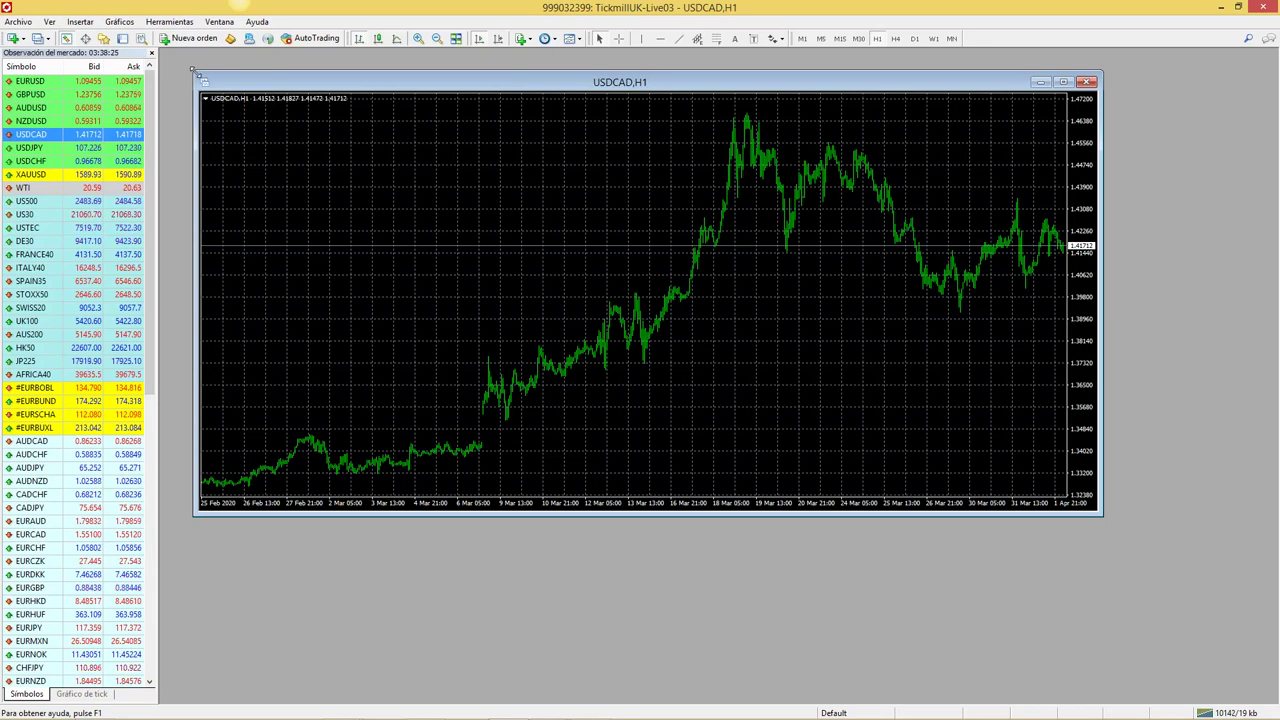
Shrink the USDCAD,H1 chart window to roughly half its width and place it near the Market Watch
{"action": "left_click_drag", "start_coordinate": [196, 73], "coordinate": [671, 260]}
{"action": "left_click_drag", "start_coordinate": [983, 274], "coordinate": [508, 131]}
{"action": "left_click_drag", "start_coordinate": [400, 128], "coordinate": [466, 126]}
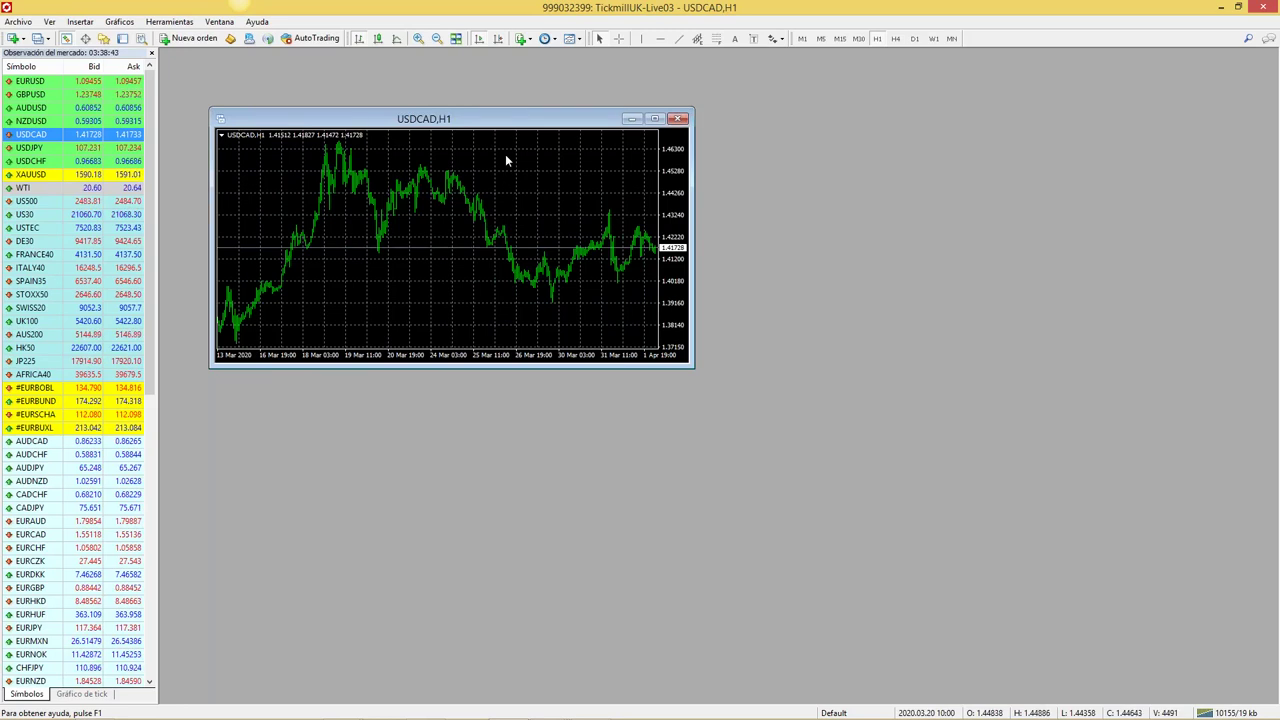
Hide the Market Watch and maximize the USDCAD,H1 chart to fill the workspace
{"action": "left_click", "coordinate": [152, 54]}
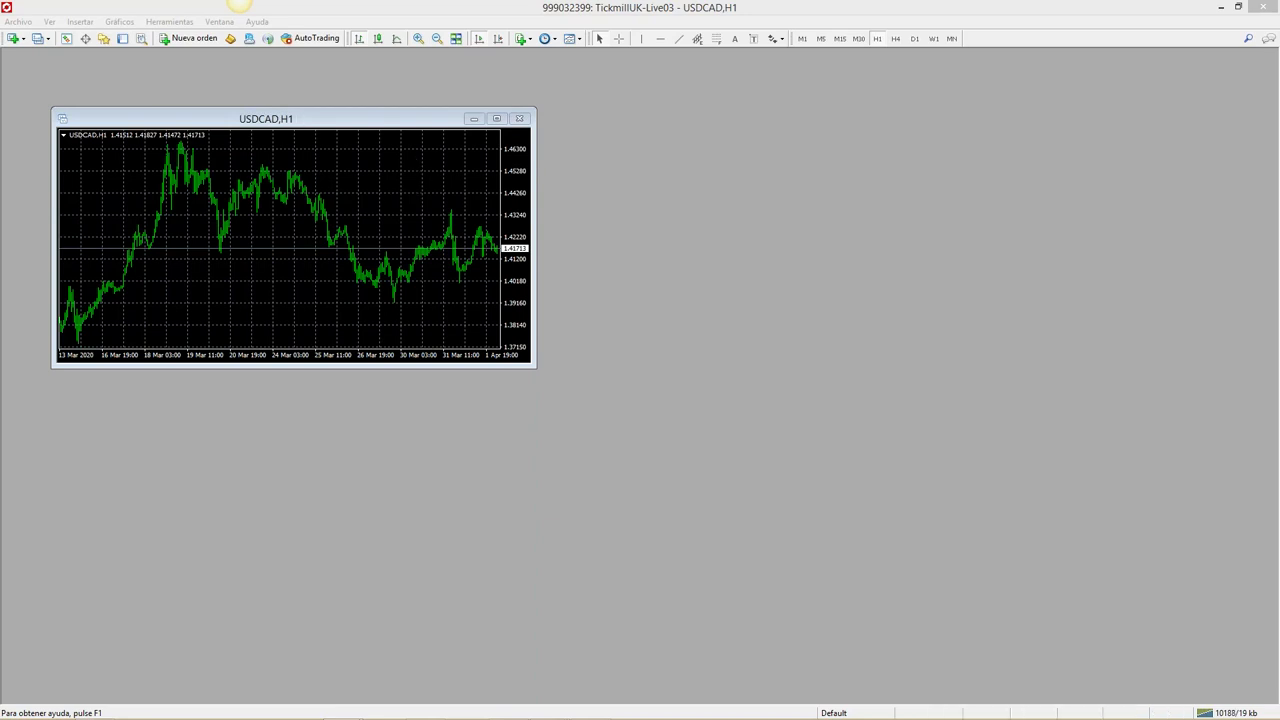
{"action": "left_click", "coordinate": [496, 118]}
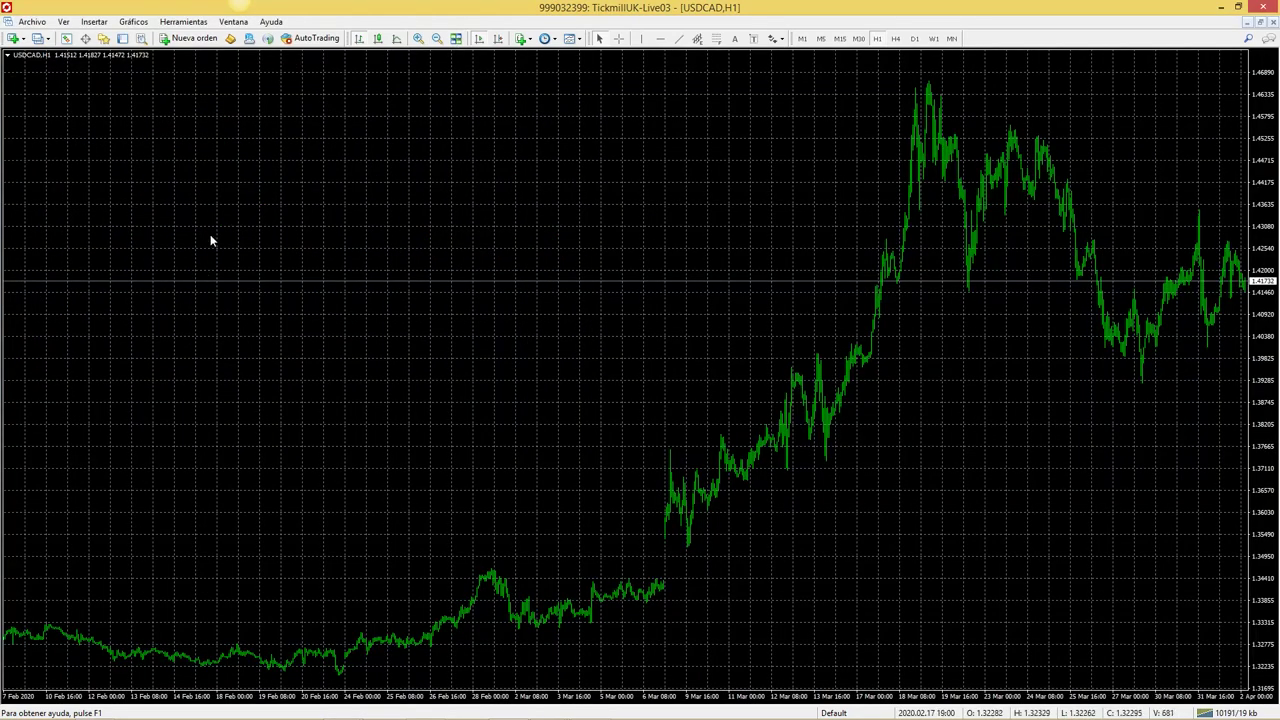
In the USDCAD,H1 chart properties, set the background color to White and the foreground color to Black
{"action": "right_click", "coordinate": [210, 240]}
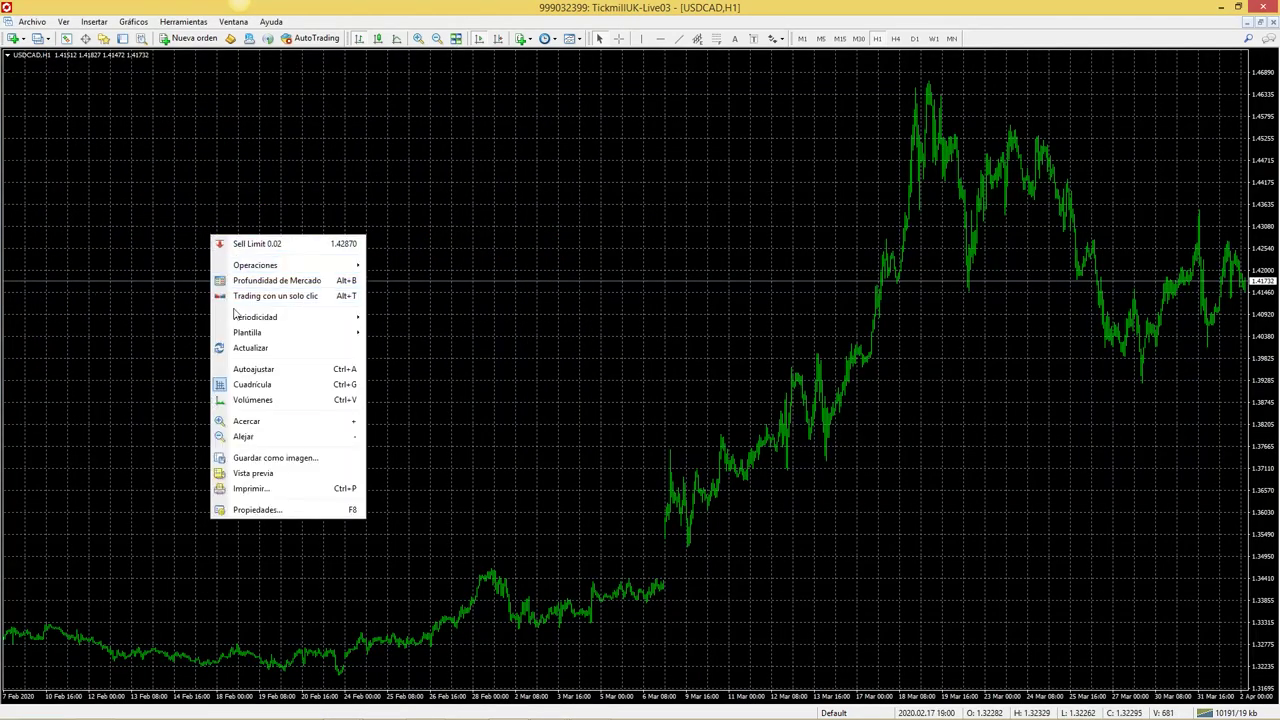
{"action": "left_click", "coordinate": [257, 509]}
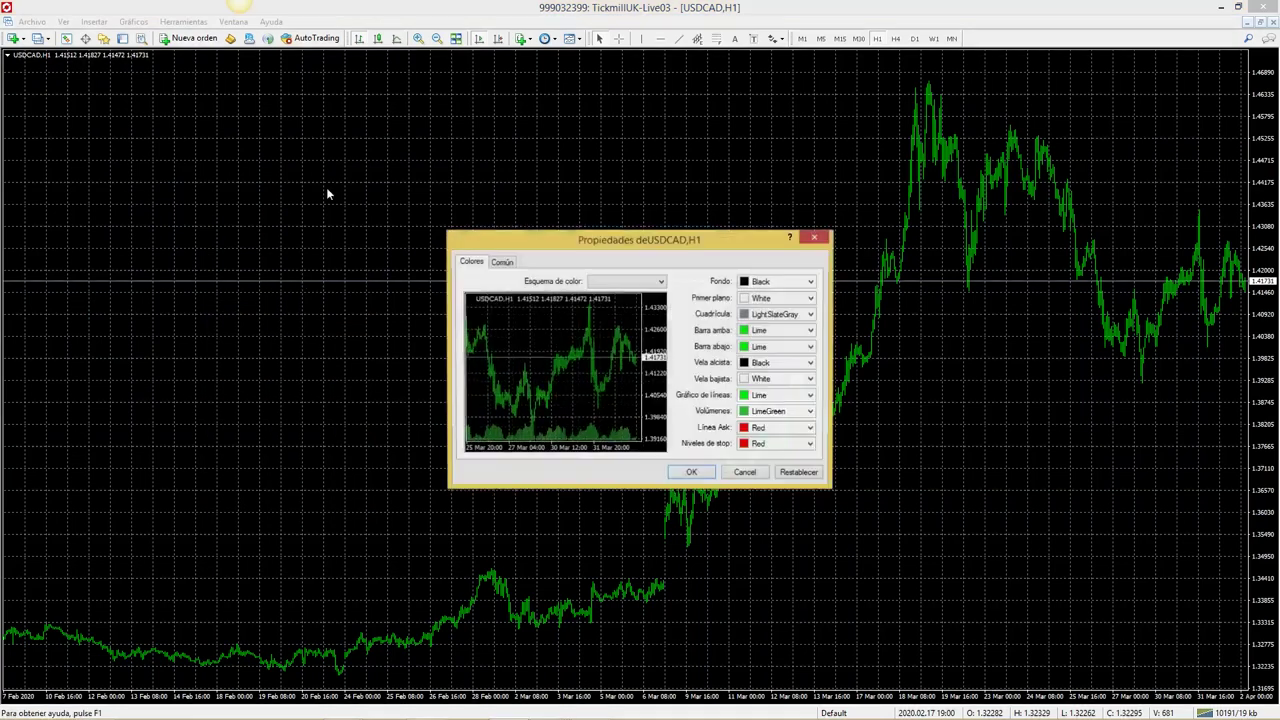
{"action": "left_click_drag", "start_coordinate": [536, 245], "coordinate": [130, 174]}
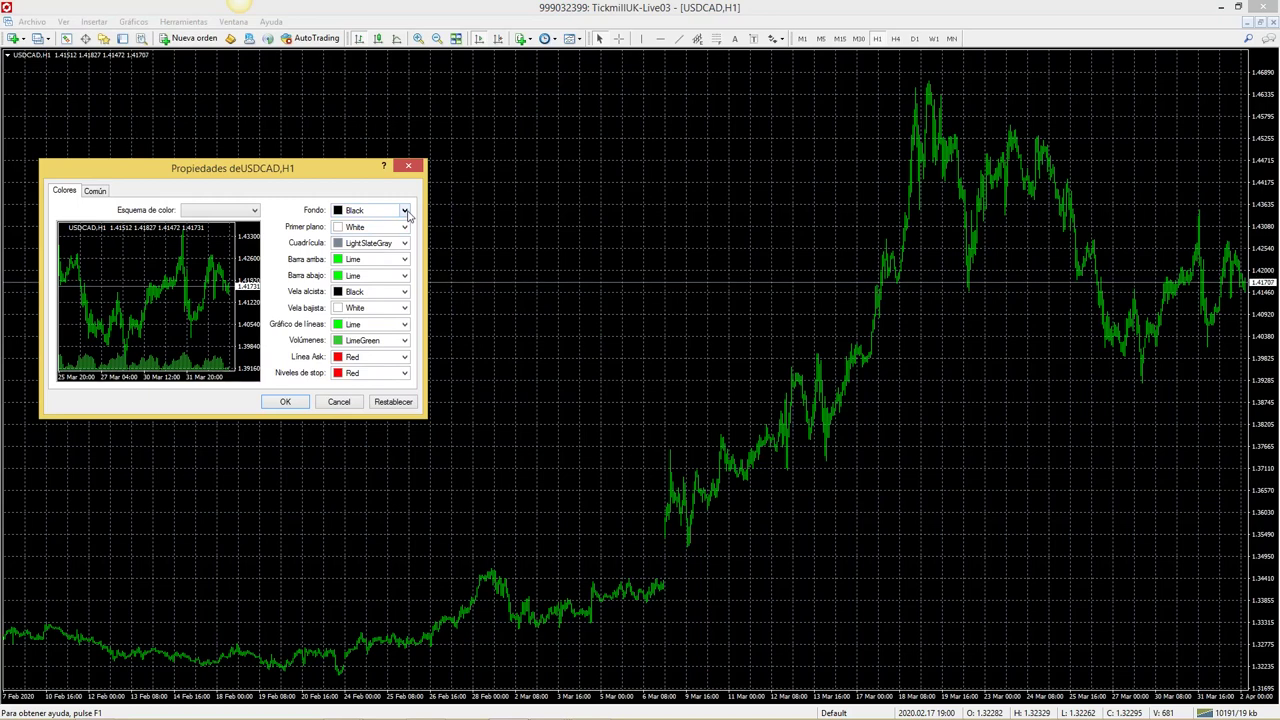
{"action": "left_click", "coordinate": [405, 211]}
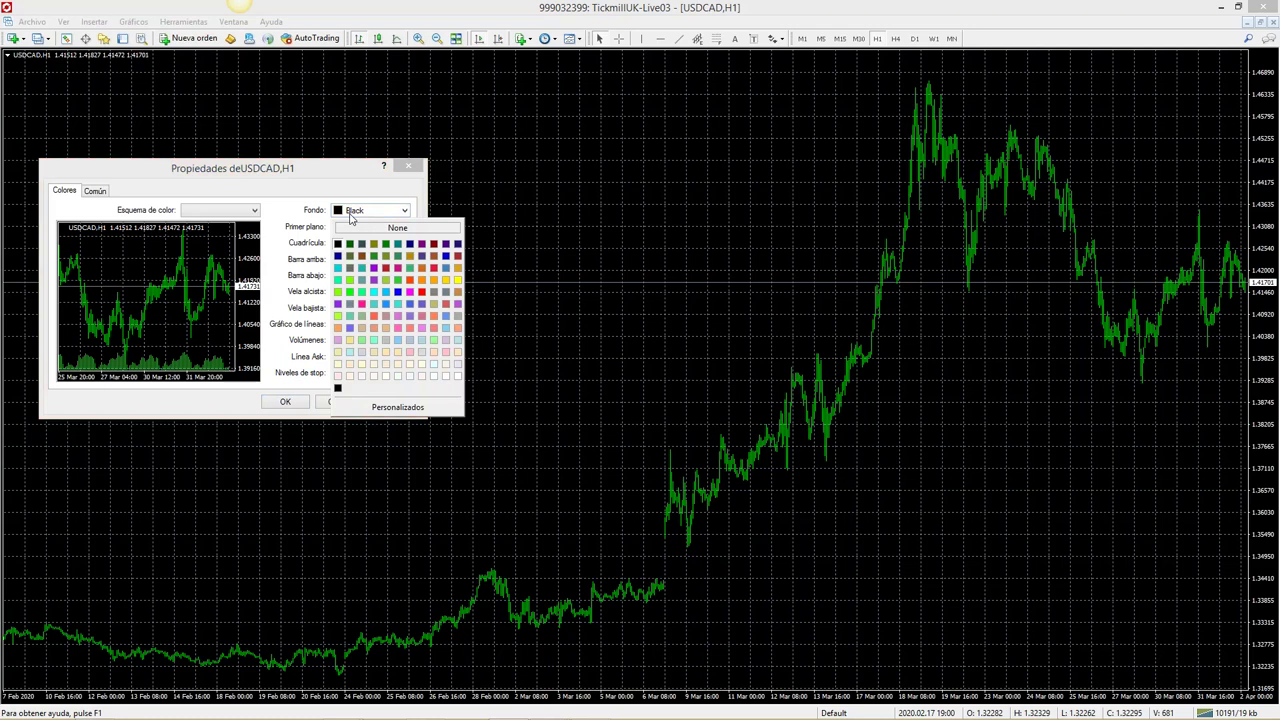
{"action": "left_click", "coordinate": [457, 376]}
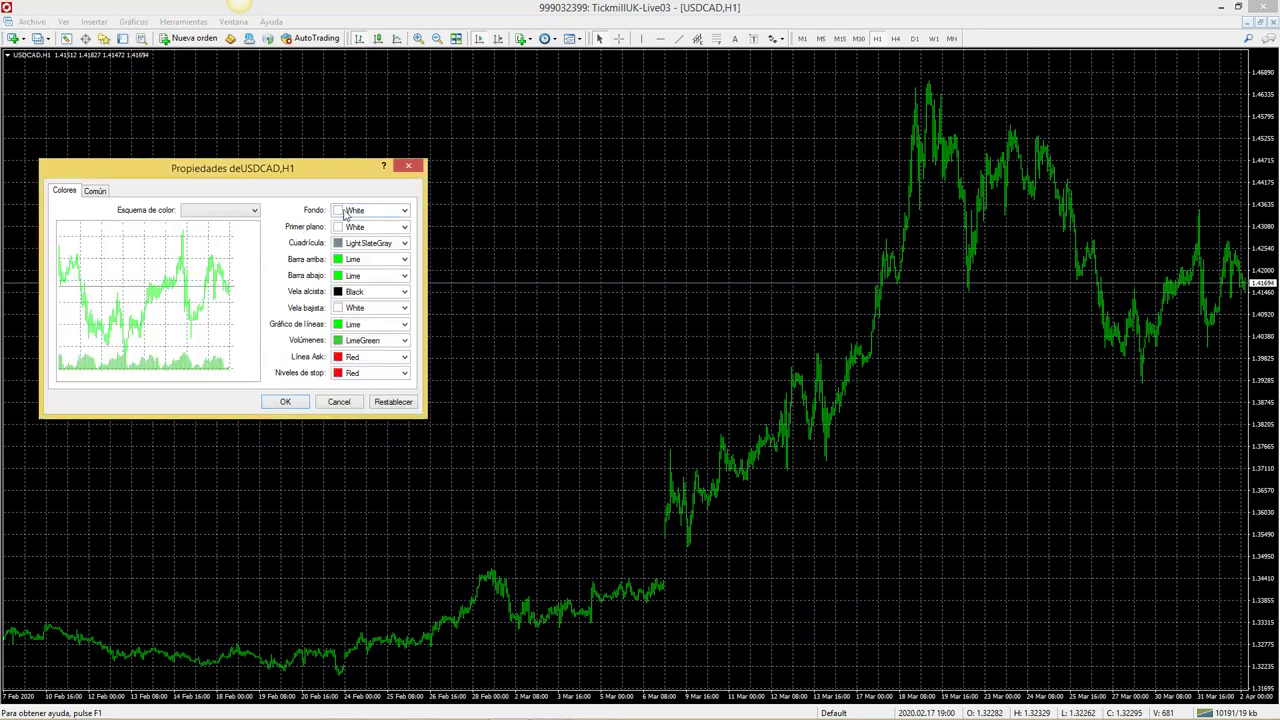
{"action": "left_click", "coordinate": [405, 242]}
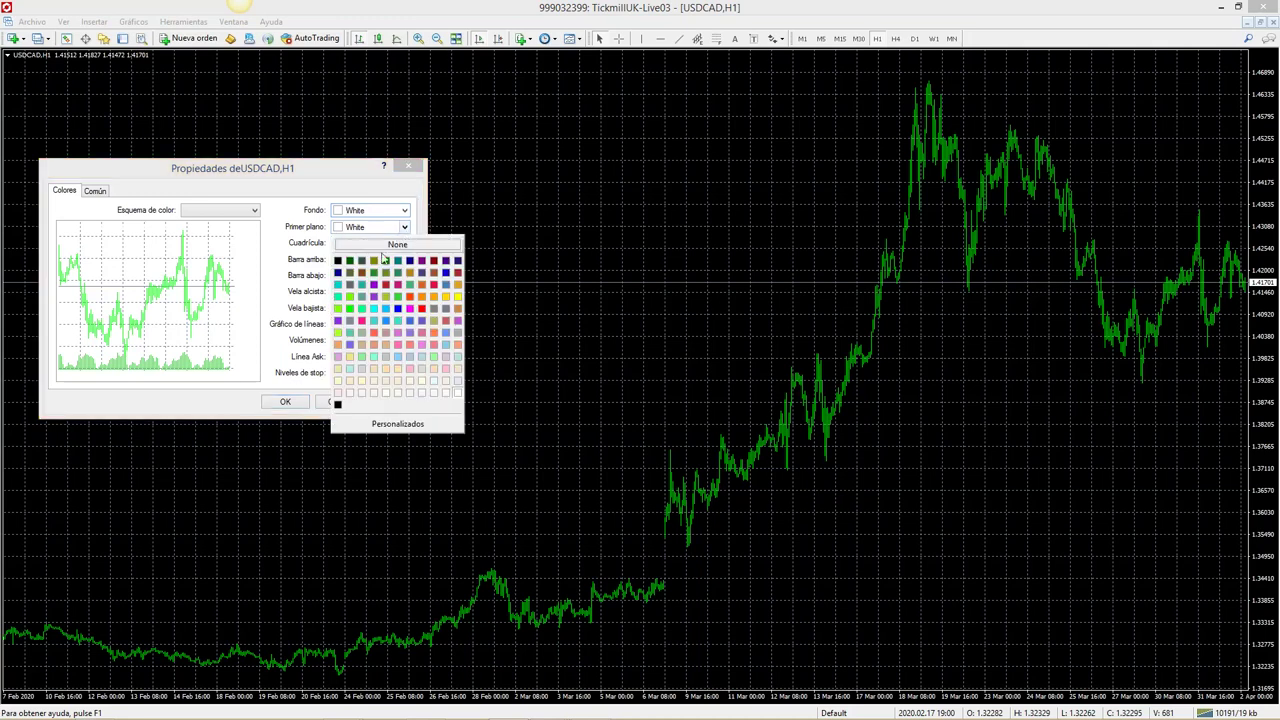
{"action": "left_click", "coordinate": [338, 261]}
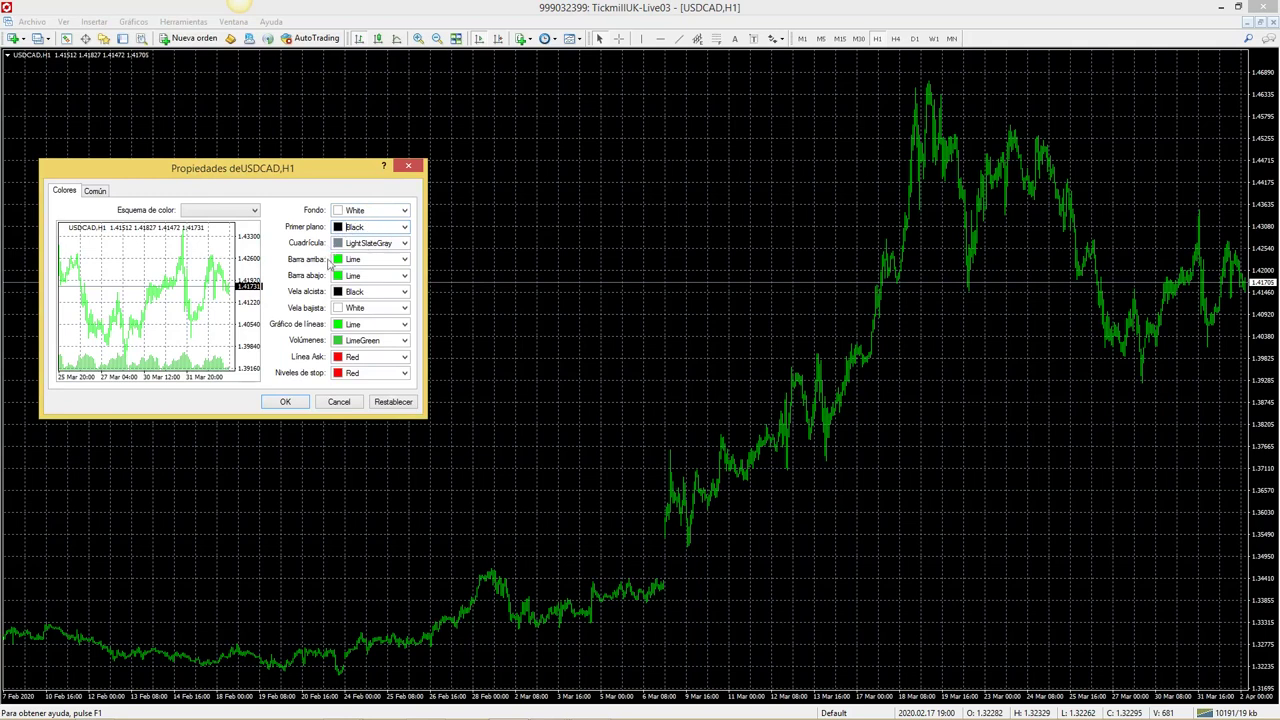
Set the up-bar color to Green and the down-bar color to Red in the chart properties
{"action": "left_click", "coordinate": [404, 260]}
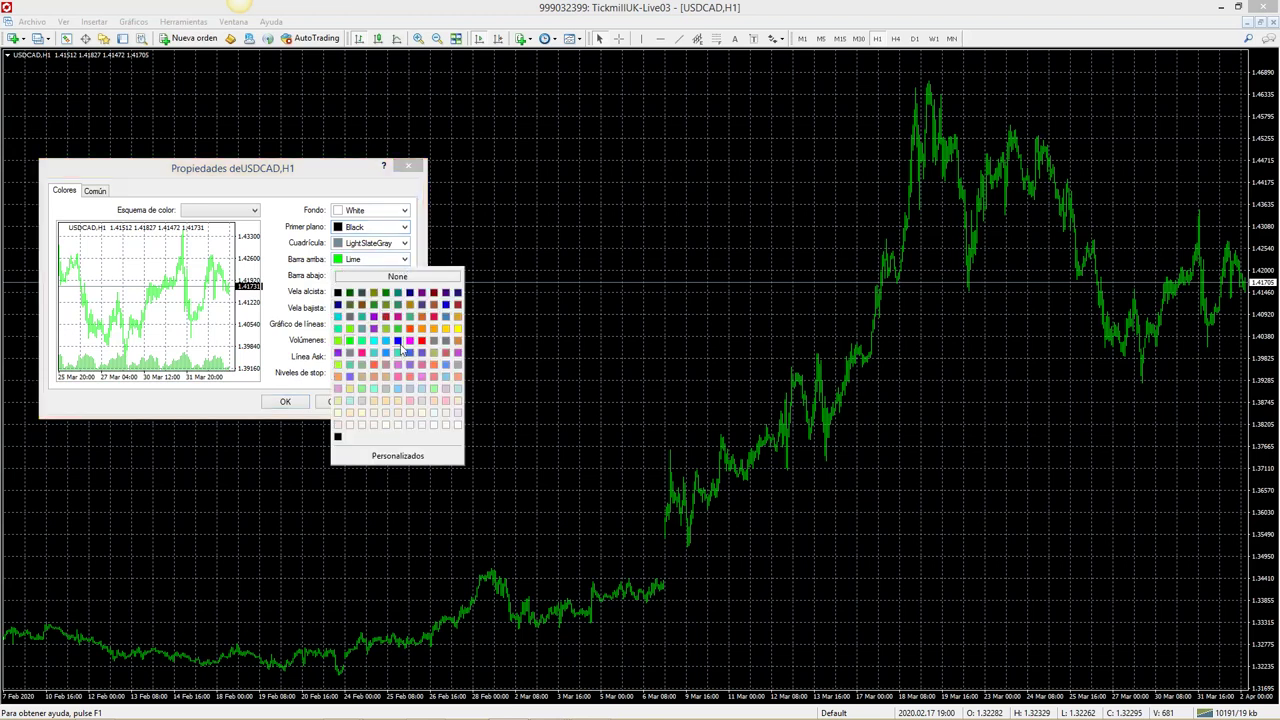
{"action": "left_click", "coordinate": [386, 293]}
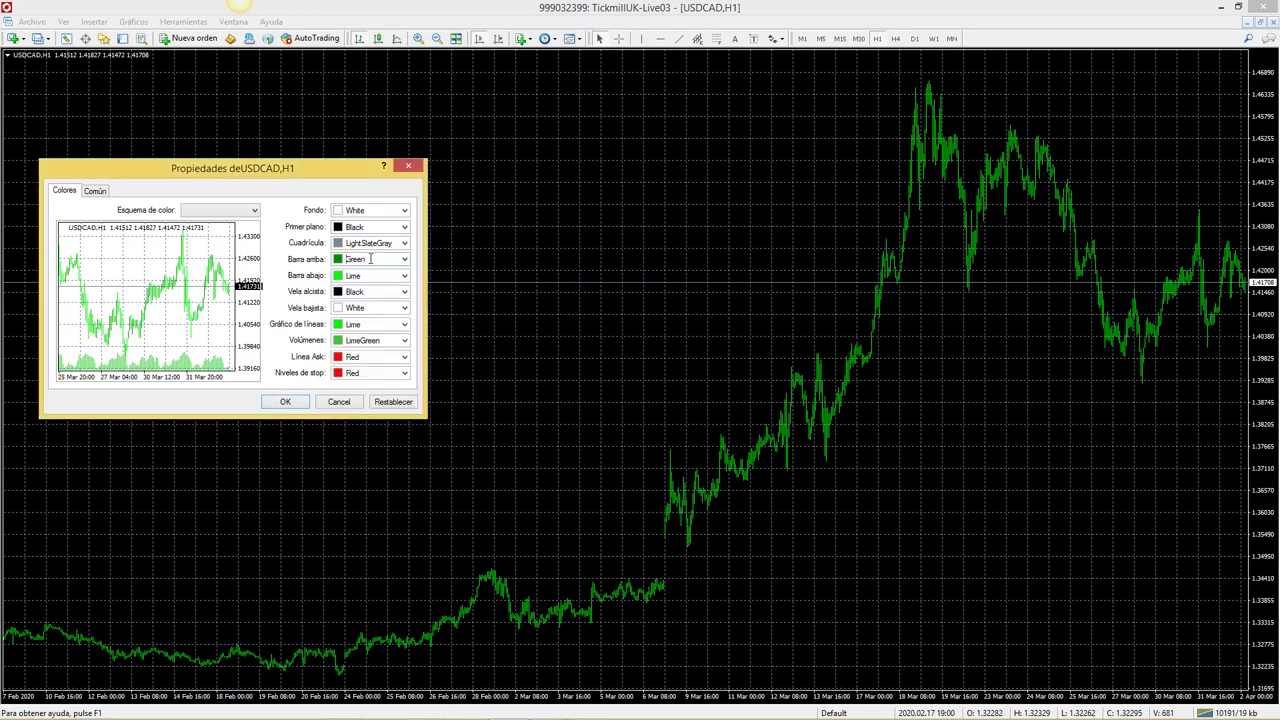
{"action": "left_click", "coordinate": [404, 289]}
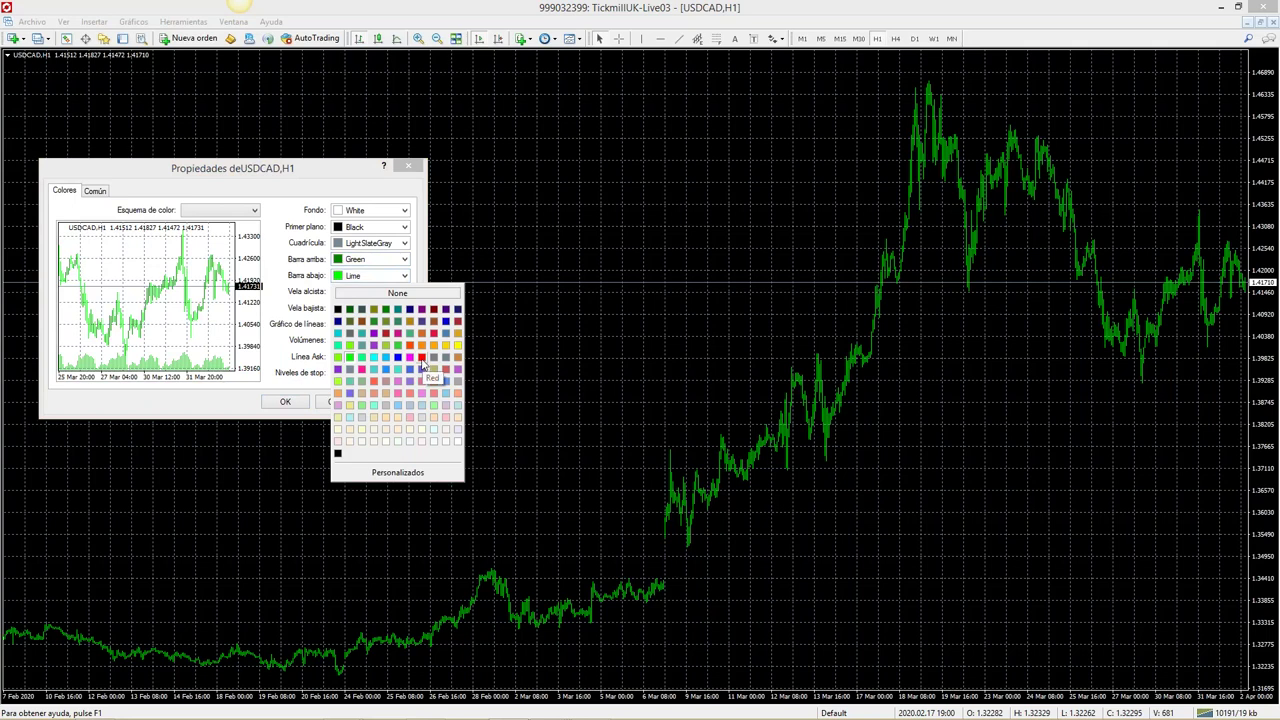
{"action": "left_click", "coordinate": [421, 358]}
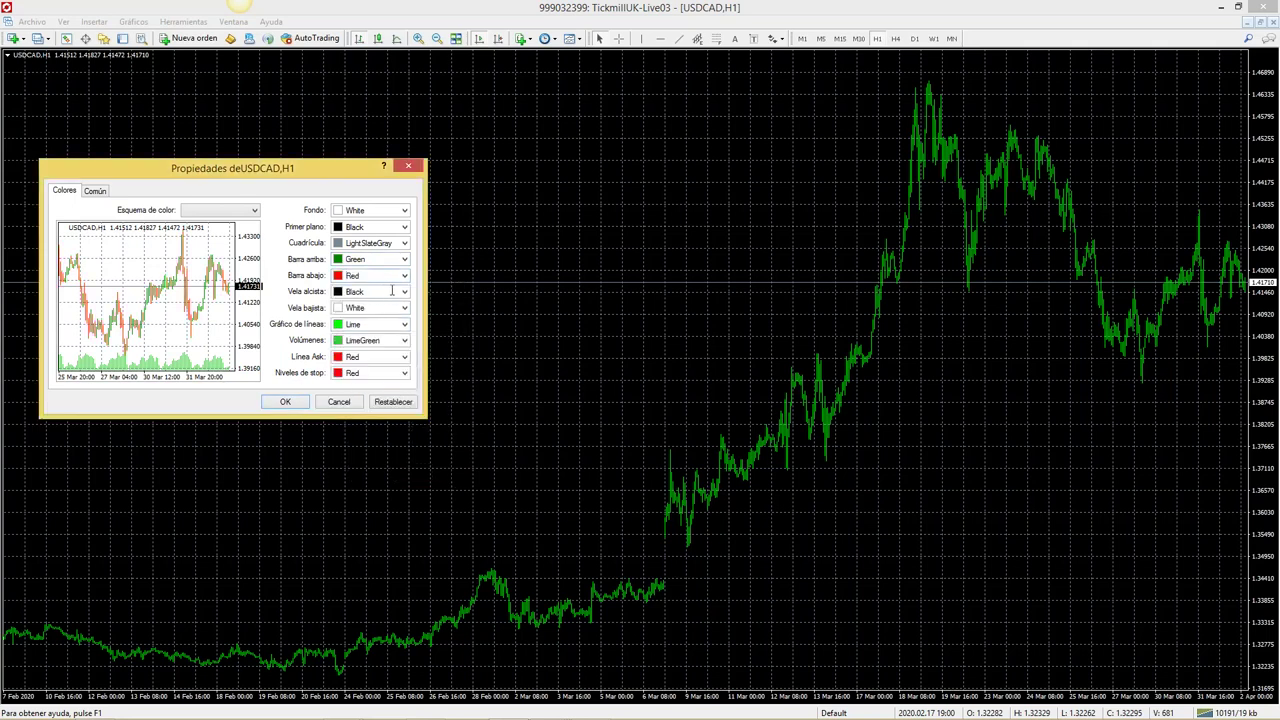
Set the bullish candle color to Green and the bearish candle color to Red in the chart properties
{"action": "left_click", "coordinate": [404, 292]}
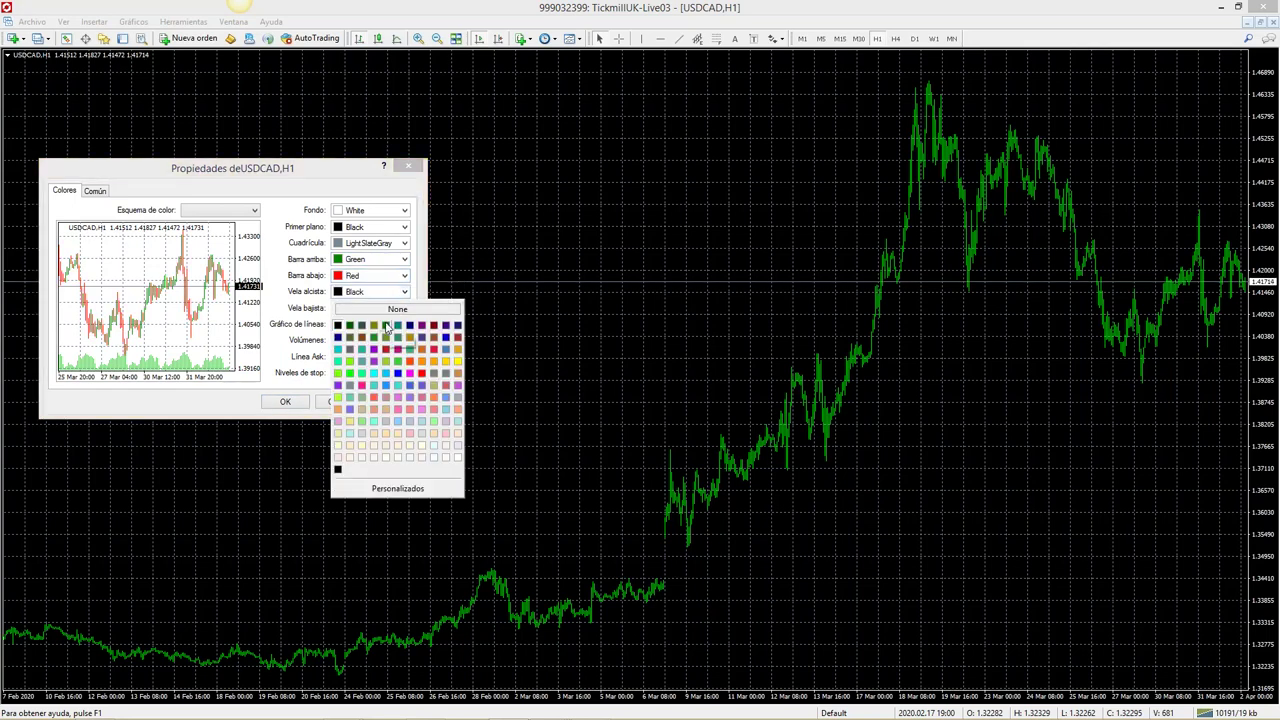
{"action": "left_click", "coordinate": [386, 328]}
{"action": "left_click", "coordinate": [404, 308]}
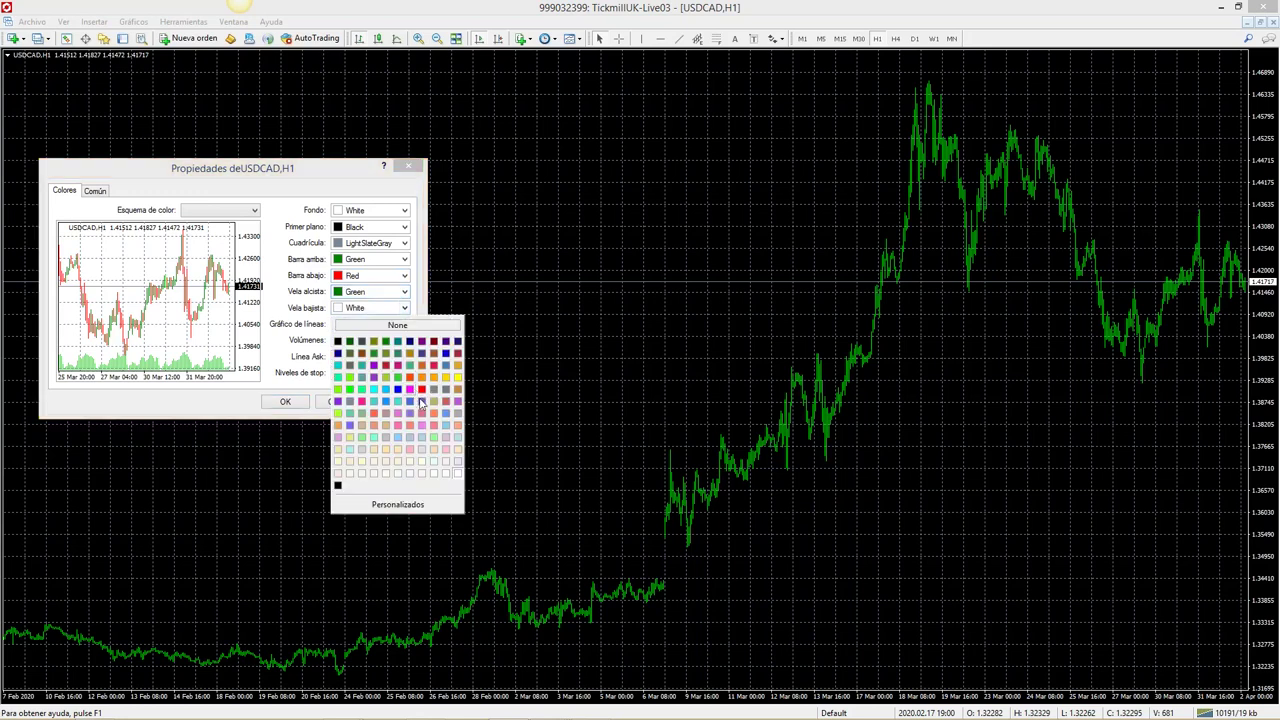
{"action": "left_click", "coordinate": [421, 390]}
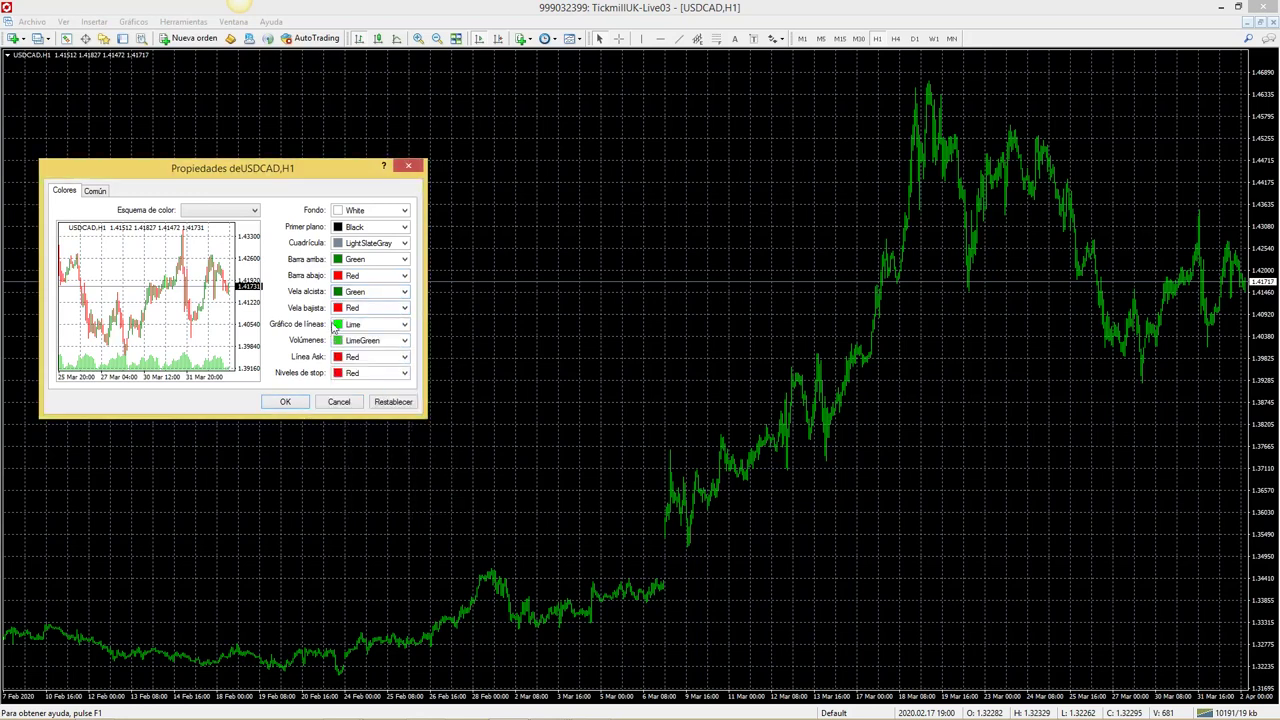
Turn off the grid in the chart's common properties and apply the new settings to the USDCAD,H1 chart
{"action": "left_click", "coordinate": [96, 191]}
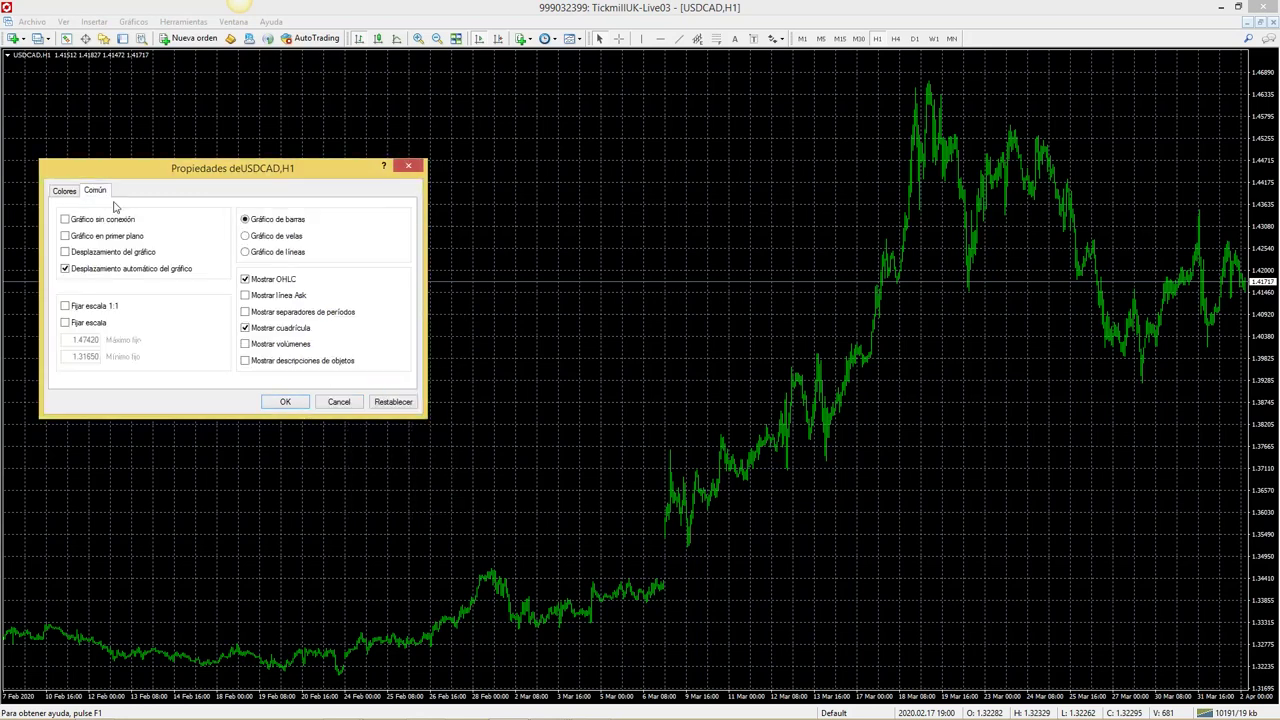
{"action": "left_click", "coordinate": [246, 329]}
{"action": "left_click", "coordinate": [246, 297]}
{"action": "left_click", "coordinate": [64, 191]}
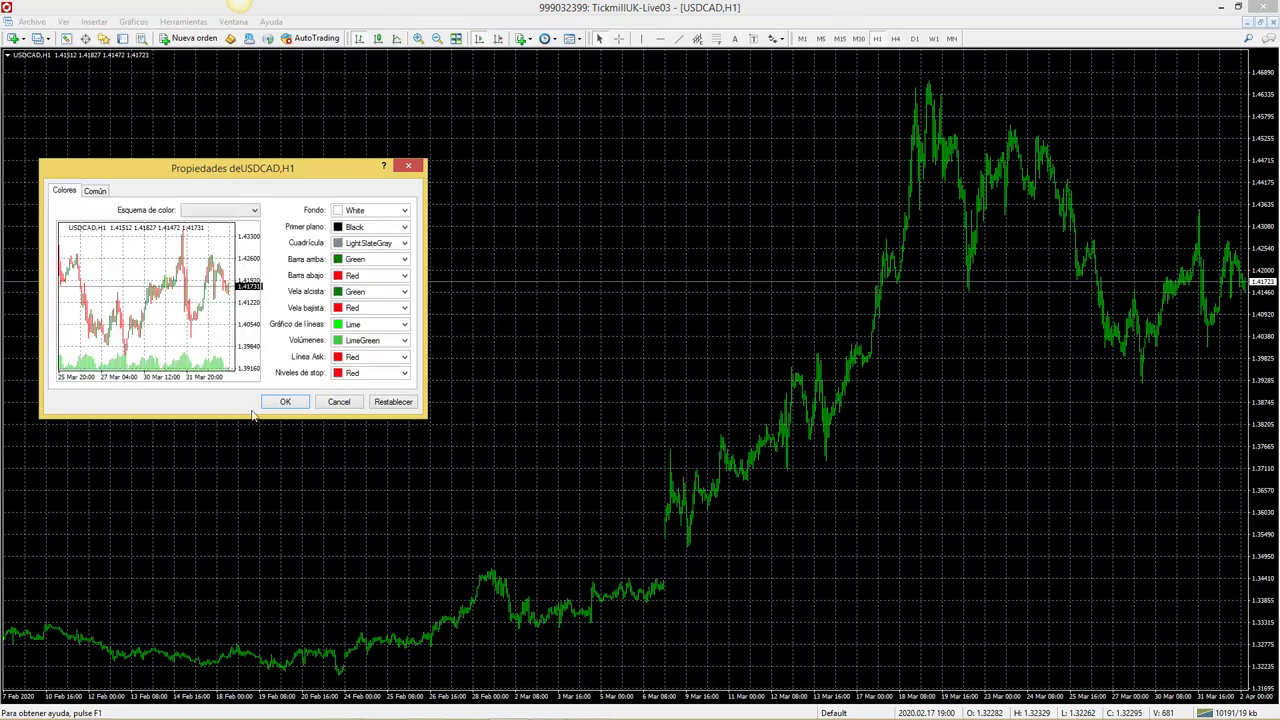
{"action": "left_click", "coordinate": [282, 402]}
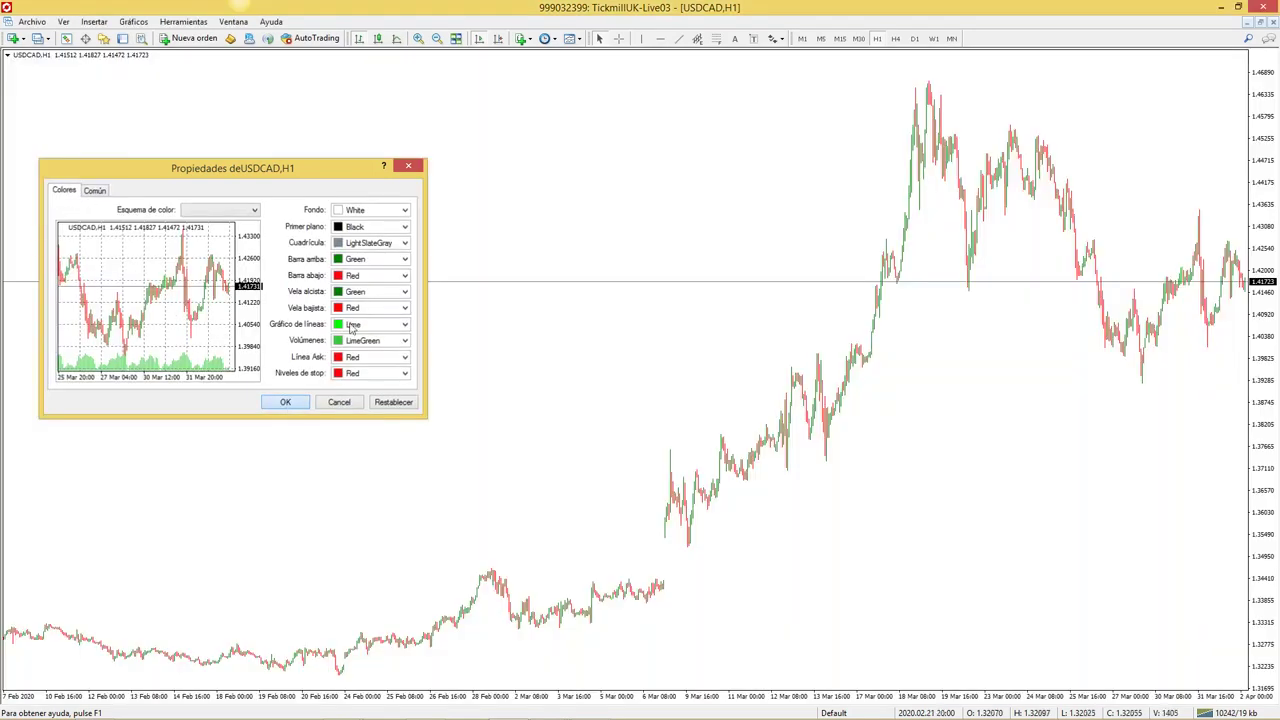
{"action": "left_click", "coordinate": [407, 166]}
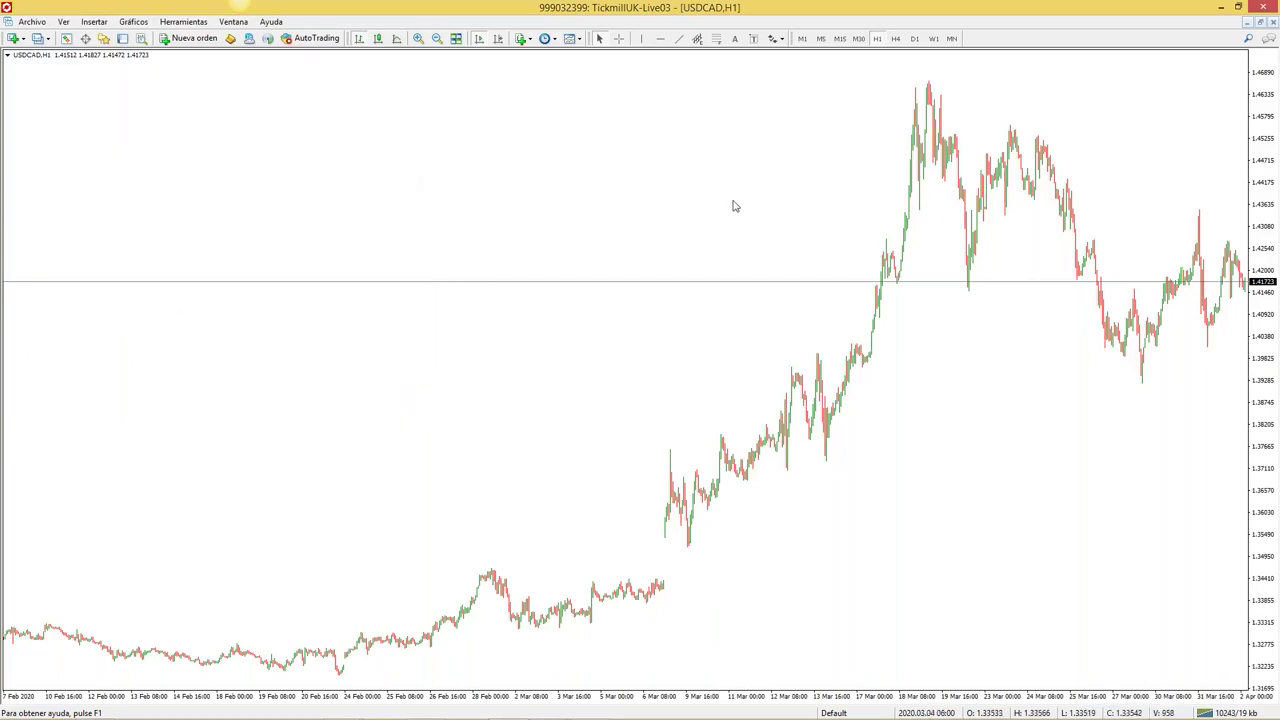
Display the USDCAD,H1 chart as candlesticks at one zoom level closer, with chart shift leaving space after the latest candle
{"action": "left_click", "coordinate": [419, 39]}
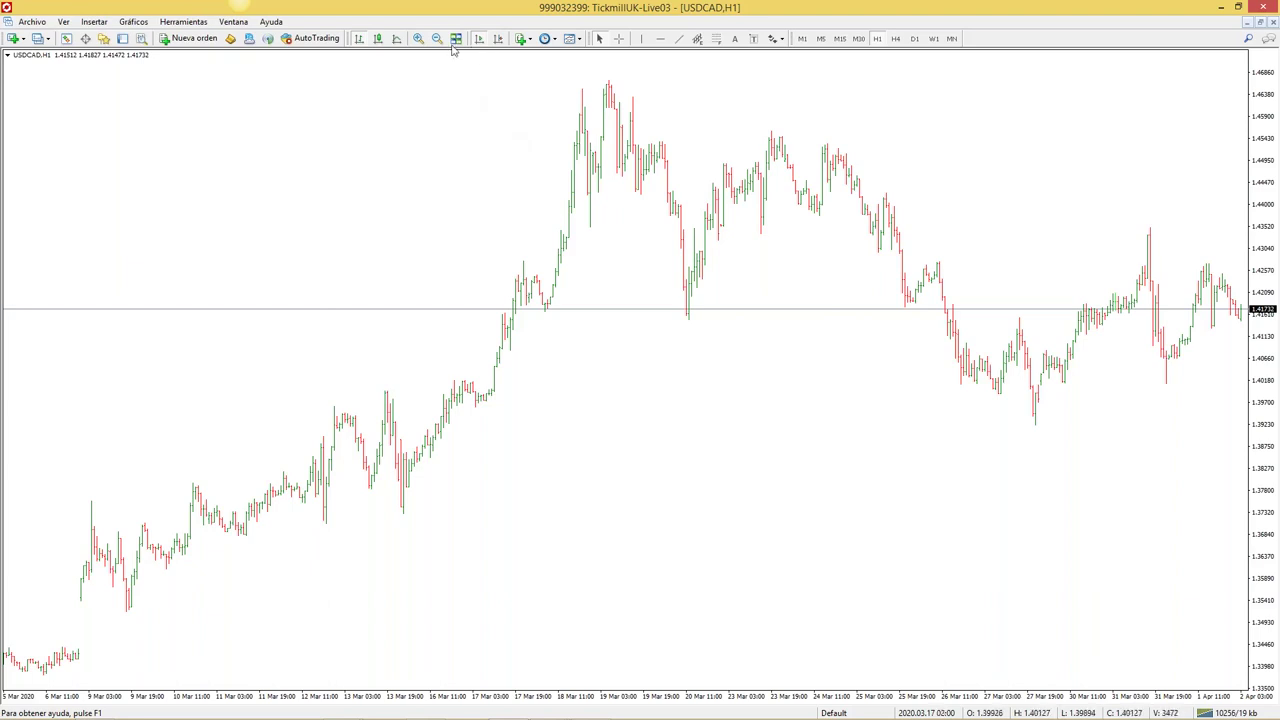
{"action": "left_click", "coordinate": [378, 39]}
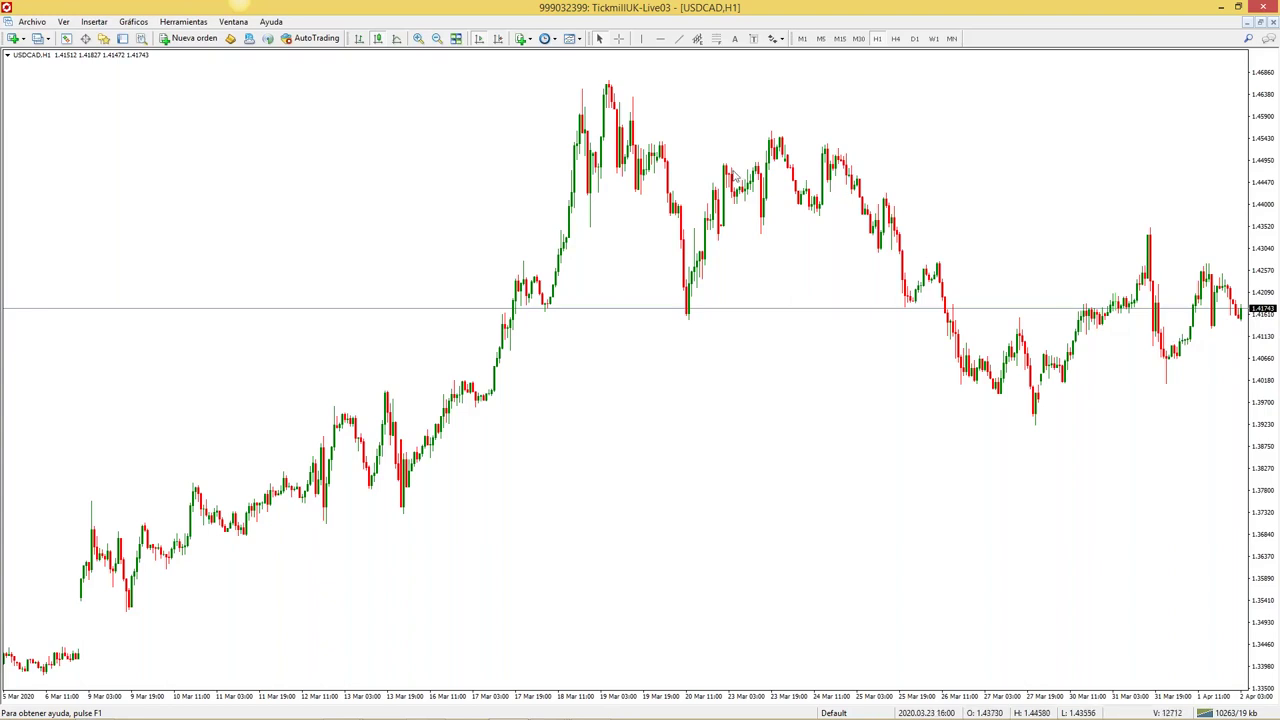
{"action": "left_click", "coordinate": [498, 42]}
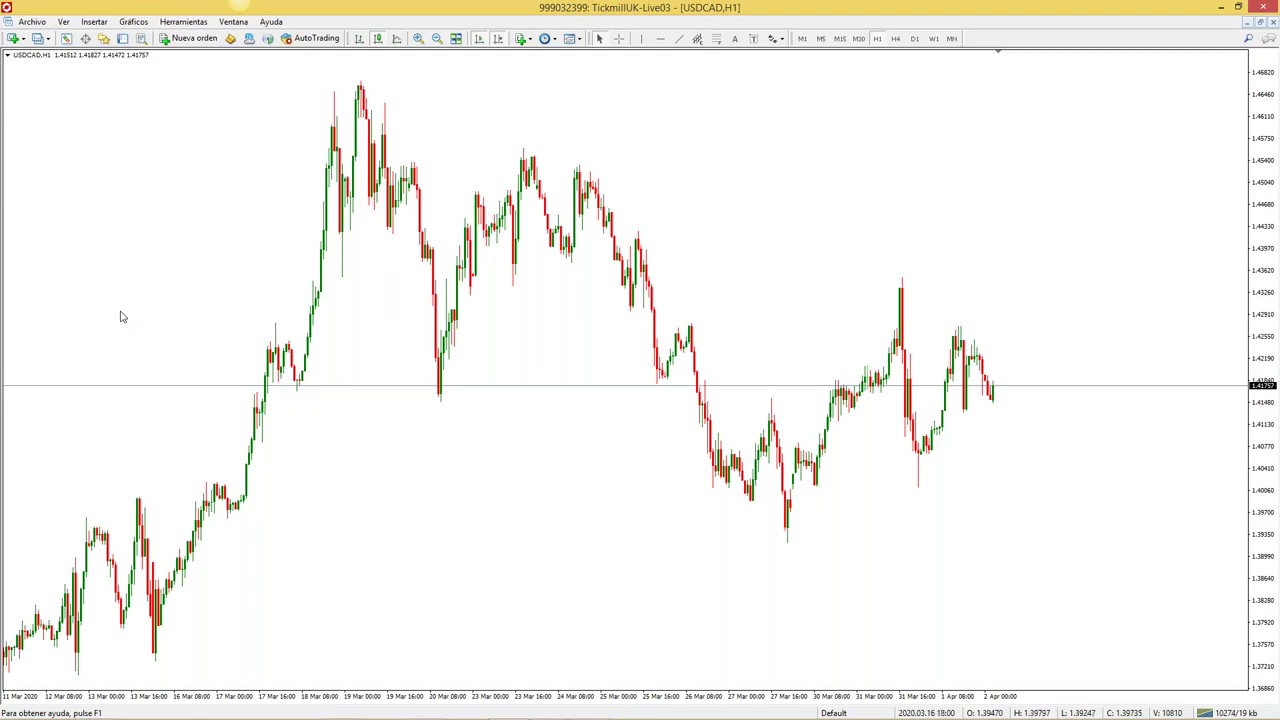
Add a blue 200-period simple Moving Average on Close with the second line thickness, and restore the USDCAD,H1 chart to a smaller window
{"action": "left_click", "coordinate": [89, 27]}
{"action": "mouse_move", "coordinate": [101, 40]}
{"action": "mouse_move", "coordinate": [246, 134]}
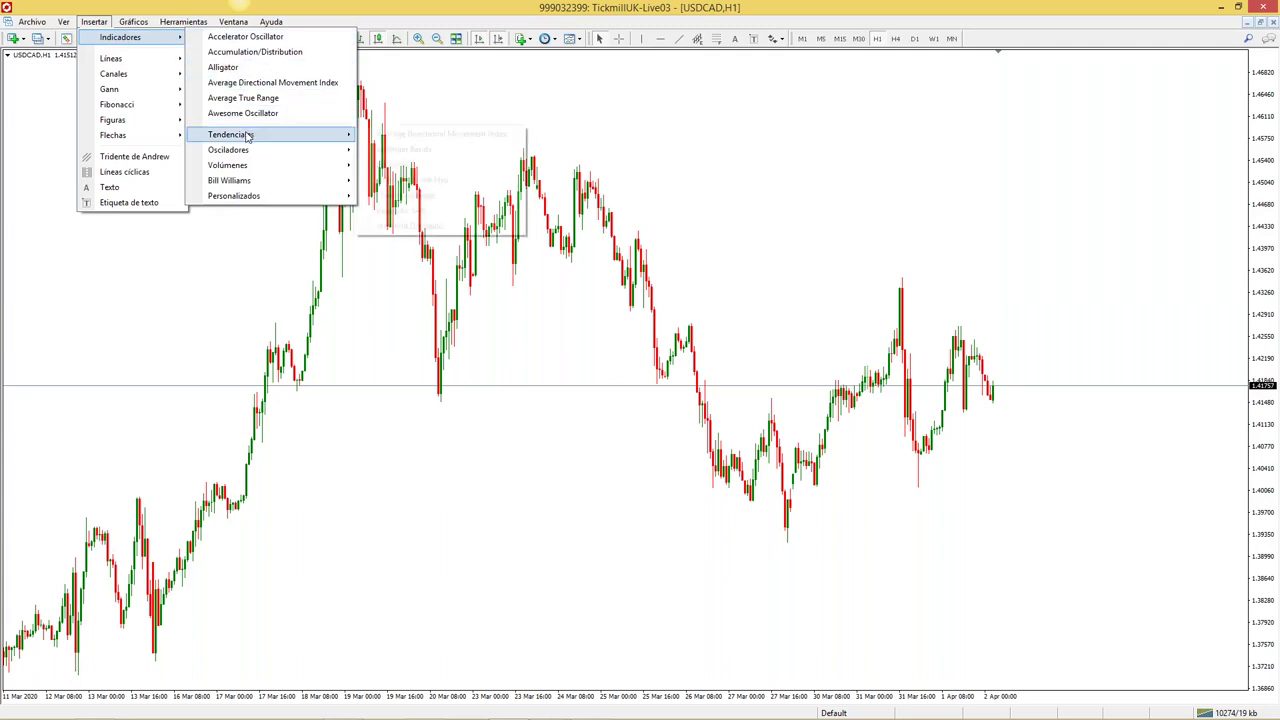
{"action": "left_click", "coordinate": [437, 196]}
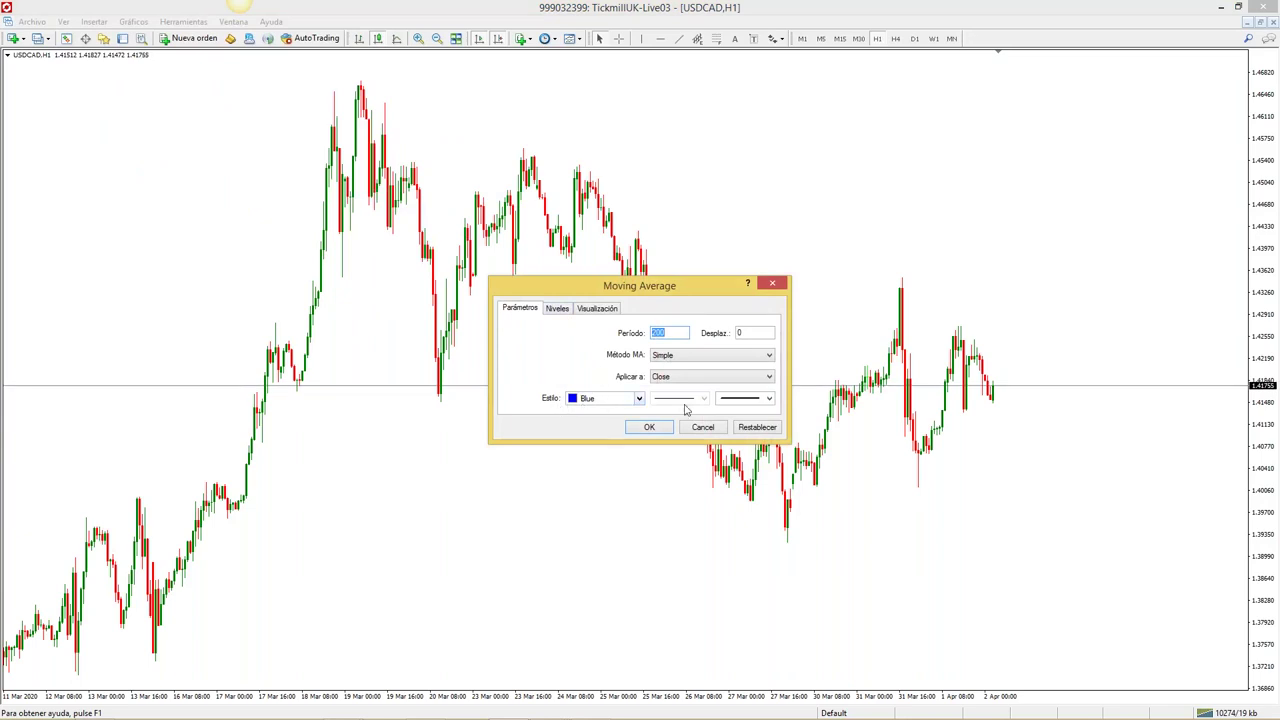
{"action": "left_click", "coordinate": [769, 399]}
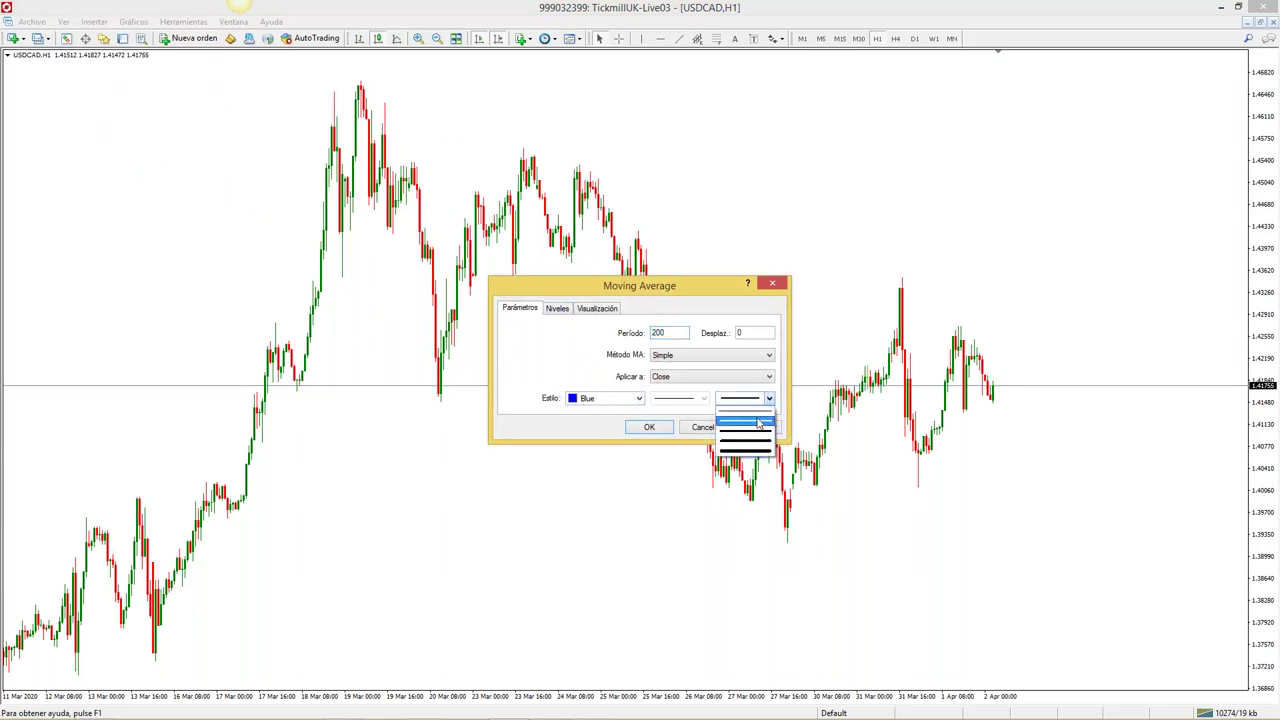
{"action": "left_click", "coordinate": [758, 420]}
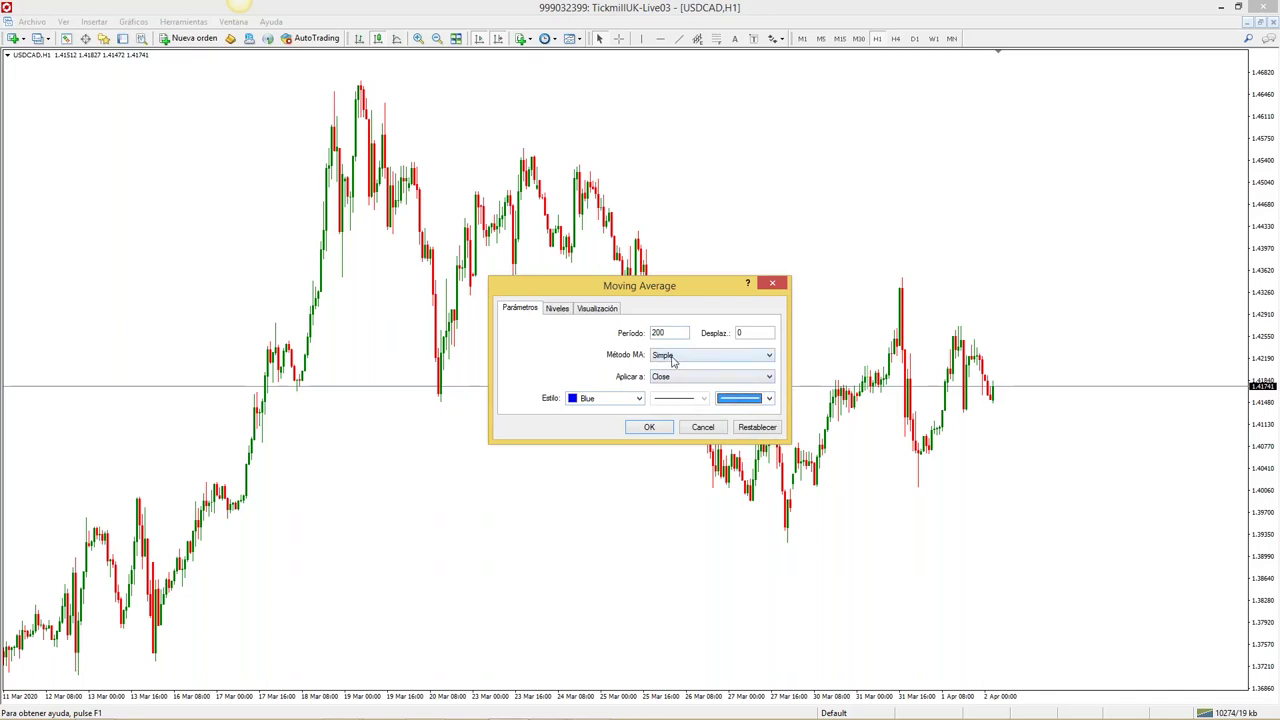
{"action": "left_click", "coordinate": [649, 428]}
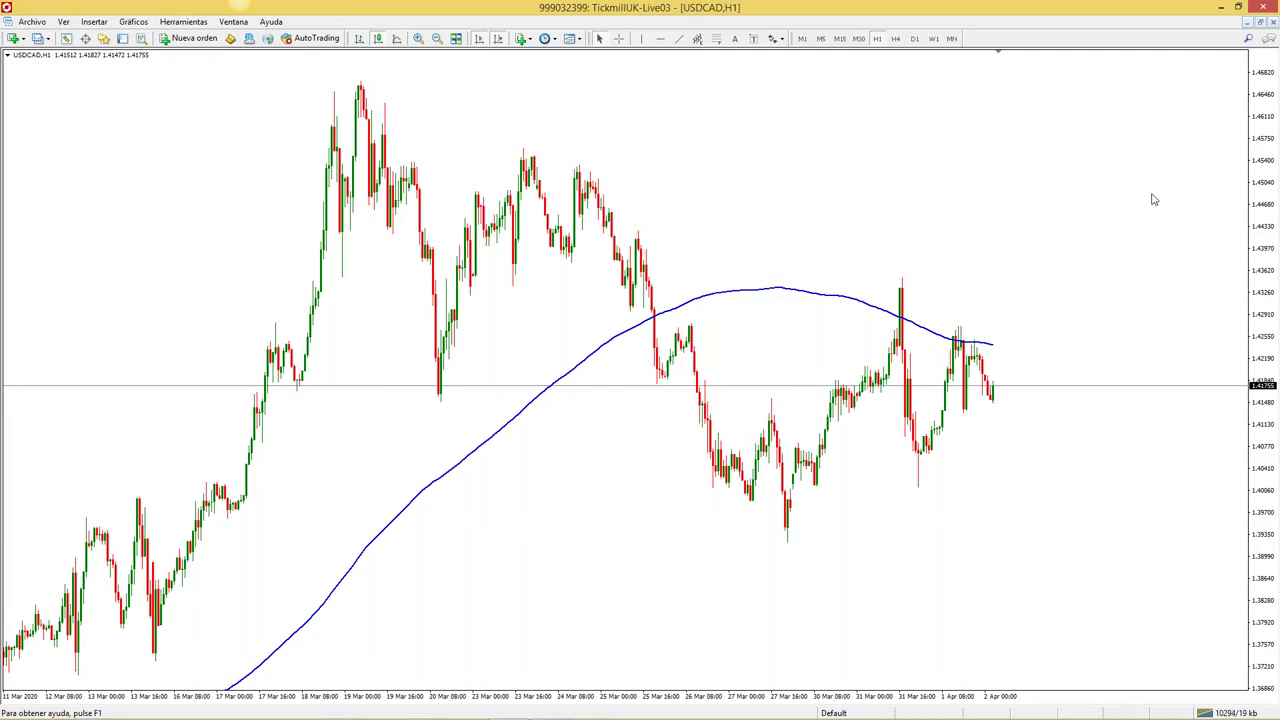
{"action": "left_click", "coordinate": [1261, 22]}
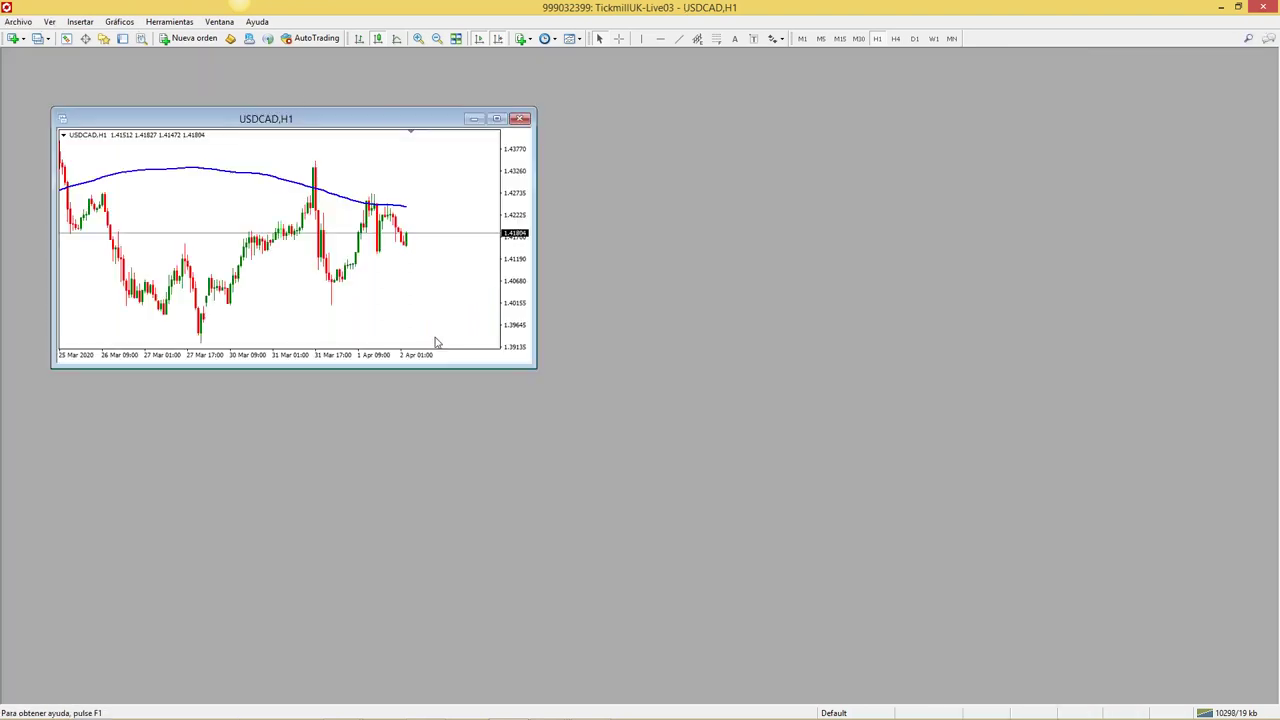
Open four additional USDCAD H1 charts from the Market Watch and hide the symbol list
{"action": "key", "text": "ctrl+m"}
{"action": "left_click_drag", "start_coordinate": [50, 140], "coordinate": [279, 420]}
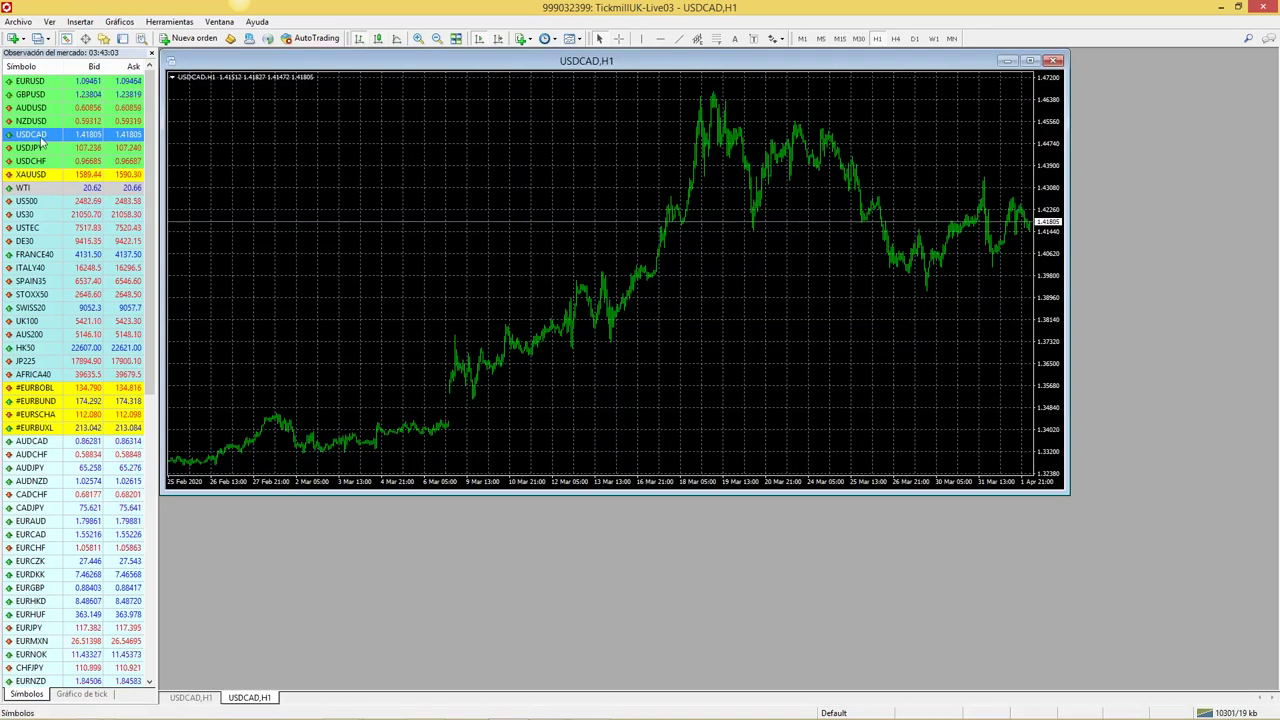
{"action": "left_click_drag", "start_coordinate": [50, 138], "coordinate": [242, 545]}
{"action": "left_click_drag", "start_coordinate": [54, 137], "coordinate": [296, 590]}
{"action": "left_click", "coordinate": [152, 53]}
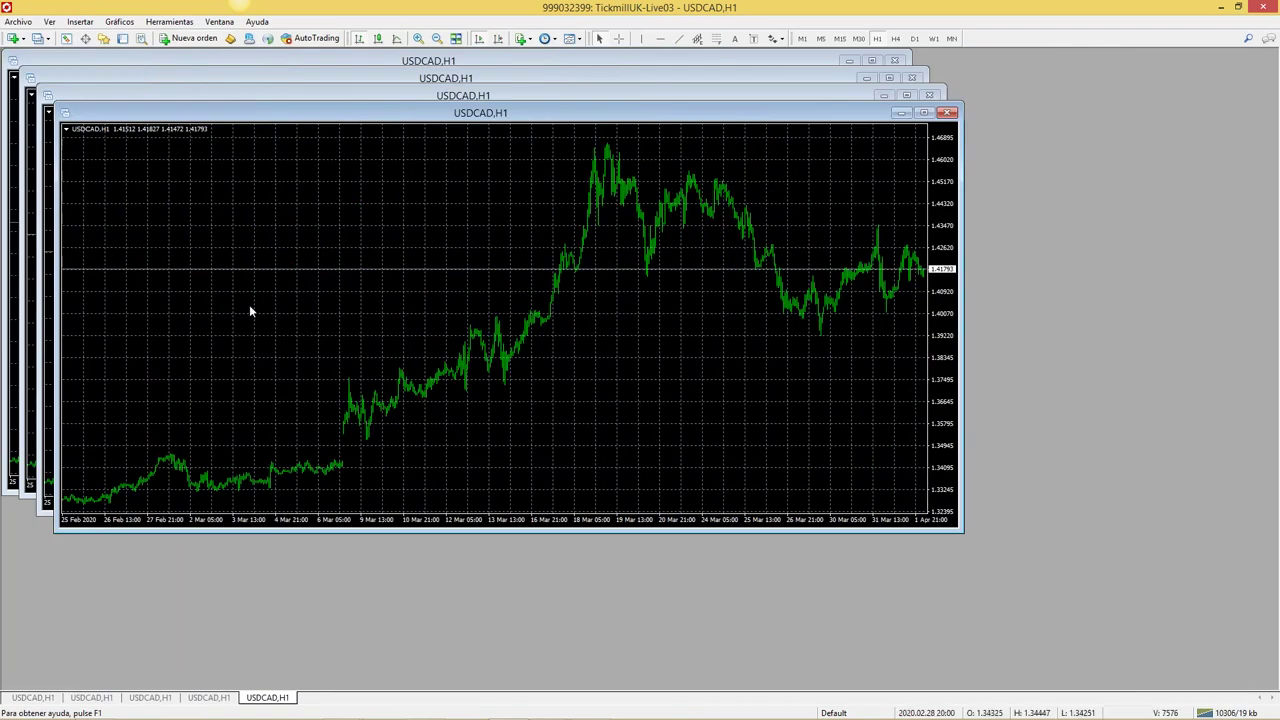
Spread out the overlapping USDCAD chart windows and bring the formatted chart with the moving average to the front
{"action": "left_click", "coordinate": [378, 61]}
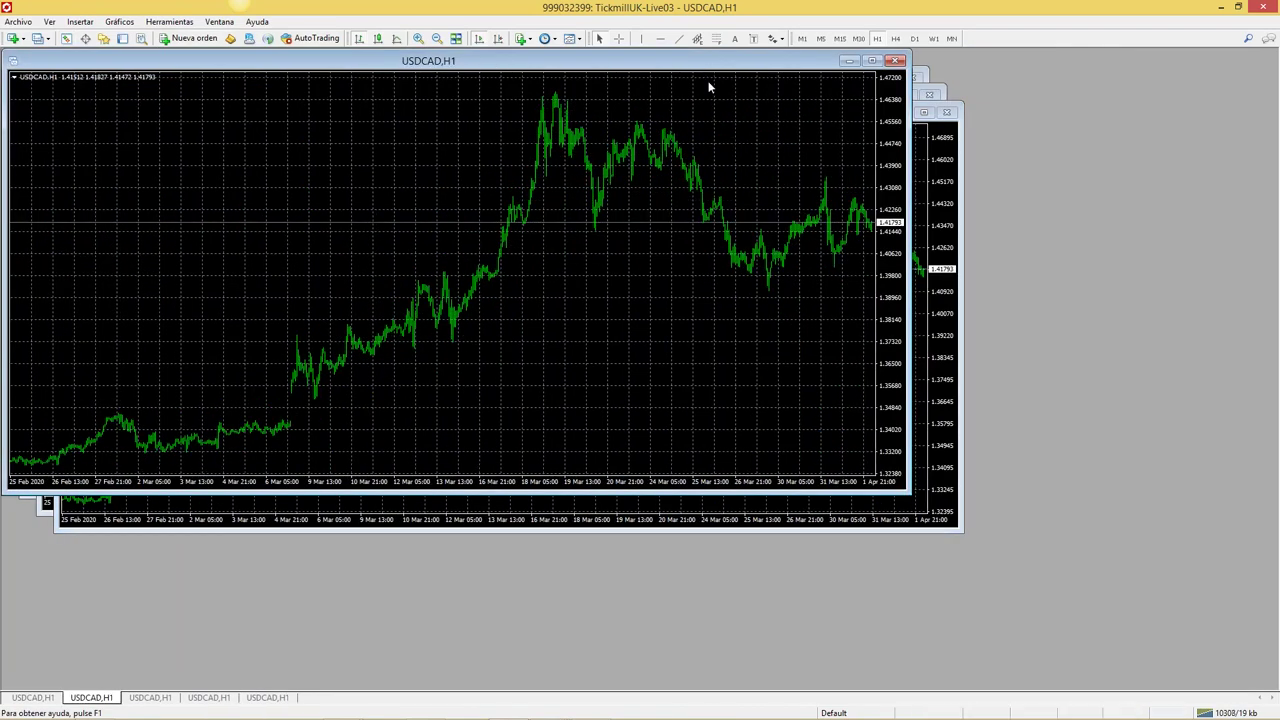
{"action": "left_click", "coordinate": [610, 88]}
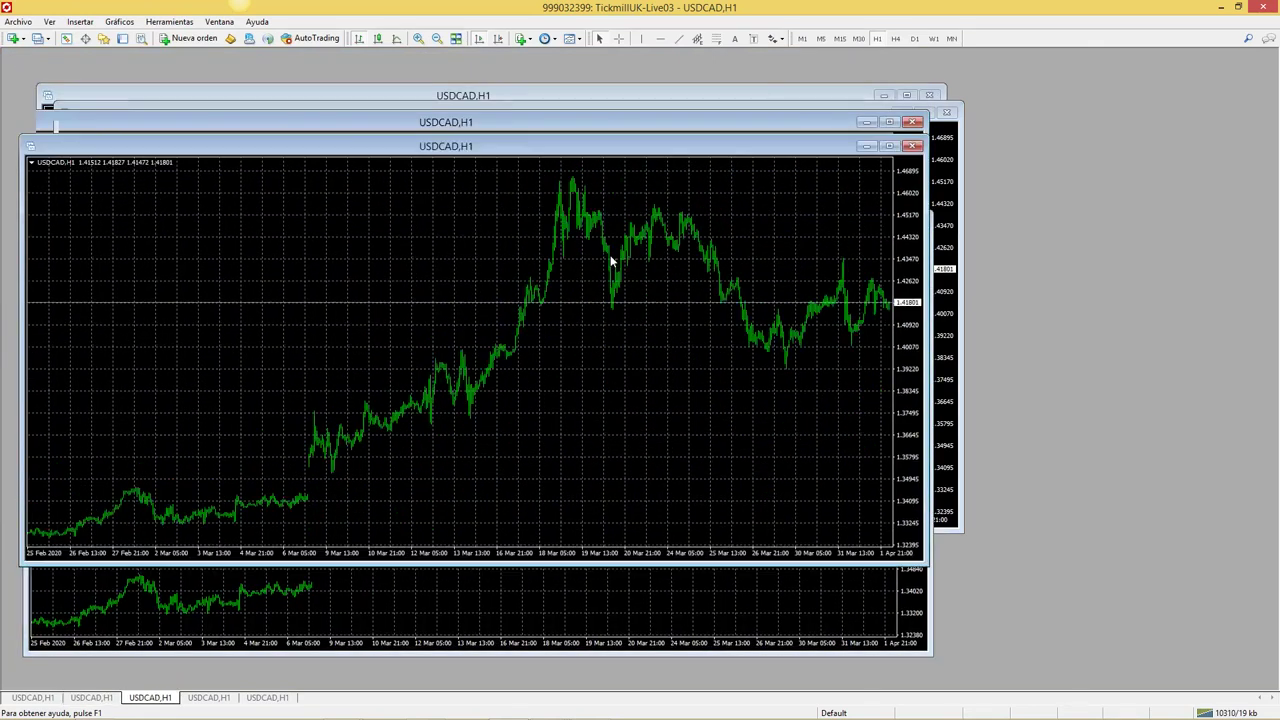
{"action": "left_click", "coordinate": [514, 137]}
{"action": "left_click", "coordinate": [464, 127]}
{"action": "left_click", "coordinate": [254, 298]}
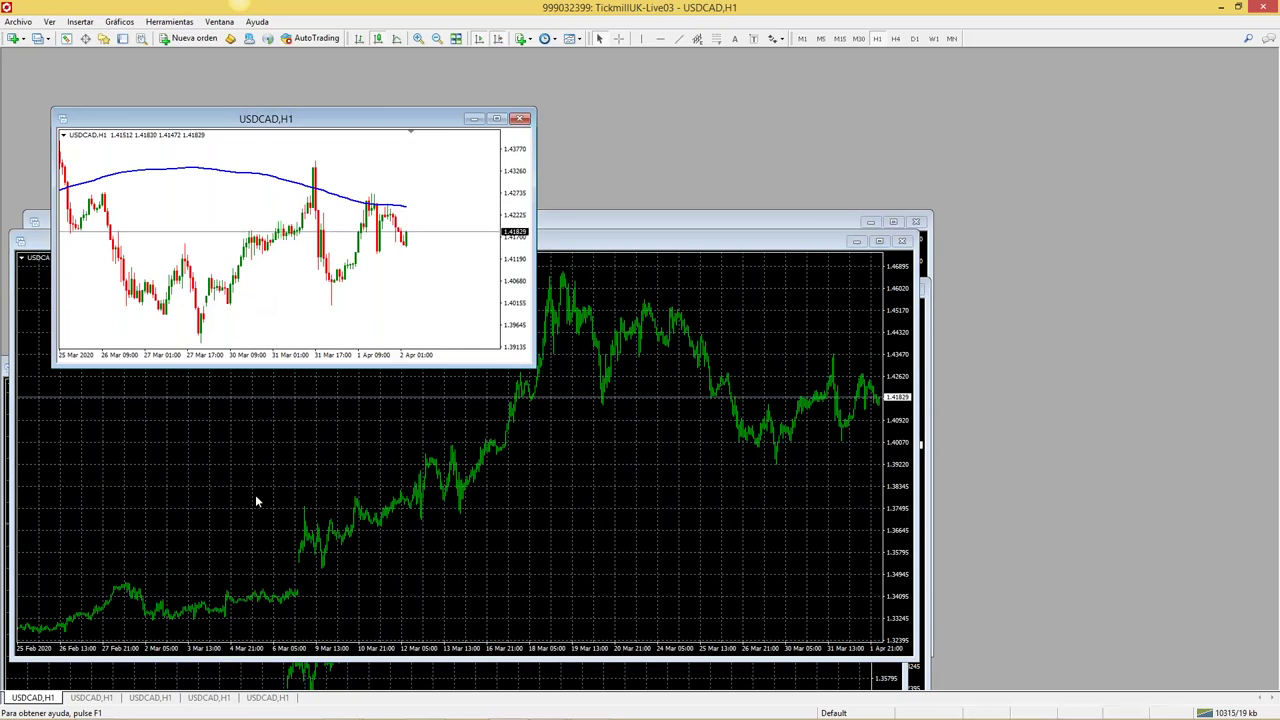
Save the formatted USDCAD chart as a template, overwriting the existing custom "Plantilla" .tpl file
{"action": "right_click", "coordinate": [201, 217]}
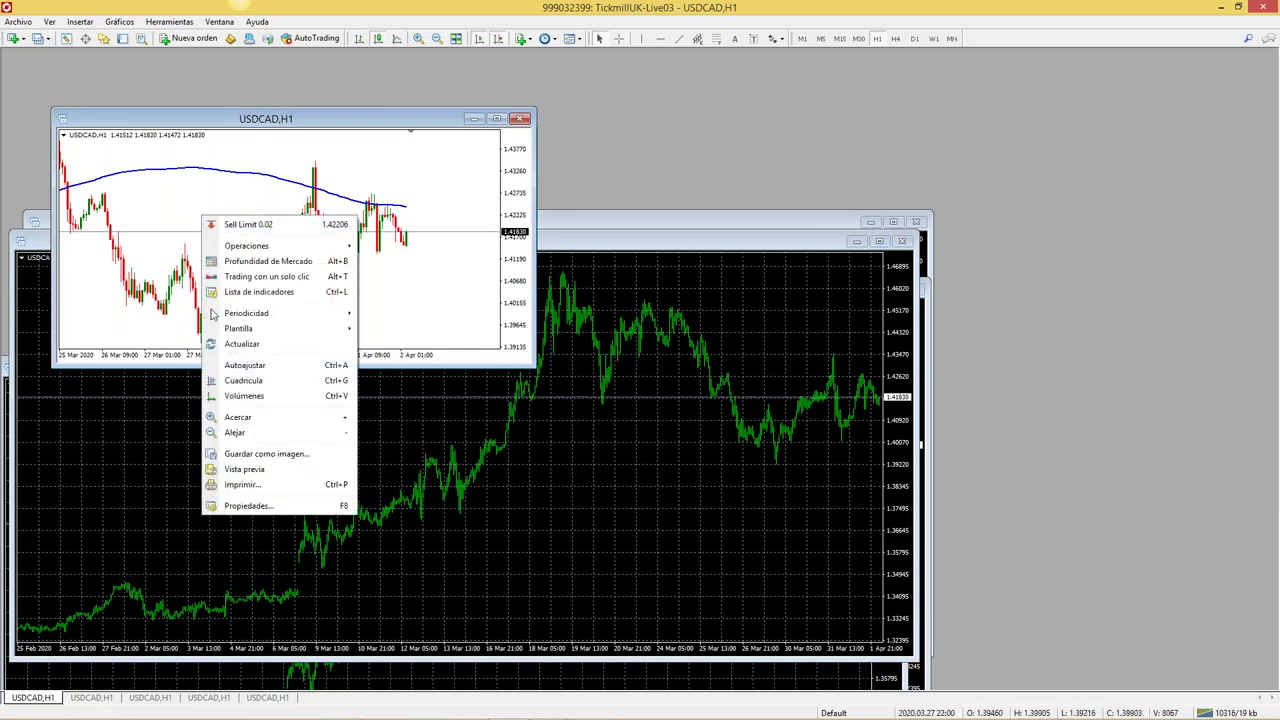
{"action": "mouse_move", "coordinate": [238, 334]}
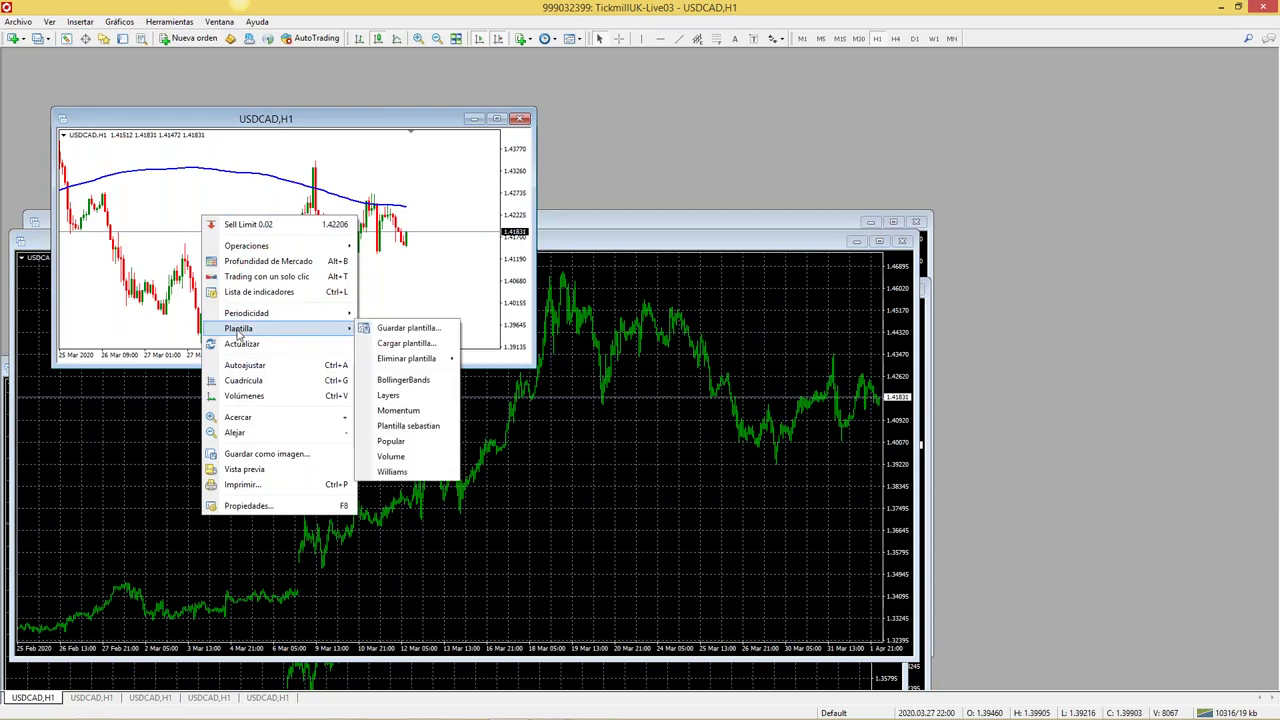
{"action": "left_click", "coordinate": [405, 328]}
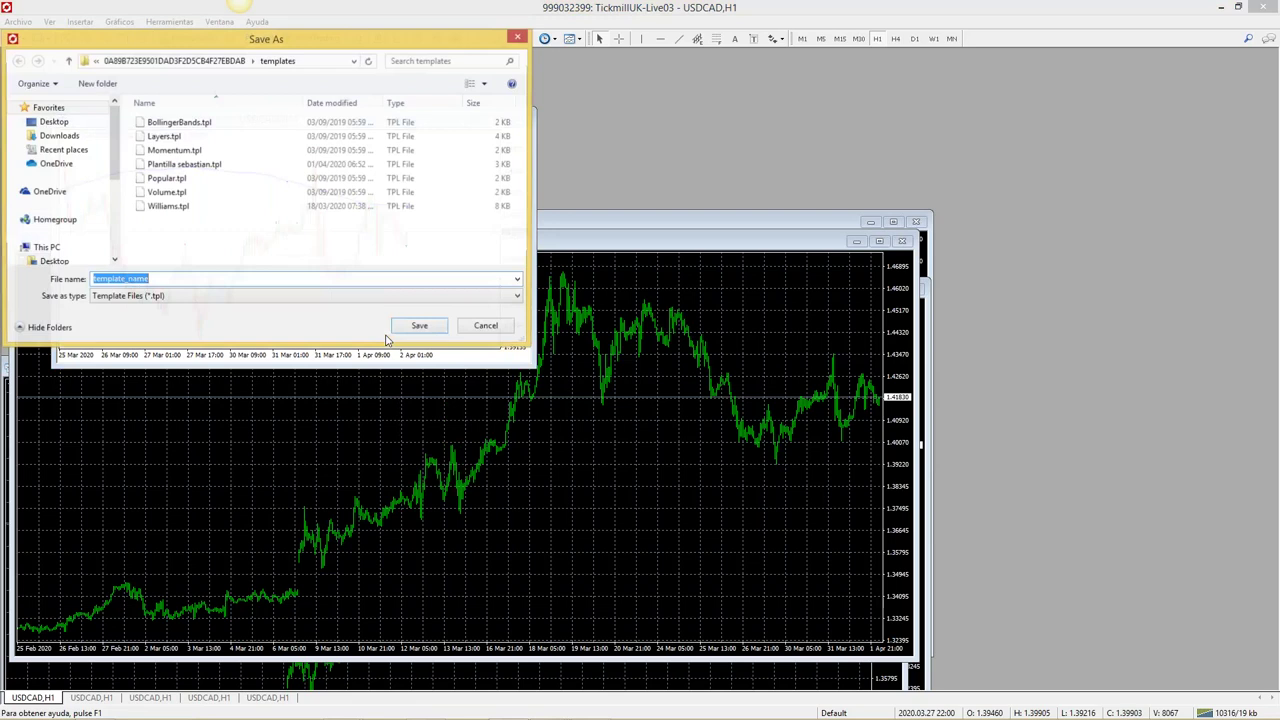
{"action": "double_click", "coordinate": [229, 170]}
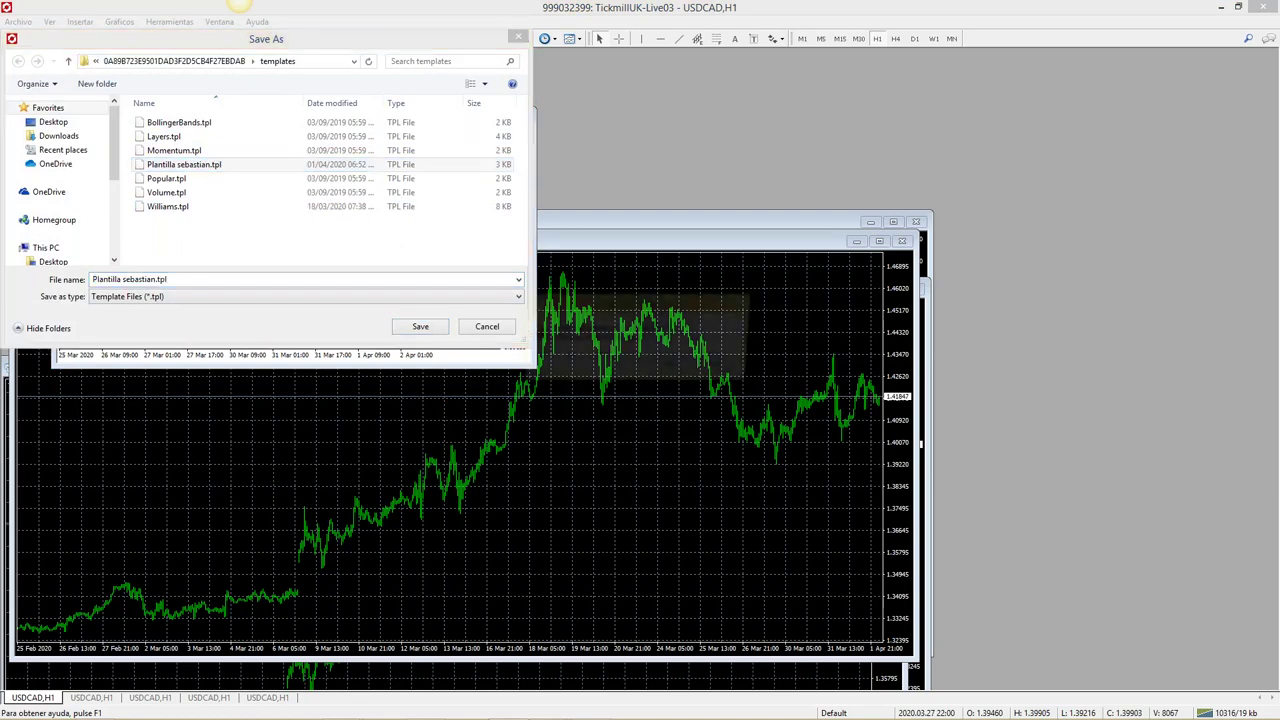
{"action": "left_click", "coordinate": [672, 368]}
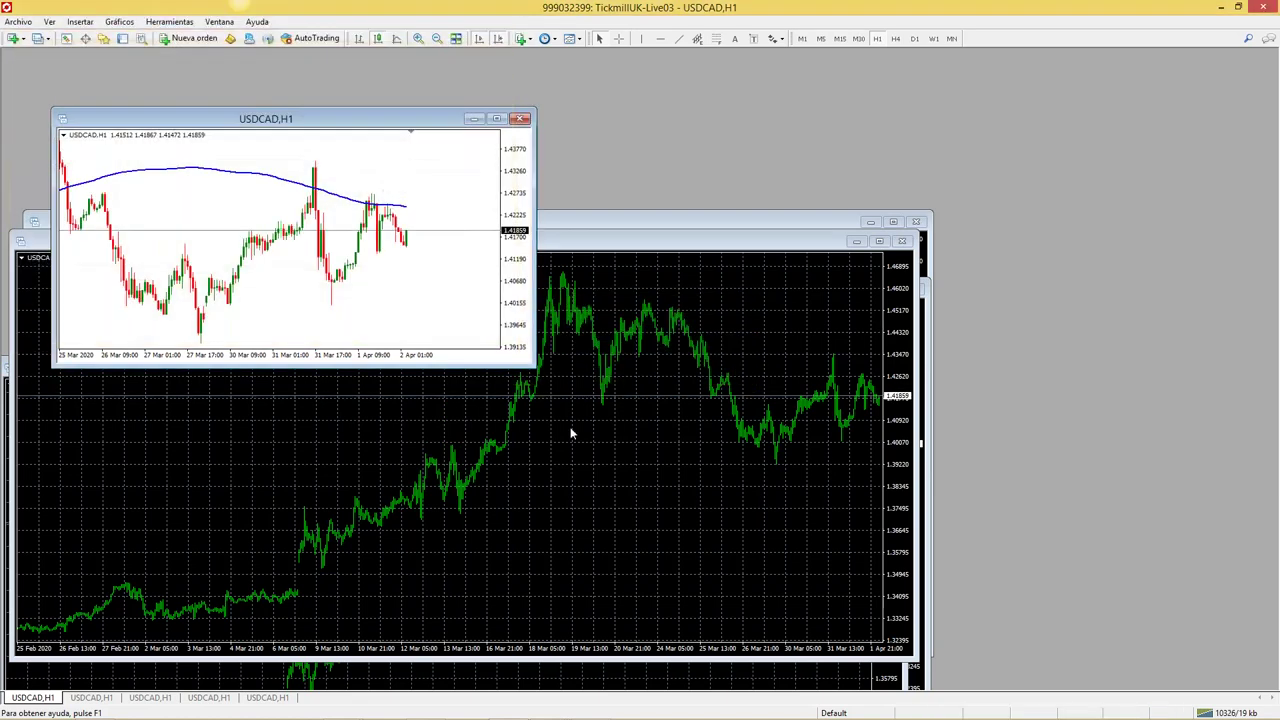
Apply the saved "Plantilla" template to the front black USDCAD chart and to the one partly hidden below it
{"action": "right_click", "coordinate": [224, 464]}
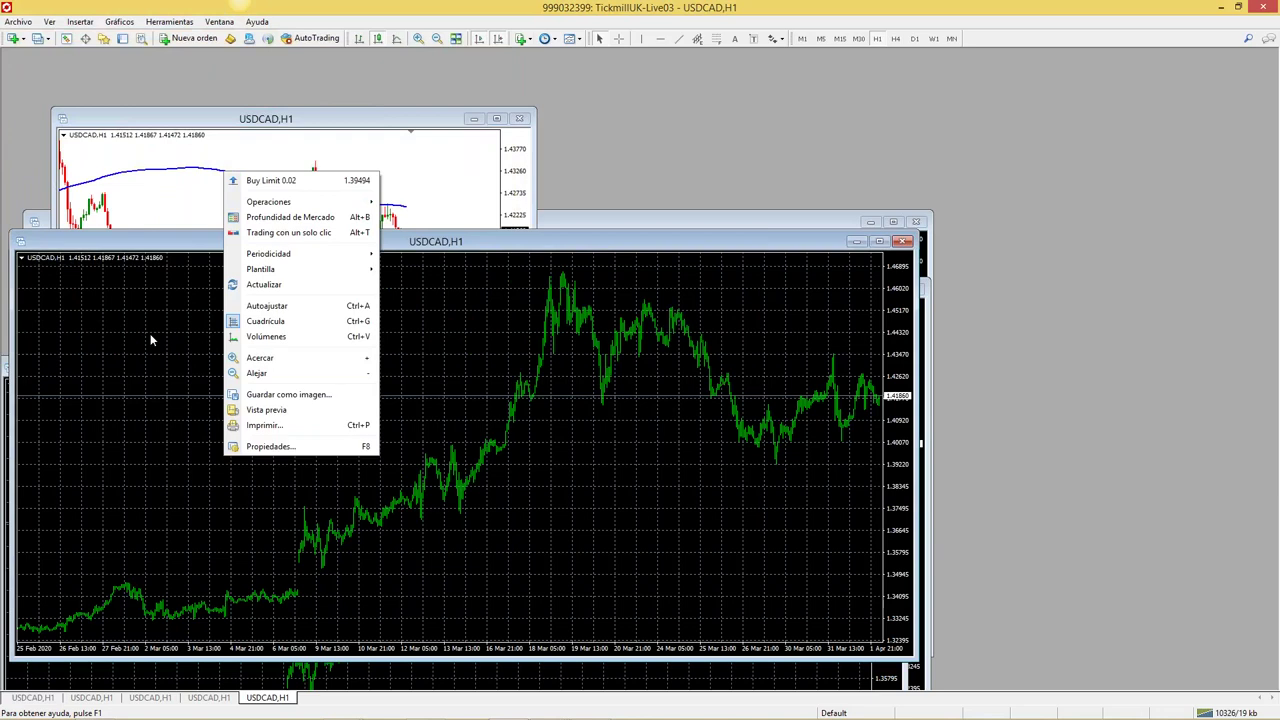
{"action": "left_click", "coordinate": [151, 337]}
{"action": "right_click", "coordinate": [216, 516]}
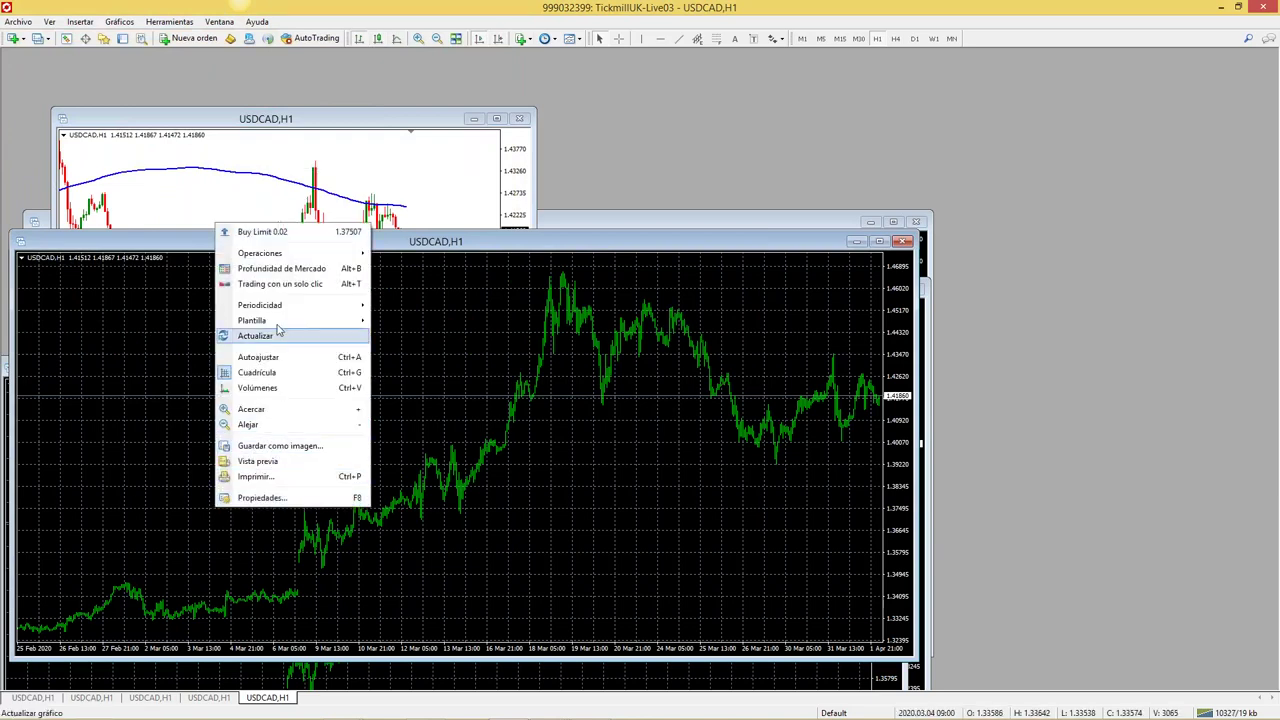
{"action": "mouse_move", "coordinate": [279, 322]}
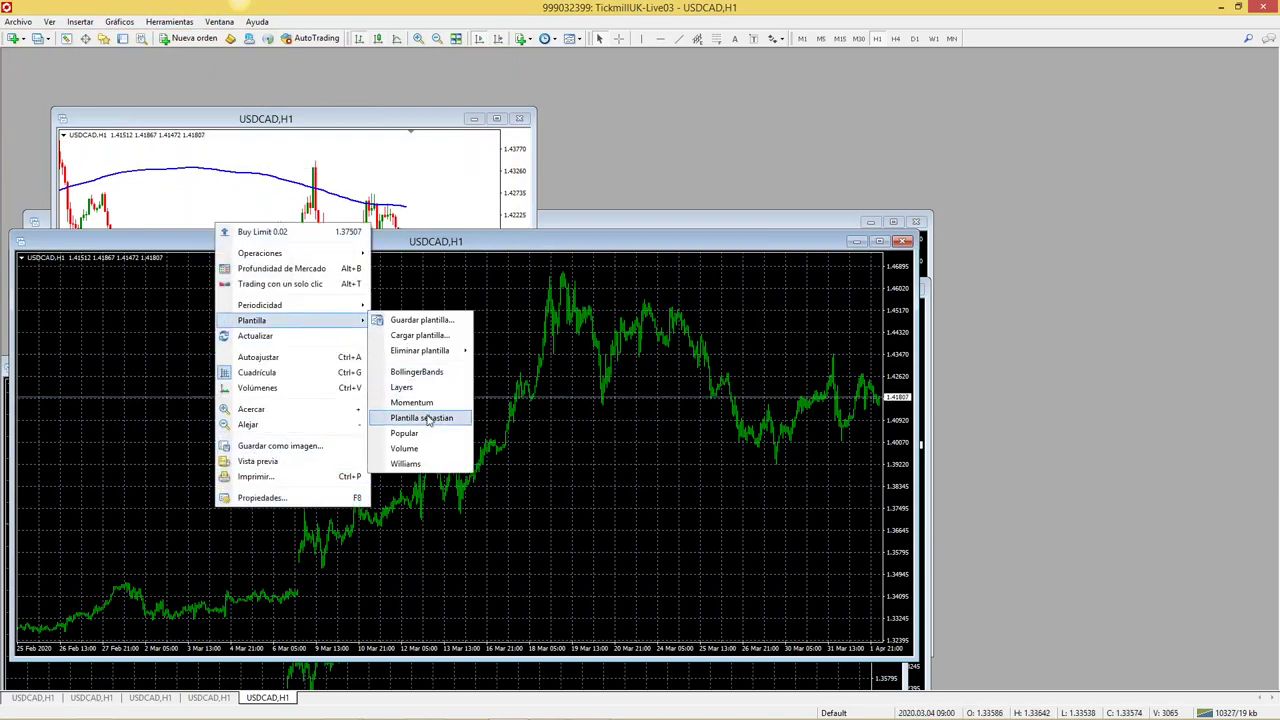
{"action": "left_click", "coordinate": [430, 418]}
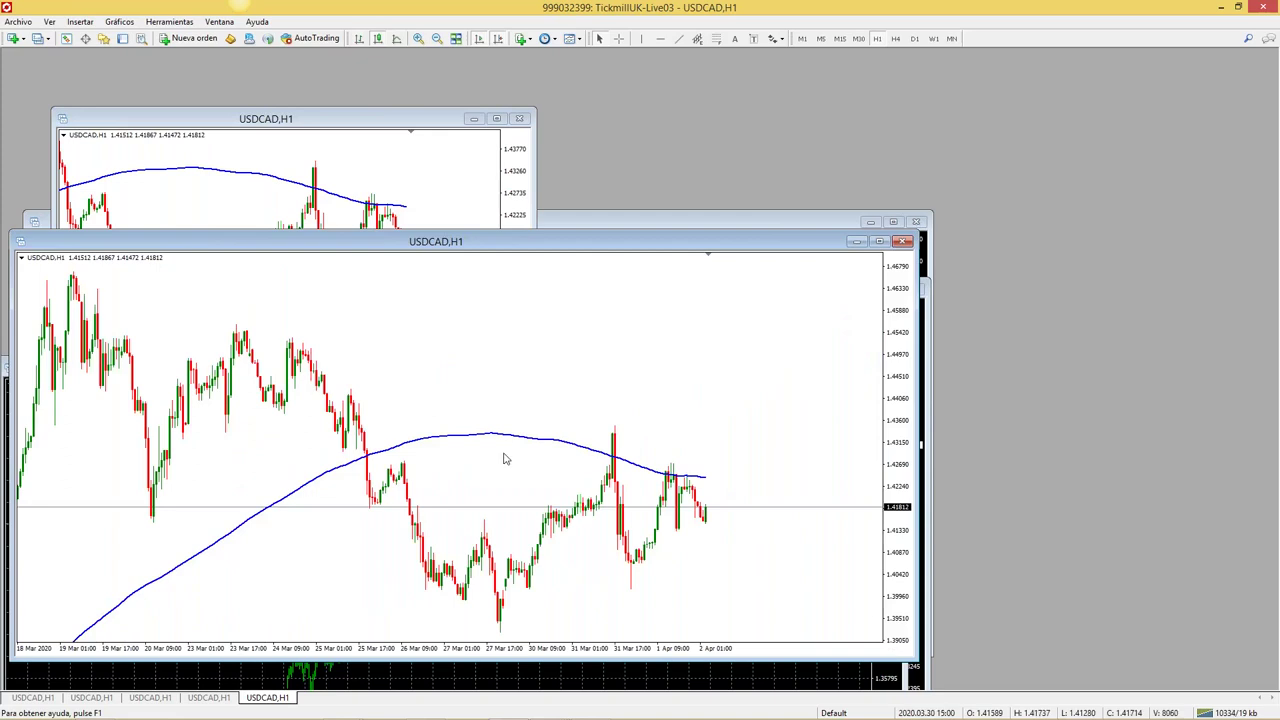
{"action": "left_click", "coordinate": [361, 674]}
{"action": "right_click", "coordinate": [355, 528]}
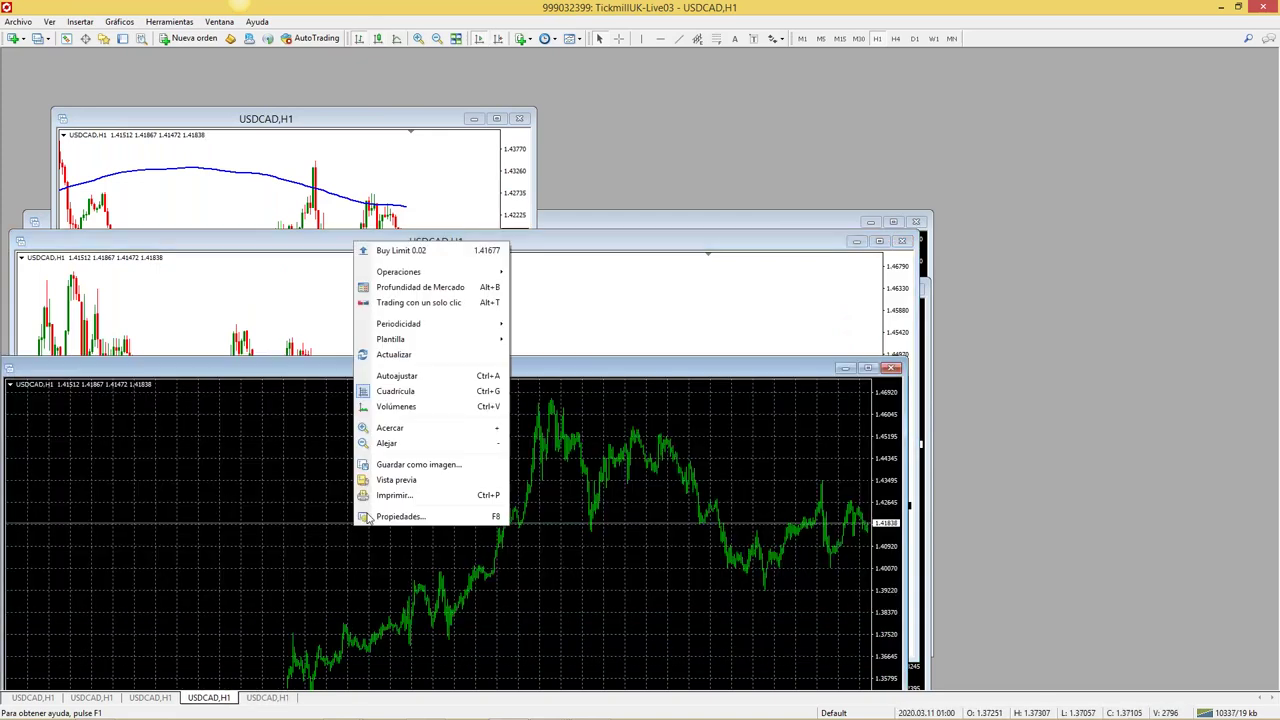
{"action": "mouse_move", "coordinate": [420, 340]}
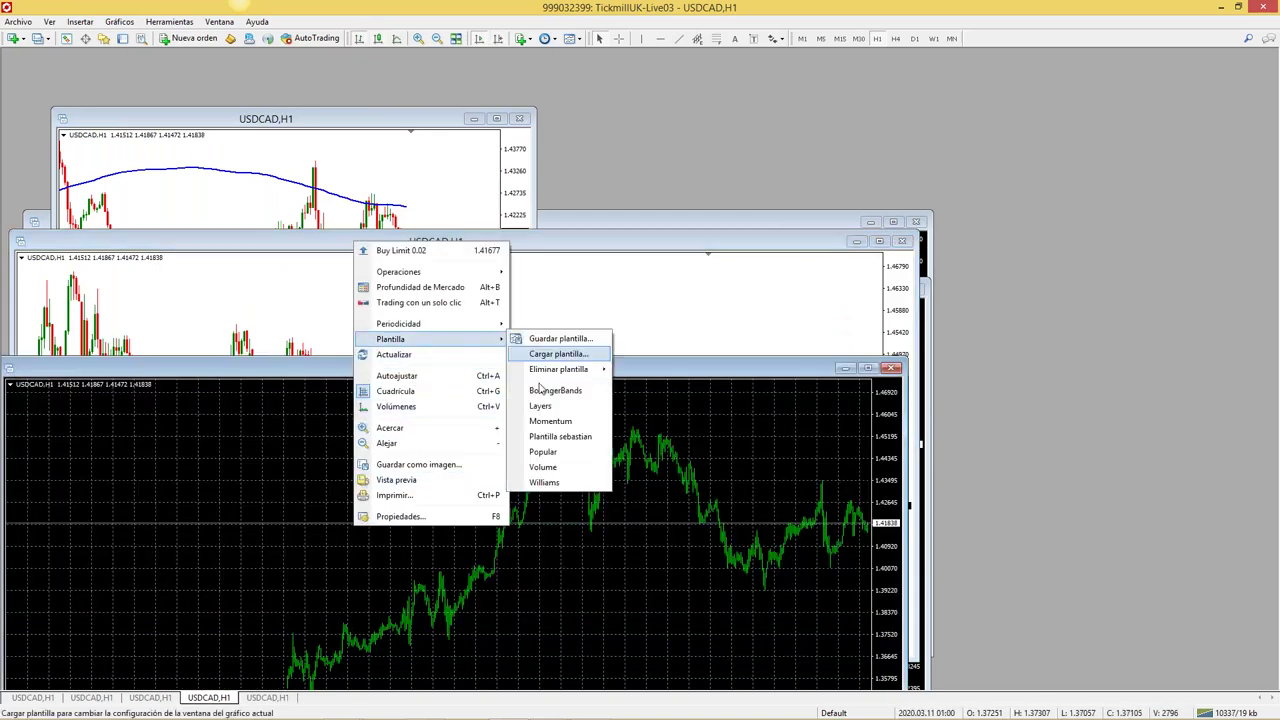
{"action": "left_click", "coordinate": [550, 440]}
Apply the same custom "Plantilla" template to the two remaining black USDCAD charts
{"action": "left_click", "coordinate": [644, 222]}
{"action": "right_click", "coordinate": [527, 372]}
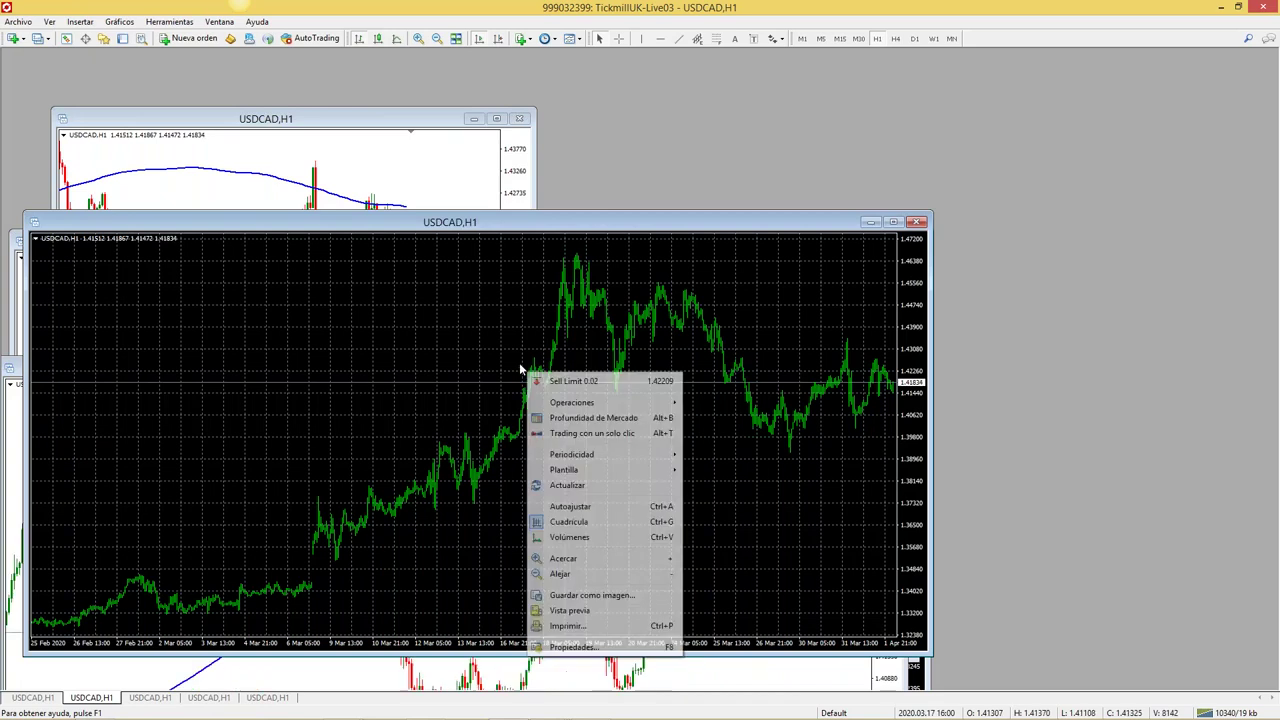
{"action": "mouse_move", "coordinate": [590, 469]}
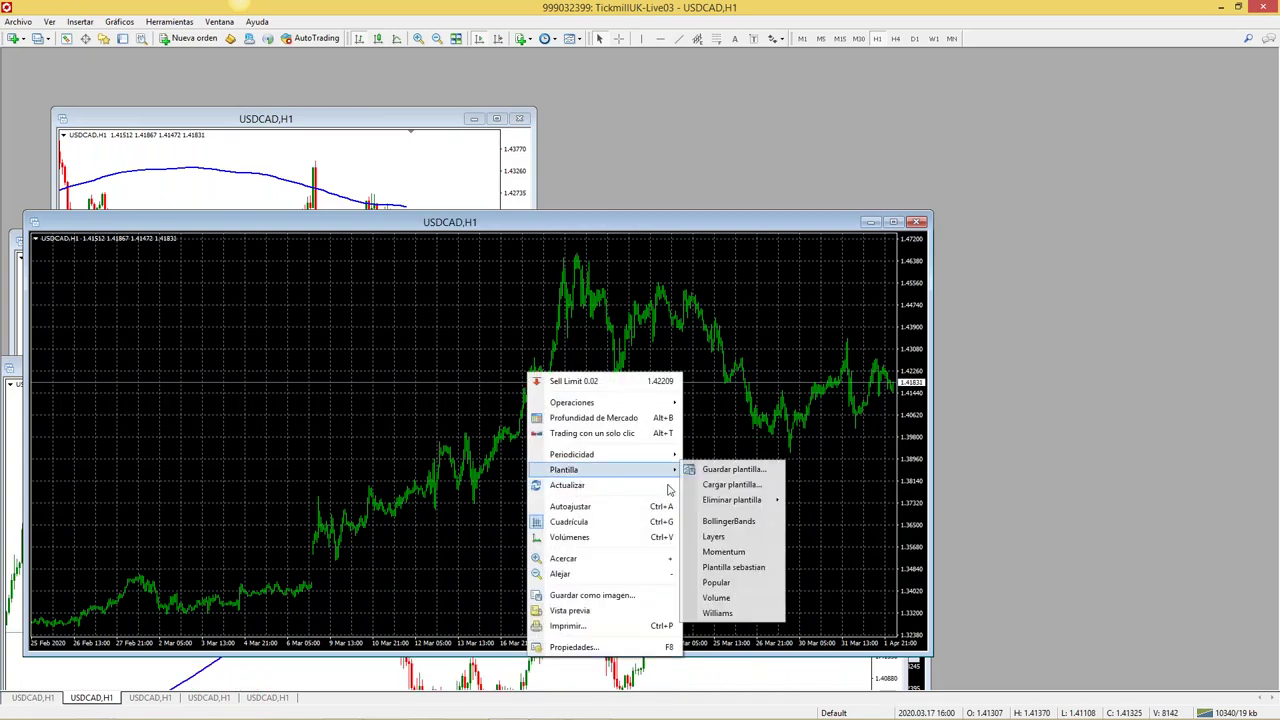
{"action": "left_click", "coordinate": [737, 566]}
{"action": "left_click", "coordinate": [922, 680]}
{"action": "right_click", "coordinate": [600, 445]}
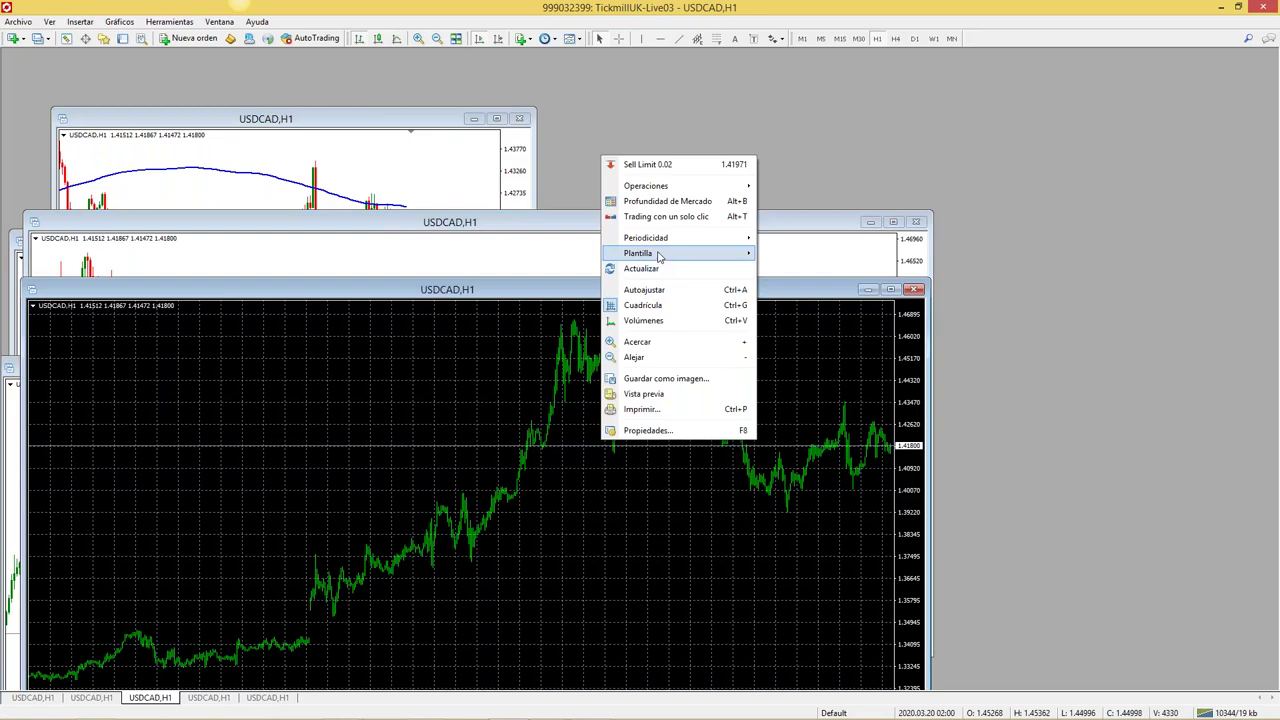
{"action": "mouse_move", "coordinate": [659, 257]}
{"action": "left_click", "coordinate": [800, 350]}
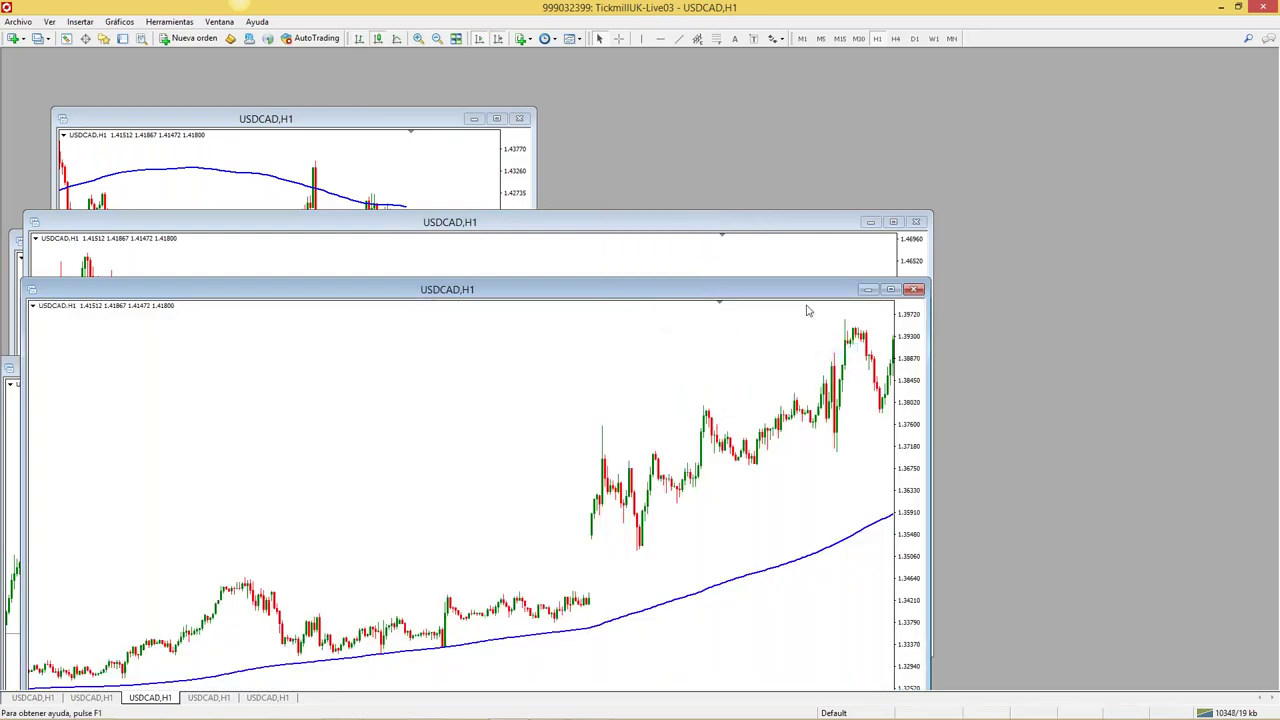
Shrink the four newly formatted USDCAD chart windows so they can be arranged in the workspace
{"action": "left_click", "coordinate": [914, 289]}
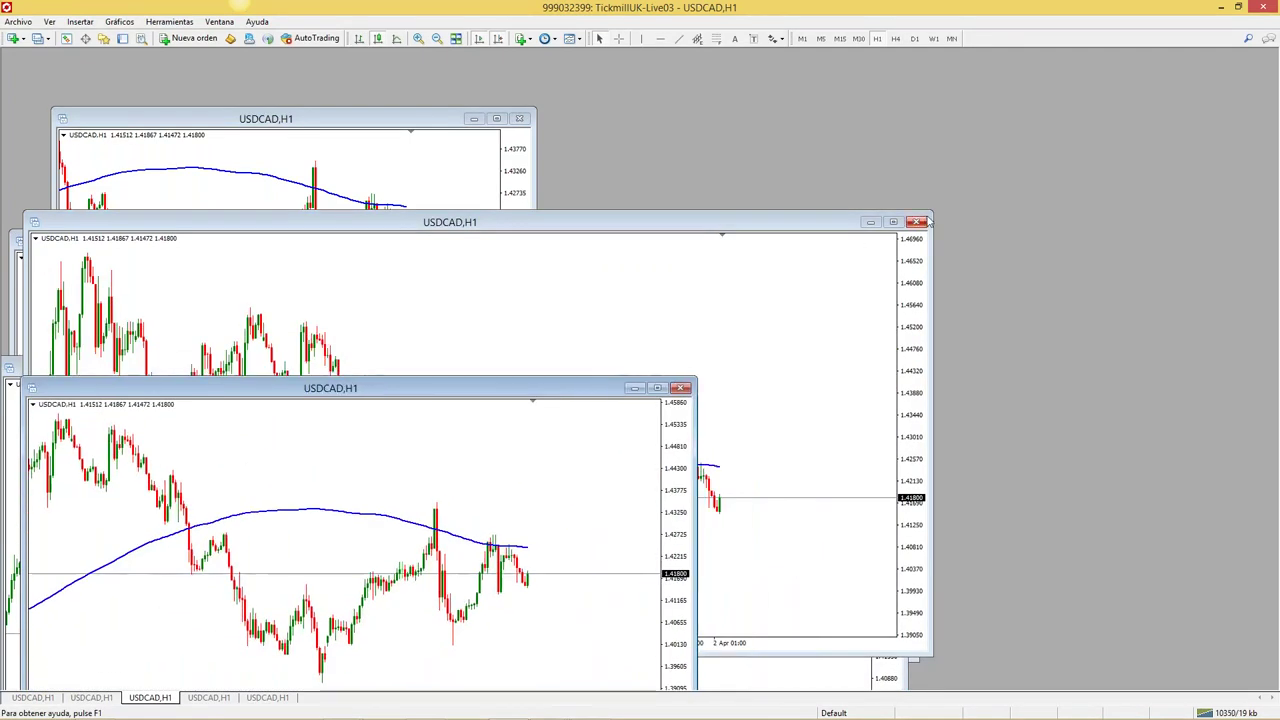
{"action": "left_click", "coordinate": [918, 221]}
{"action": "left_click", "coordinate": [832, 278]}
{"action": "left_click", "coordinate": [897, 242]}
{"action": "left_click", "coordinate": [890, 367]}
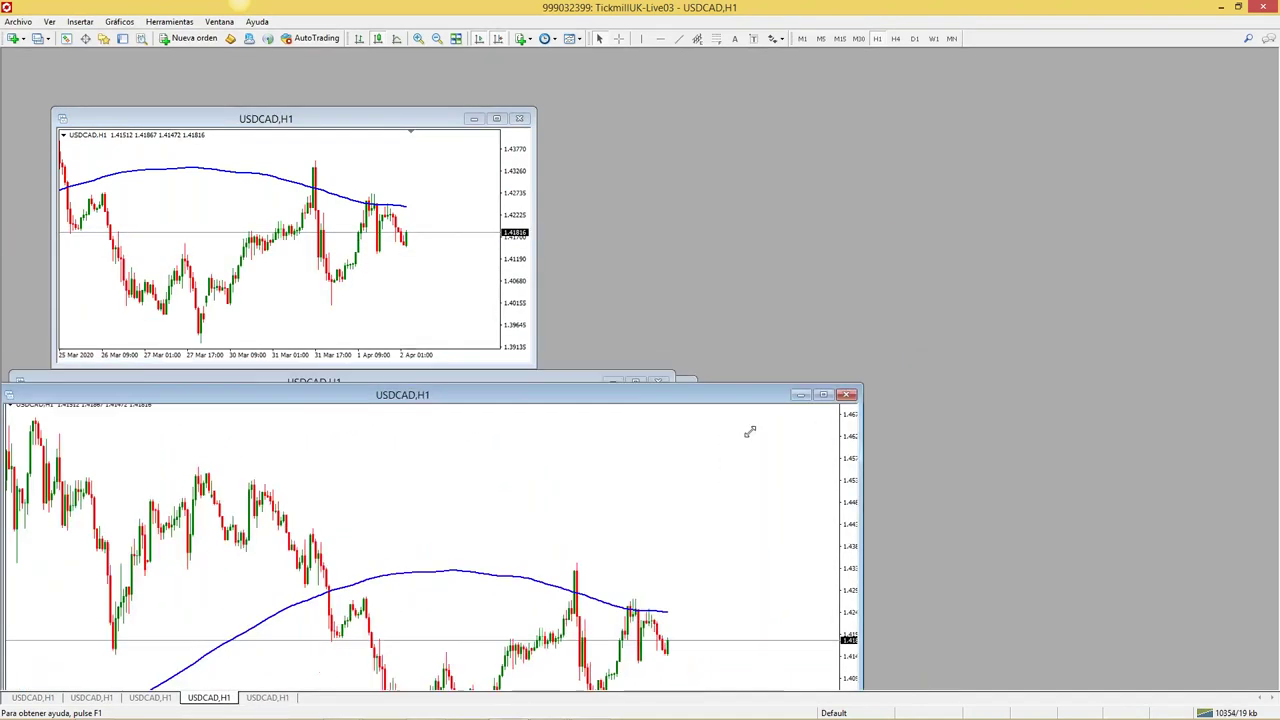
Move one chart to the workspace's free right side, and place the original chart, reduced in size, in the upper-left corner
{"action": "left_click_drag", "start_coordinate": [290, 381], "coordinate": [1009, 163]}
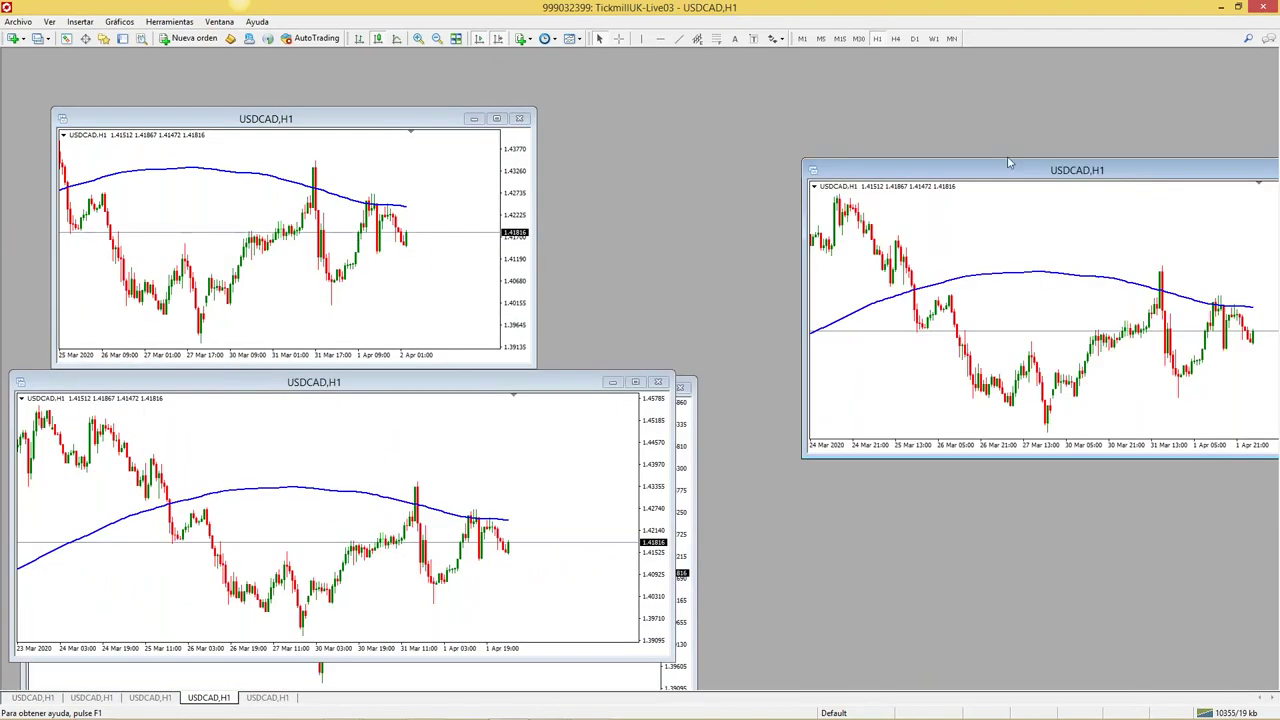
{"action": "left_click_drag", "start_coordinate": [412, 126], "coordinate": [363, 73]}
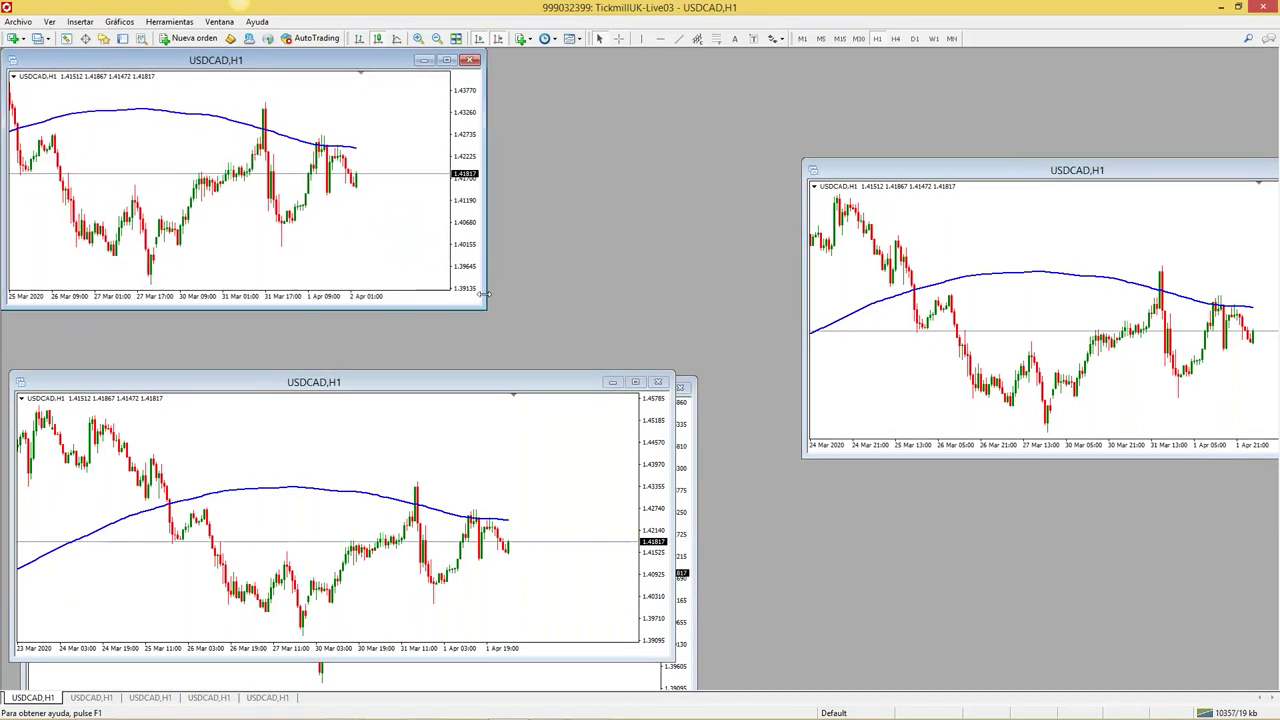
{"action": "left_click_drag", "start_coordinate": [483, 302], "coordinate": [255, 221]}
Line up two more charts beside the original in the upper row, resizing them until their edges meet
{"action": "left_click_drag", "start_coordinate": [372, 380], "coordinate": [614, 55]}
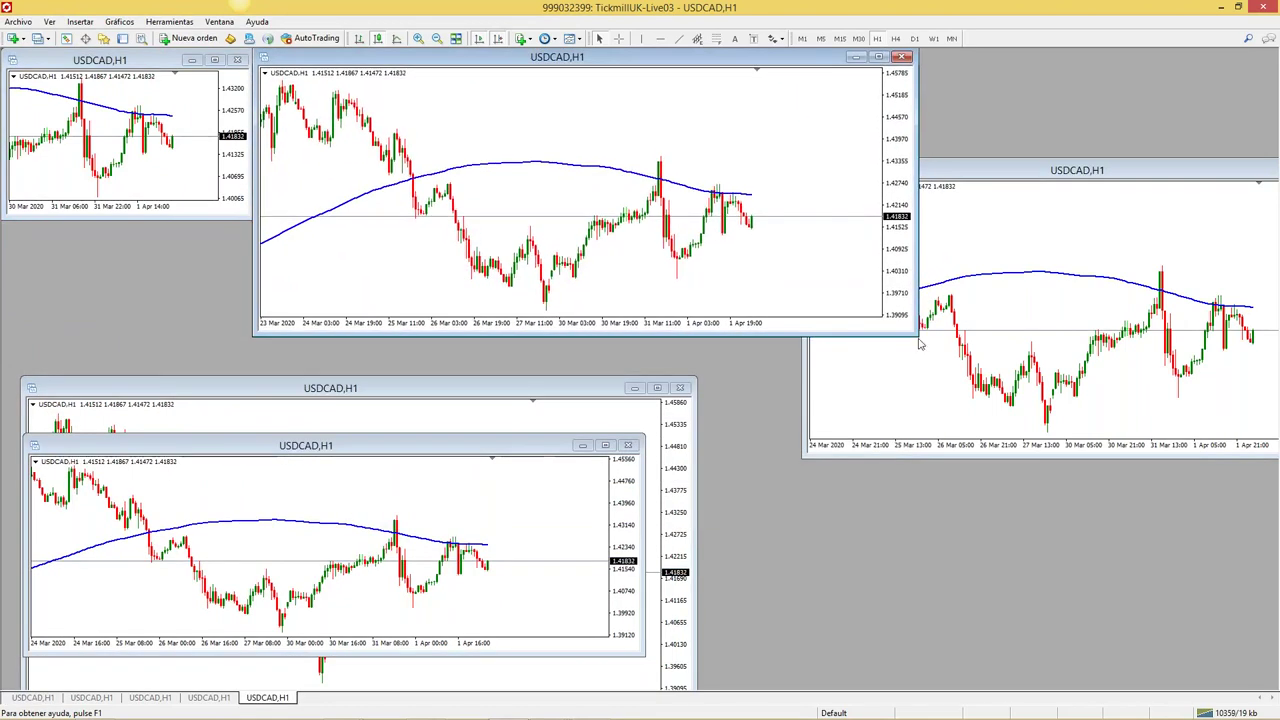
{"action": "left_click_drag", "start_coordinate": [913, 331], "coordinate": [659, 224]}
{"action": "left_click_drag", "start_coordinate": [949, 180], "coordinate": [809, 67]}
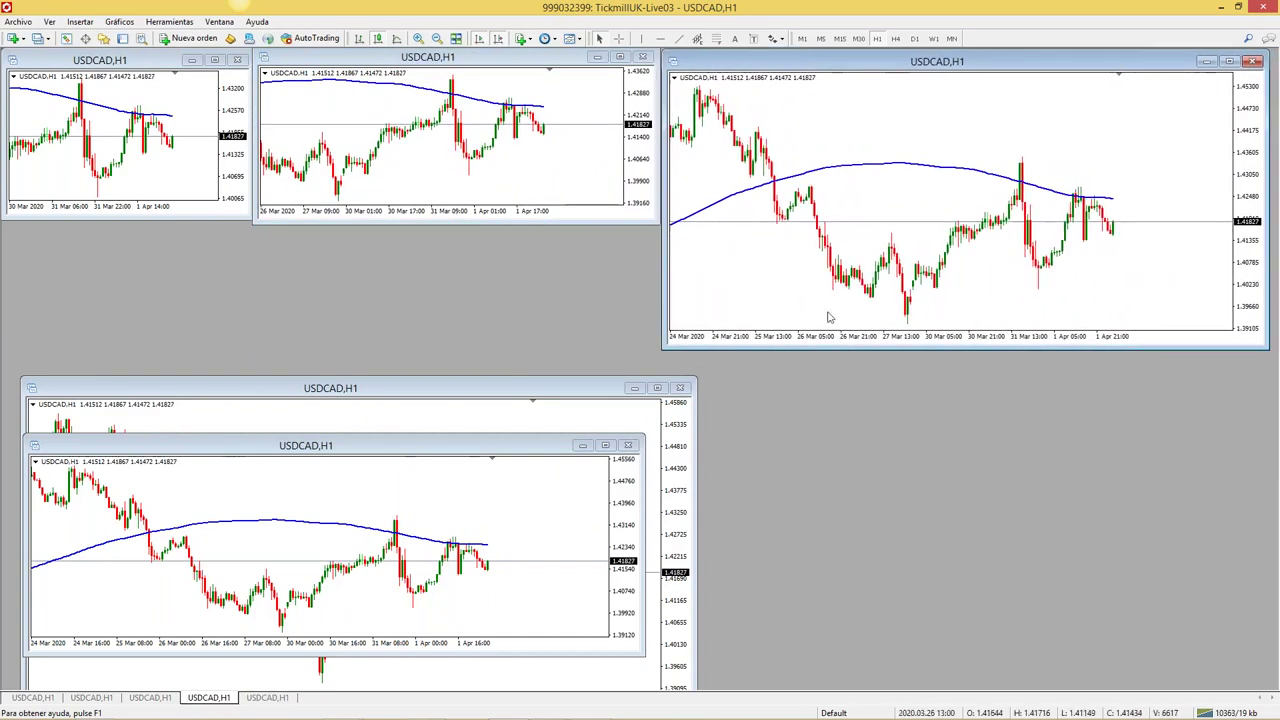
{"action": "left_click_drag", "start_coordinate": [663, 346], "coordinate": [767, 283]}
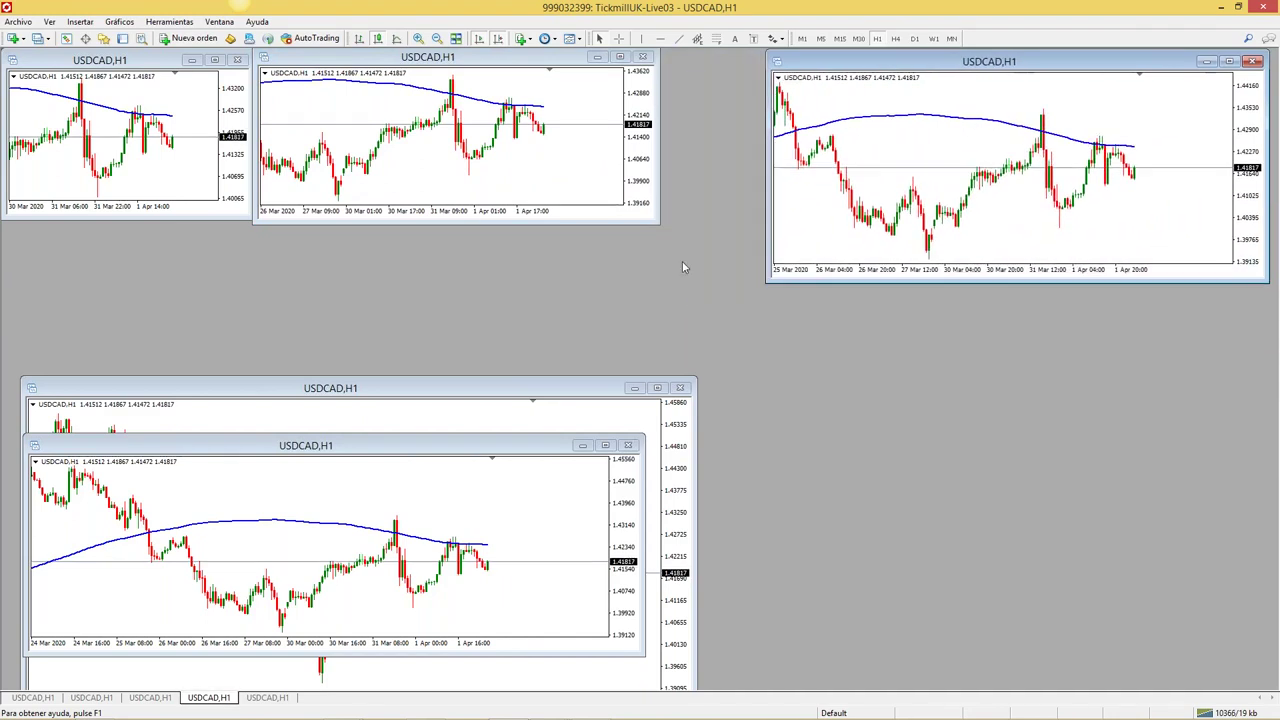
{"action": "left_click_drag", "start_coordinate": [657, 223], "coordinate": [767, 285]}
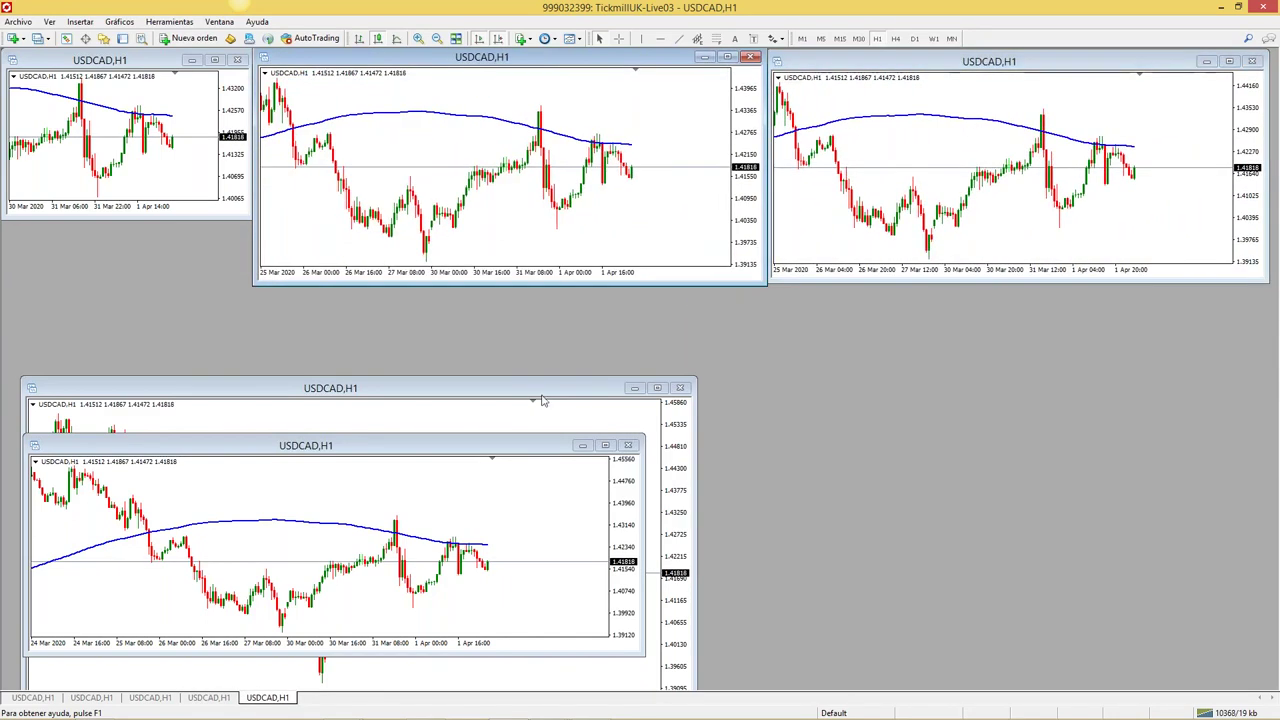
Arrange the remaining two charts side by side in a lower row, resizing the left one to fit beside its neighbour
{"action": "left_click_drag", "start_coordinate": [518, 398], "coordinate": [1106, 364]}
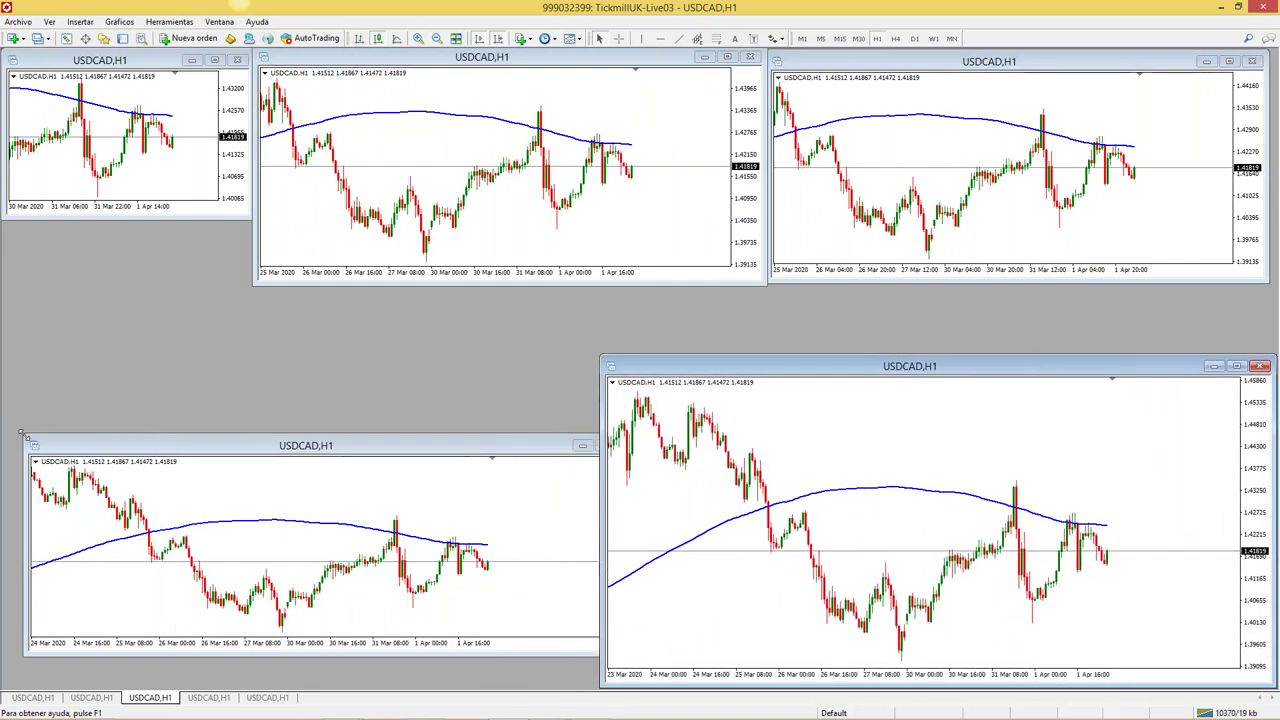
{"action": "left_click_drag", "start_coordinate": [22, 436], "coordinate": [4, 372]}
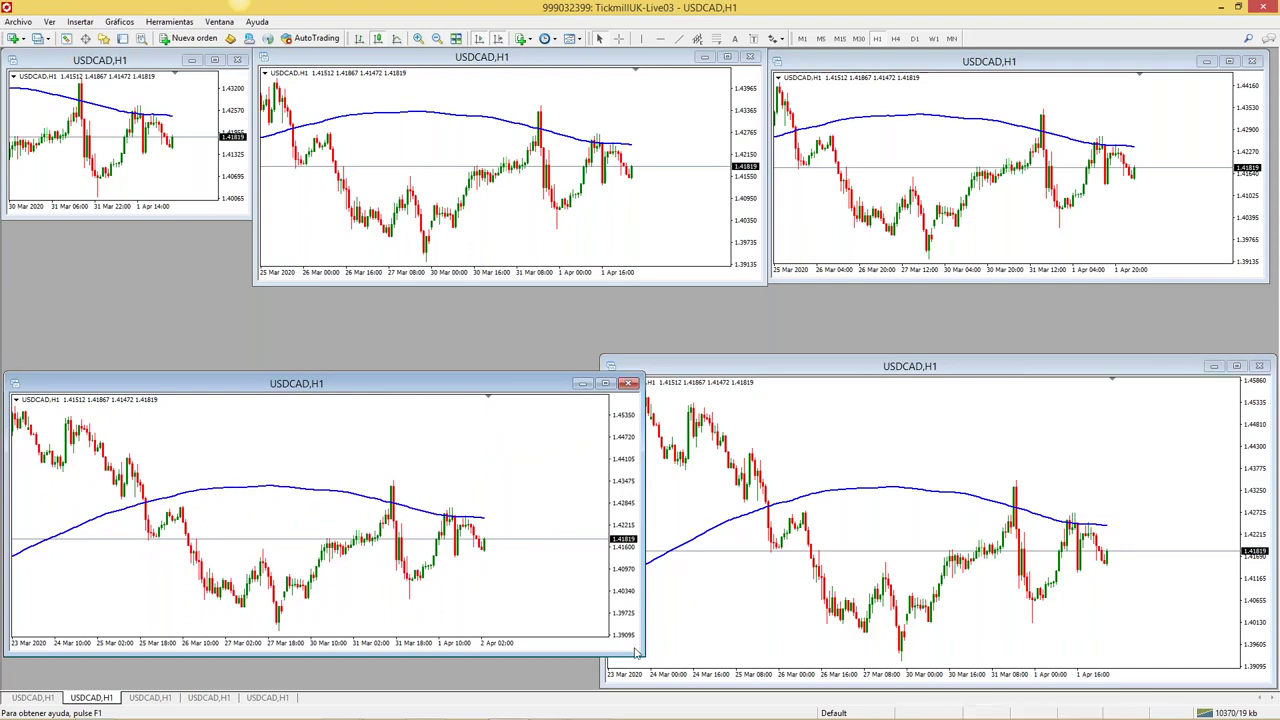
{"action": "left_click_drag", "start_coordinate": [641, 653], "coordinate": [555, 682]}
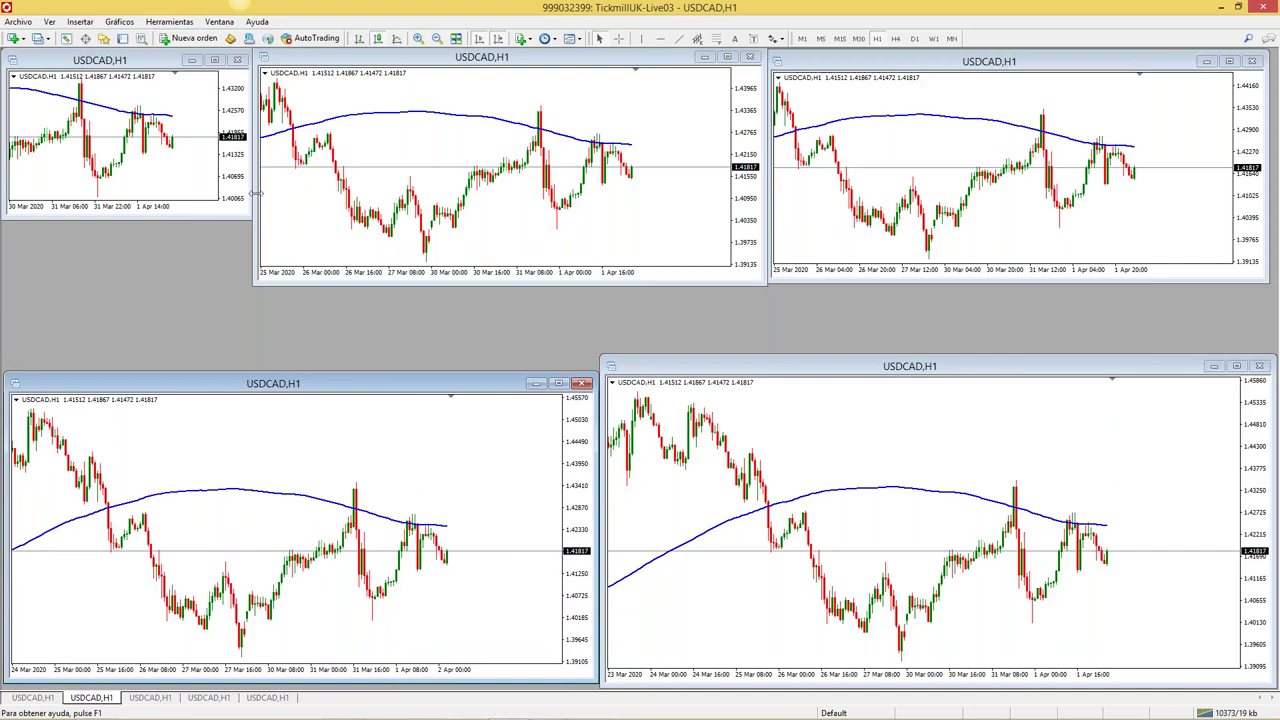
Enlarge the three upper-row charts and adjust the lower-right chart's upper edge to reduce the gap between the rows
{"action": "left_click_drag", "start_coordinate": [256, 195], "coordinate": [250, 281]}
{"action": "left_click_drag", "start_coordinate": [478, 284], "coordinate": [487, 350]}
{"action": "left_click_drag", "start_coordinate": [879, 352], "coordinate": [879, 371]}
{"action": "left_click_drag", "start_coordinate": [684, 354], "coordinate": [685, 369]}
{"action": "left_click_drag", "start_coordinate": [913, 283], "coordinate": [913, 366]}
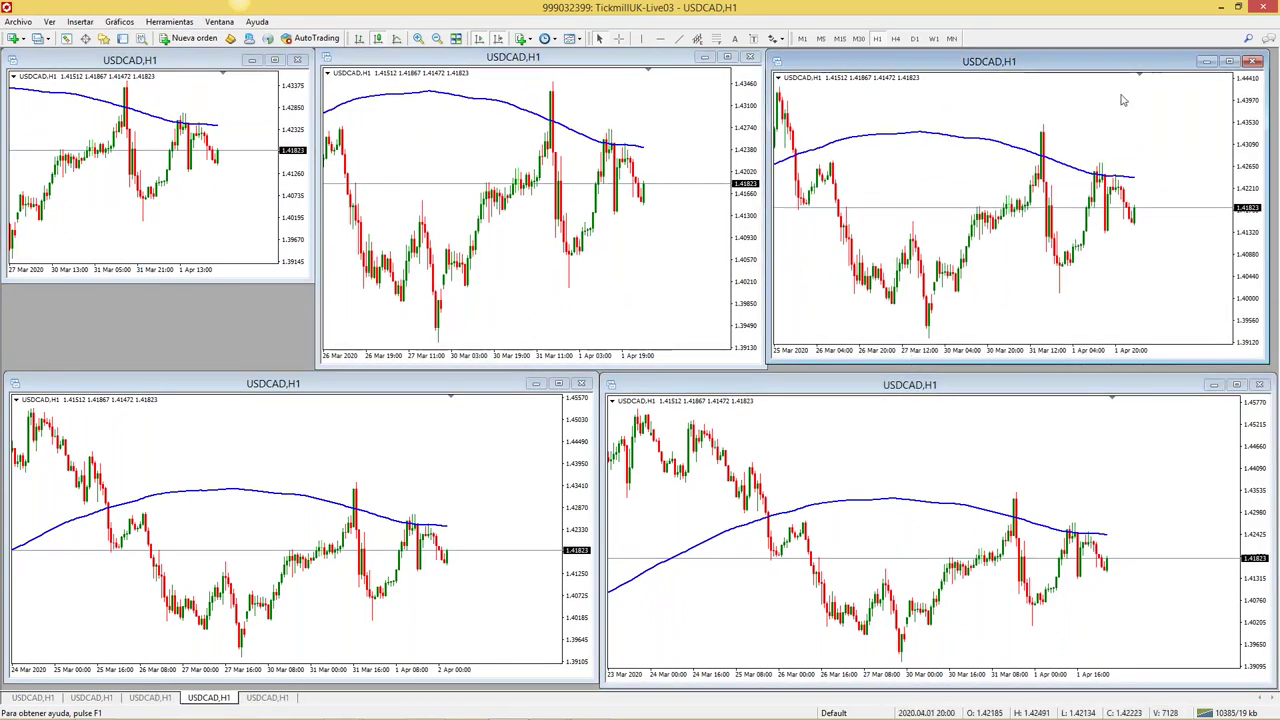
Shift the upper row's middle and right charts rightward, narrowing the right one, and widen the first chart to meet the middle one
{"action": "left_click_drag", "start_coordinate": [1076, 68], "coordinate": [1084, 70]}
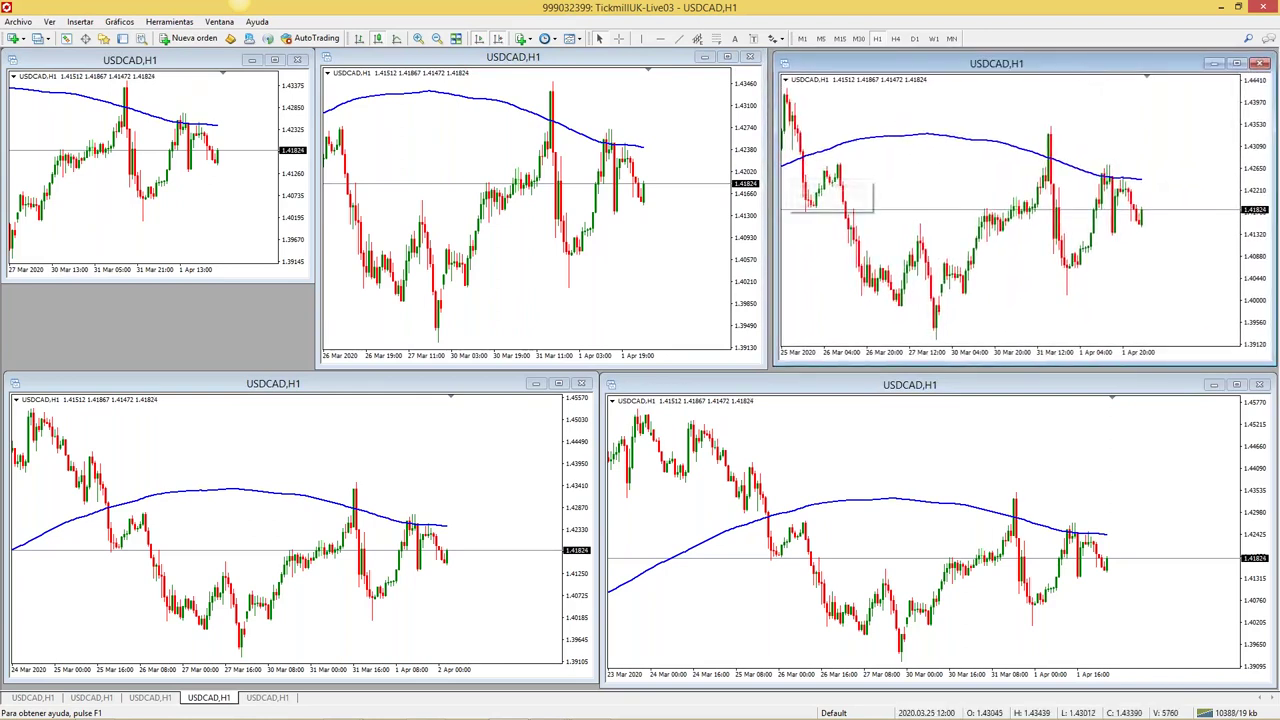
{"action": "left_click_drag", "start_coordinate": [777, 176], "coordinate": [811, 182]}
{"action": "left_click_drag", "start_coordinate": [664, 65], "coordinate": [706, 68]}
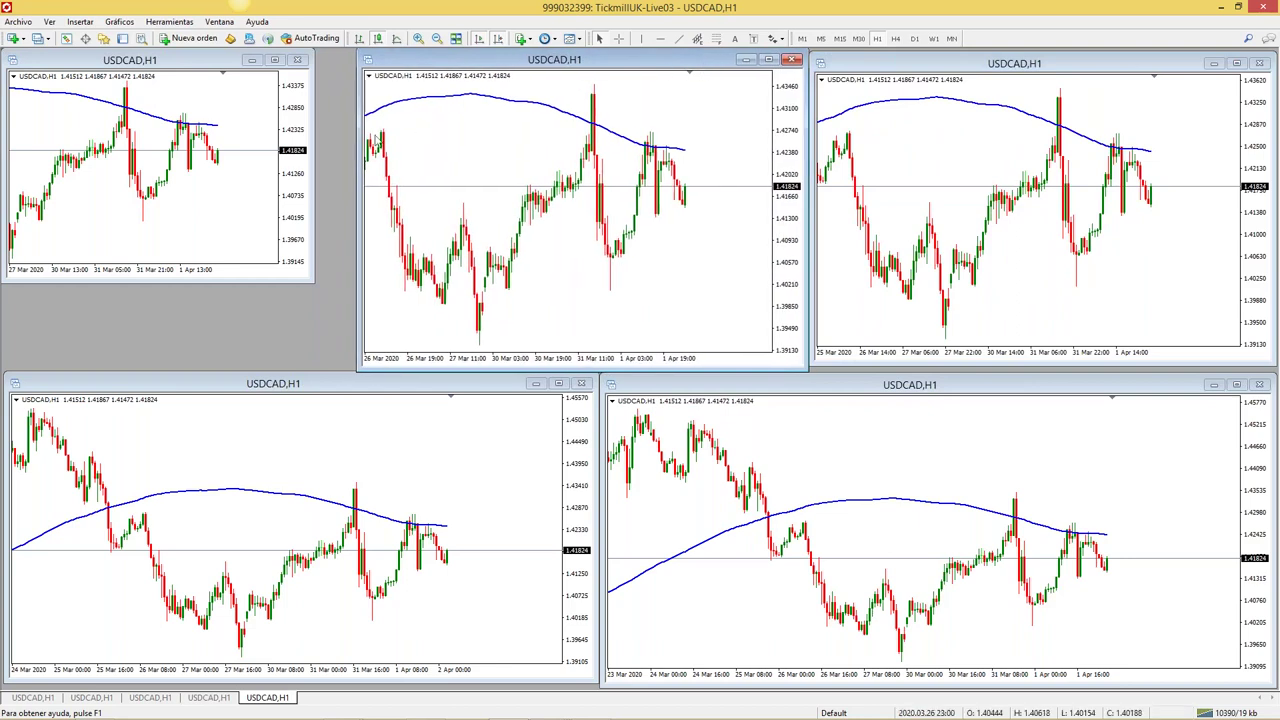
{"action": "left_click_drag", "start_coordinate": [314, 150], "coordinate": [356, 150]}
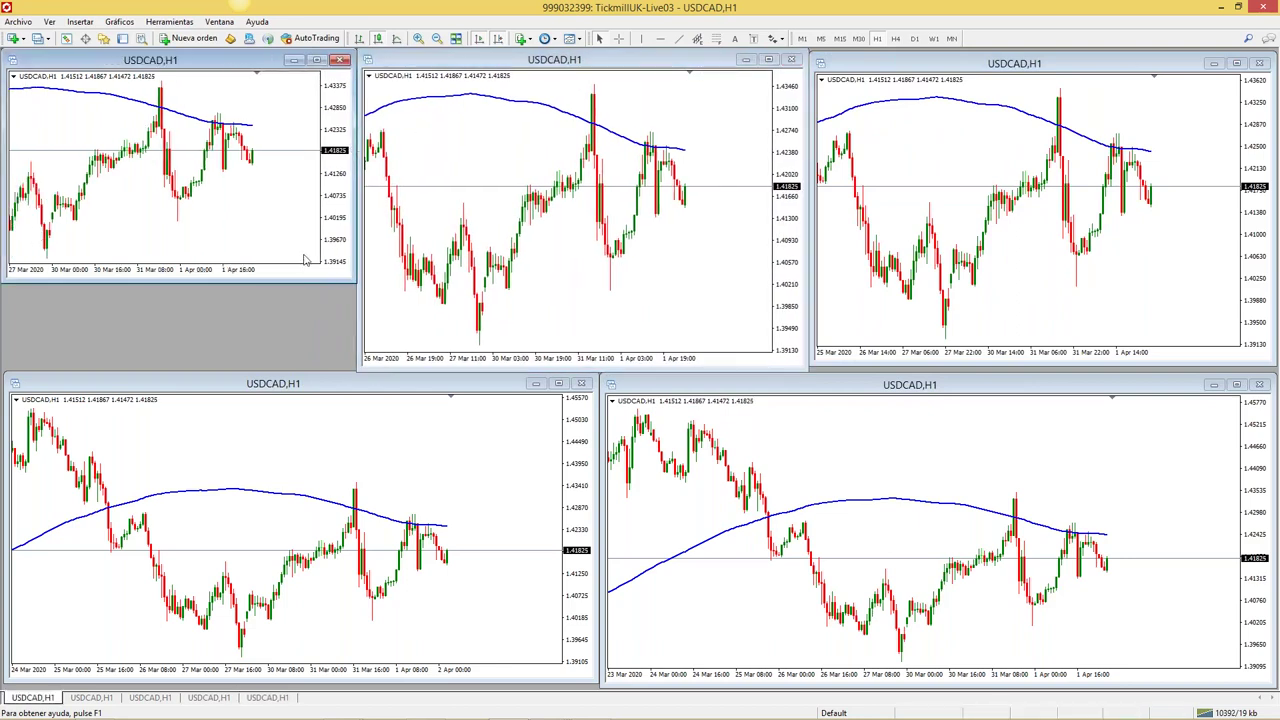
Extend the first upper-row chart downward until its lower edge lines up with the middle chart
{"action": "left_click_drag", "start_coordinate": [299, 283], "coordinate": [291, 374]}
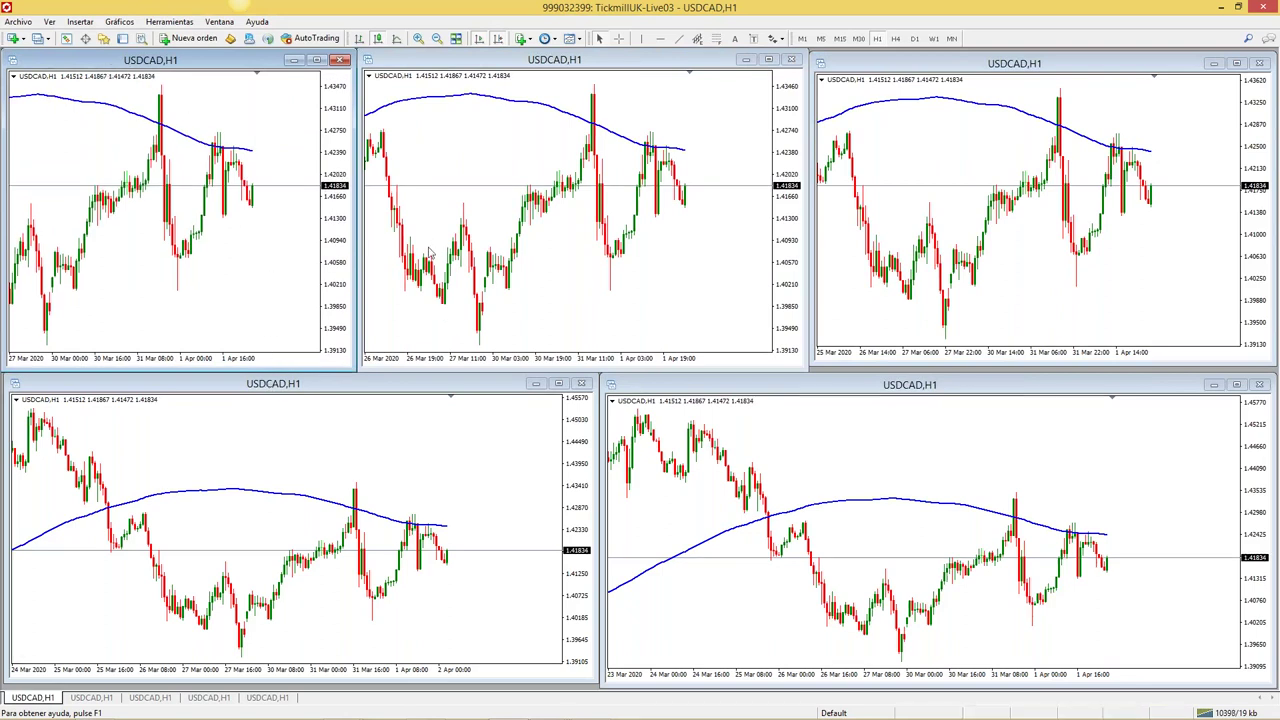
{"action": "left_click", "coordinate": [607, 535]}
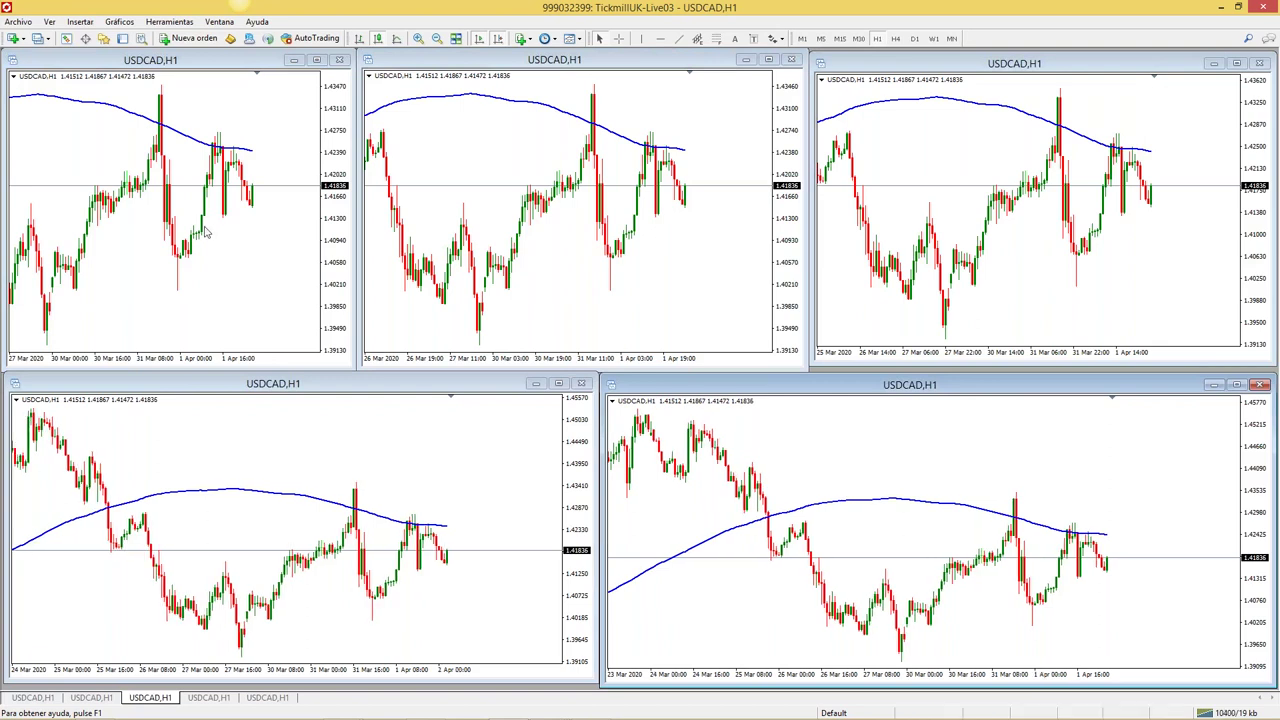
Set the three upper-row charts to Monthly, Weekly and Daily timeframes and the first lower-row chart to H4
{"action": "left_click", "coordinate": [186, 97]}
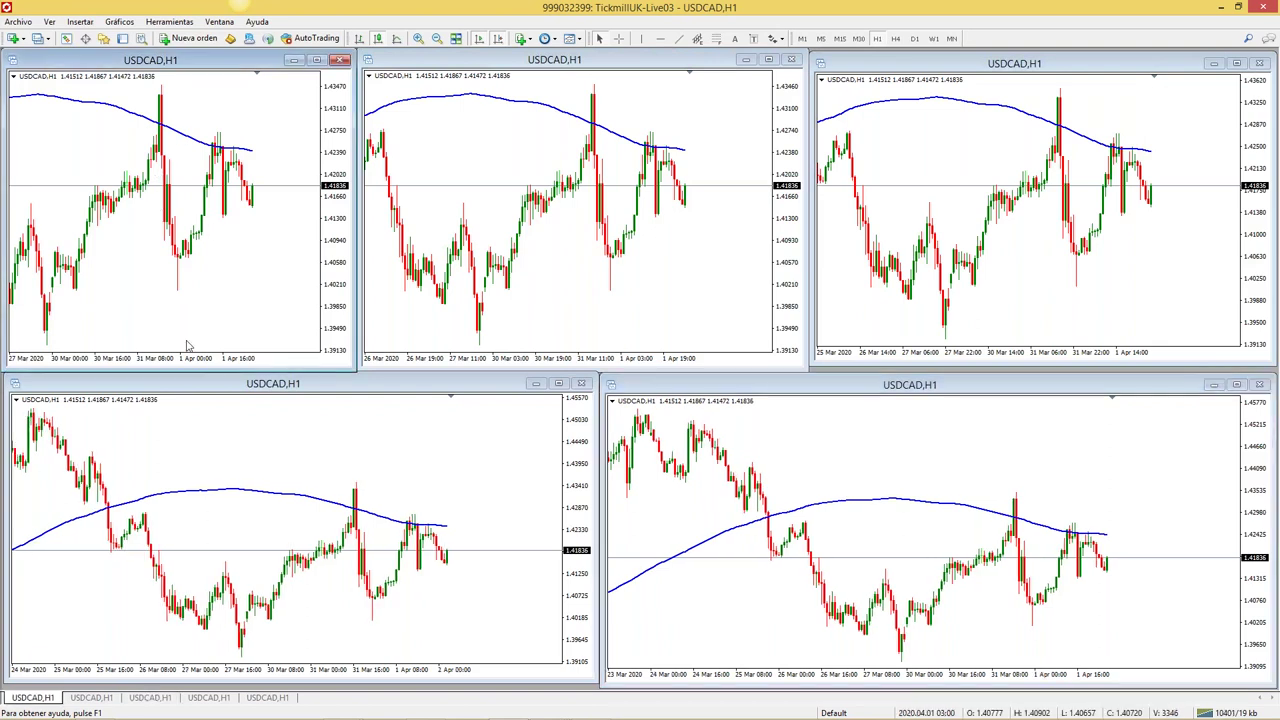
{"action": "left_click", "coordinate": [951, 38]}
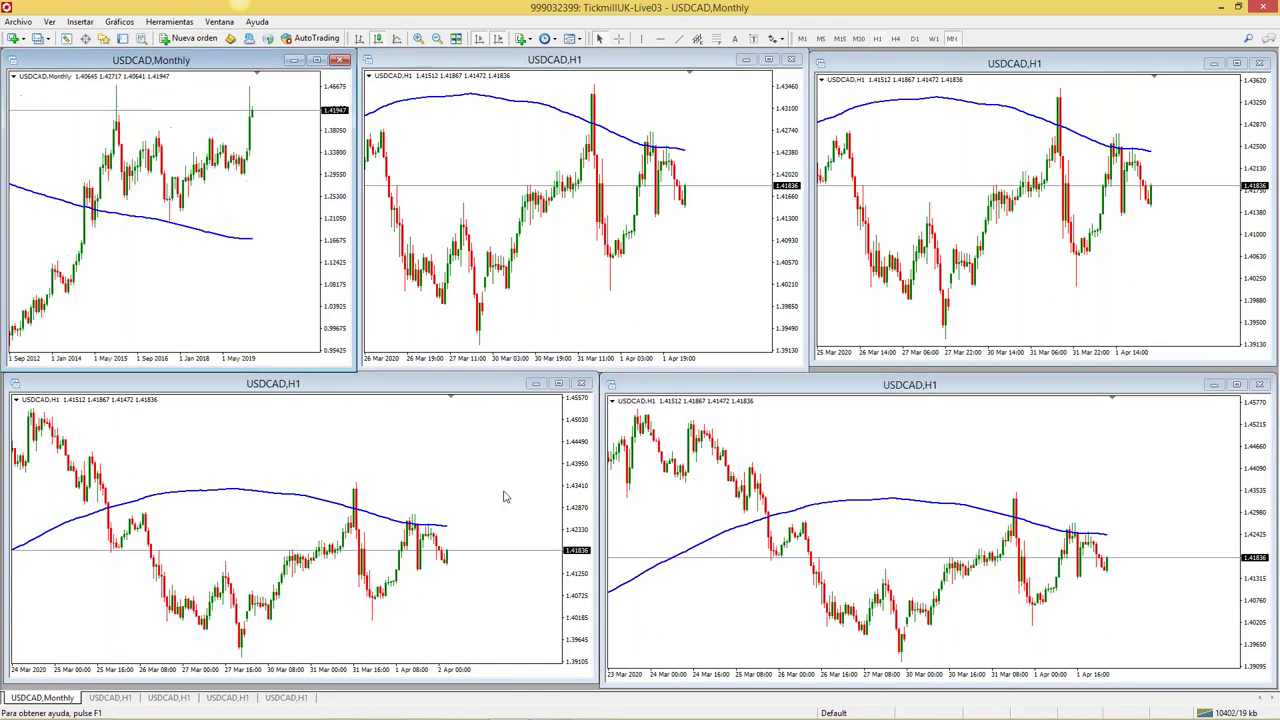
{"action": "key", "text": "ctrl+F6"}
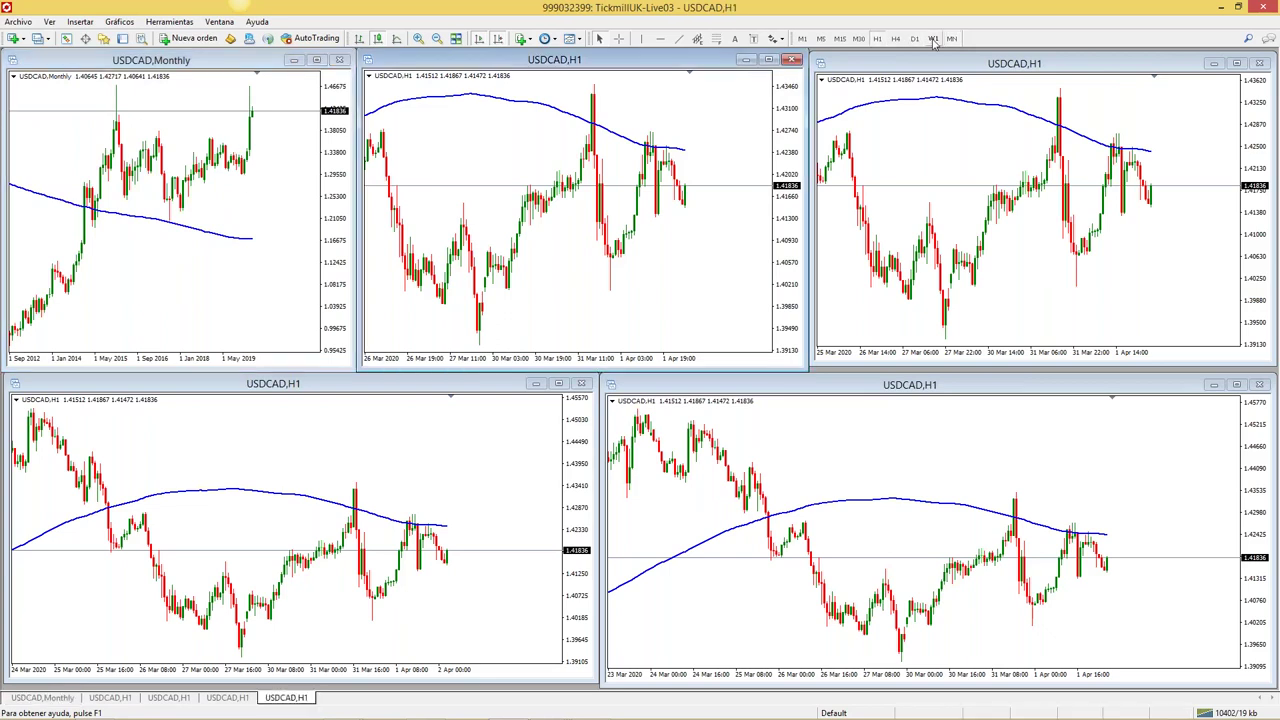
{"action": "left_click", "coordinate": [933, 38]}
{"action": "key", "text": "ctrl+F6"}
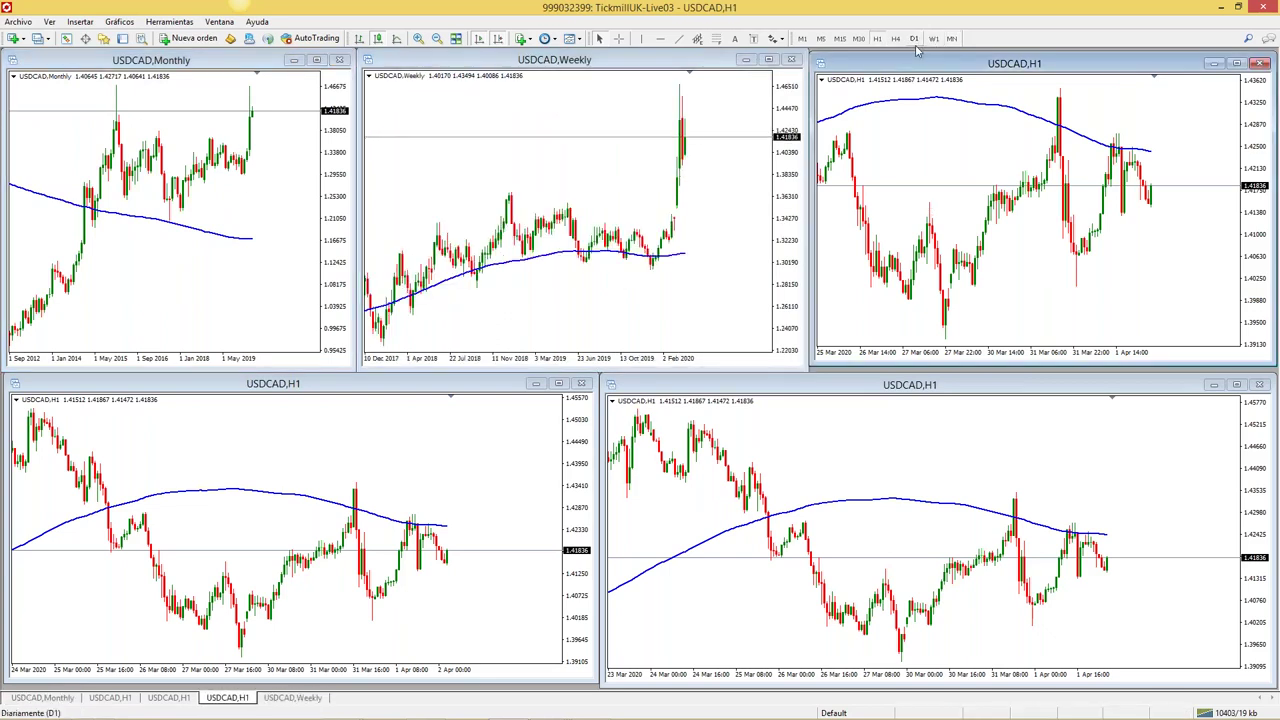
{"action": "left_click", "coordinate": [914, 38]}
{"action": "key", "text": "ctrl+F6"}
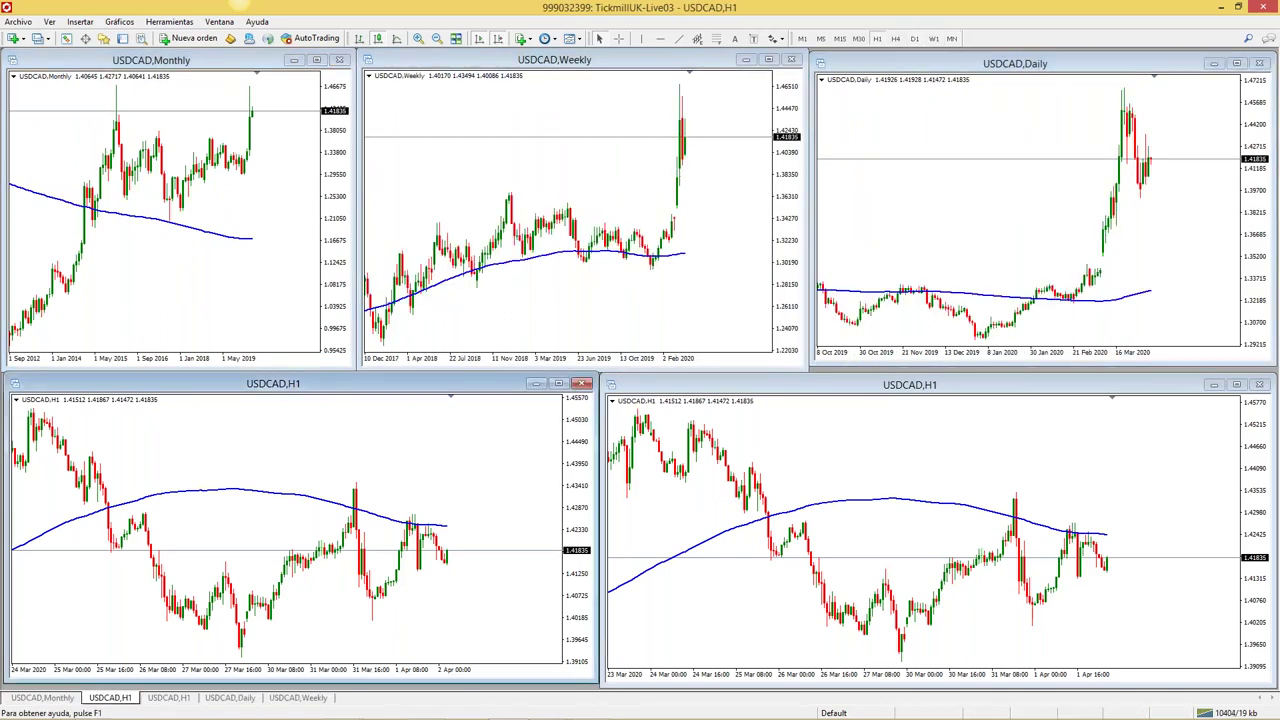
{"action": "left_click", "coordinate": [896, 38]}
{"action": "key", "text": "ctrl+F6"}
Align the third upper-row chart's lower edge with its neighbour and set the five charts to Weekly, Daily, H4, H1 and M15 in order
{"action": "left_click_drag", "start_coordinate": [835, 366], "coordinate": [835, 372]}
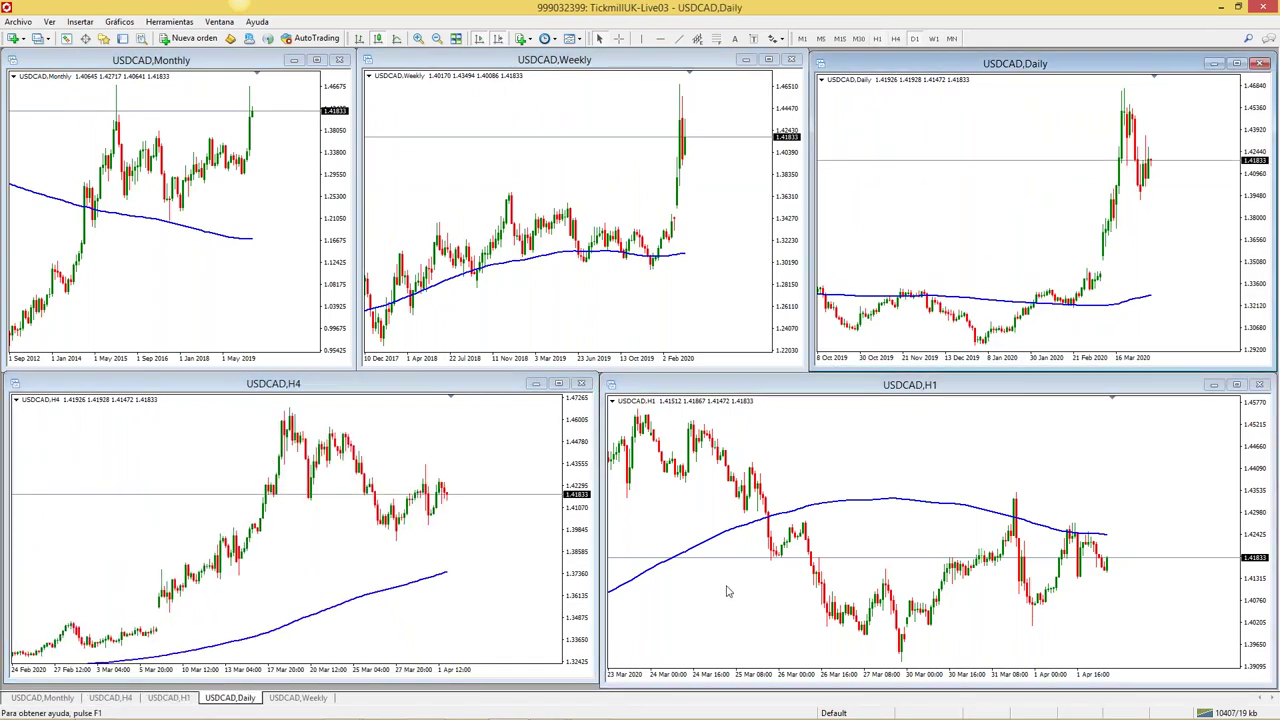
{"action": "left_click", "coordinate": [281, 243]}
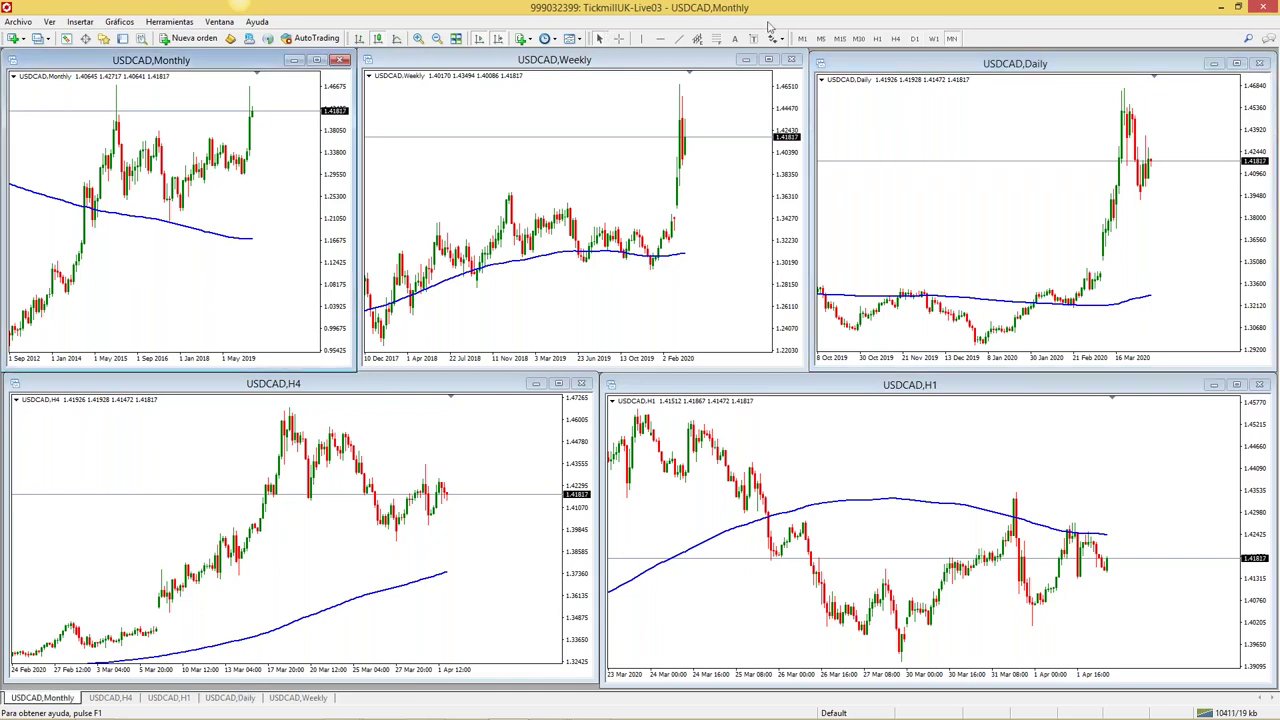
{"action": "left_click", "coordinate": [933, 38]}
{"action": "key", "text": "ctrl+F6"}
{"action": "left_click", "coordinate": [914, 38]}
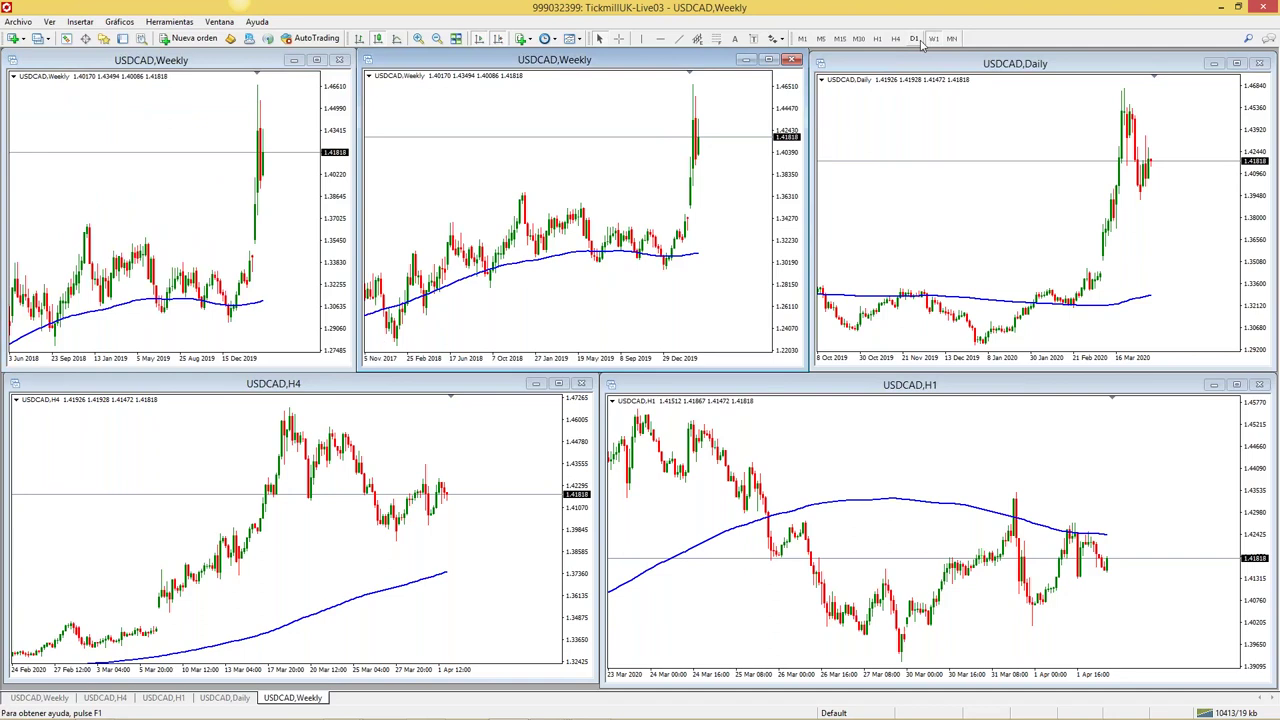
{"action": "left_click", "coordinate": [983, 92]}
{"action": "left_click", "coordinate": [895, 38]}
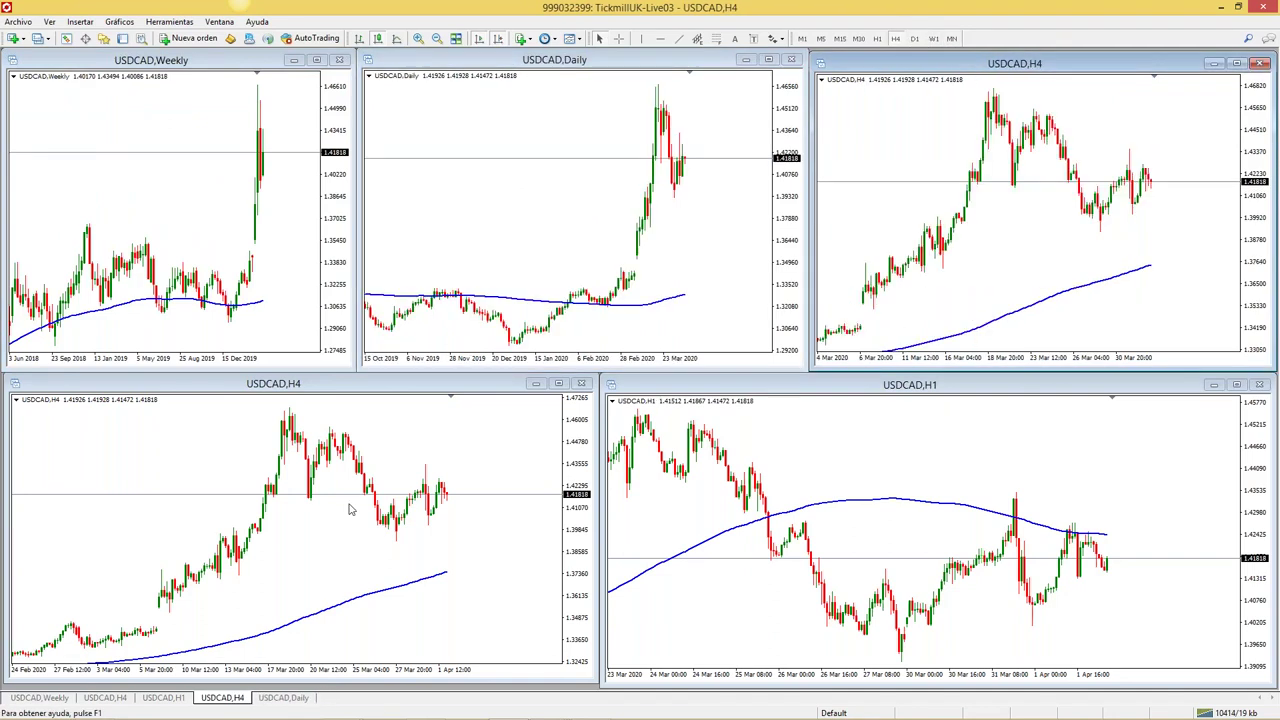
{"action": "key", "text": "ctrl+F6"}
{"action": "left_click", "coordinate": [877, 38]}
{"action": "key", "text": "ctrl+F6"}
{"action": "left_click", "coordinate": [839, 38]}
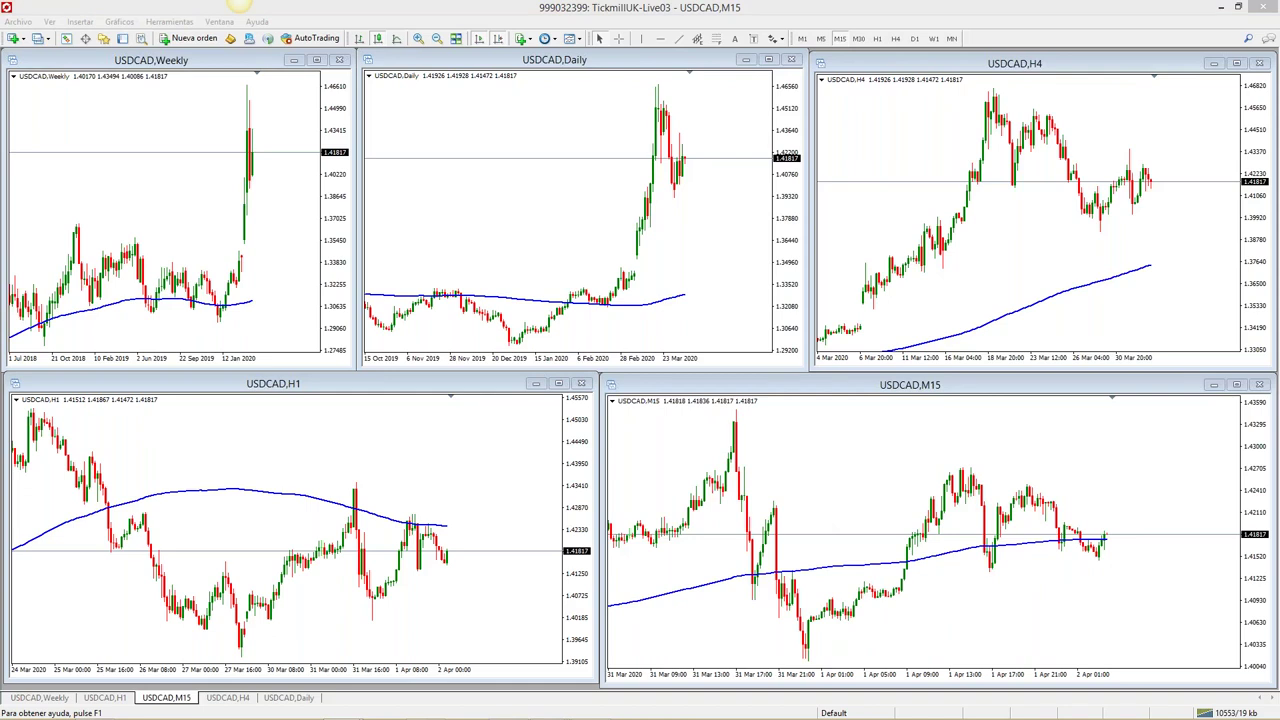
Maximize the USDCAD Weekly chart and draw a horizontal line at about 1.3735
{"action": "left_click", "coordinate": [292, 265]}
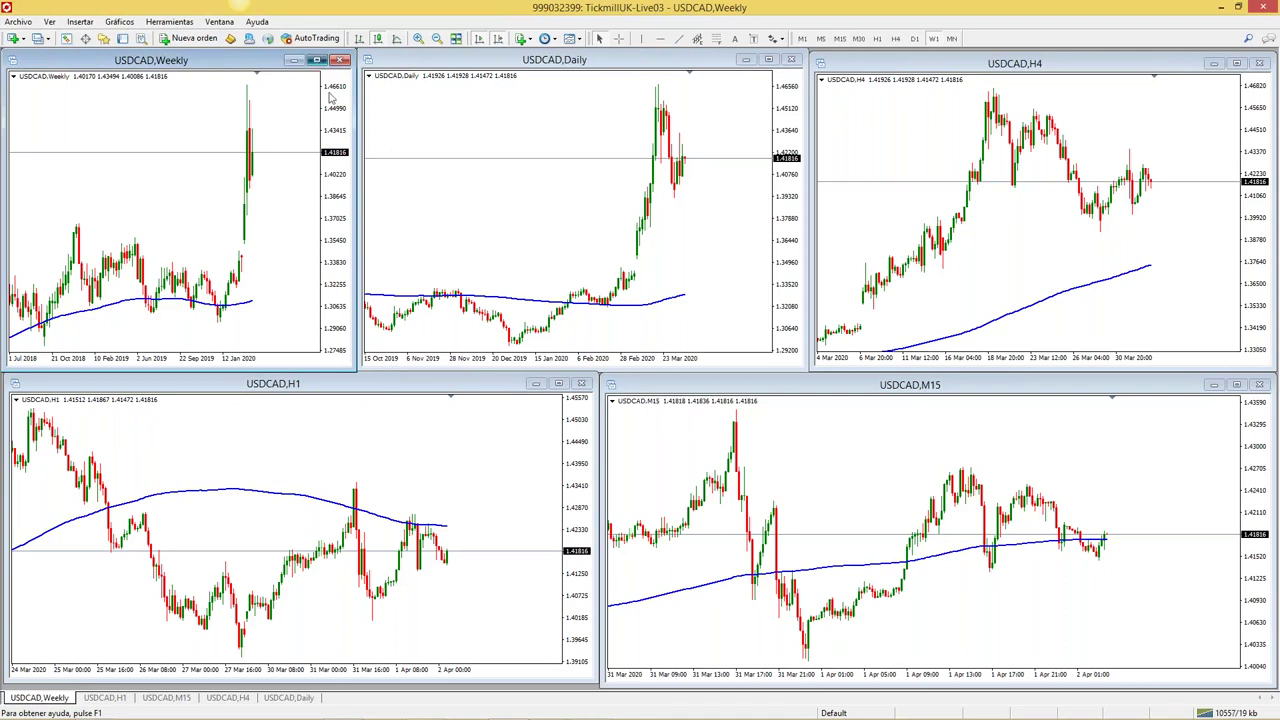
{"action": "left_click", "coordinate": [316, 60]}
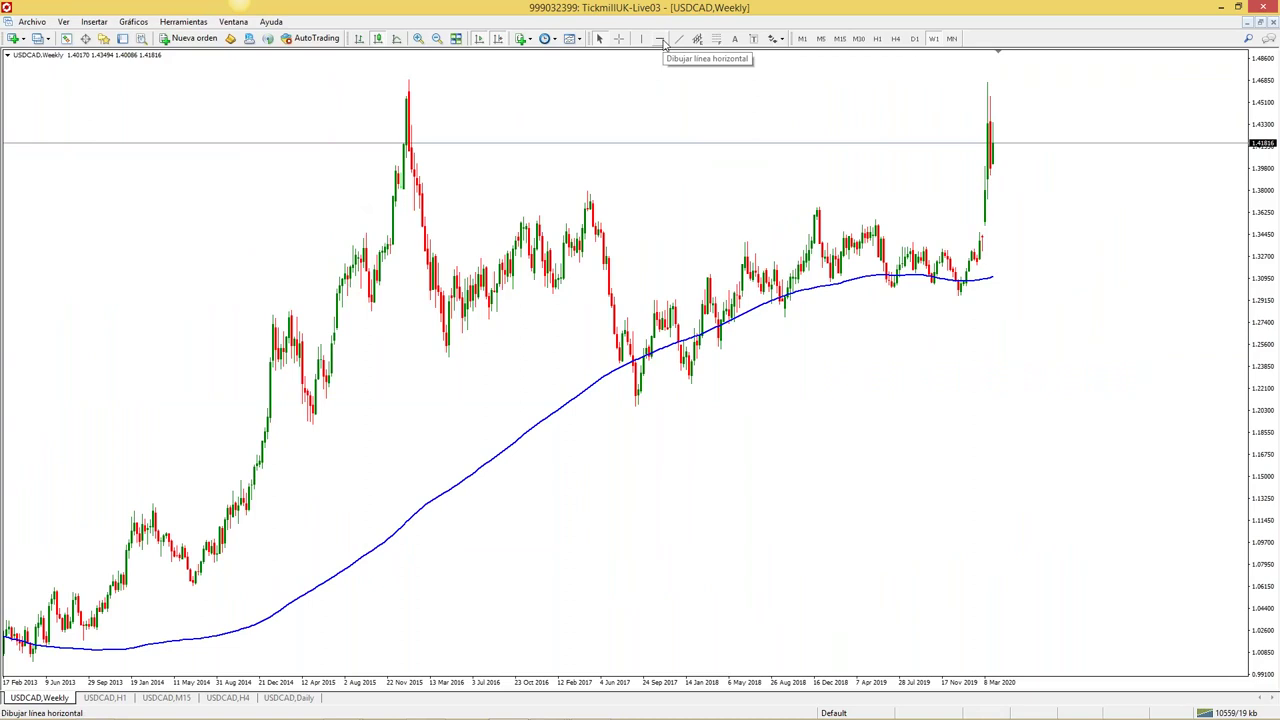
{"action": "left_click", "coordinate": [663, 42]}
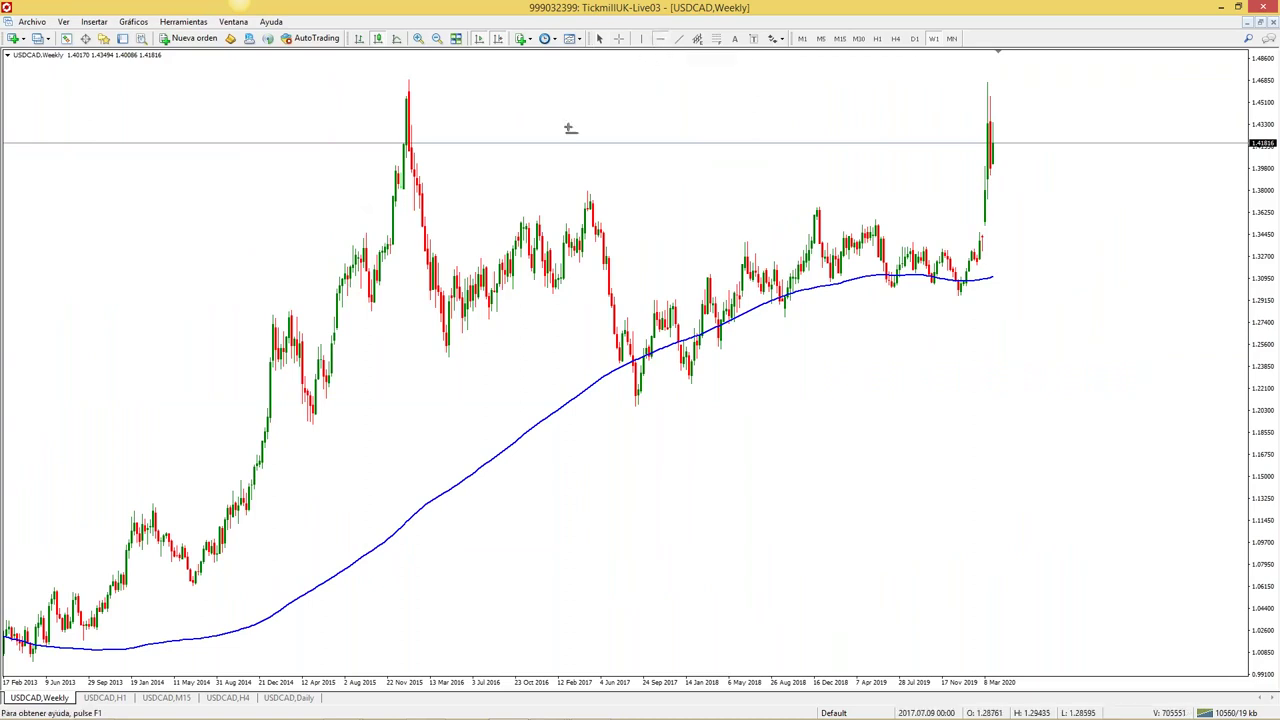
{"action": "left_click_drag", "start_coordinate": [545, 212], "coordinate": [490, 198]}
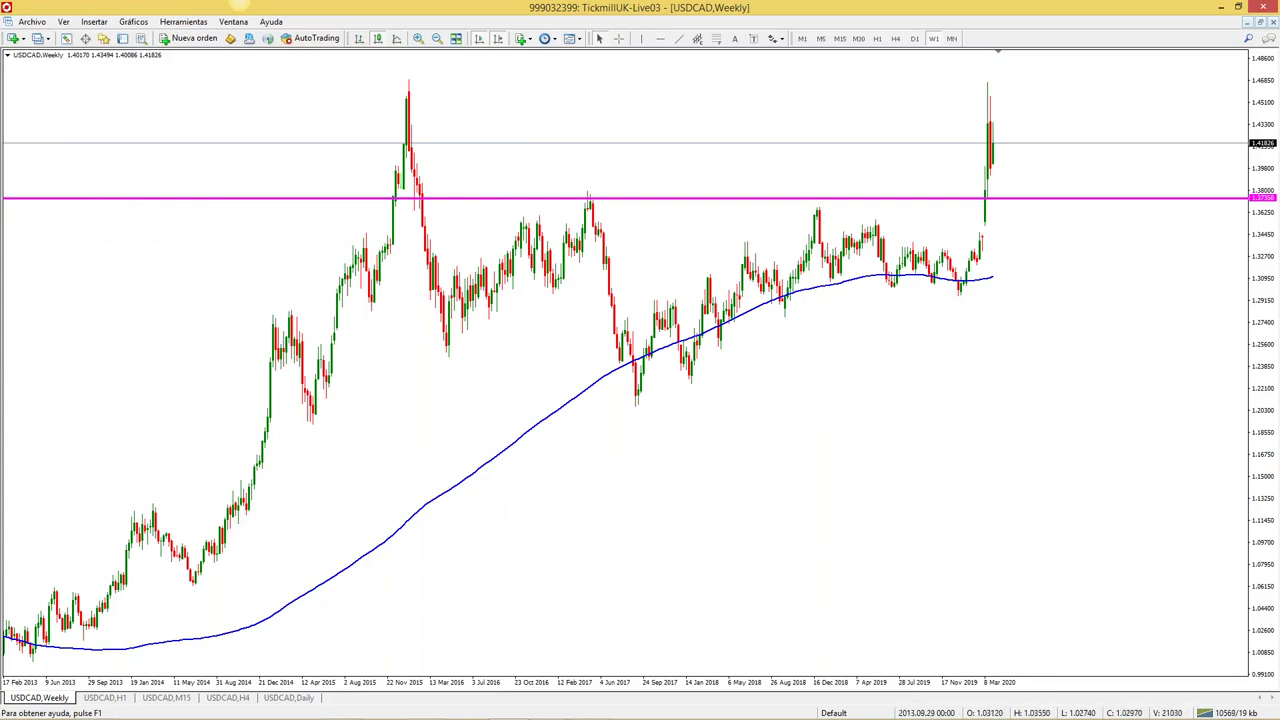
In the horizontal line's properties, choose Magenta and the third line thickness, and apply them
{"action": "double_click", "coordinate": [50, 206]}
{"action": "right_click", "coordinate": [50, 206]}
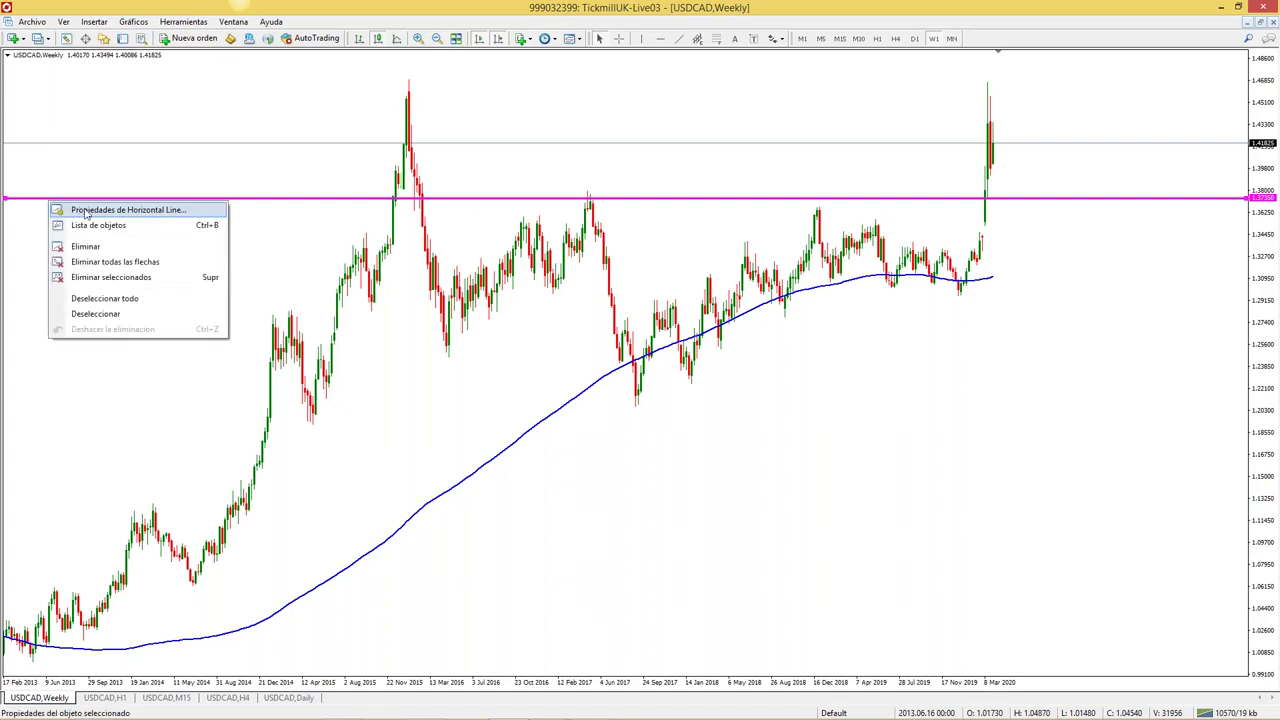
{"action": "left_click", "coordinate": [100, 211]}
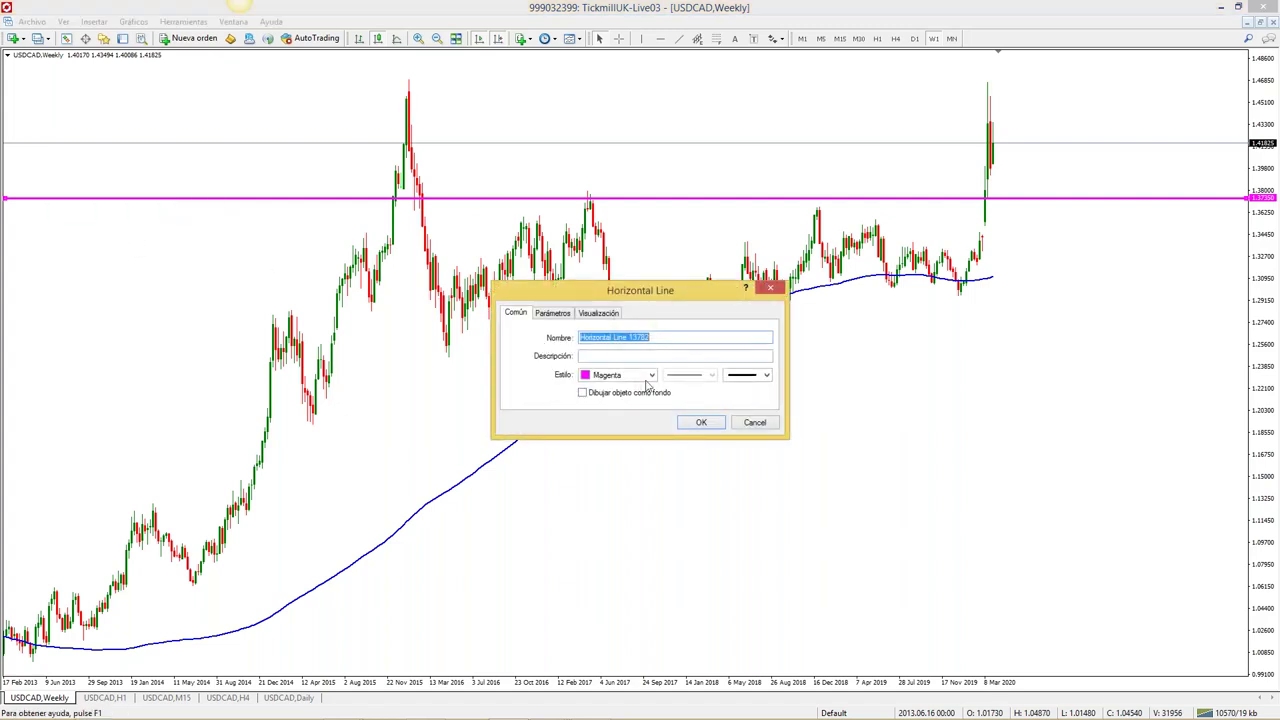
{"action": "left_click", "coordinate": [651, 376]}
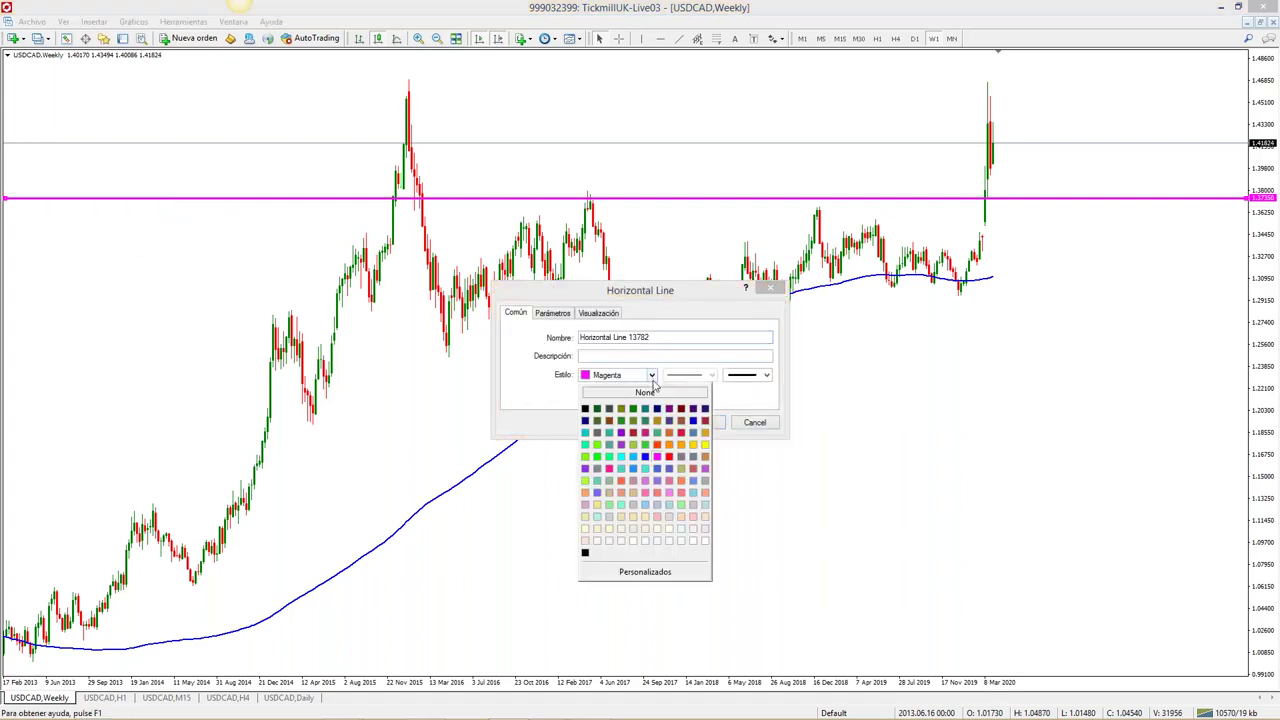
{"action": "left_click", "coordinate": [661, 463]}
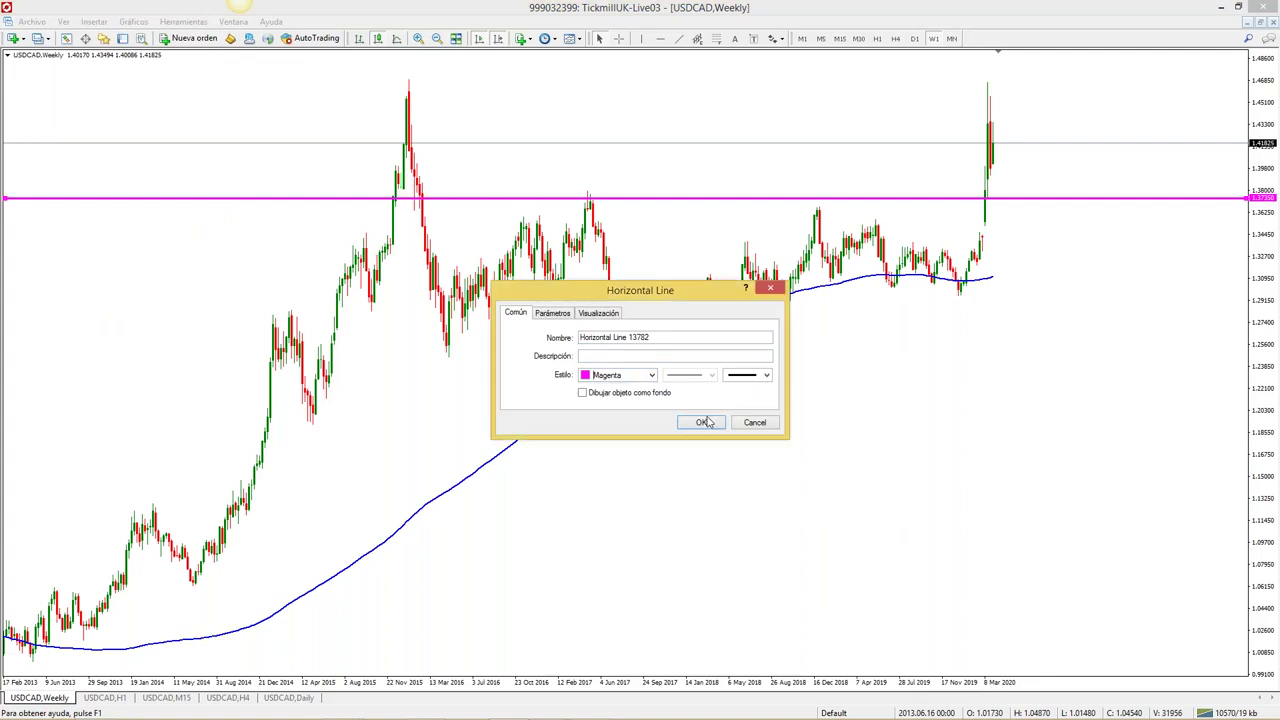
{"action": "left_click", "coordinate": [766, 377]}
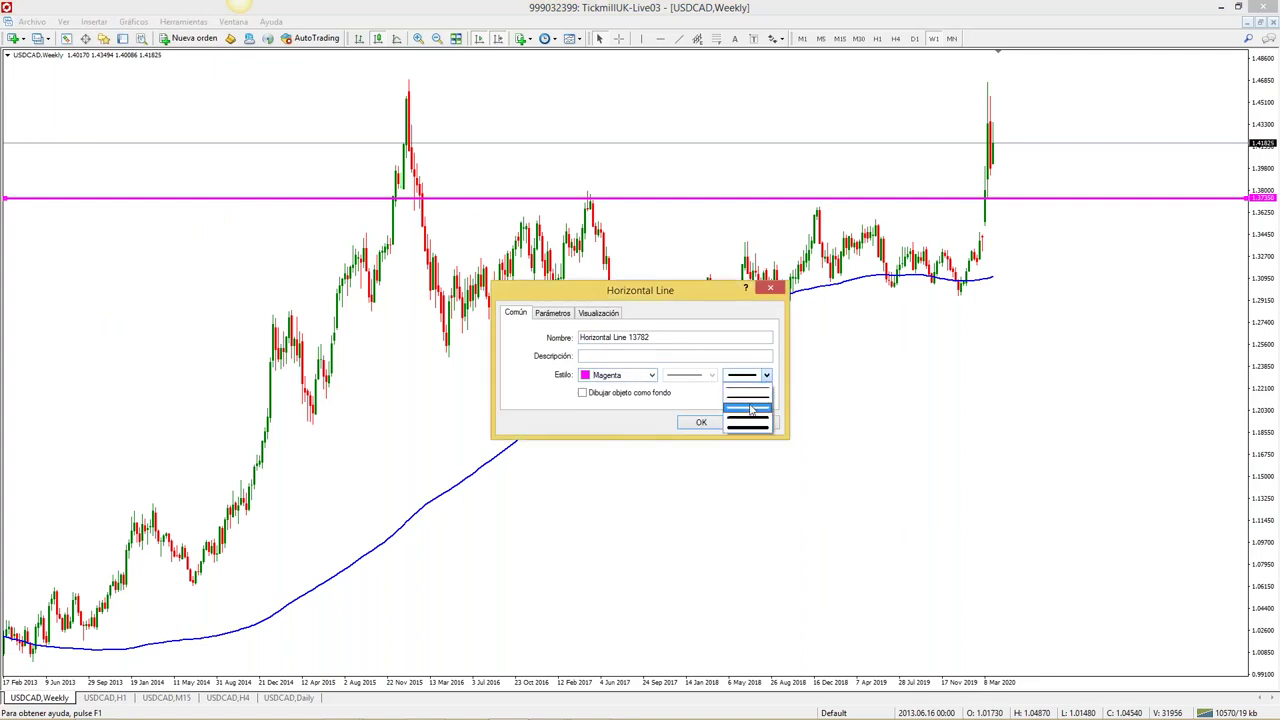
{"action": "left_click", "coordinate": [750, 409]}
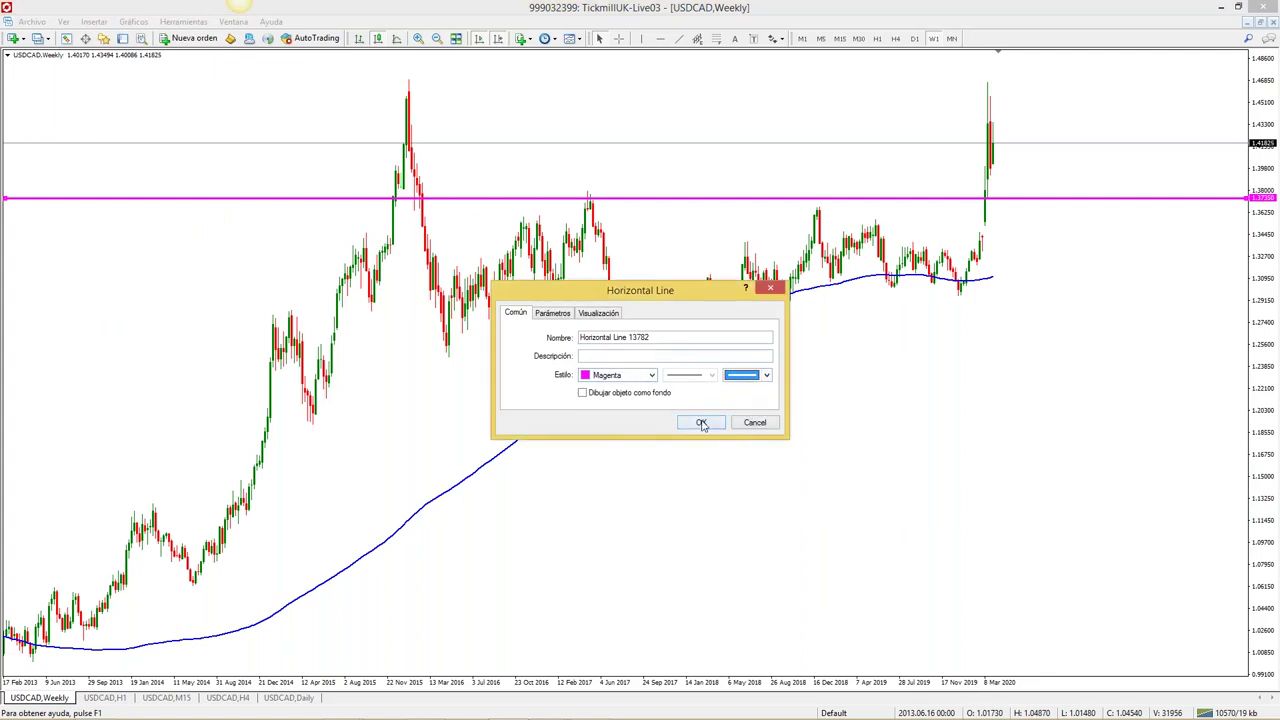
{"action": "left_click", "coordinate": [700, 423]}
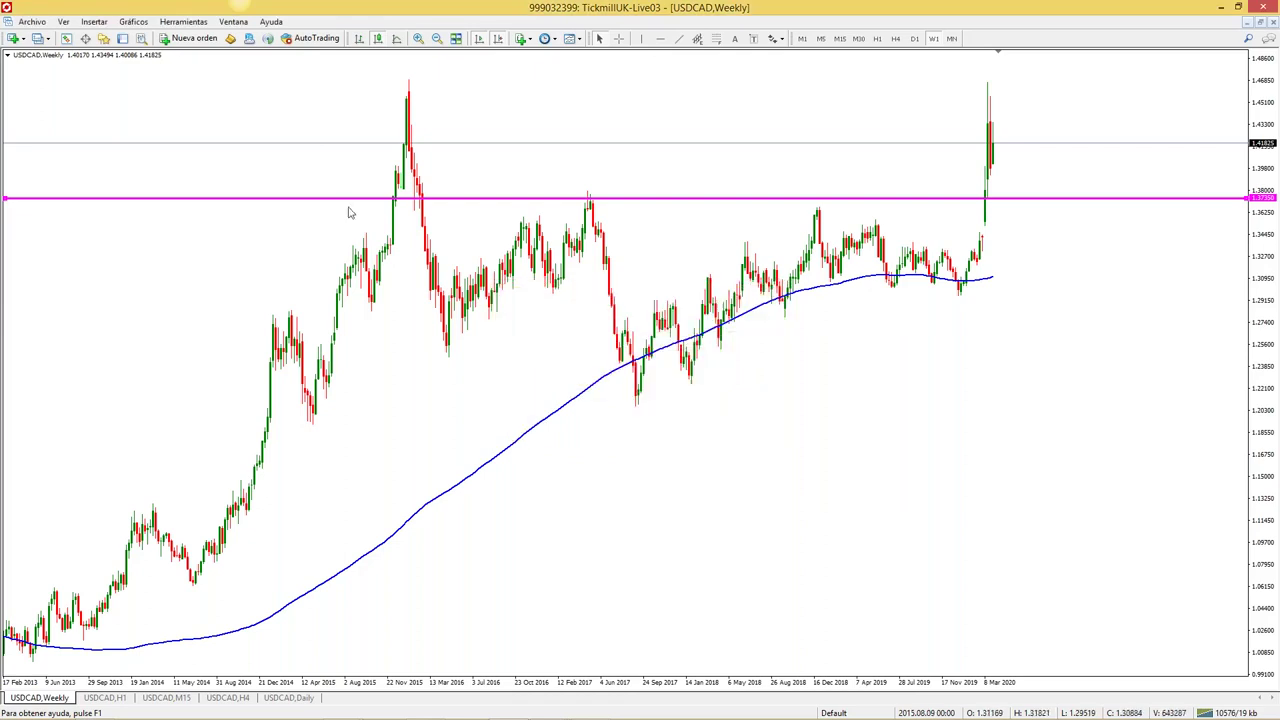
Draw a second horizontal line at about 1.298 and shift the upper line to about 1.3751
{"action": "left_click", "coordinate": [660, 38]}
{"action": "left_click_drag", "start_coordinate": [257, 340], "coordinate": [262, 294]}
{"action": "left_click_drag", "start_coordinate": [165, 199], "coordinate": [166, 196]}
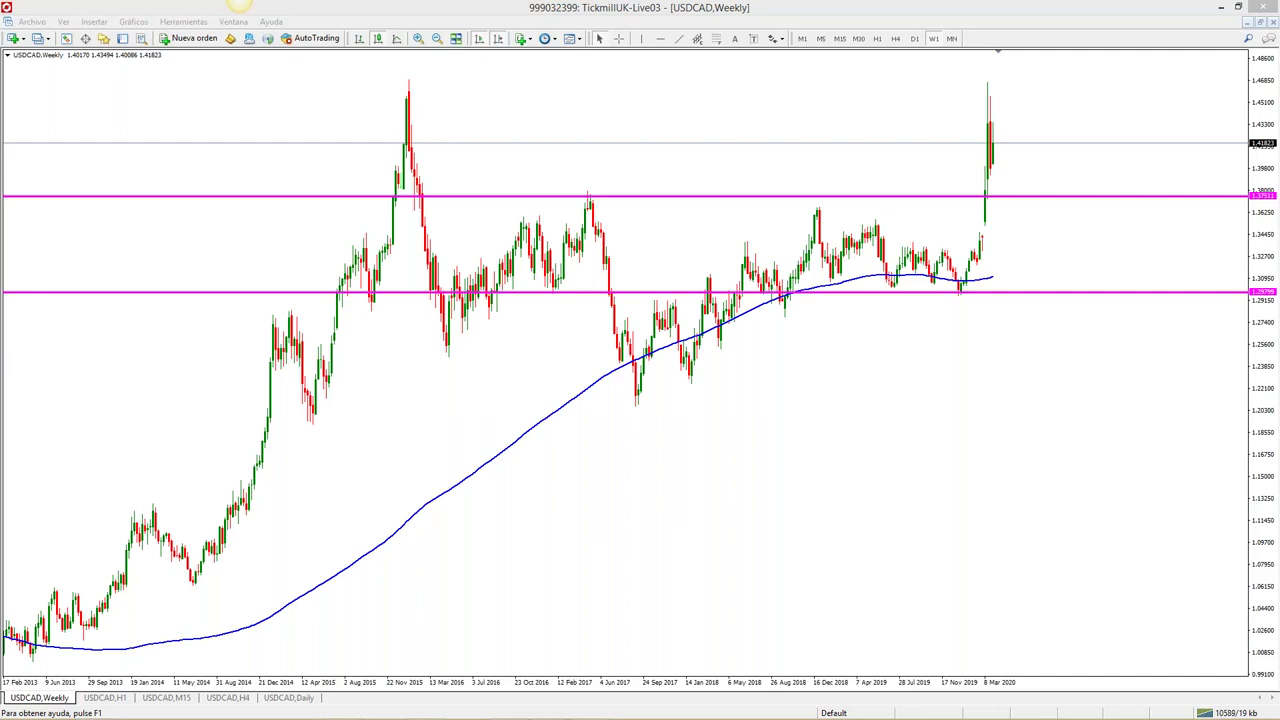
{"action": "left_click", "coordinate": [626, 406]}
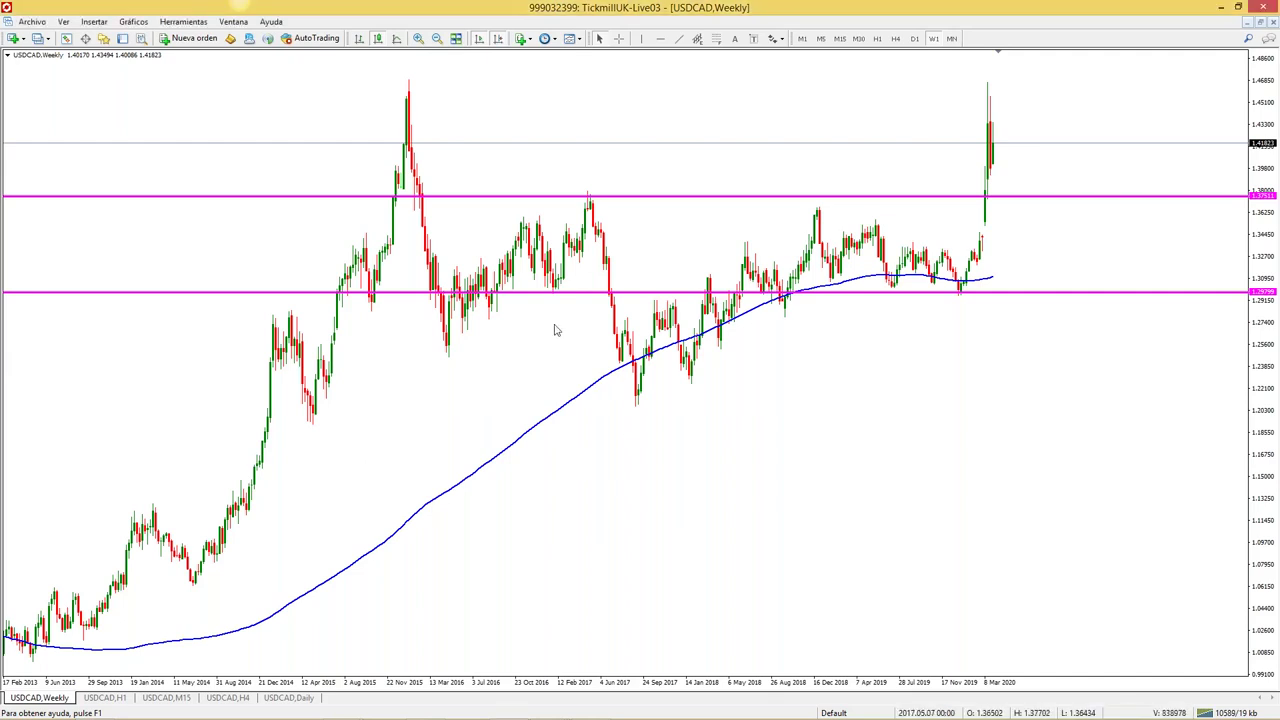
Draw a rising trendline from the mid-2014 low, choose its line thickness in the properties, and delete the trendline
{"action": "left_click", "coordinate": [684, 42]}
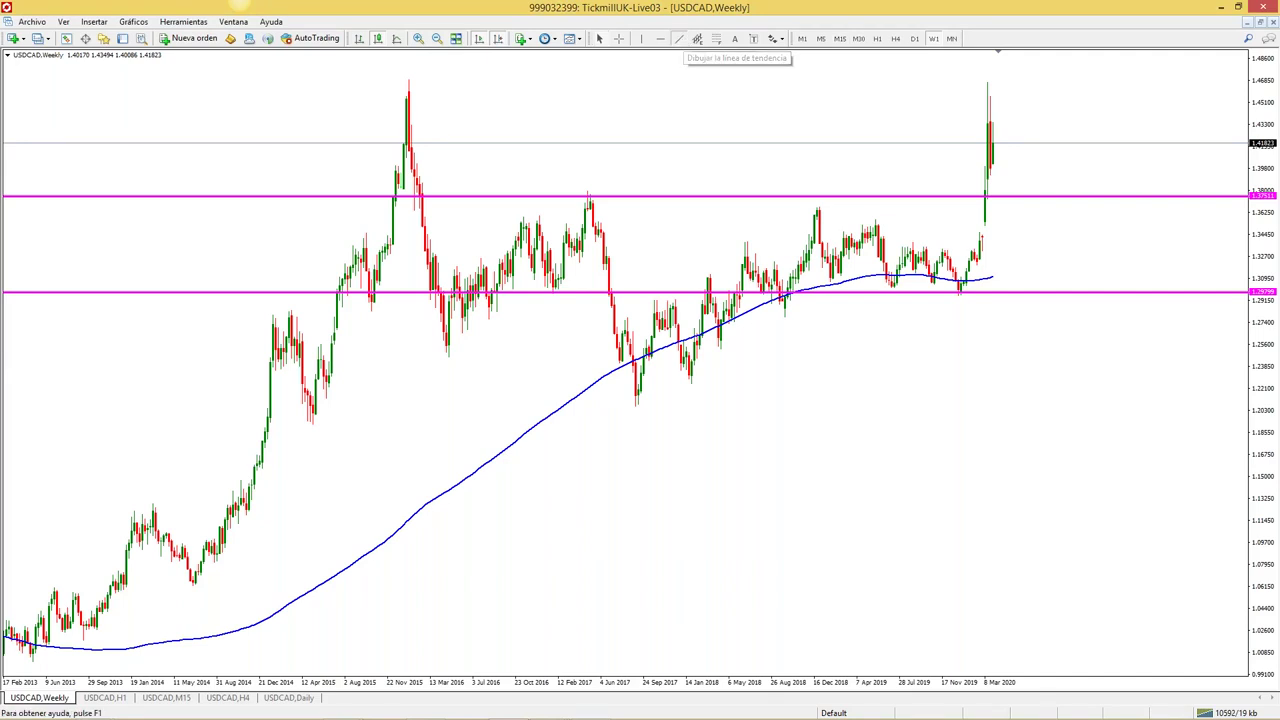
{"action": "mouse_move", "coordinate": [194, 581]}
{"action": "left_mouse_down"}
{"action": "mouse_move", "coordinate": [340, 548]}
{"action": "mouse_move", "coordinate": [392, 494]}
{"action": "mouse_move", "coordinate": [374, 508]}
{"action": "left_mouse_up"}
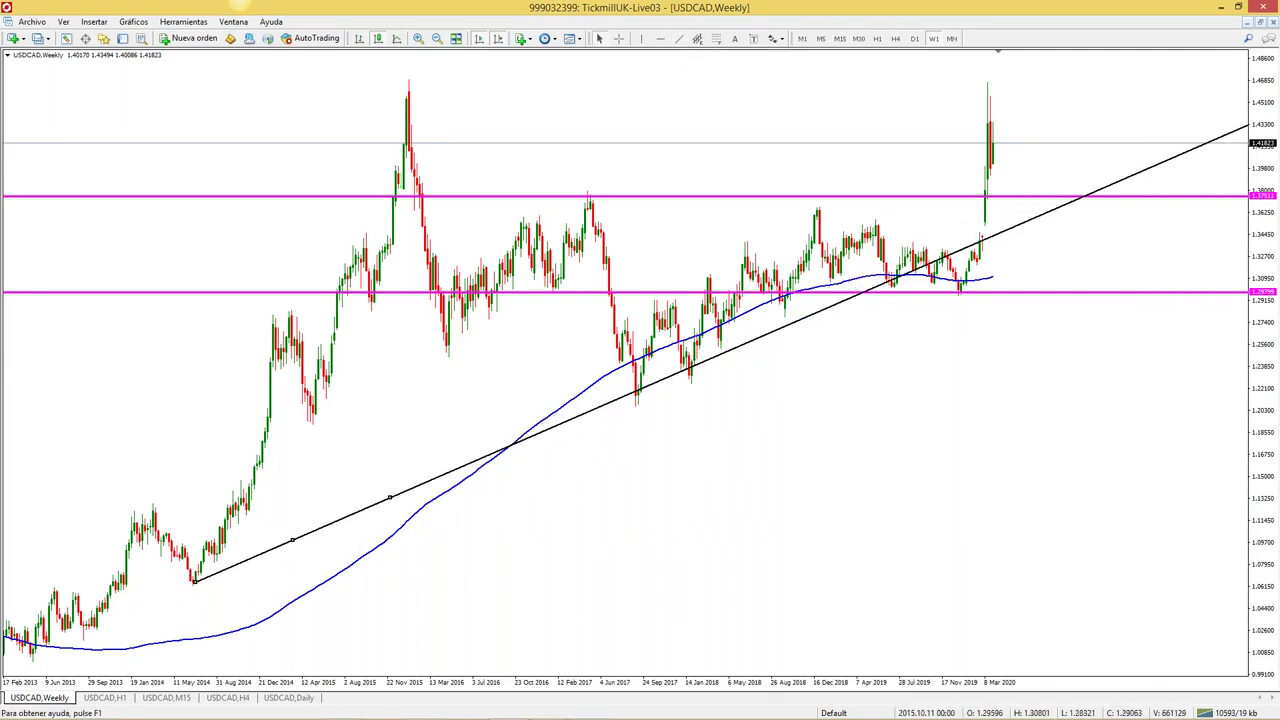
{"action": "right_click", "coordinate": [373, 508]}
{"action": "left_click", "coordinate": [401, 511]}
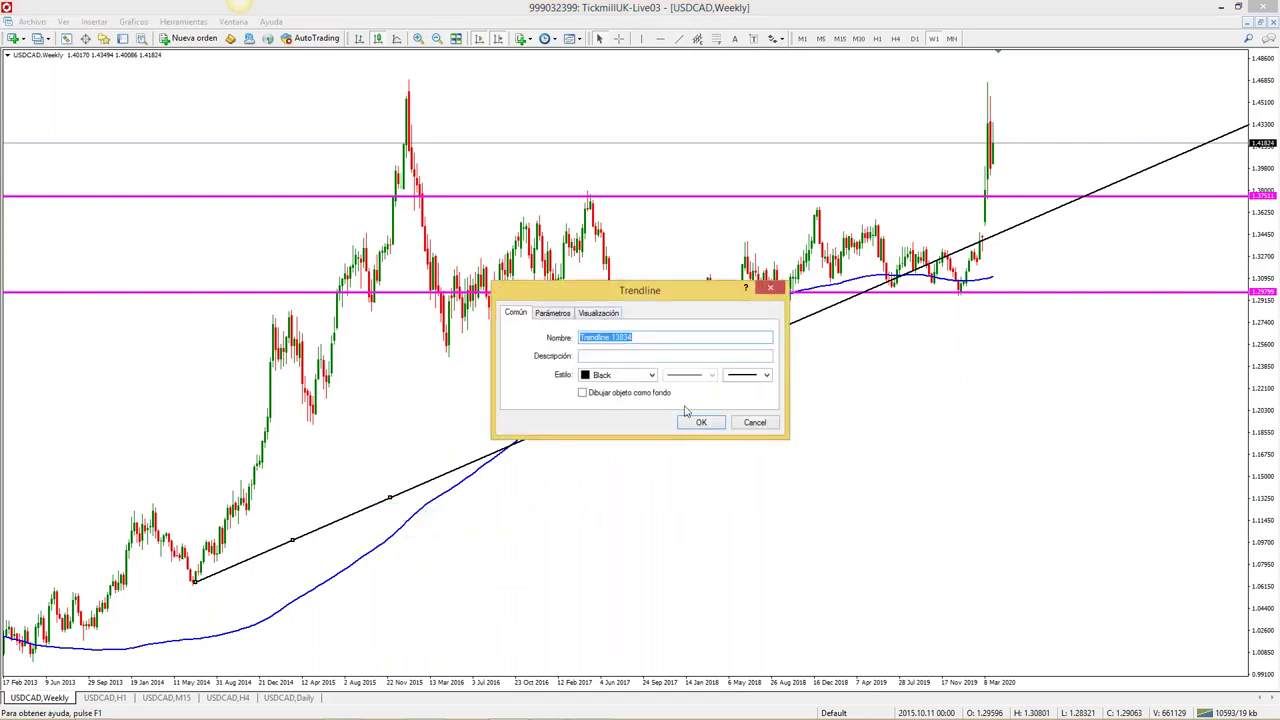
{"action": "left_click", "coordinate": [753, 374]}
{"action": "left_click", "coordinate": [753, 374]}
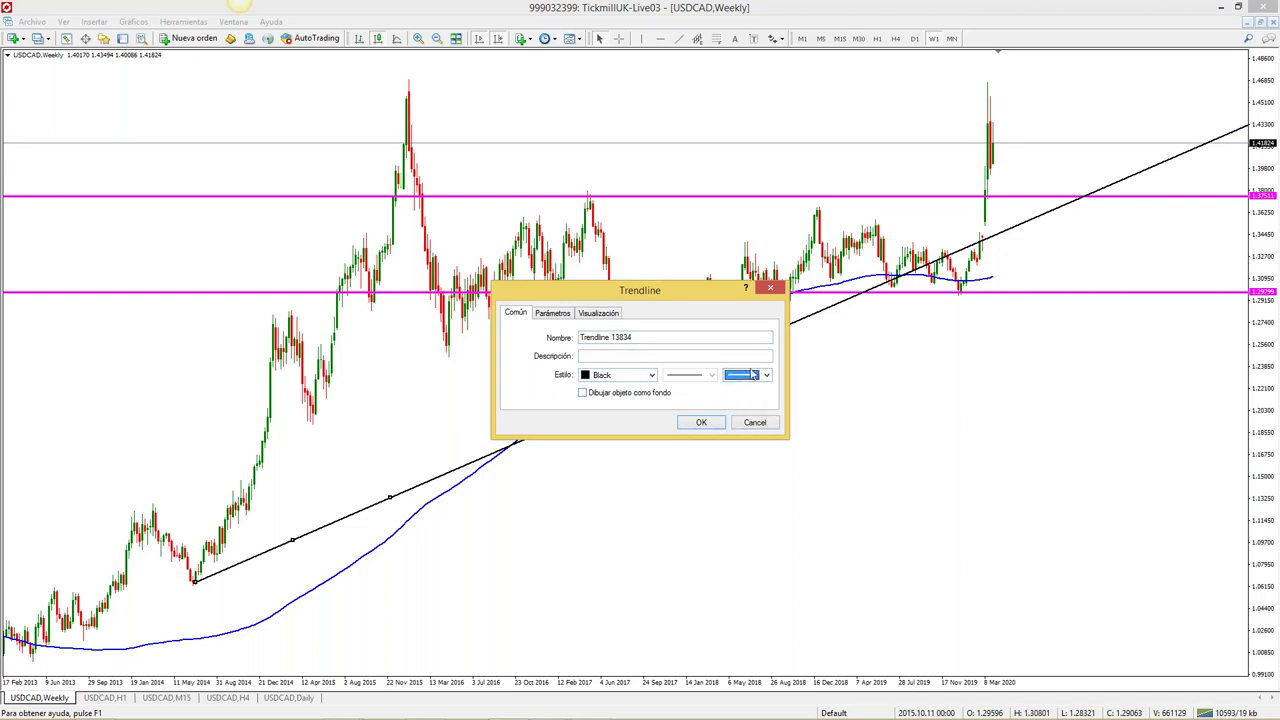
{"action": "left_click", "coordinate": [702, 422]}
{"action": "key", "text": "Delete"}
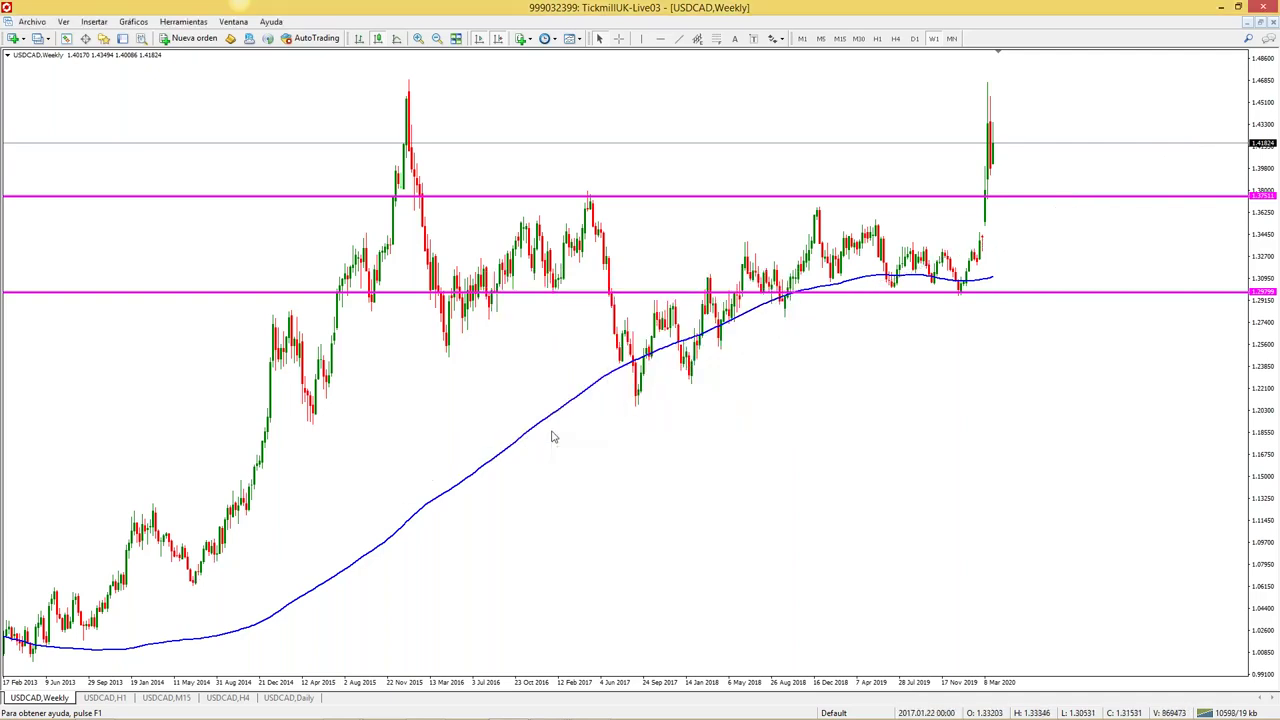
Restore the Weekly chart to the multi-chart layout, lower the H1 chart slightly, narrow the M15 chart and widen H1 to meet it
{"action": "left_click", "coordinate": [1260, 21]}
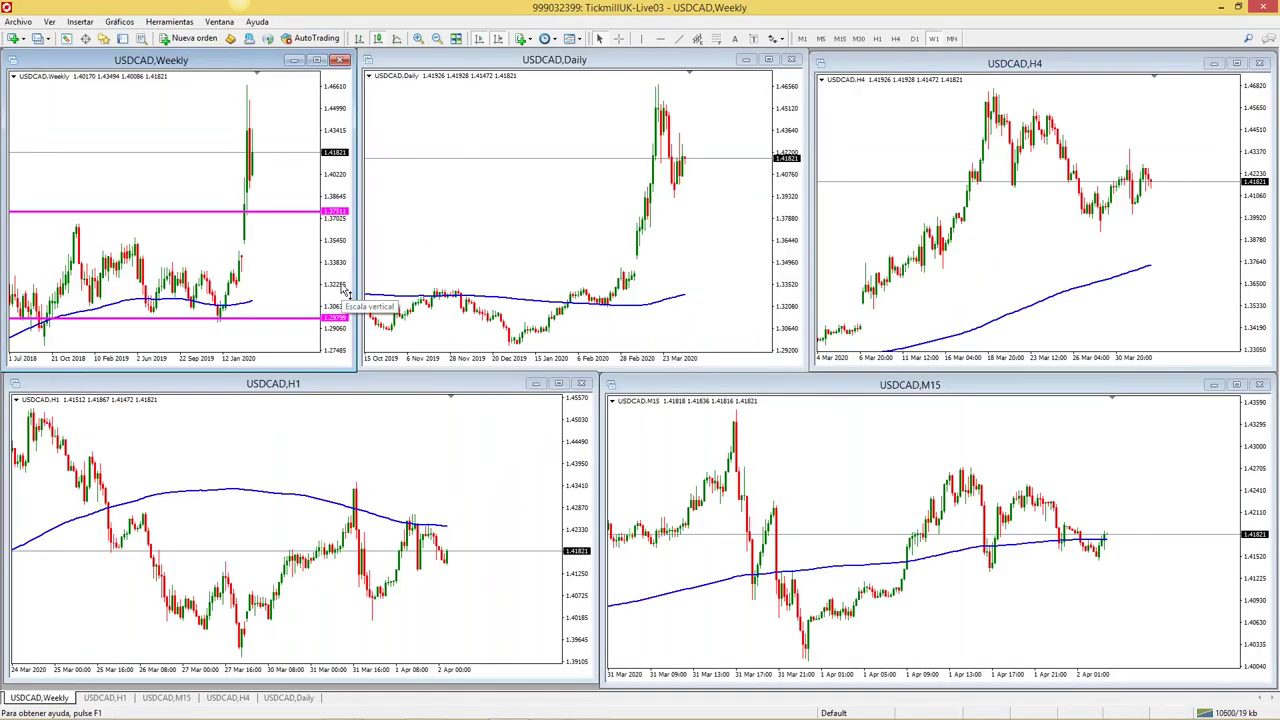
{"action": "left_click_drag", "start_coordinate": [403, 392], "coordinate": [404, 396]}
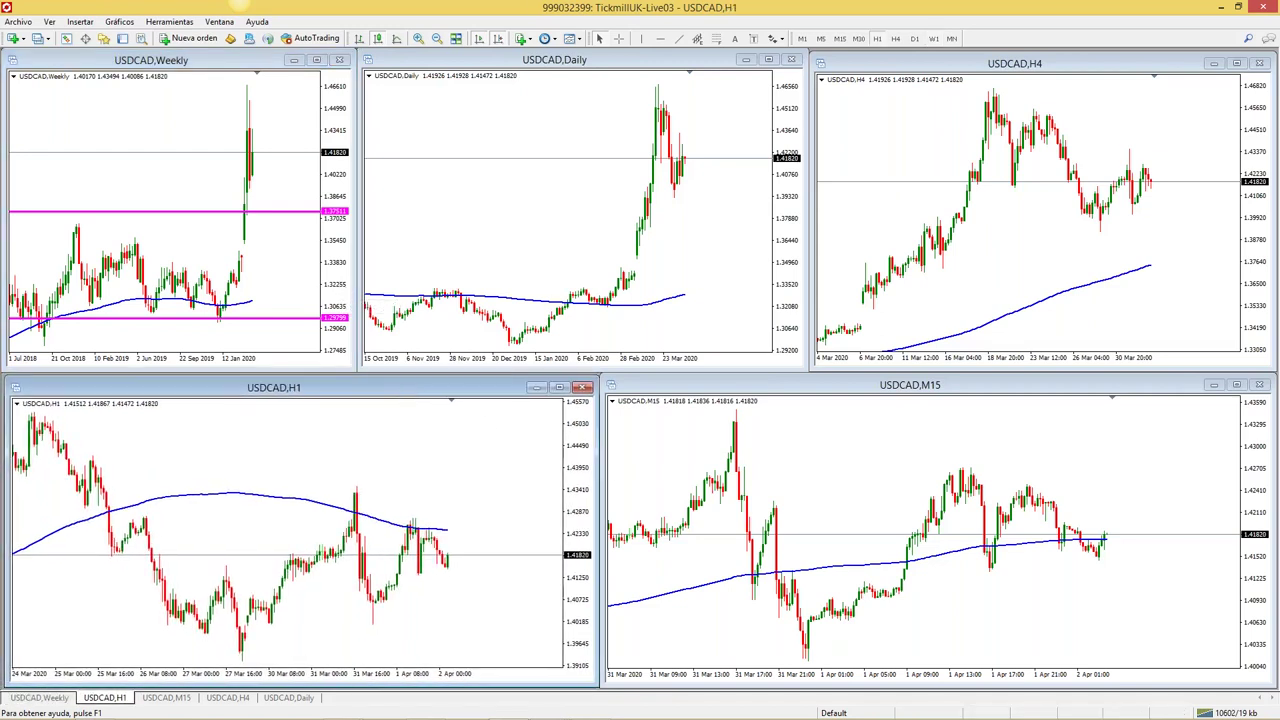
{"action": "left_click_drag", "start_coordinate": [605, 467], "coordinate": [682, 468]}
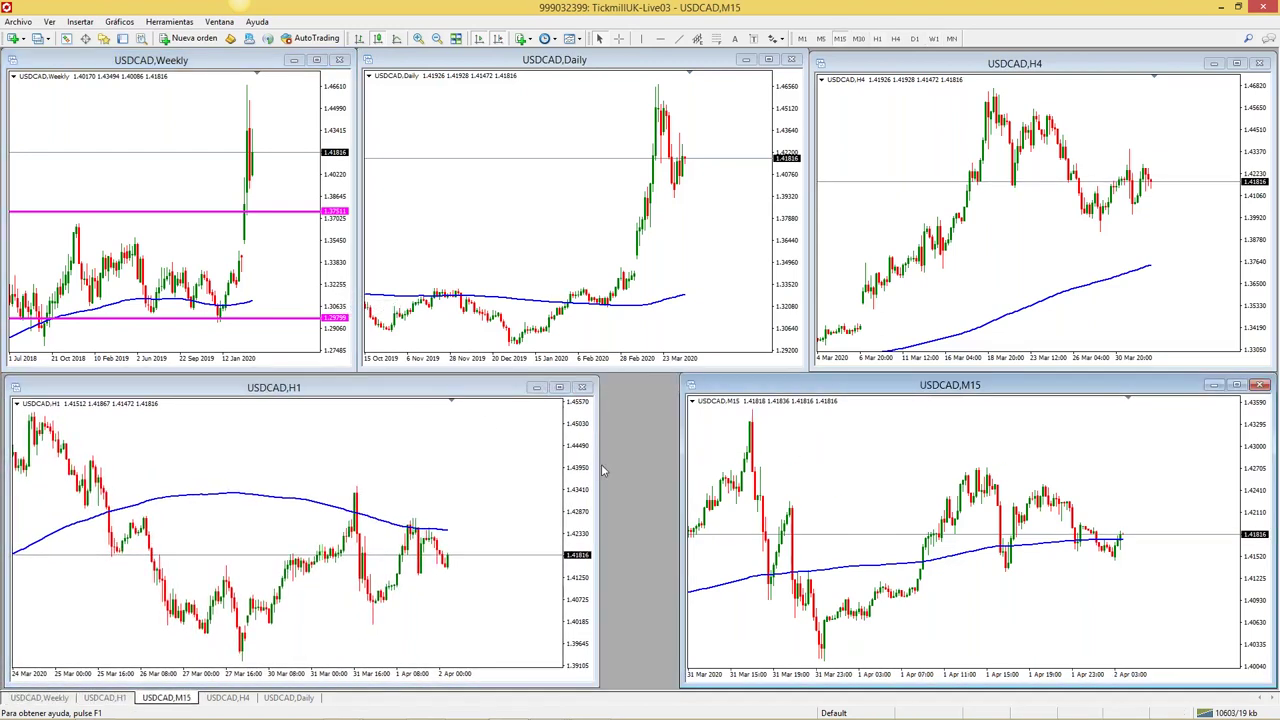
{"action": "left_click_drag", "start_coordinate": [603, 470], "coordinate": [676, 472]}
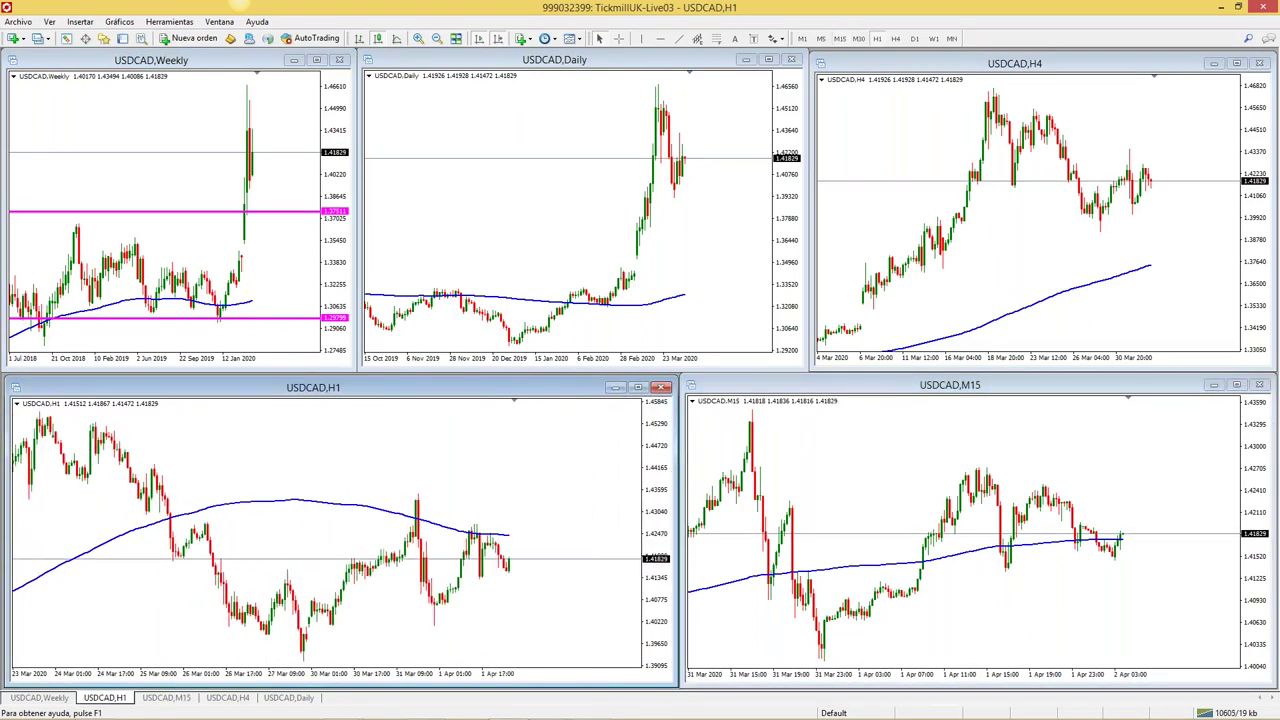
{"action": "left_click", "coordinate": [845, 712]}
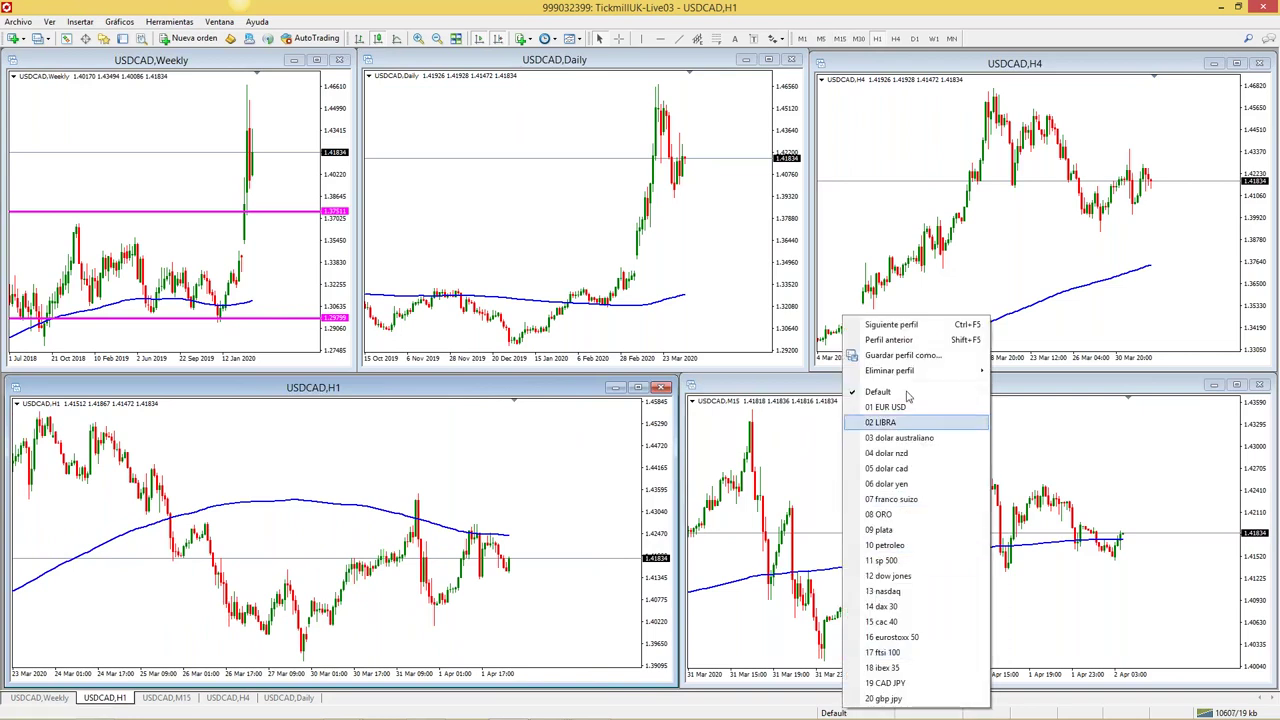
{"action": "left_click", "coordinate": [914, 356]}
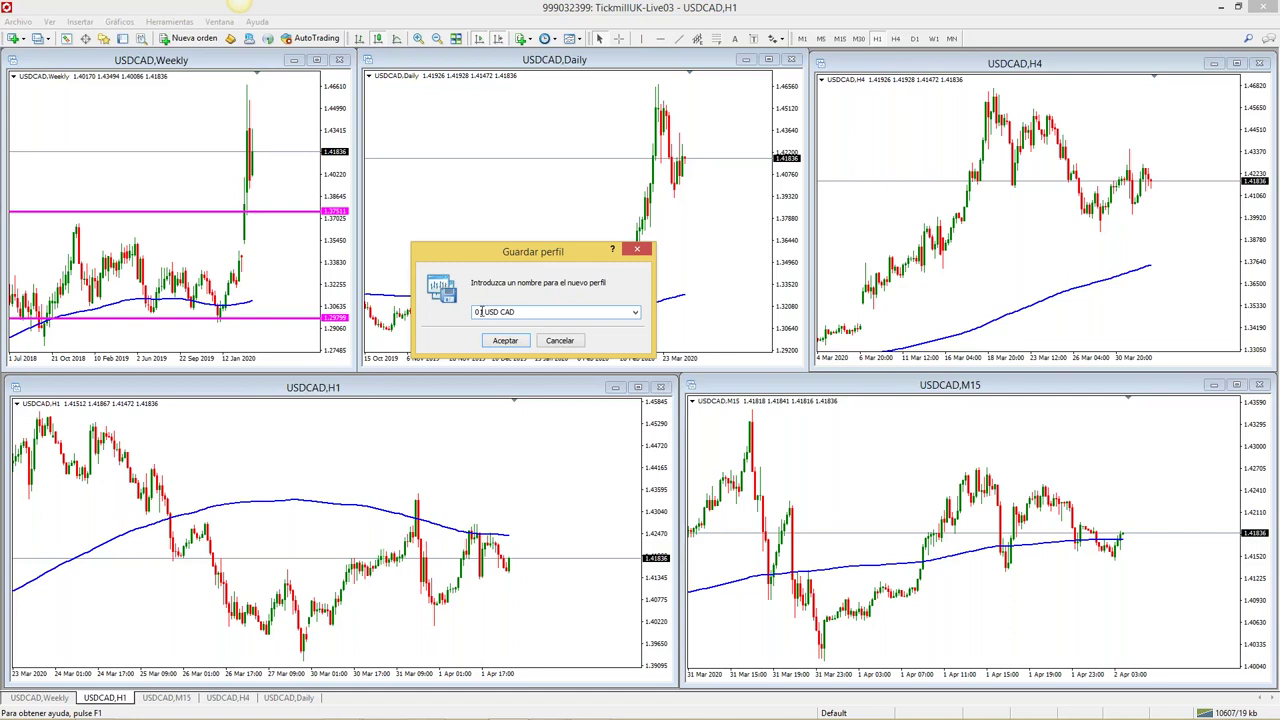
{"action": "left_click", "coordinate": [638, 251]}
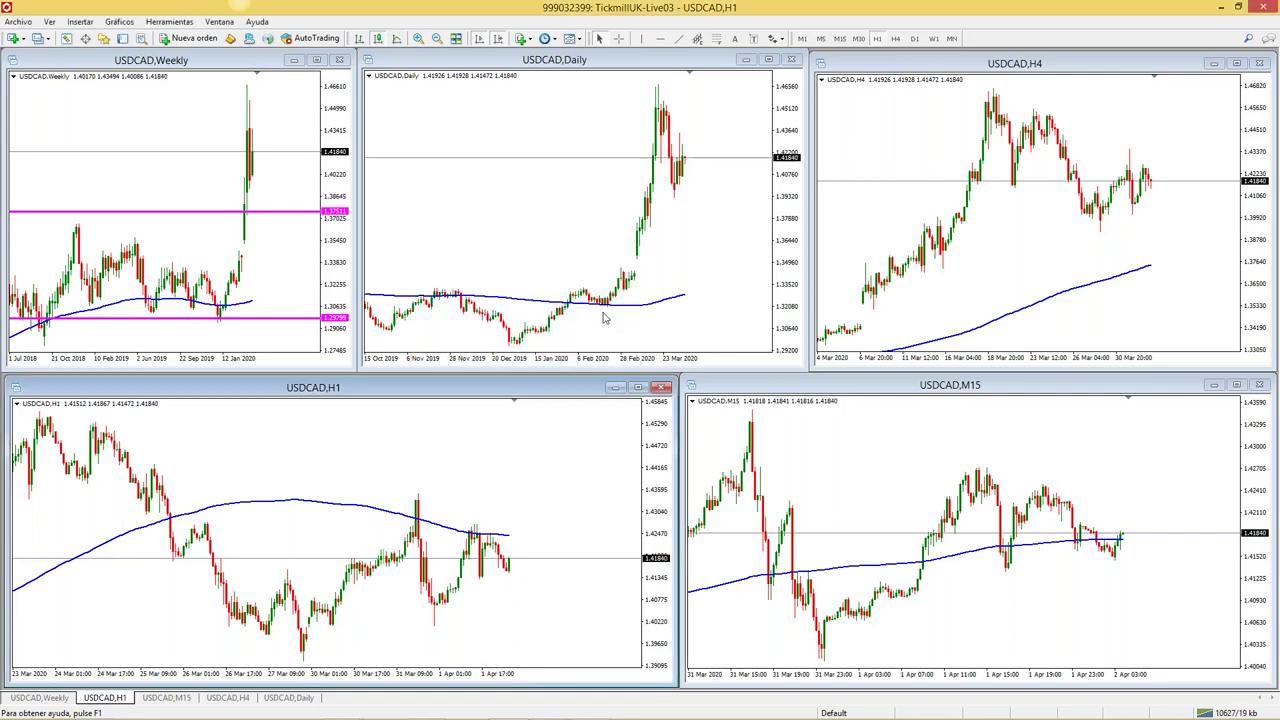
Show the Market Watch, browse its symbols, and load WTI into the Weekly, Daily, H4, H1 and M15 charts
{"action": "key", "text": "ctrl+m"}
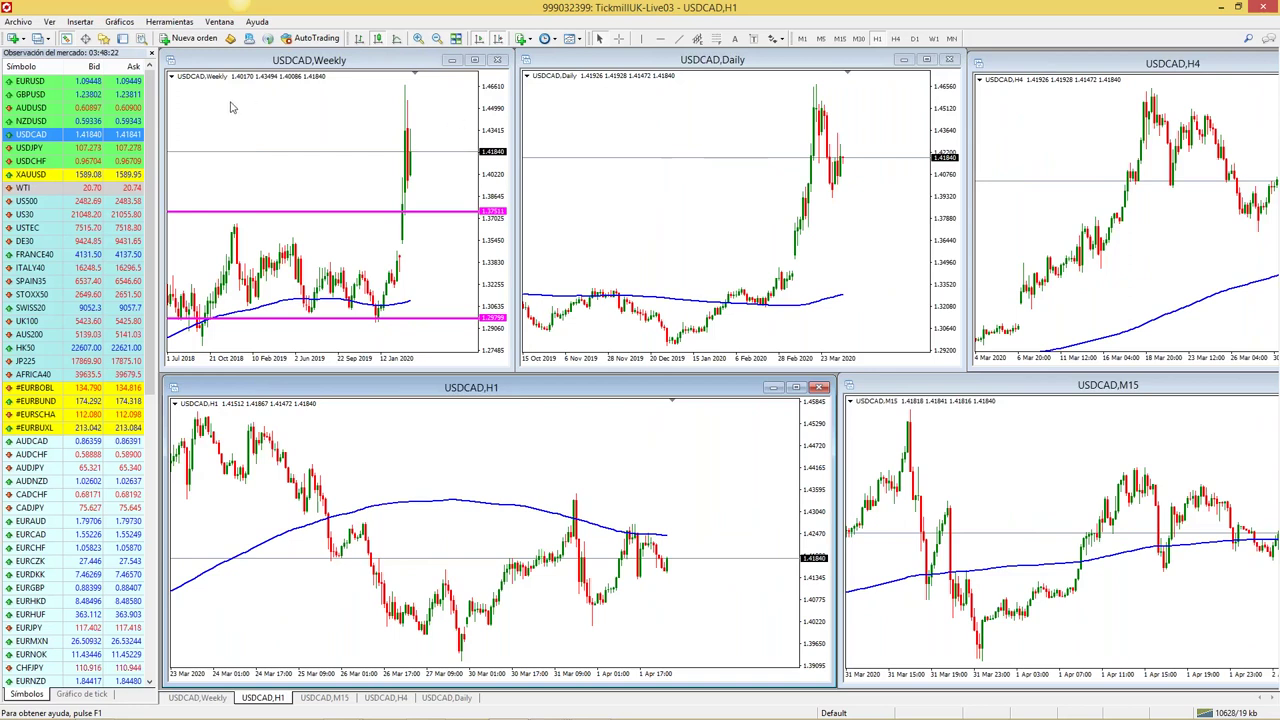
{"action": "left_click", "coordinate": [52, 190]}
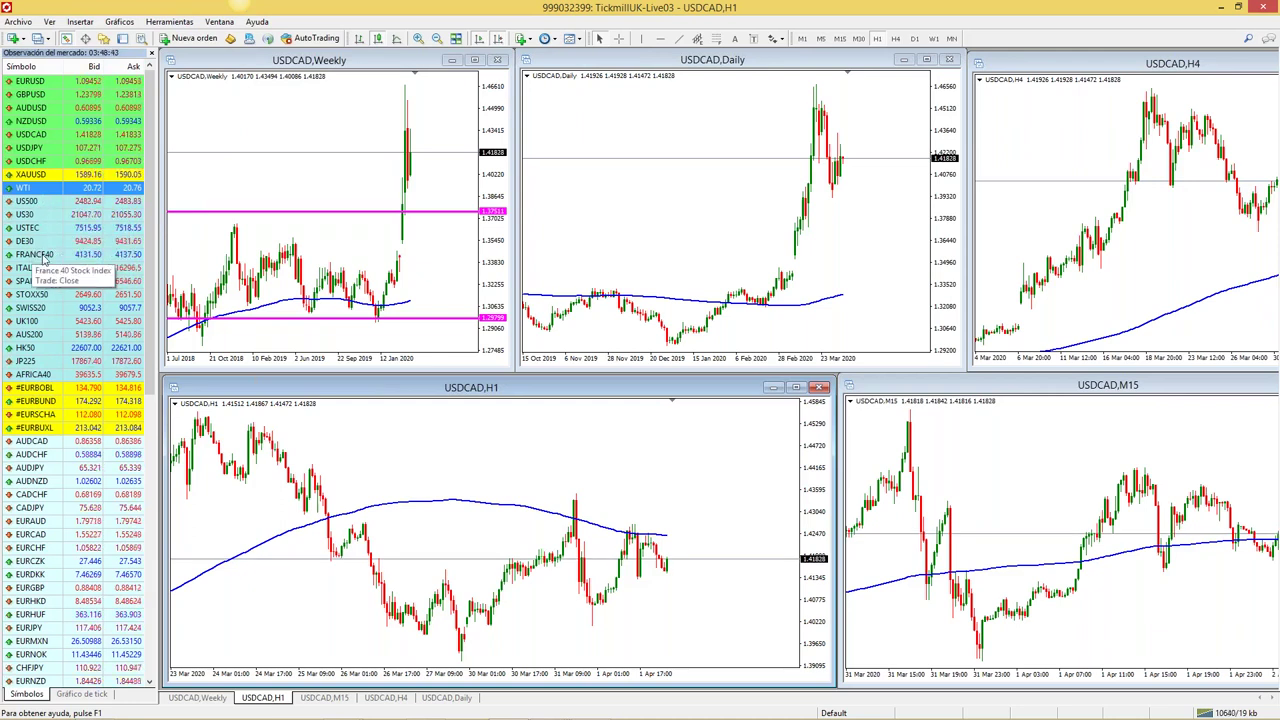
{"action": "scroll", "coordinate": [124, 413], "scroll_direction": "down", "scroll_amount": 6}
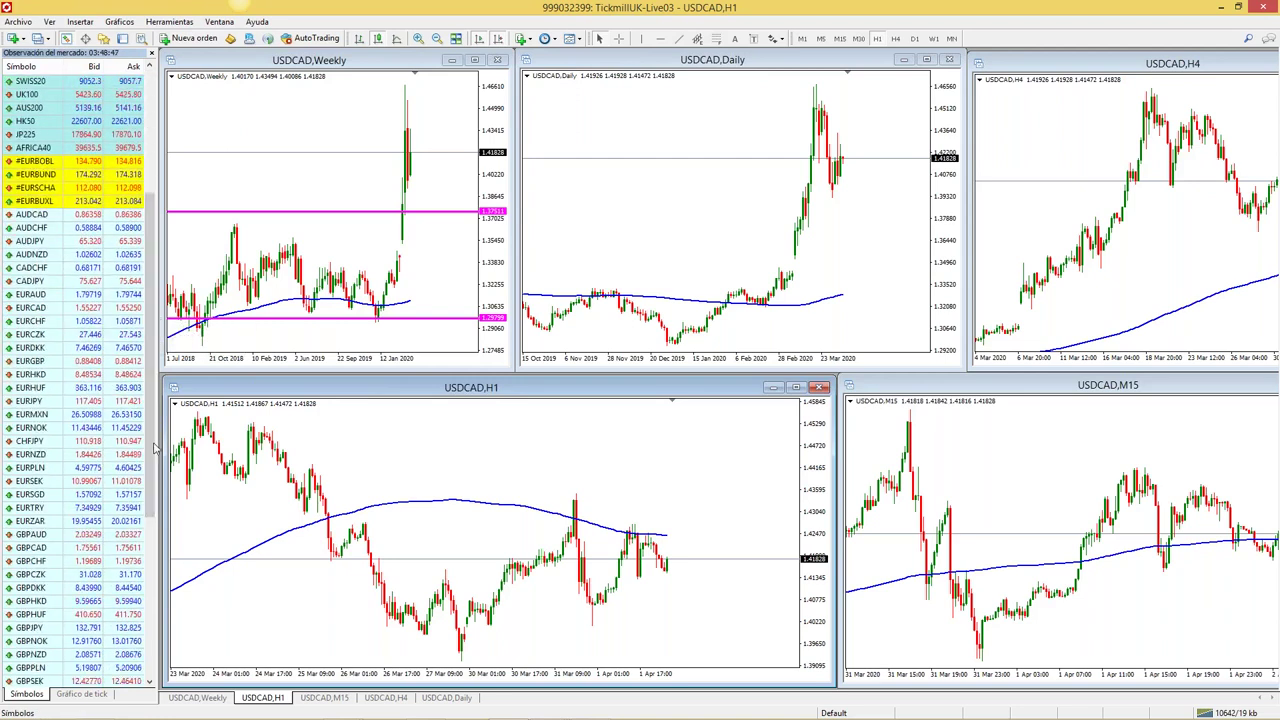
{"action": "scroll", "coordinate": [143, 518], "scroll_direction": "down", "scroll_amount": 2}
{"action": "scroll", "coordinate": [143, 518], "scroll_direction": "down", "scroll_amount": 5}
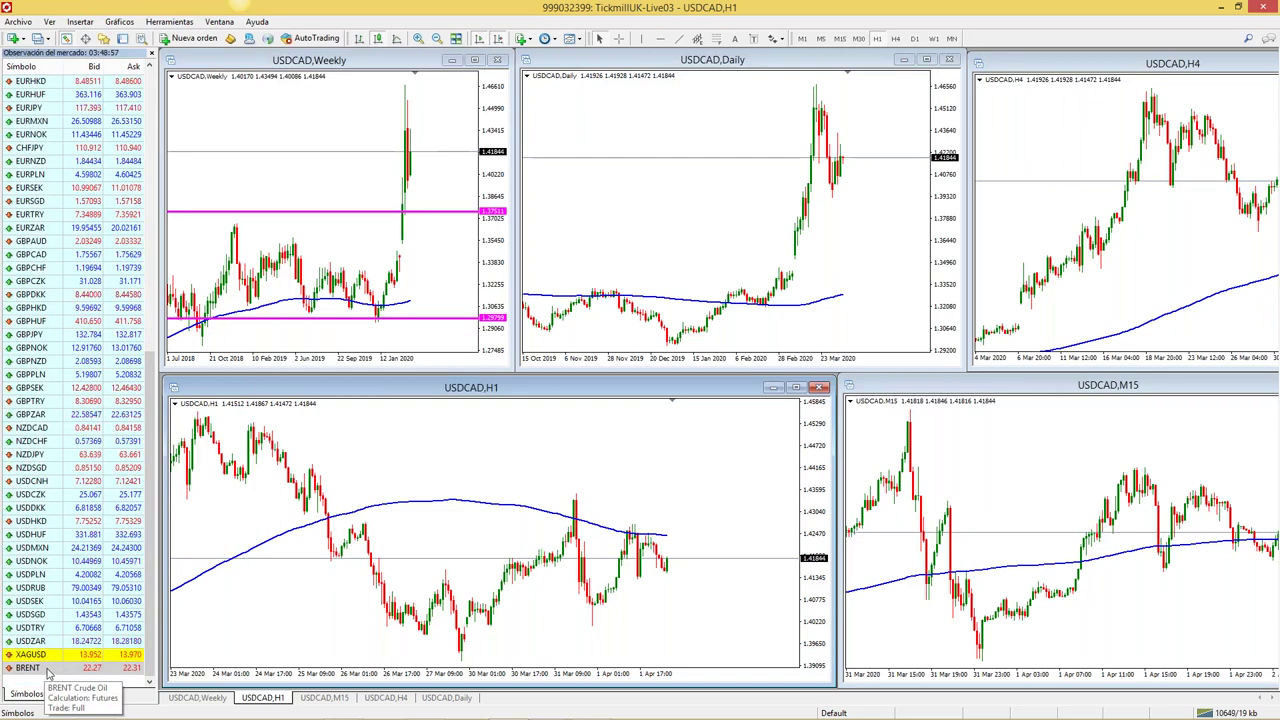
{"action": "right_click", "coordinate": [118, 600]}
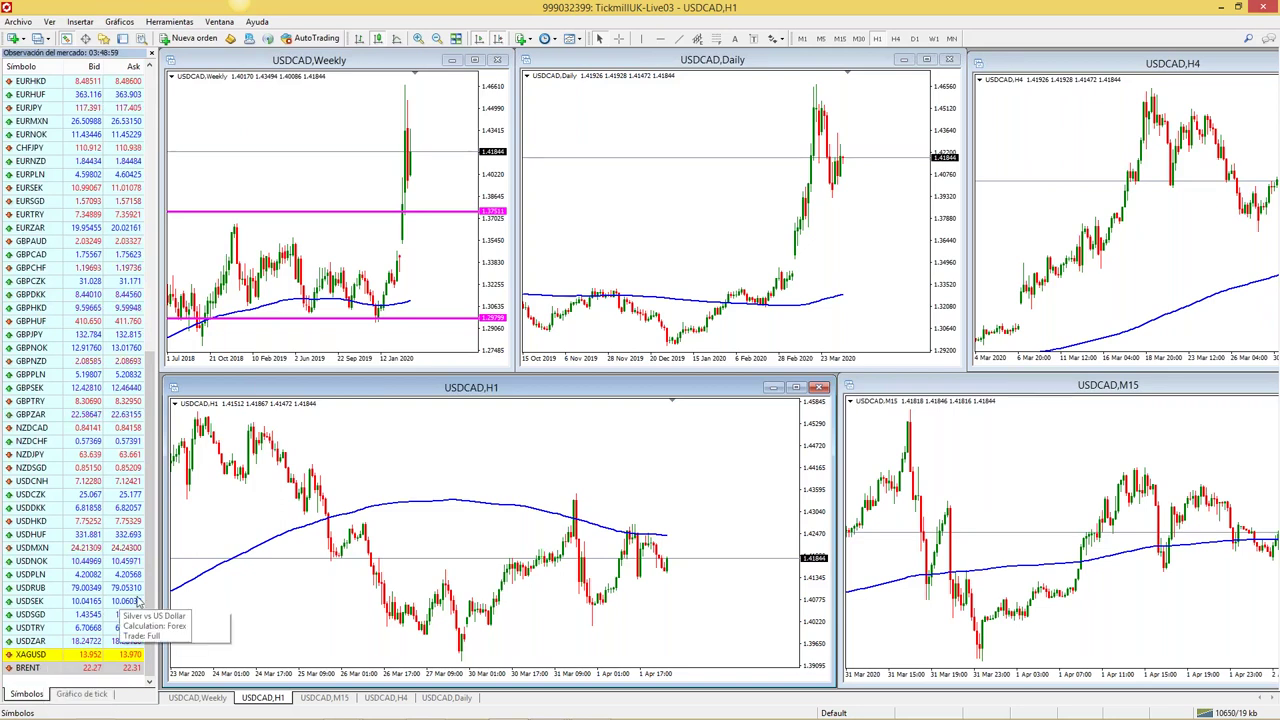
{"action": "left_click", "coordinate": [175, 480]}
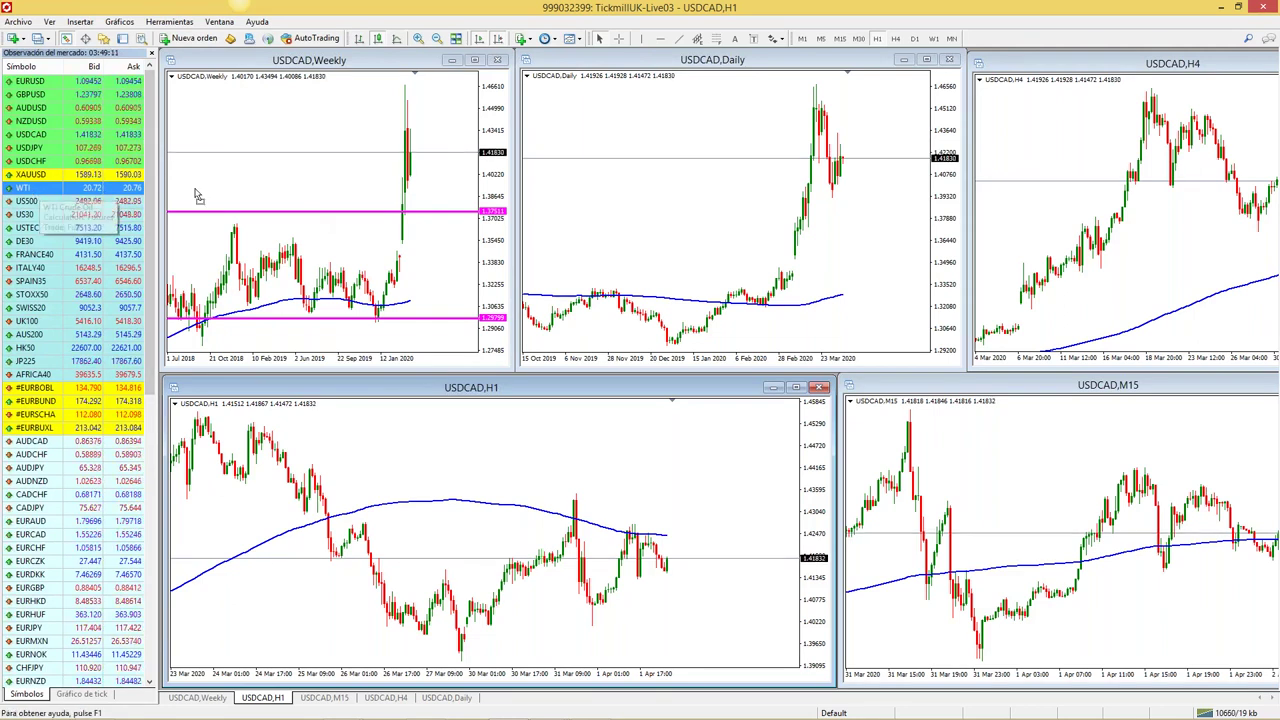
{"action": "left_click_drag", "start_coordinate": [197, 195], "coordinate": [197, 195]}
{"action": "left_click_drag", "start_coordinate": [22, 187], "coordinate": [600, 255]}
{"action": "left_click_drag", "start_coordinate": [24, 188], "coordinate": [985, 238]}
{"action": "left_click_drag", "start_coordinate": [22, 187], "coordinate": [480, 530]}
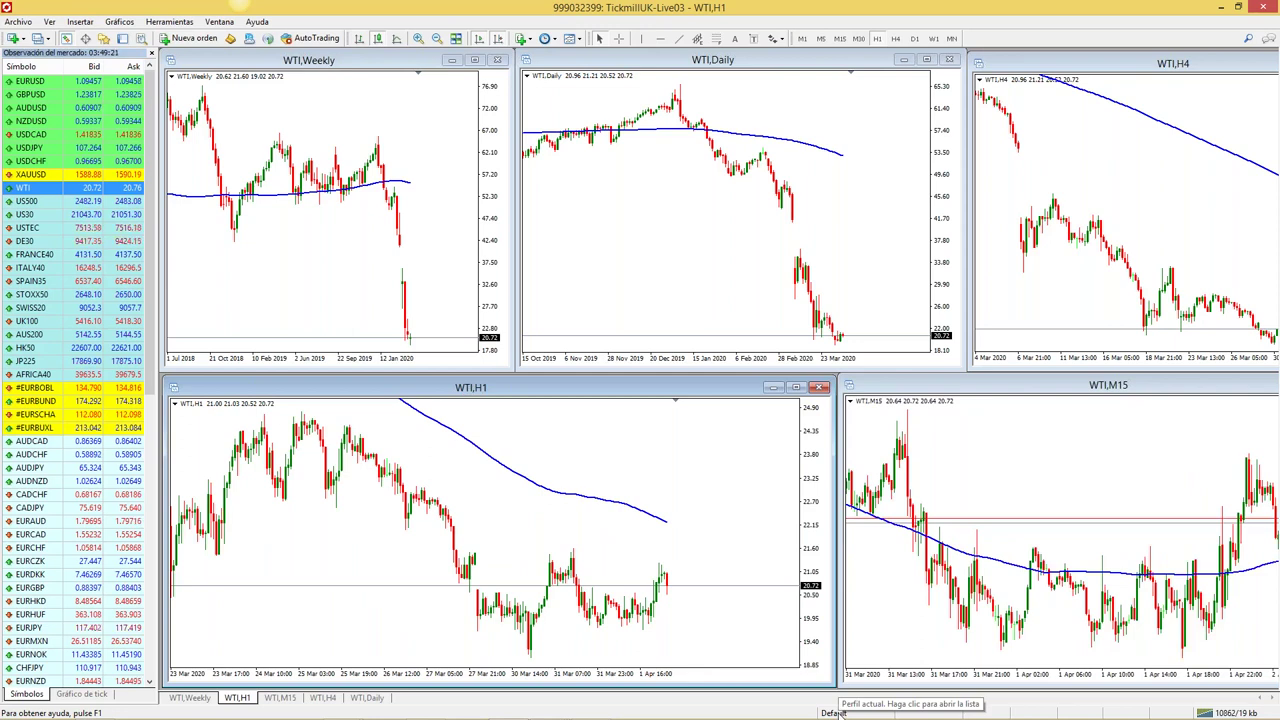
{"action": "left_click", "coordinate": [834, 712]}
{"action": "left_click", "coordinate": [915, 359]}
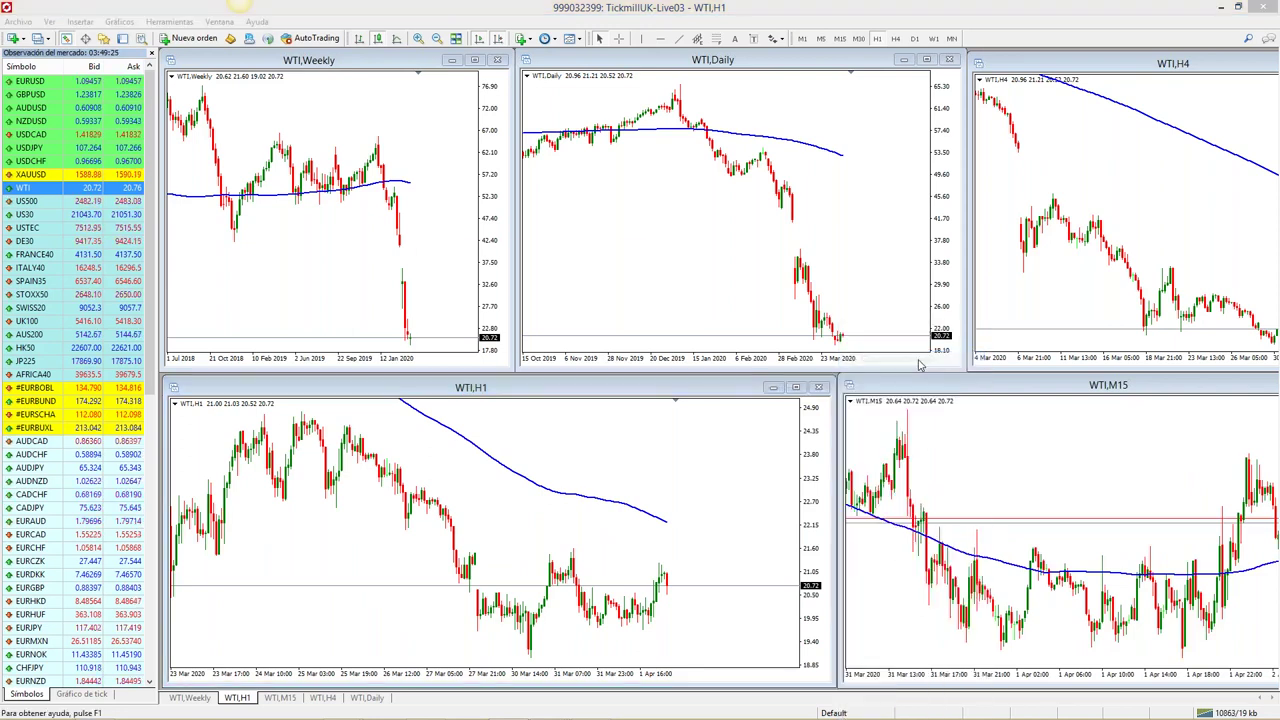
{"action": "type", "text": "02"}
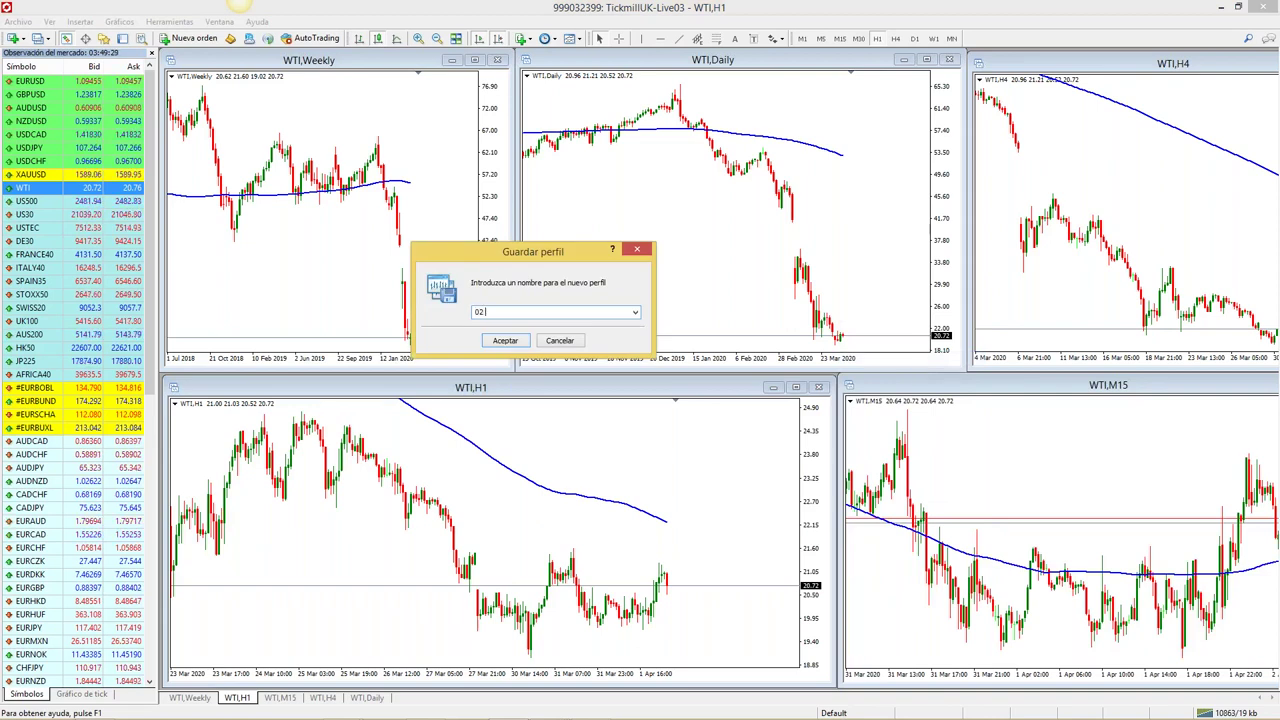
{"action": "type", "text": " CRUD"}
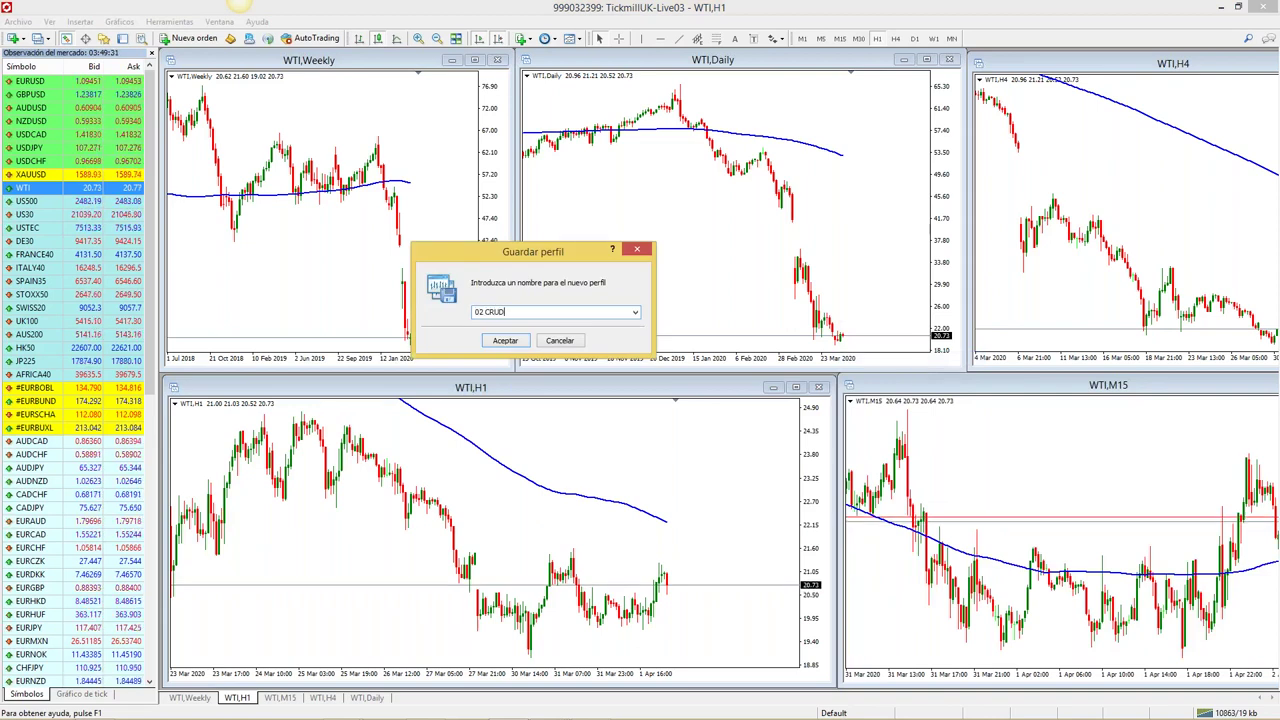
{"action": "key", "text": "BackSpace"}
{"action": "key", "text": "BackSpace"}
{"action": "key", "text": "BackSpace"}
{"action": "key", "text": "BackSpace"}
{"action": "key", "text": "BackSpace"}
{"action": "key", "text": "BackSpace"}
{"action": "key", "text": "BackSpace"}
{"action": "left_click", "coordinate": [637, 253]}
Hide the Market Watch and look over the list of saved chart profiles without switching profile
{"action": "key", "text": "ctrl+m"}
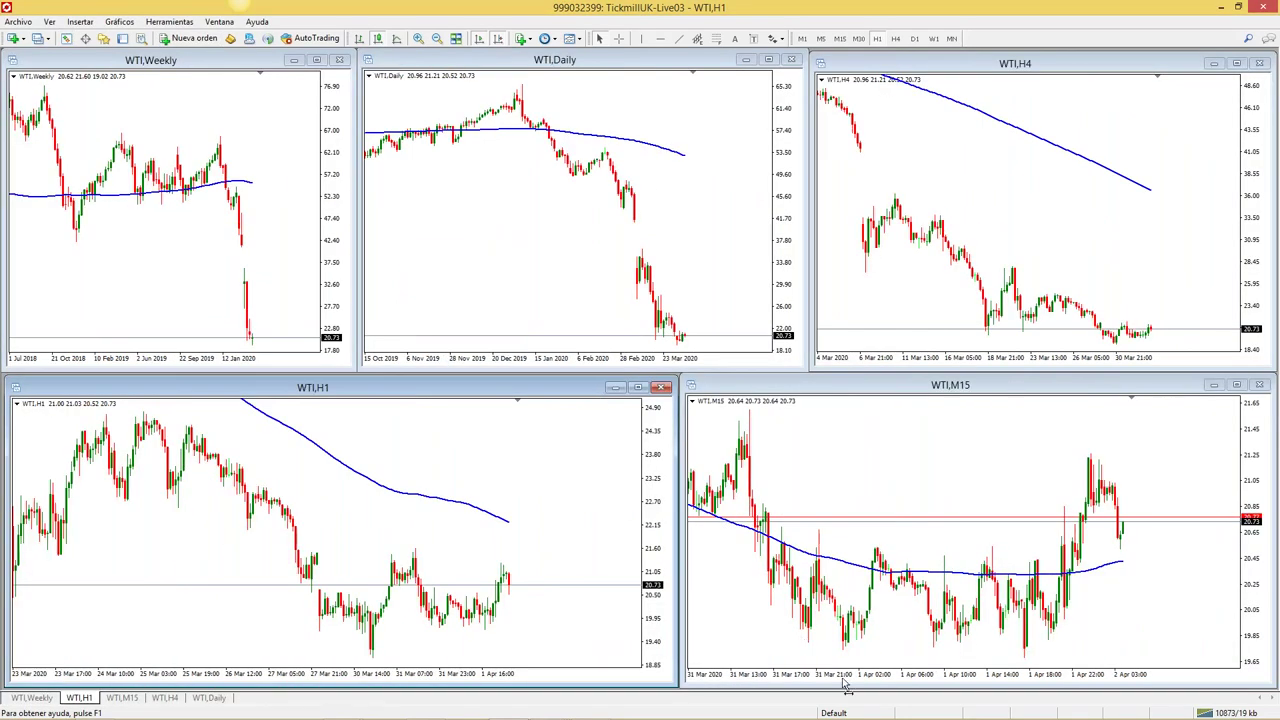
{"action": "left_click", "coordinate": [845, 712]}
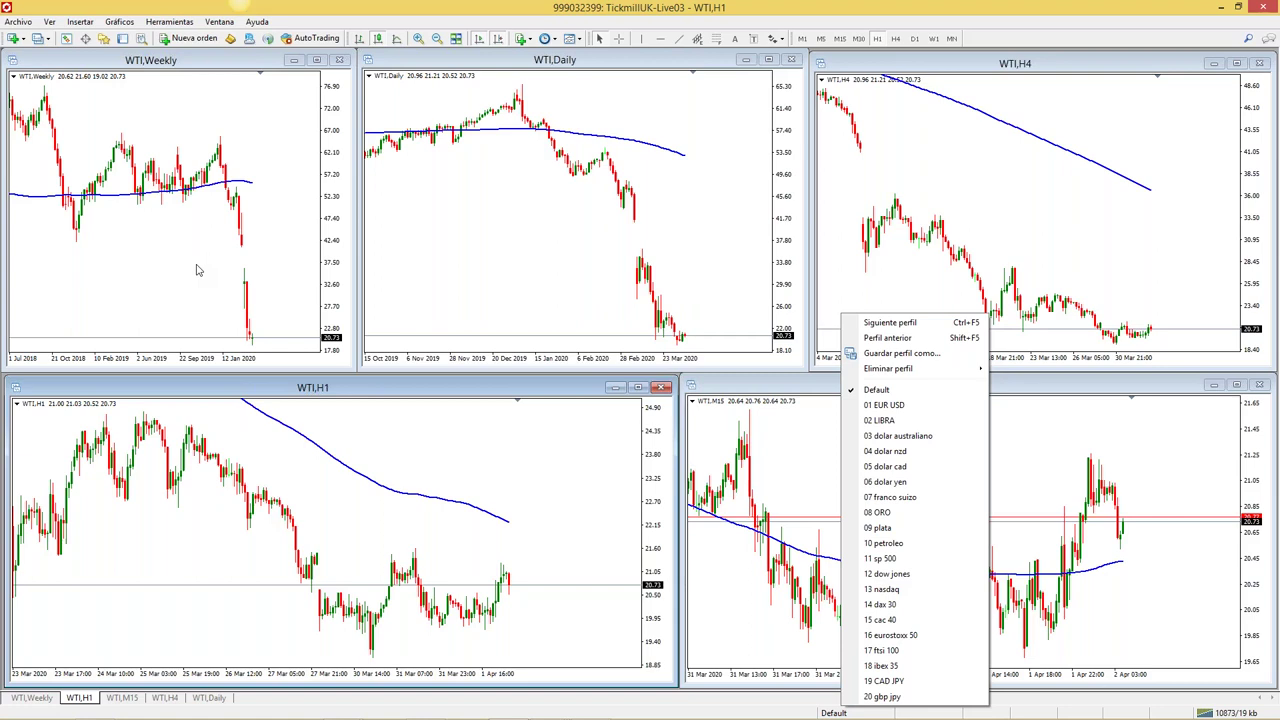
{"action": "left_click", "coordinate": [374, 330]}
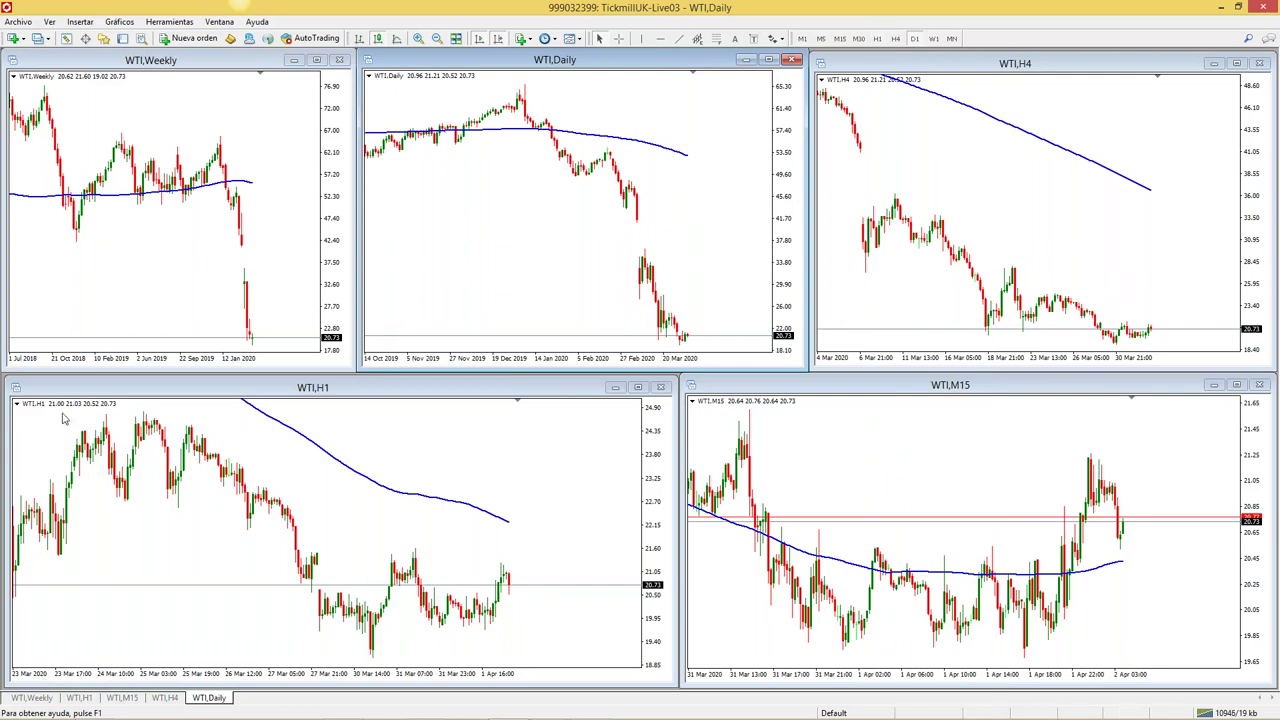
Activate the WTI H1 chart, and briefly show and hide its one-click trading panel
{"action": "left_click", "coordinate": [334, 484]}
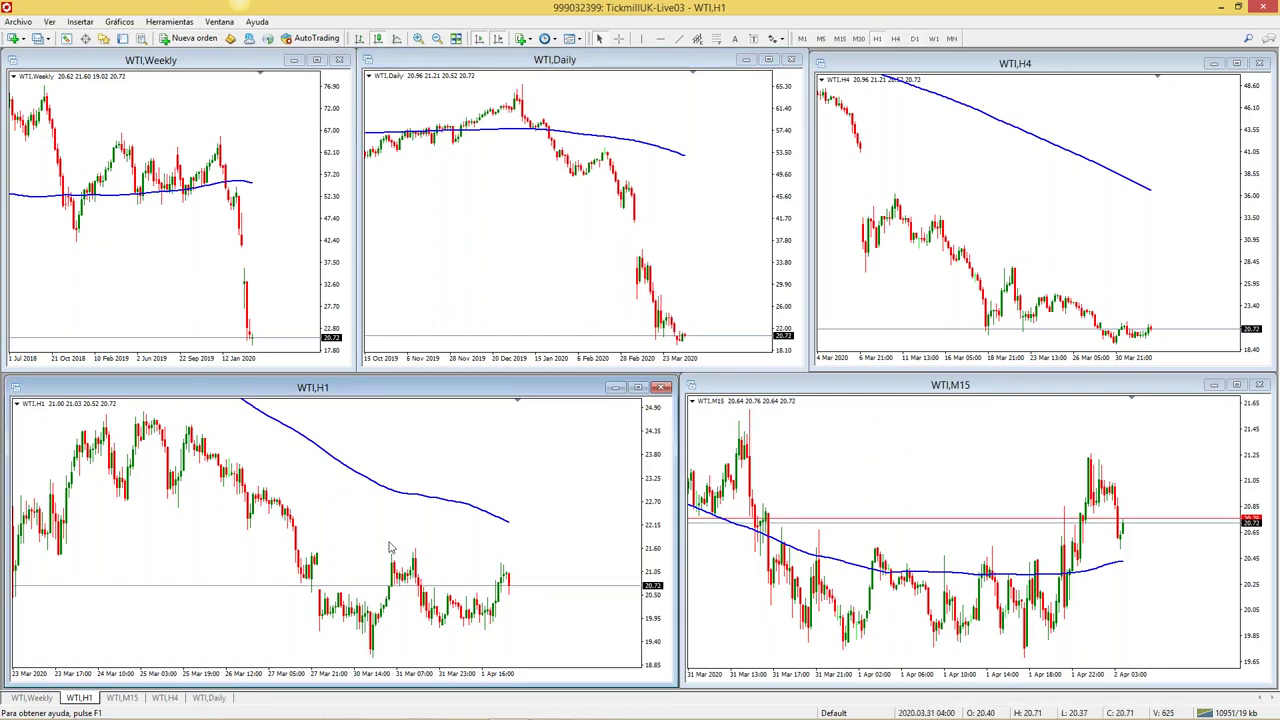
{"action": "left_click", "coordinate": [16, 405]}
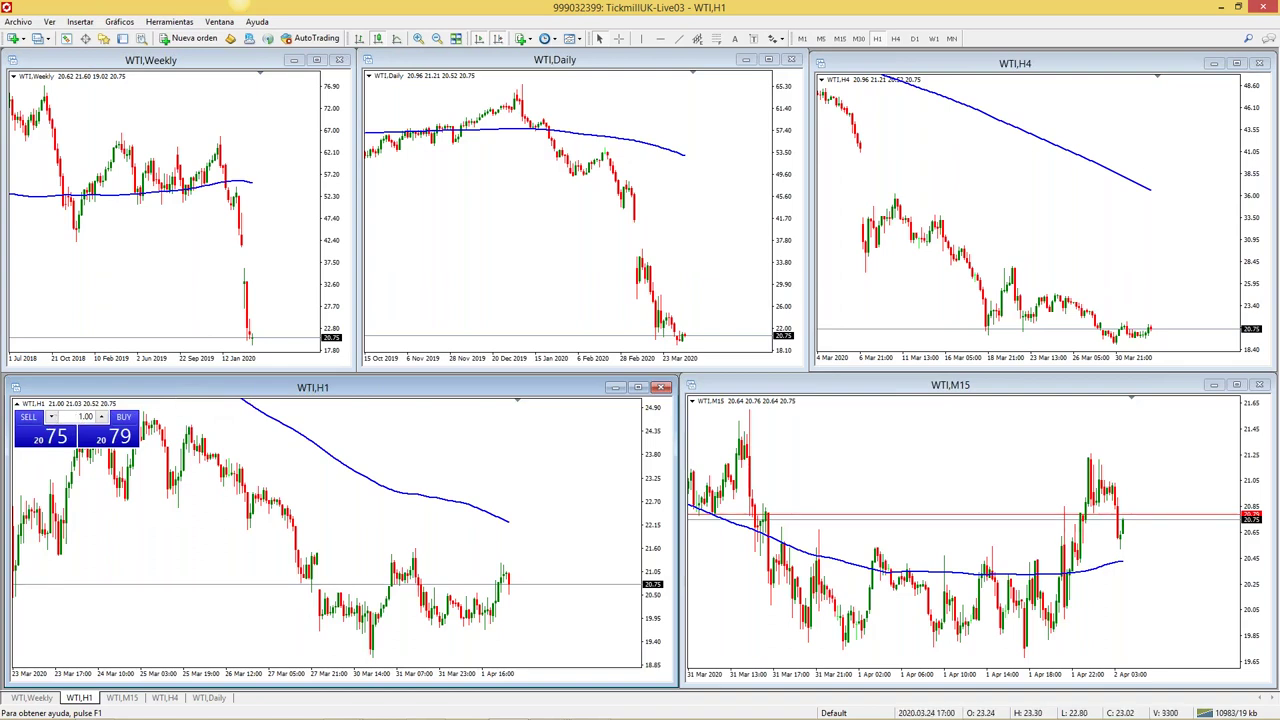
{"action": "left_click", "coordinate": [16, 404]}
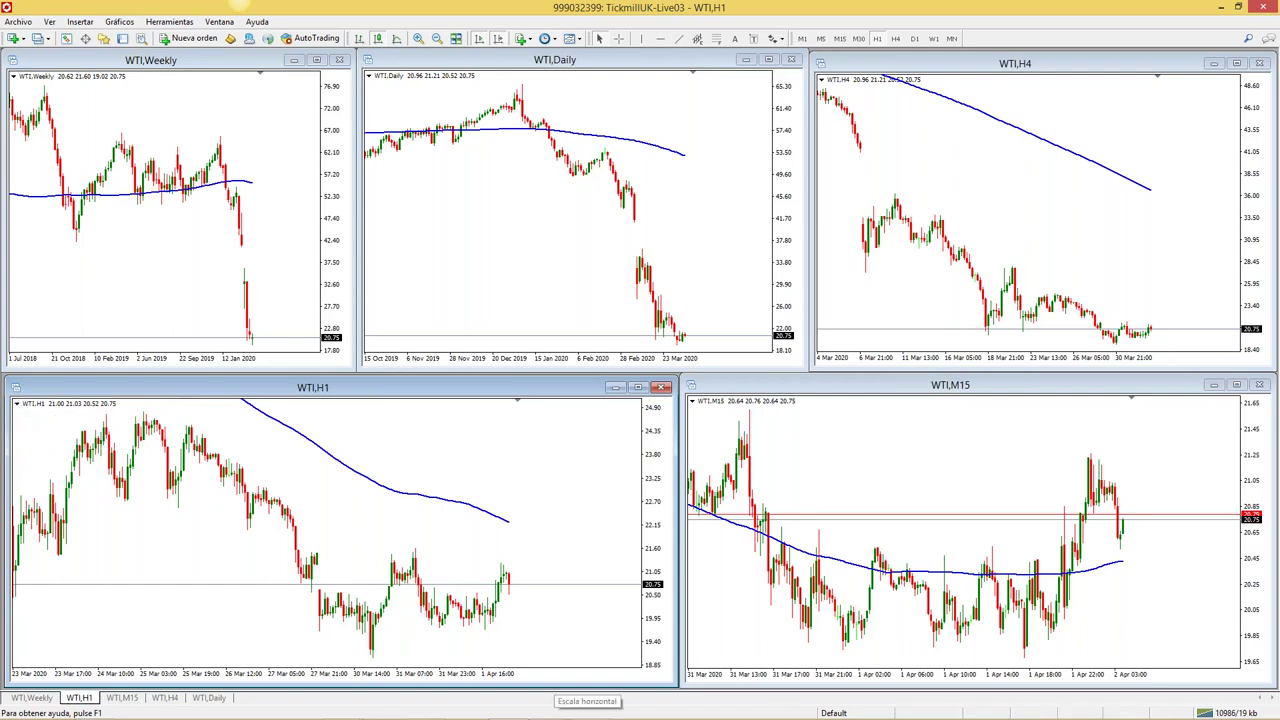
Load AUDUSD from the Market Watch into all five charts and hide the Market Watch
{"action": "mouse_move", "coordinate": [840, 710]}
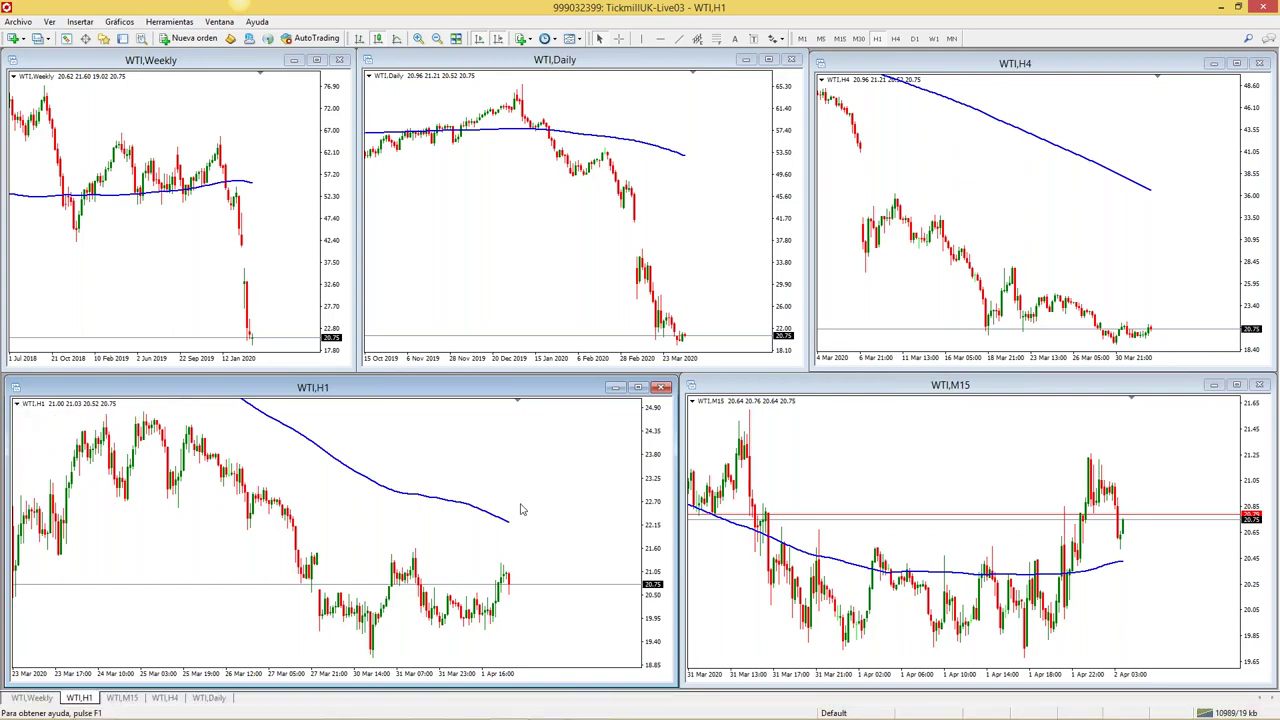
{"action": "key", "text": "ctrl+m"}
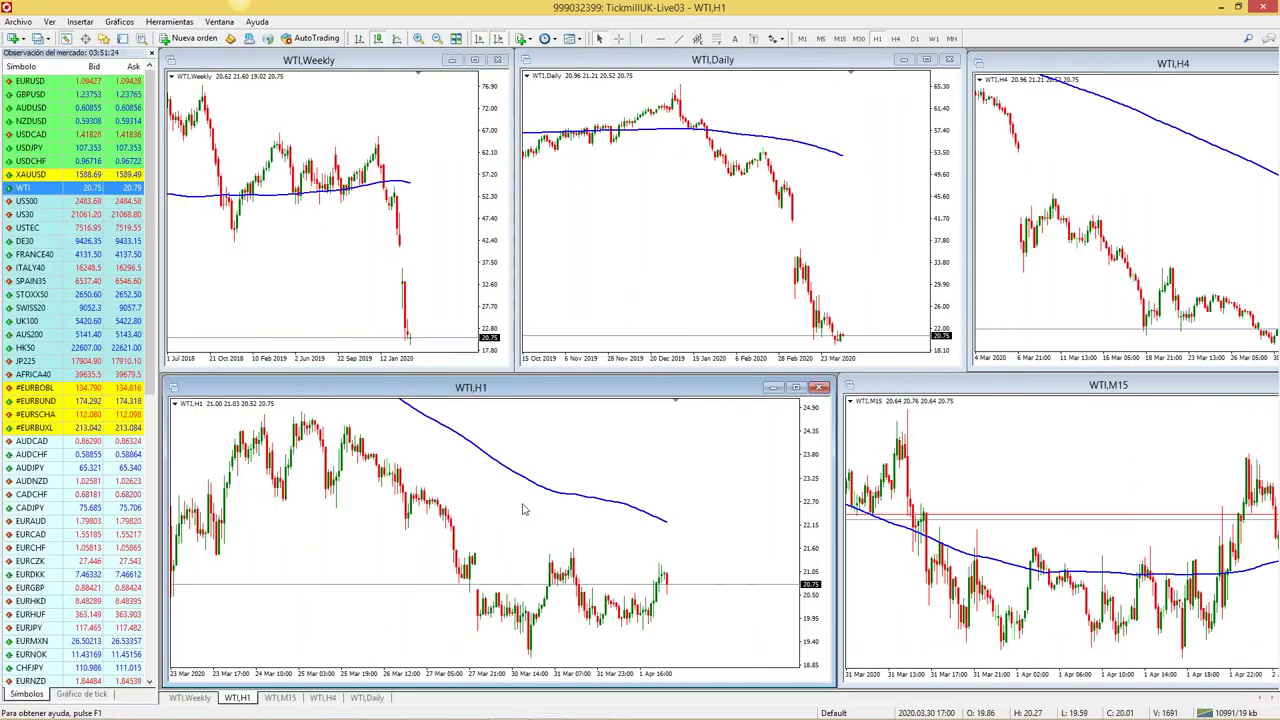
{"action": "left_click", "coordinate": [40, 108]}
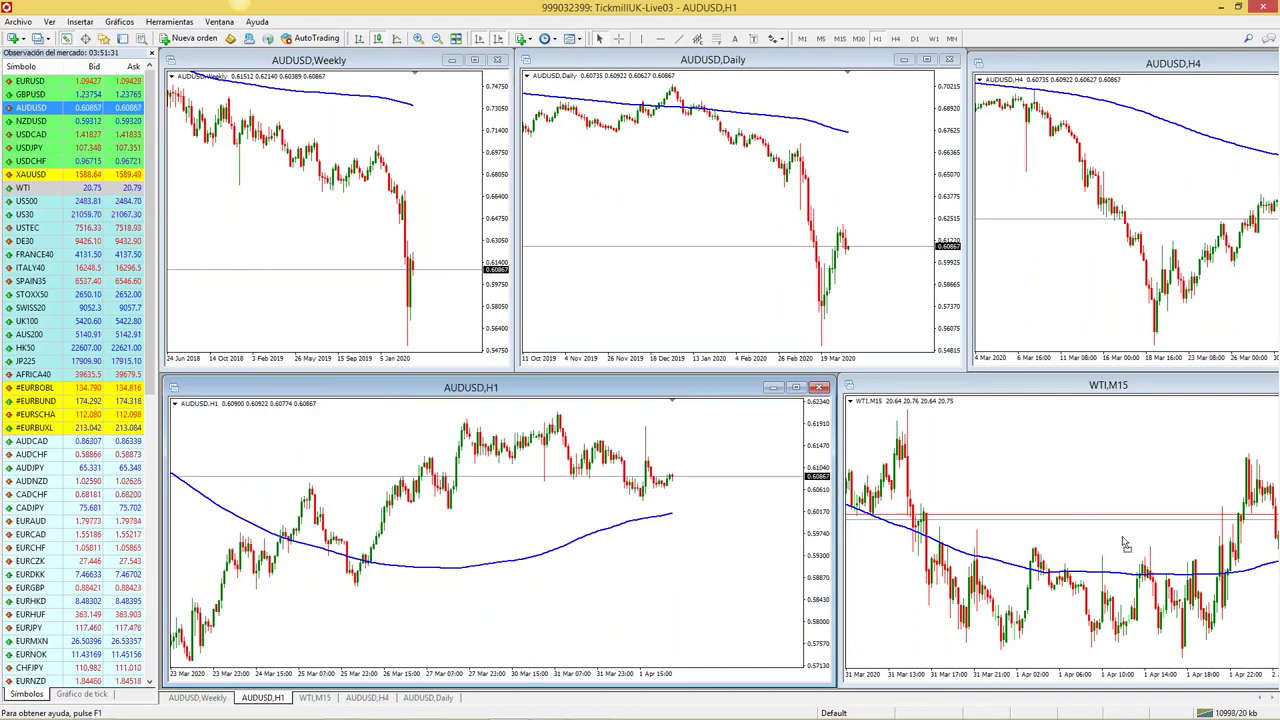
{"action": "left_click", "coordinate": [152, 53]}
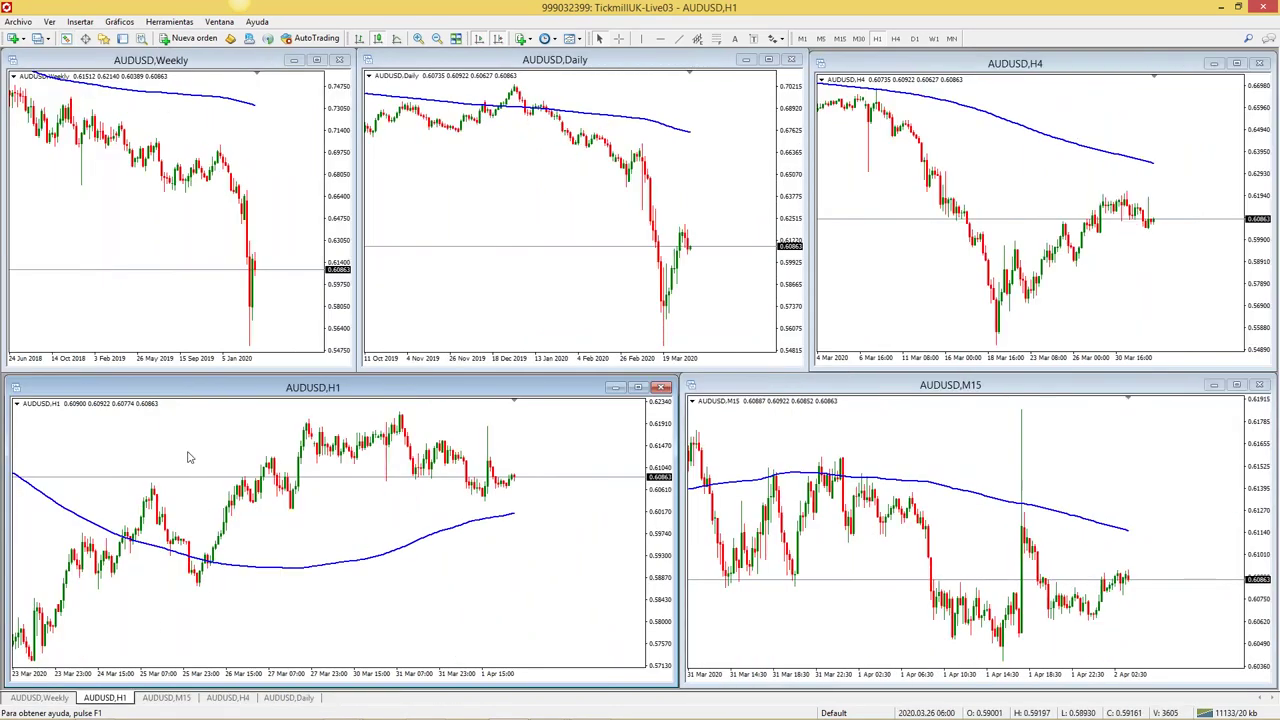
Set the volume in the AUDUSD H1 chart's one-click trading panel to 0.01 and hide the panel
{"action": "left_click", "coordinate": [17, 404]}
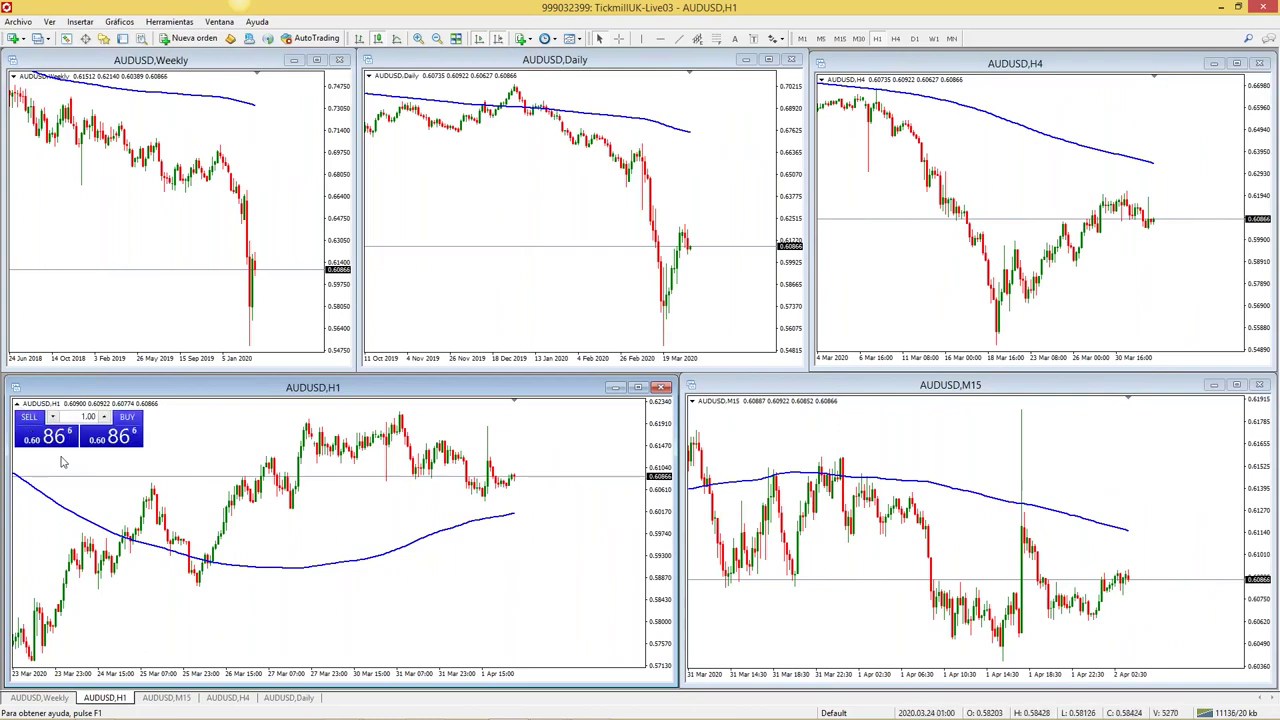
{"action": "left_click", "coordinate": [104, 417]}
{"action": "left_click", "coordinate": [104, 417]}
{"action": "left_click", "coordinate": [104, 417]}
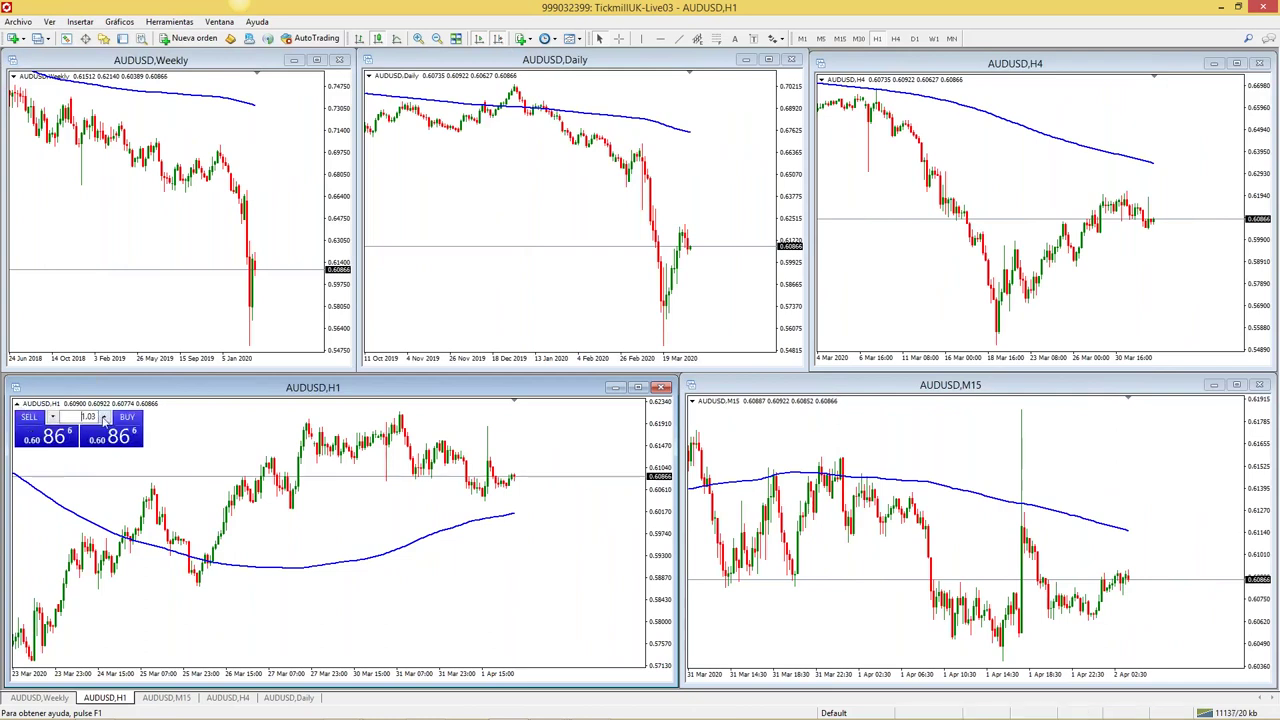
{"action": "left_click", "coordinate": [52, 417]}
{"action": "left_click", "coordinate": [52, 417]}
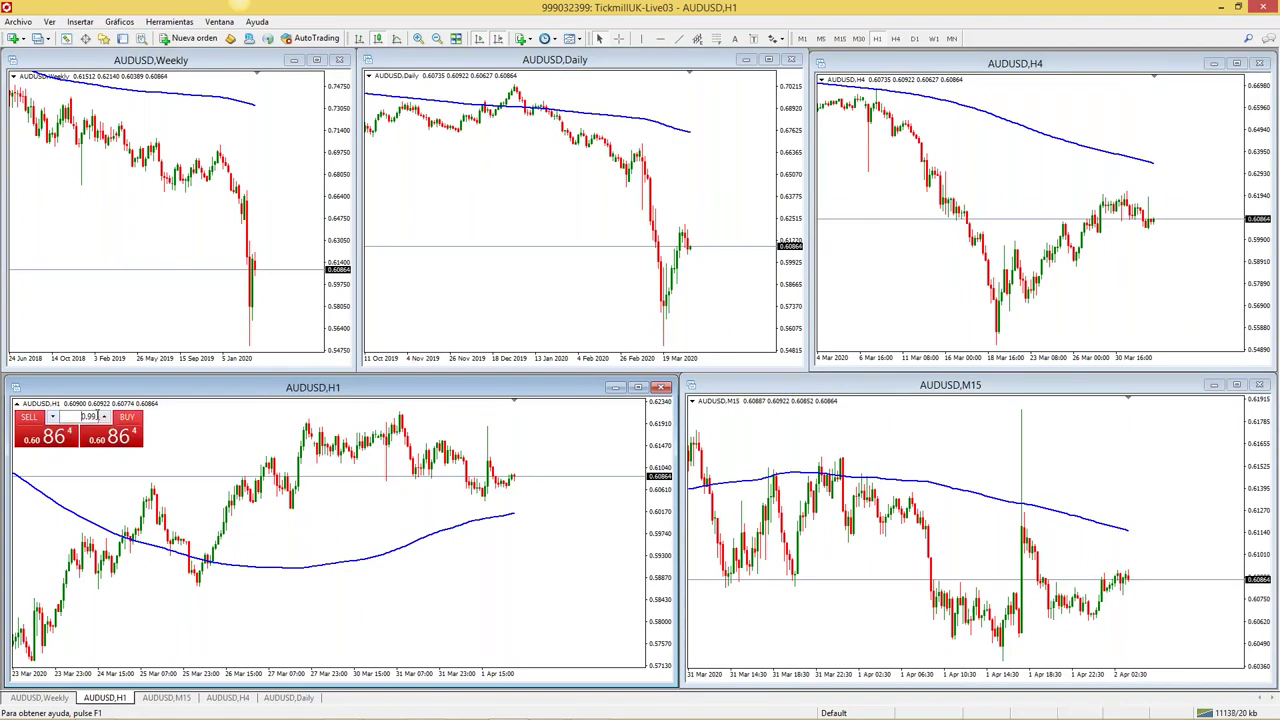
{"action": "left_click_drag", "start_coordinate": [95, 417], "coordinate": [62, 417]}
{"action": "type", "text": "0.00"}
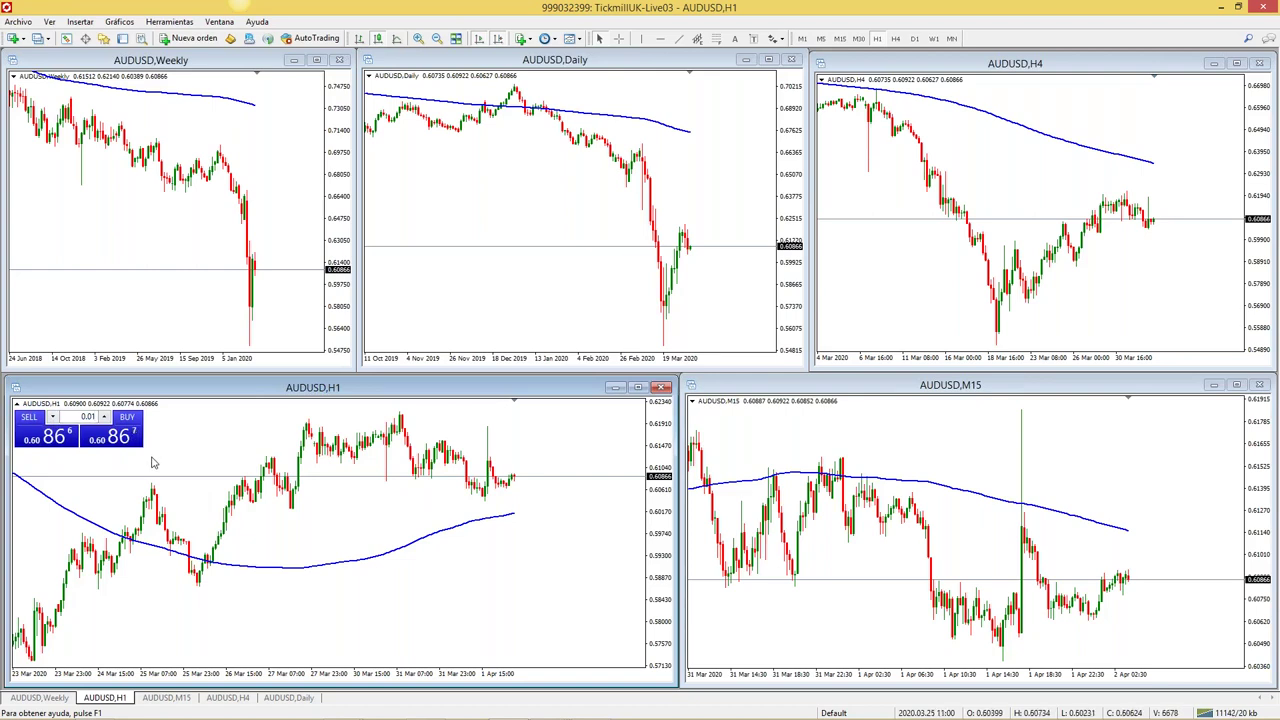
{"action": "left_click", "coordinate": [16, 405]}
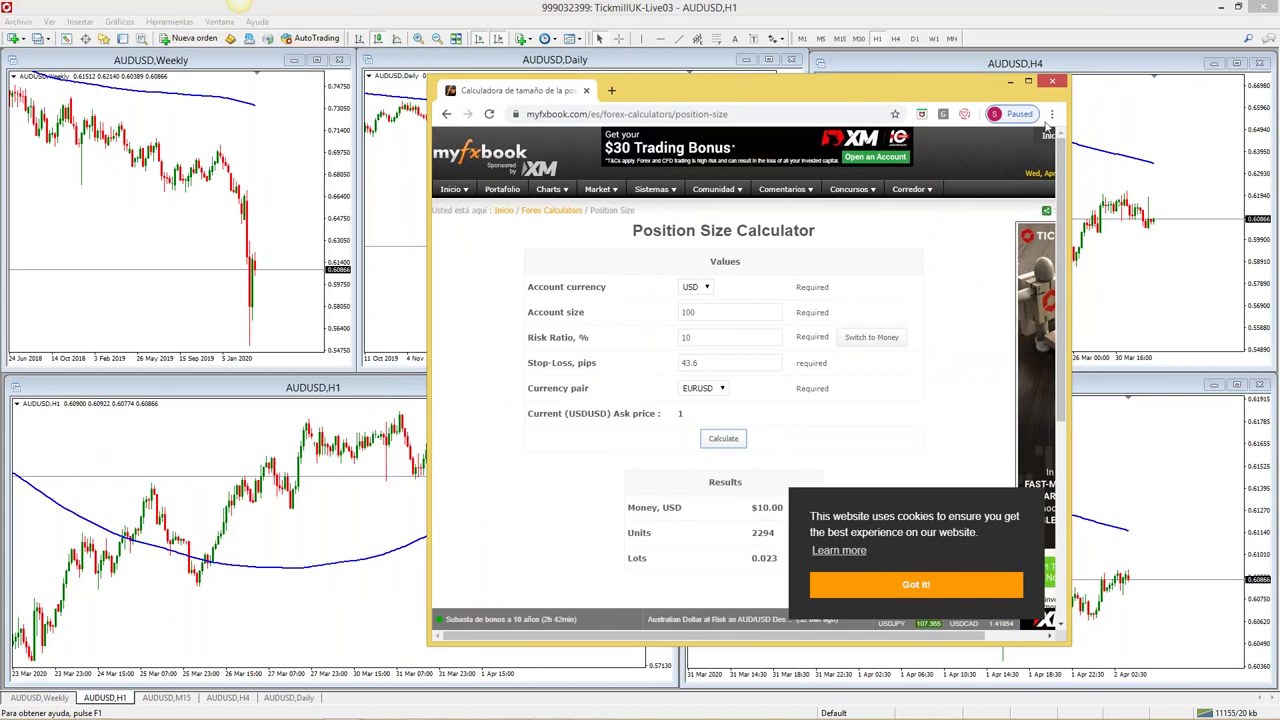
In the maximized Myfxbook Position Size Calculator, set the risk ratio to 1 % and select the stop-loss pips value
{"action": "left_click", "coordinate": [1028, 81]}
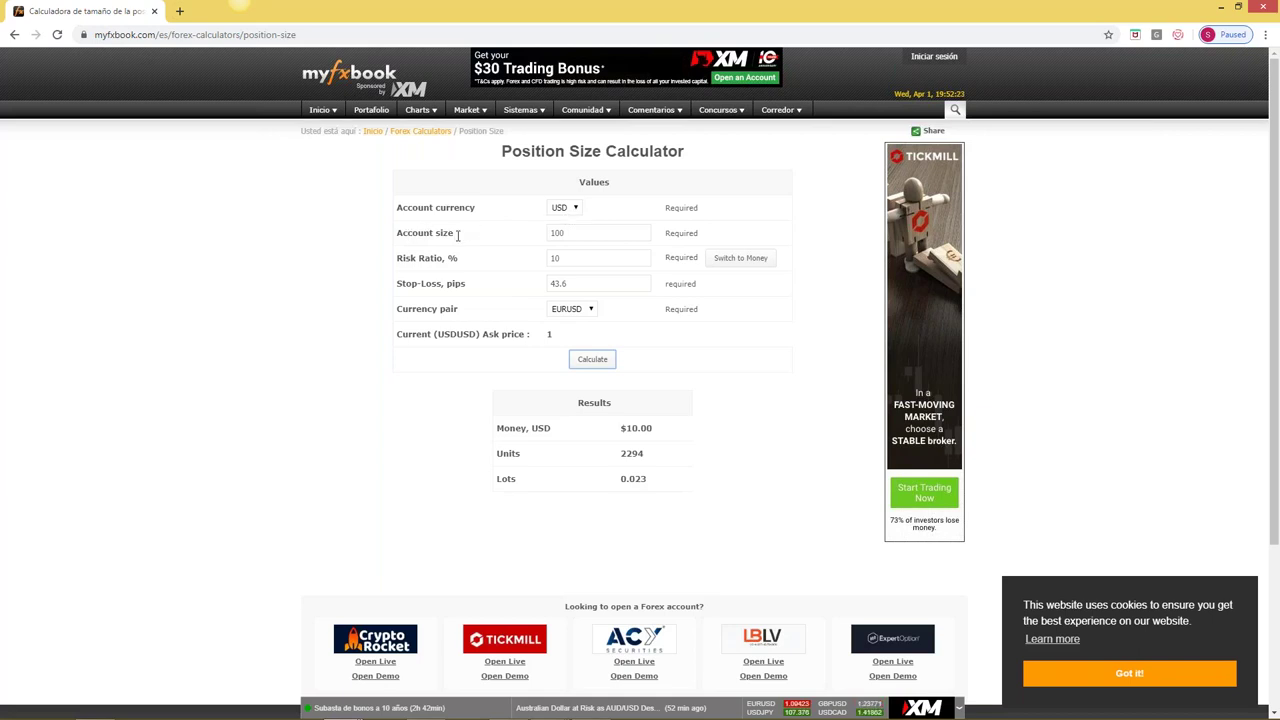
{"action": "left_click", "coordinate": [583, 263]}
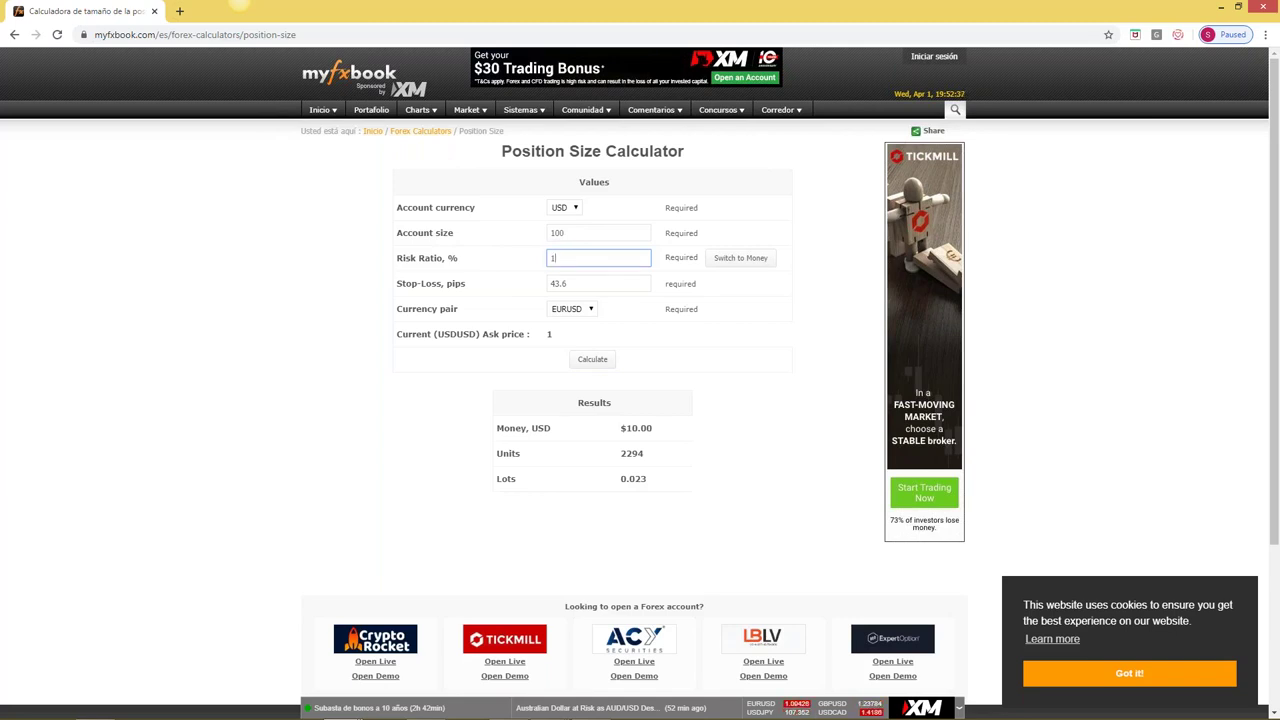
{"action": "left_click", "coordinate": [567, 284]}
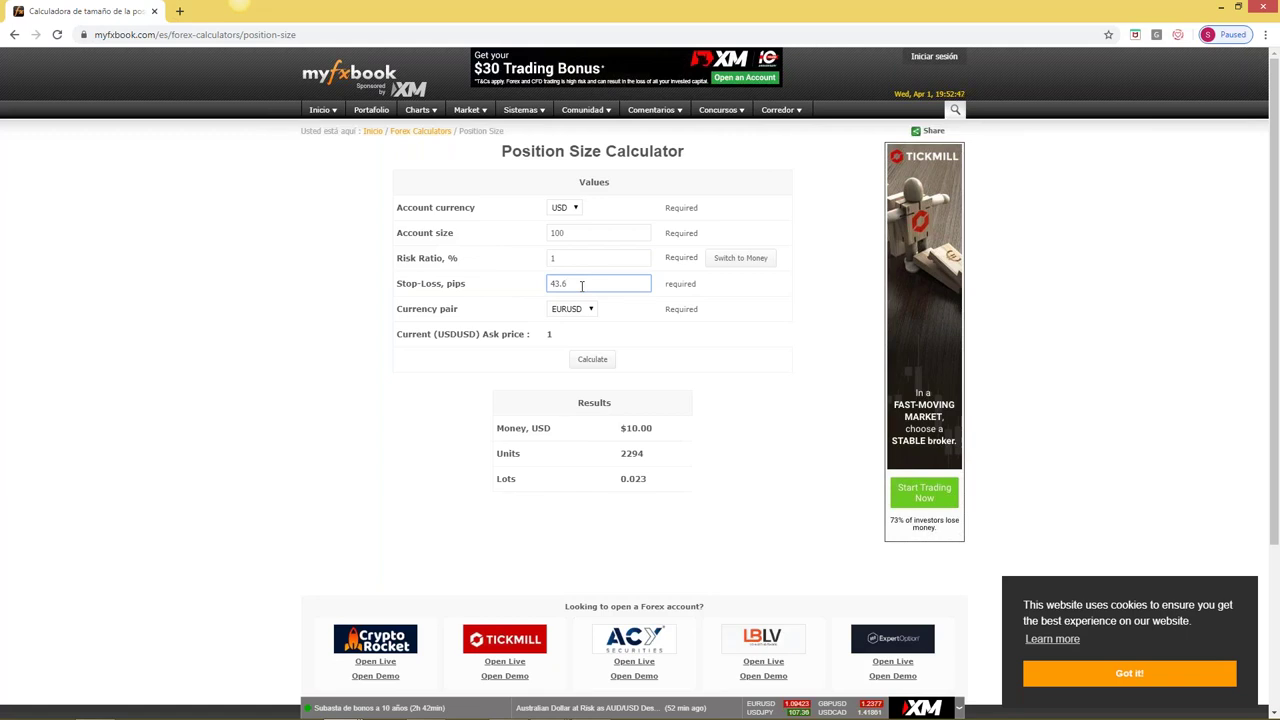
Switch back to MetaTrader 4, maximize the AUDUSD H1 chart and zoom in on its most recent candles
{"action": "mouse_move", "coordinate": [581, 716]}
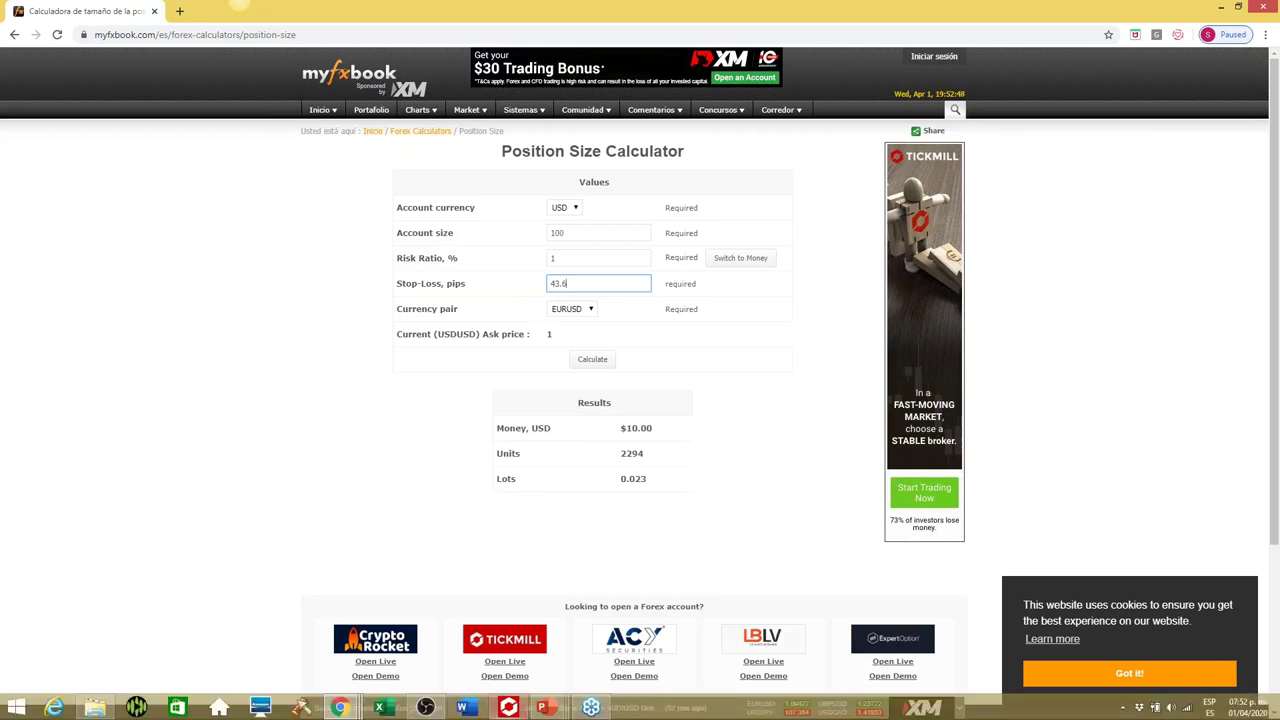
{"action": "left_click", "coordinate": [508, 707]}
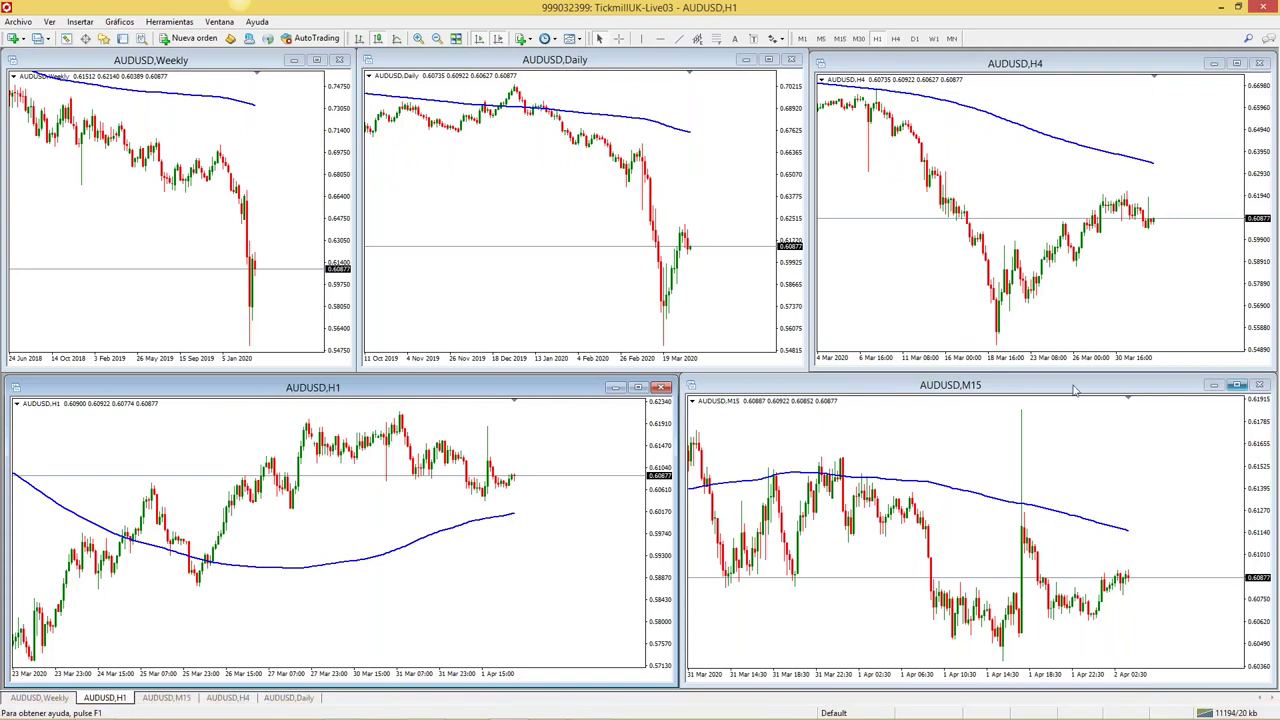
{"action": "left_click", "coordinate": [638, 388]}
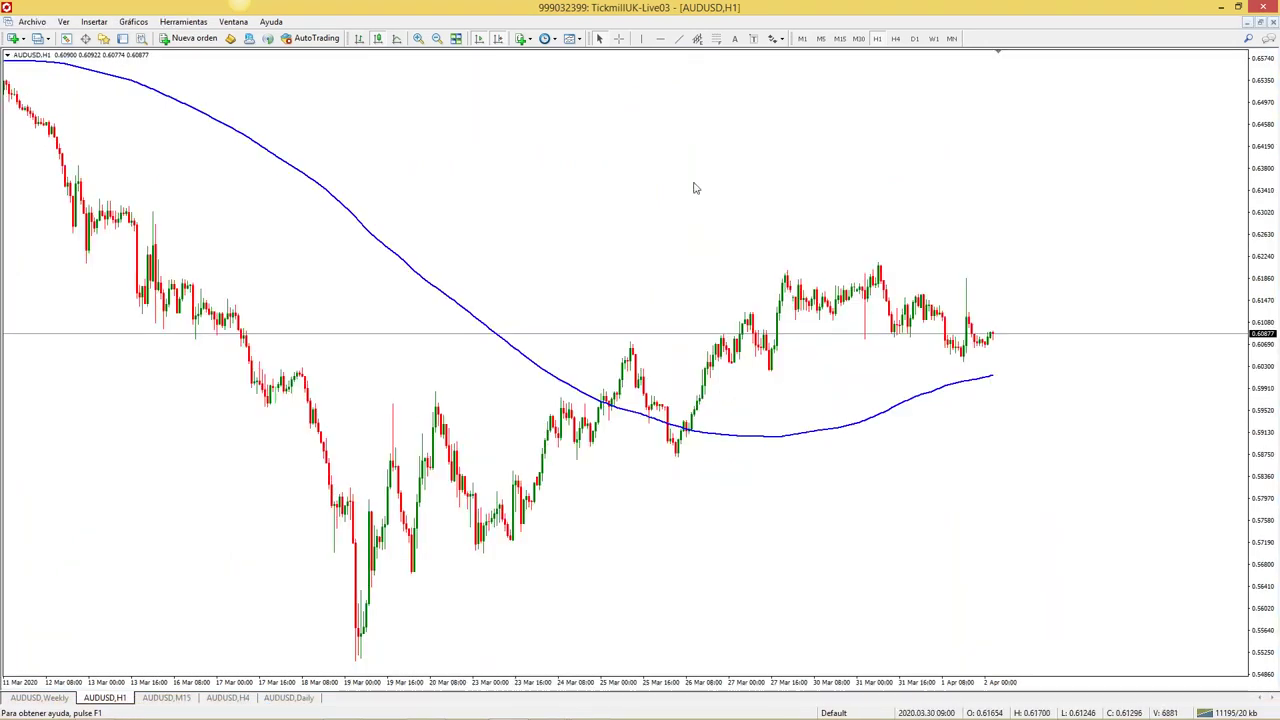
{"action": "left_click", "coordinate": [418, 39]}
{"action": "left_click", "coordinate": [418, 39]}
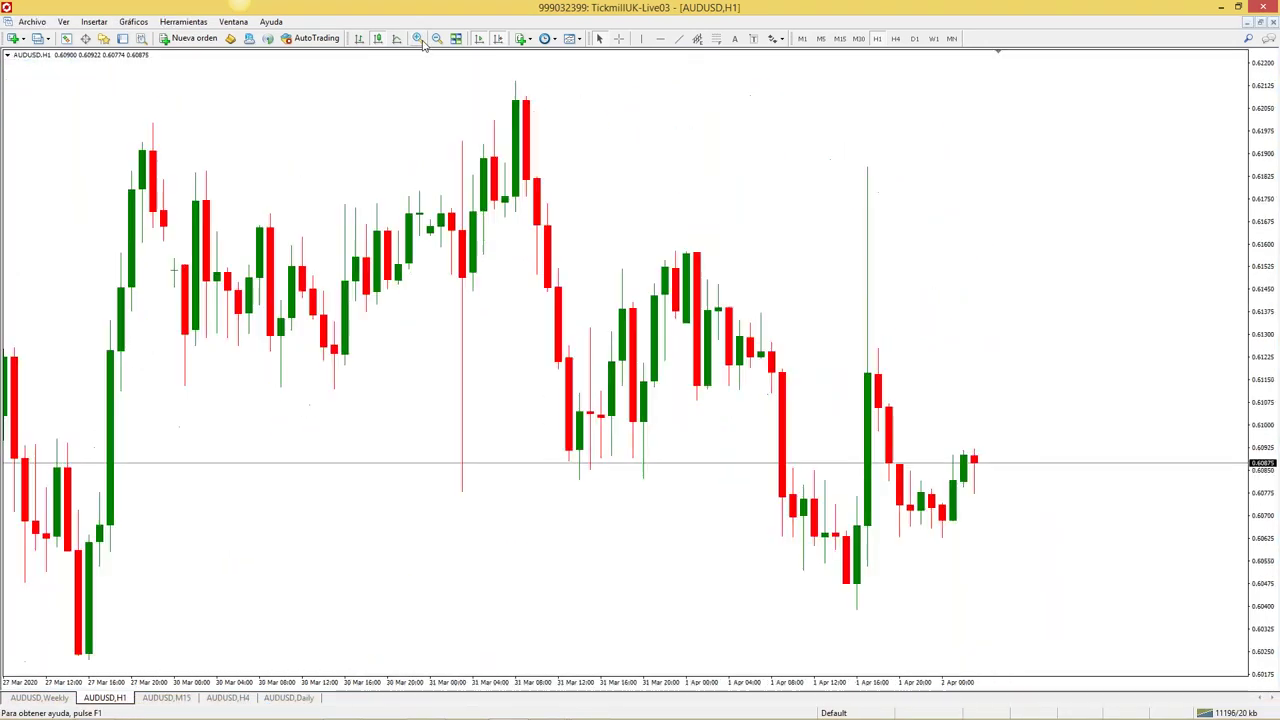
Restore the maximized AUDUSD H1 chart to its window among the tiled charts and zoom it out
{"action": "left_click", "coordinate": [418, 39]}
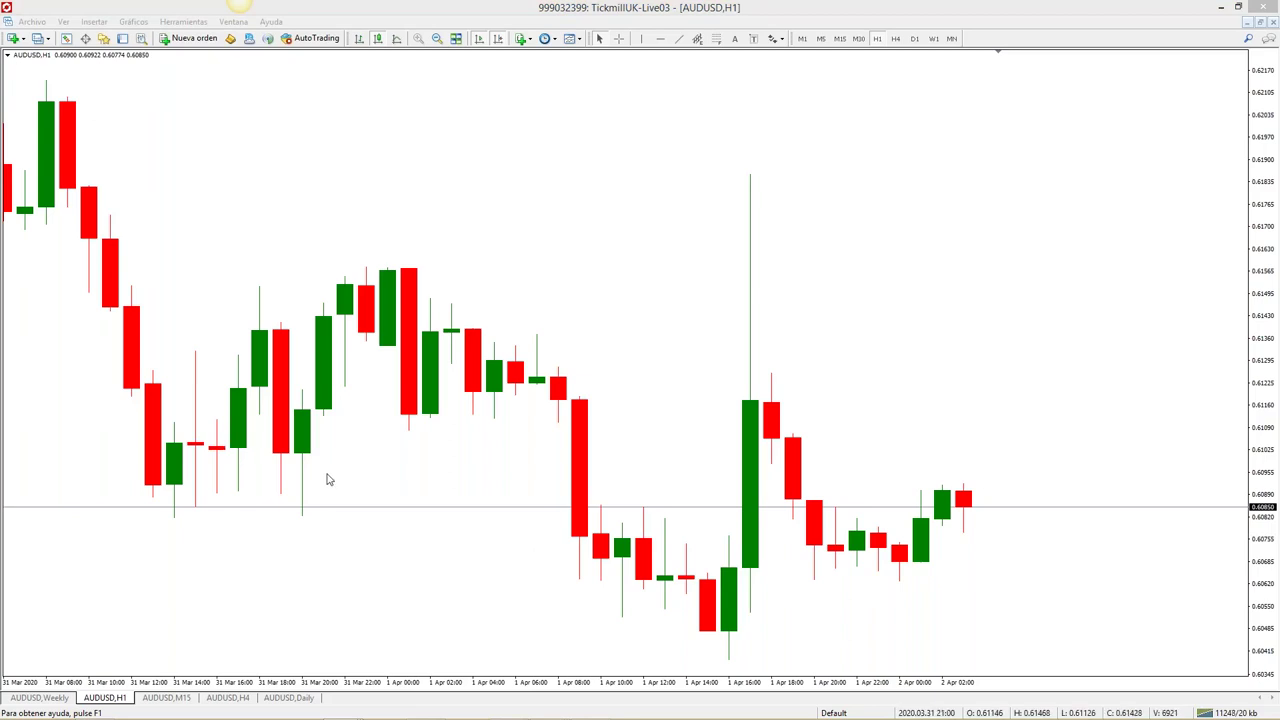
{"action": "left_click", "coordinate": [437, 38]}
{"action": "left_click", "coordinate": [1260, 22]}
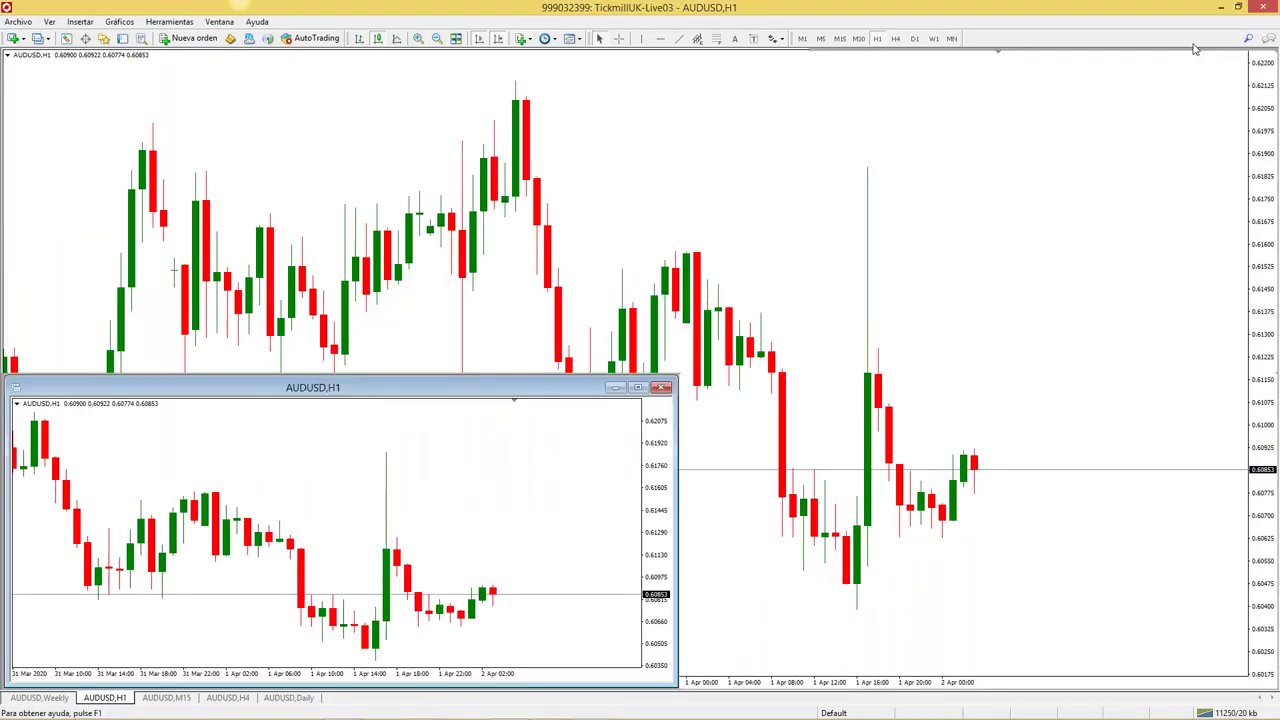
{"action": "left_click", "coordinate": [437, 38]}
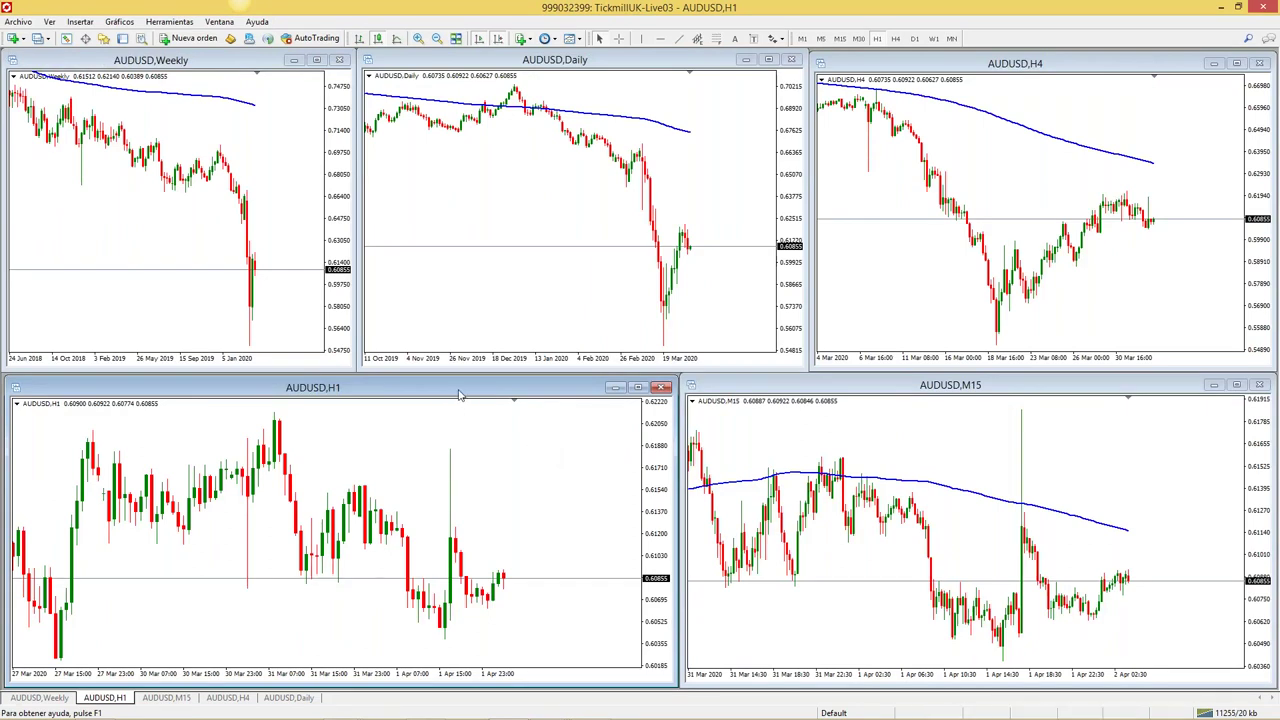
Show the Market Watch symbol list beside the tiled charts and hide it again
{"action": "key", "text": "ctrl+m"}
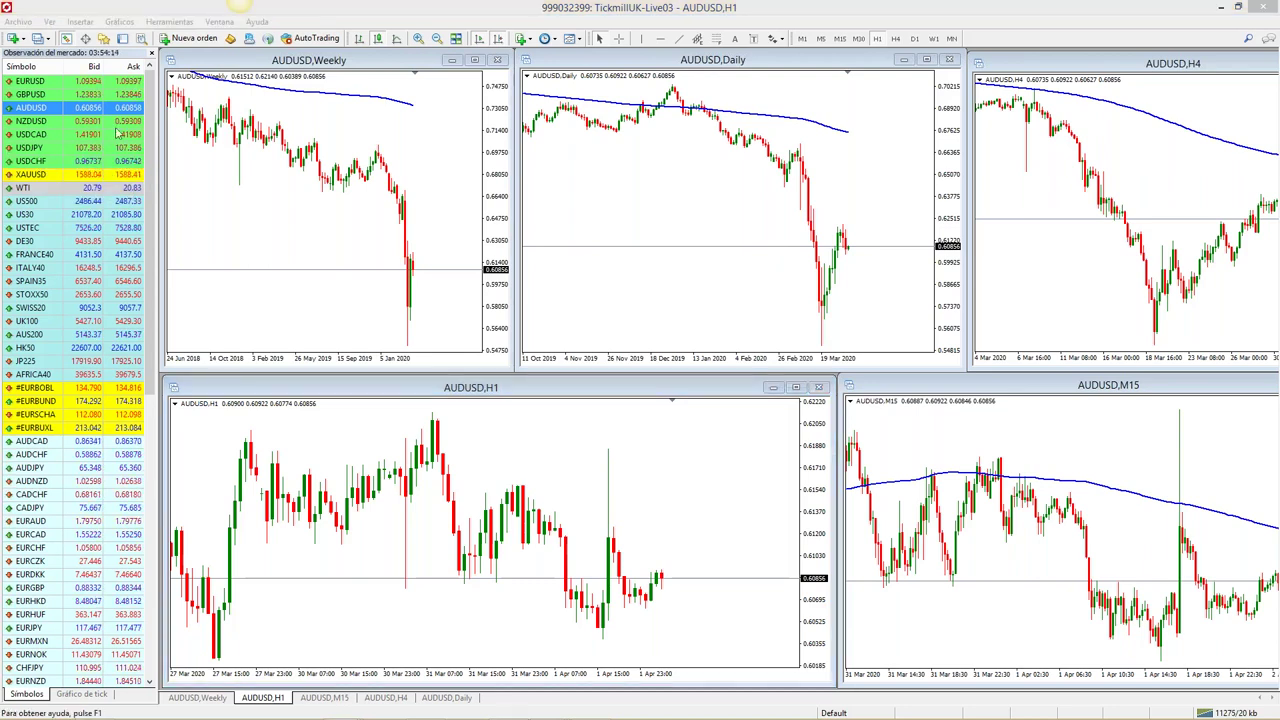
{"action": "left_click", "coordinate": [529, 486]}
{"action": "key", "text": "ctrl+m"}
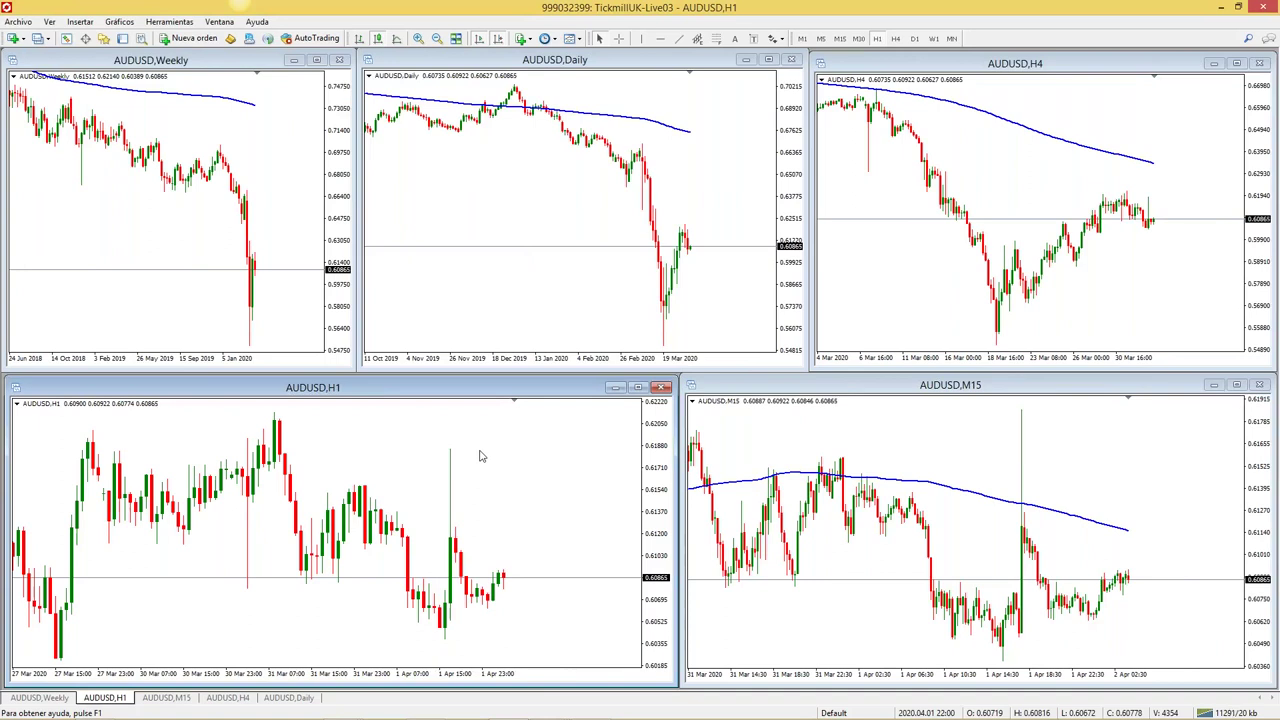
Maximize the AUDUSD H1 chart and draw an upward Fibonacci retracement with stop loss at about 0.59799 and entry at about 0.60035
{"action": "left_click", "coordinate": [429, 223]}
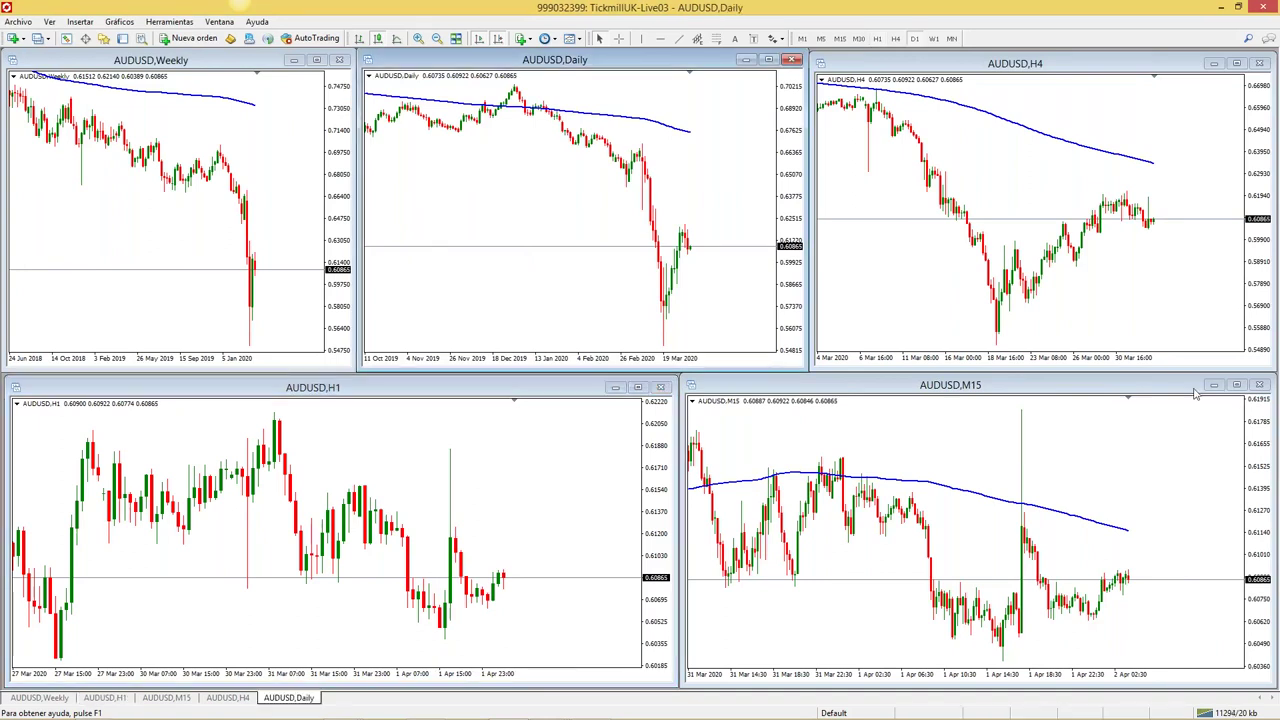
{"action": "left_click", "coordinate": [637, 391]}
{"action": "left_click", "coordinate": [637, 389]}
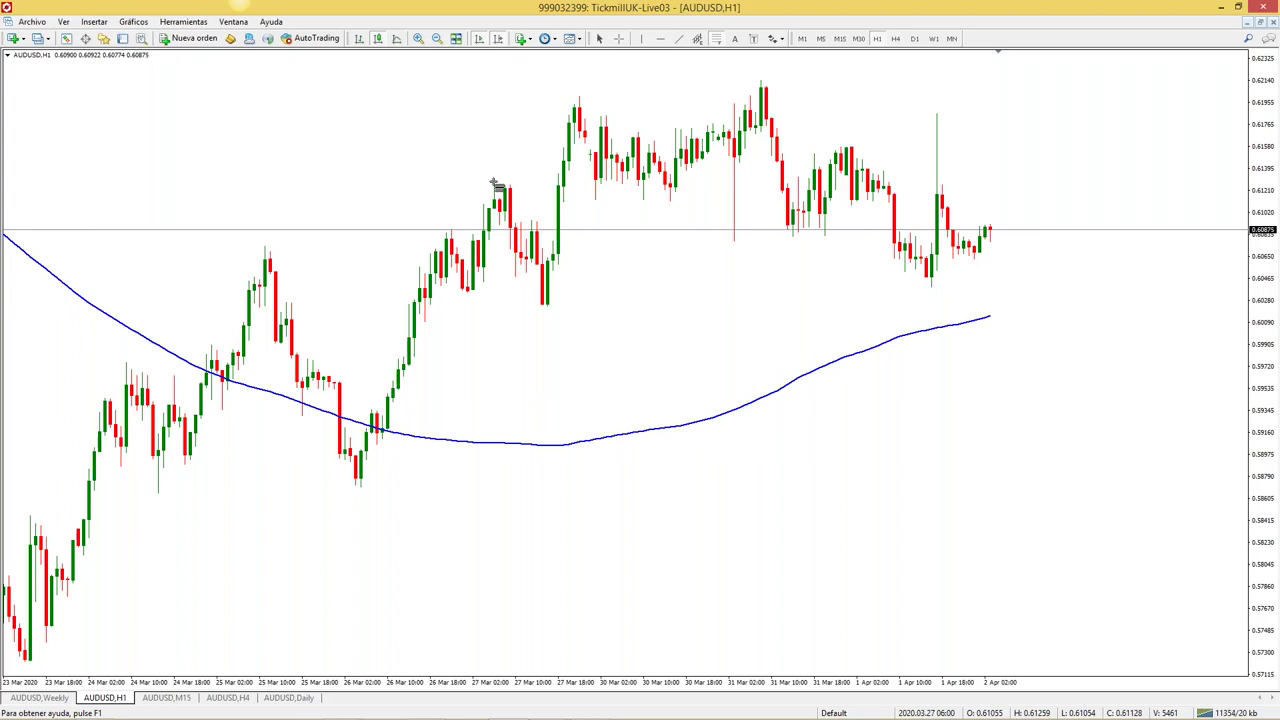
{"action": "left_click", "coordinate": [718, 39]}
{"action": "left_click_drag", "start_coordinate": [585, 332], "coordinate": [535, 361]}
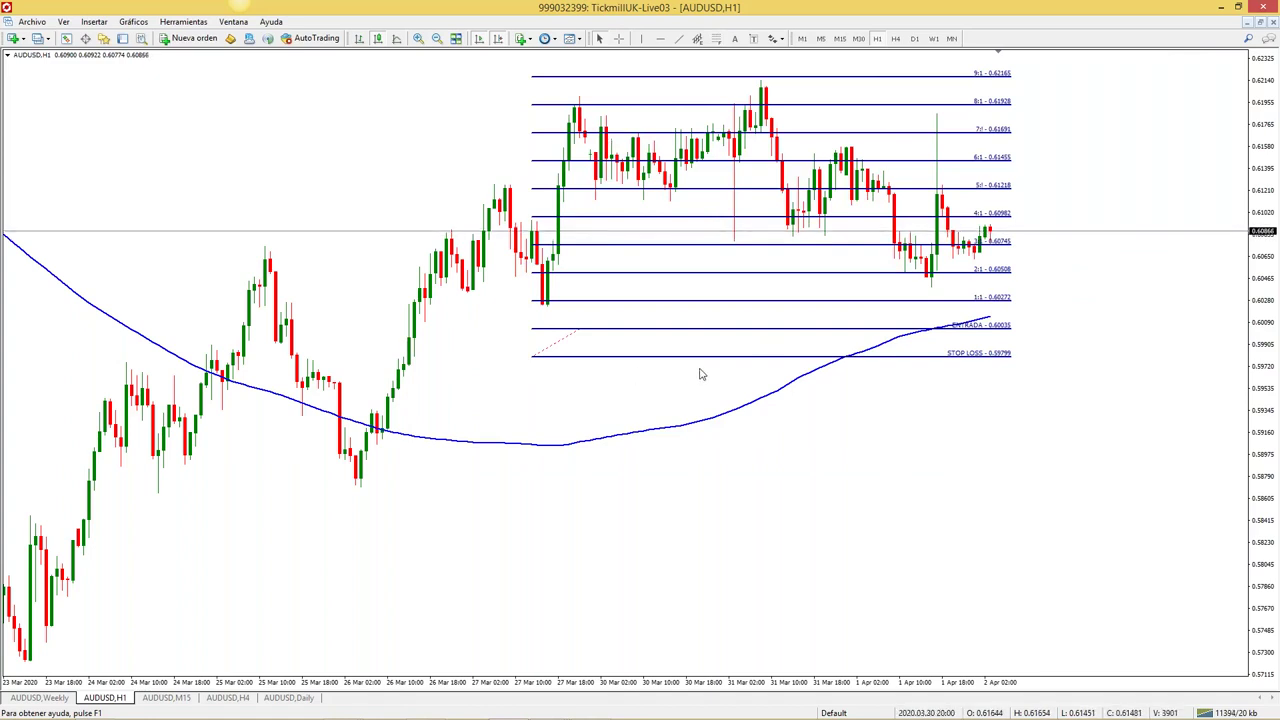
Open the drawn Fibonacci retracement's properties and examine its custom levels from 0 to 13 and their ratio descriptions
{"action": "right_click", "coordinate": [564, 339]}
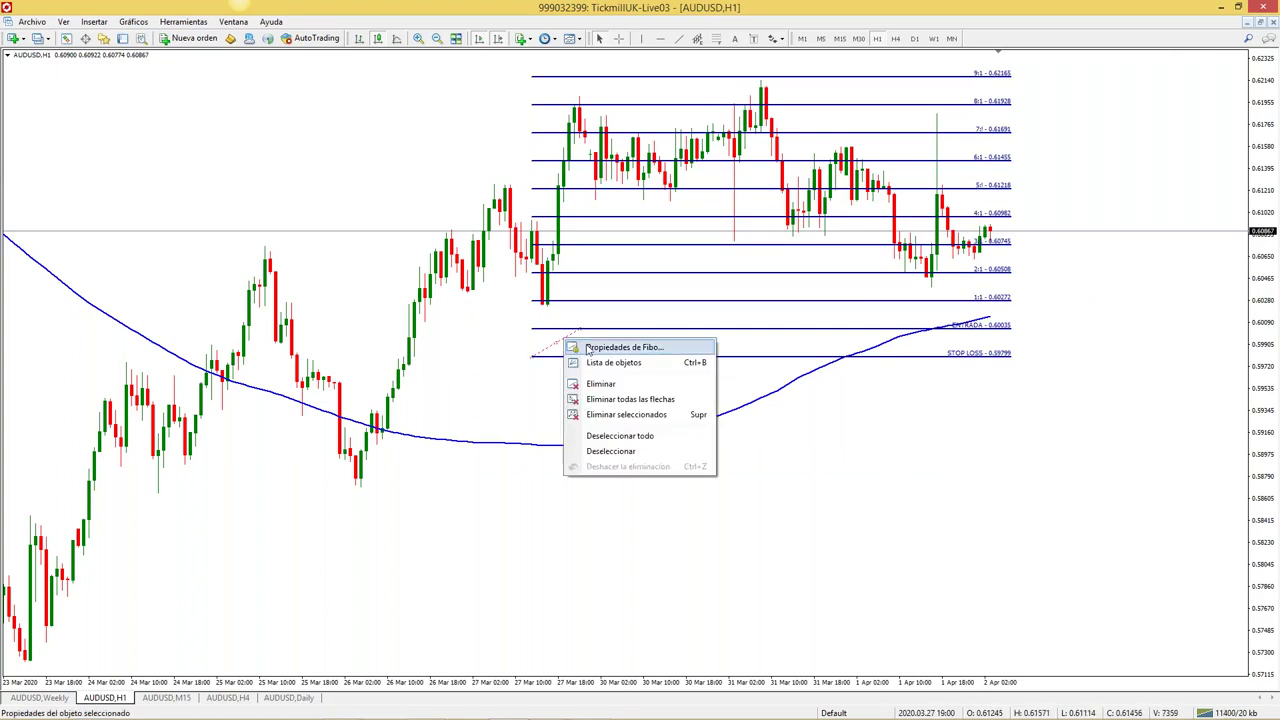
{"action": "left_click", "coordinate": [590, 349]}
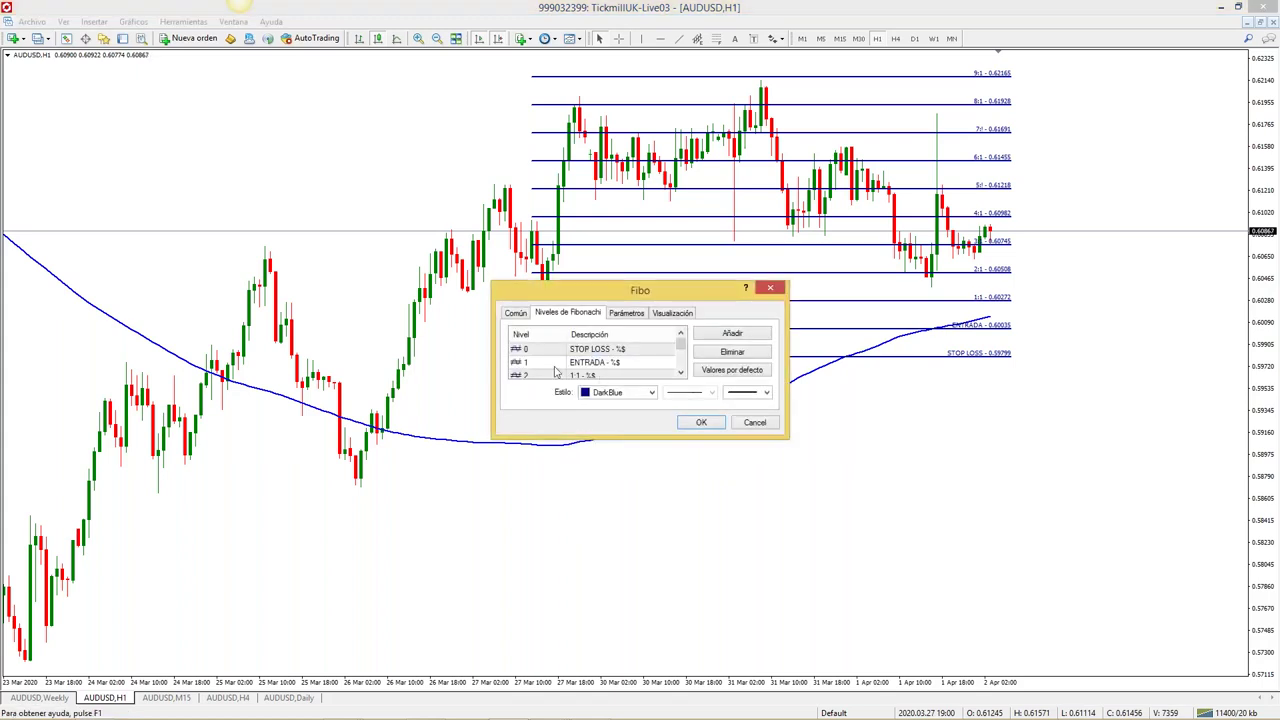
{"action": "left_click", "coordinate": [547, 349]}
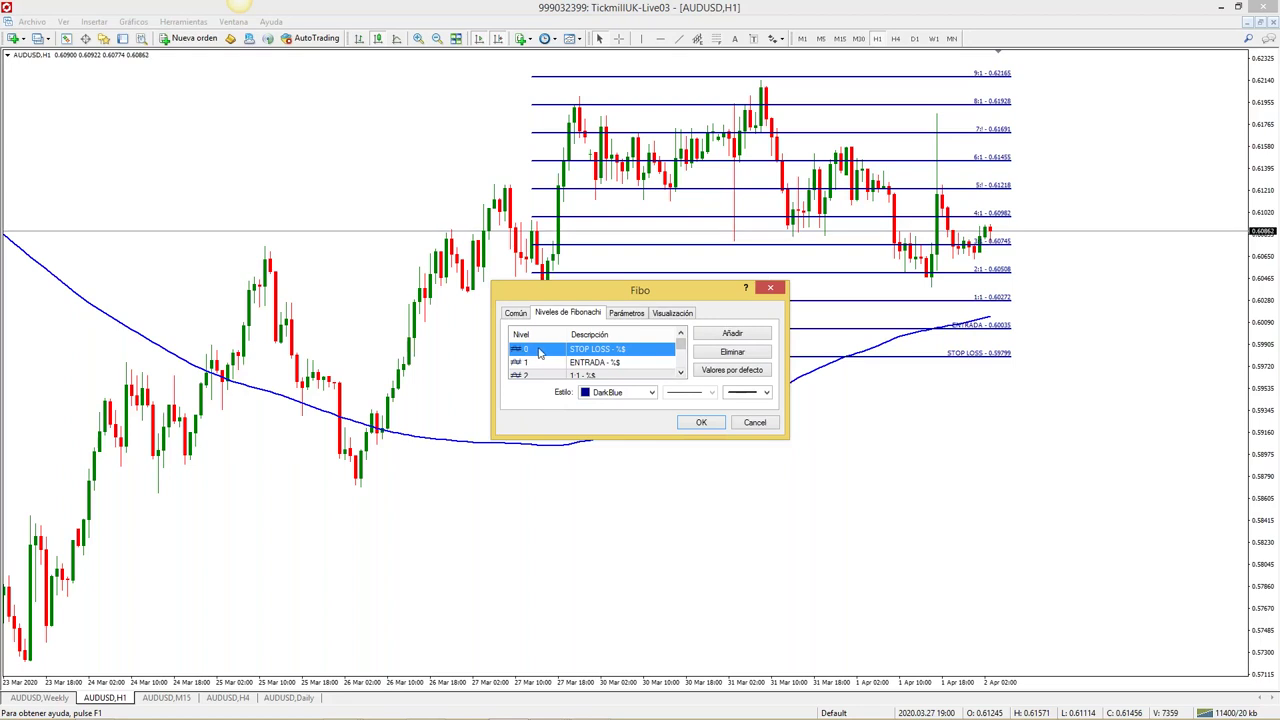
{"action": "left_click", "coordinate": [681, 373]}
{"action": "left_click", "coordinate": [681, 373]}
{"action": "left_click", "coordinate": [681, 373]}
{"action": "left_click", "coordinate": [681, 373]}
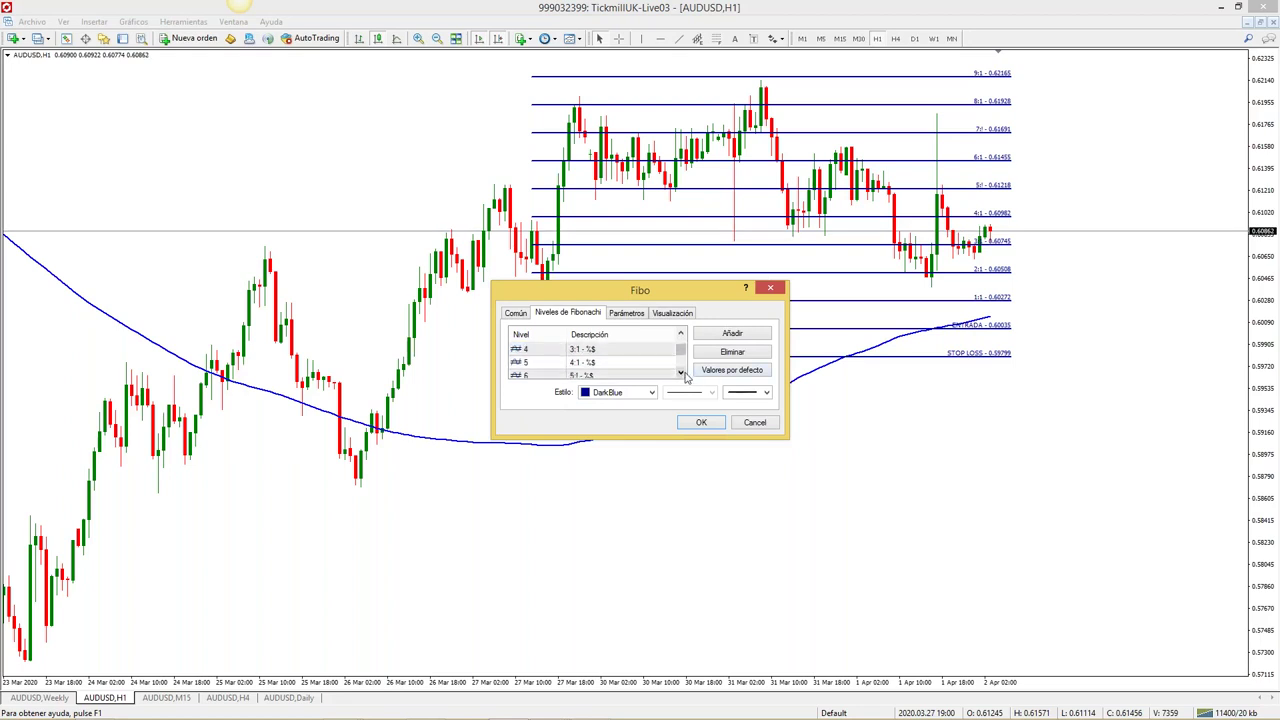
{"action": "left_click", "coordinate": [681, 373]}
{"action": "left_click", "coordinate": [681, 373]}
{"action": "left_click", "coordinate": [681, 373]}
{"action": "left_click", "coordinate": [681, 373]}
{"action": "left_click", "coordinate": [681, 373]}
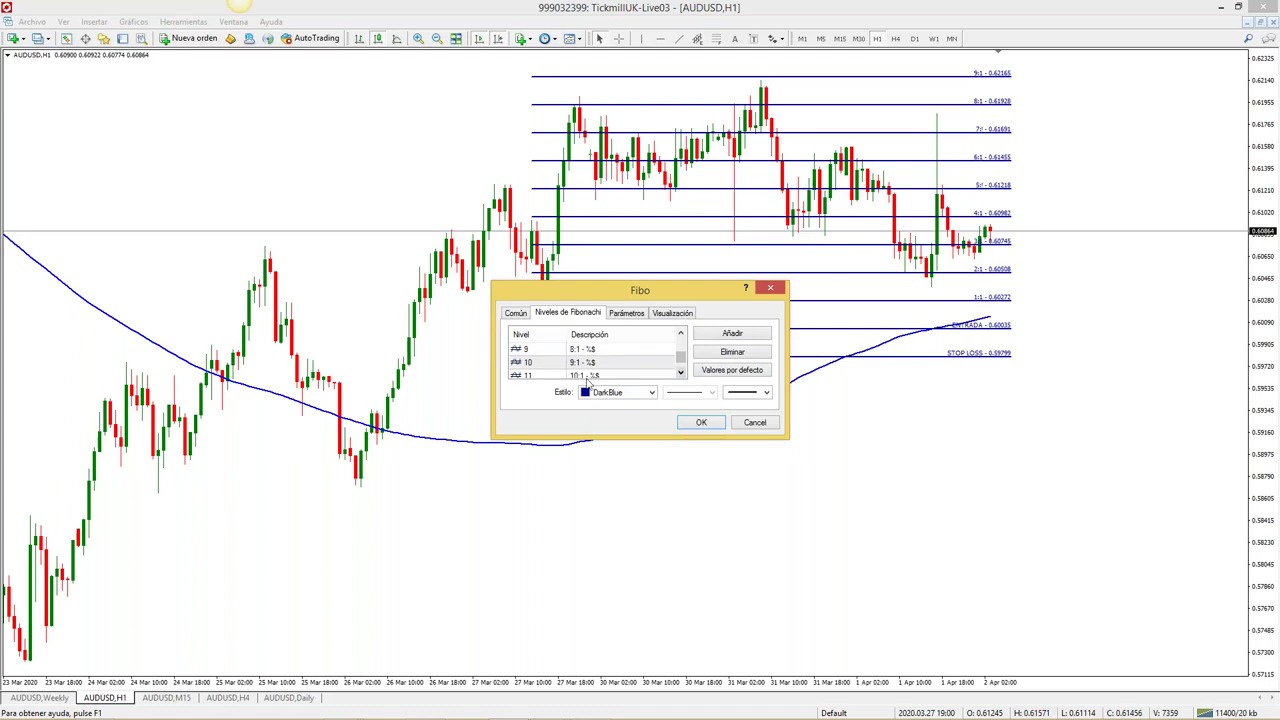
{"action": "double_click", "coordinate": [540, 363]}
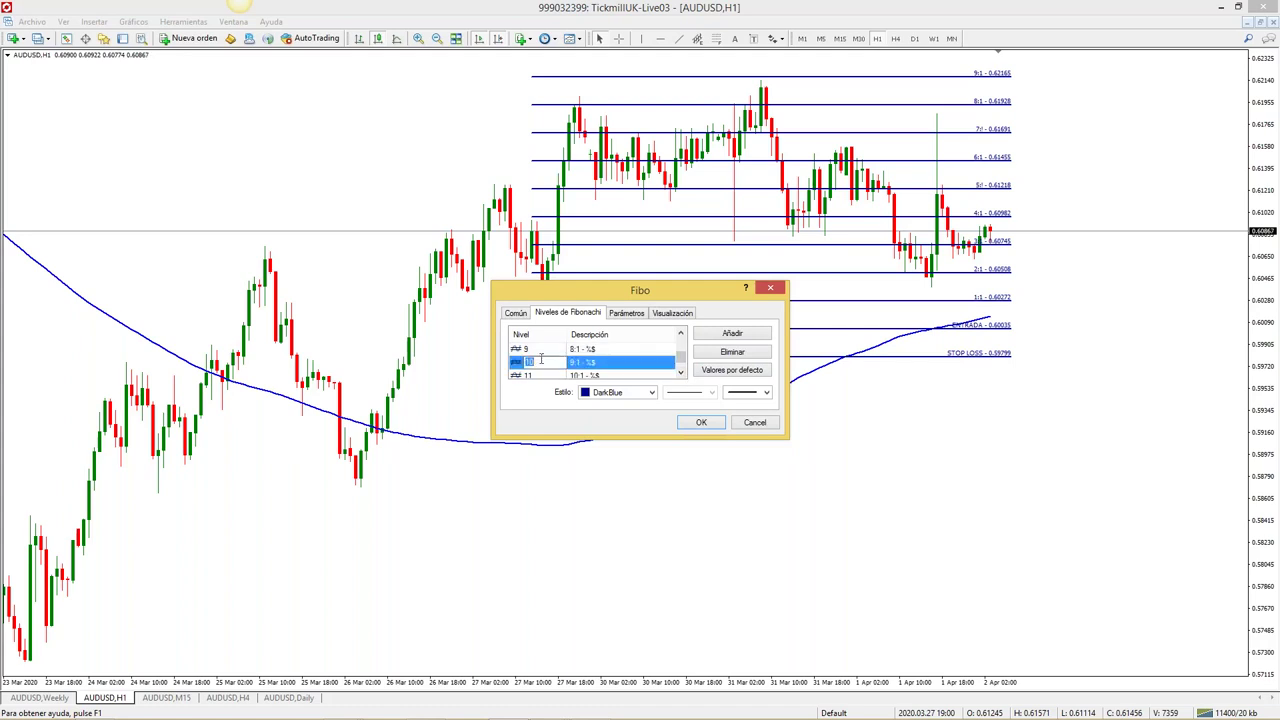
{"action": "left_click", "coordinate": [681, 333]}
{"action": "left_click", "coordinate": [681, 333]}
{"action": "left_click", "coordinate": [681, 333]}
{"action": "left_click", "coordinate": [681, 333]}
{"action": "left_click", "coordinate": [681, 333]}
{"action": "left_click", "coordinate": [681, 333]}
{"action": "left_click", "coordinate": [681, 333]}
{"action": "left_click", "coordinate": [681, 333]}
{"action": "left_click", "coordinate": [681, 372]}
{"action": "scroll", "coordinate": [681, 373], "scroll_direction": "down", "scroll_amount": 4}
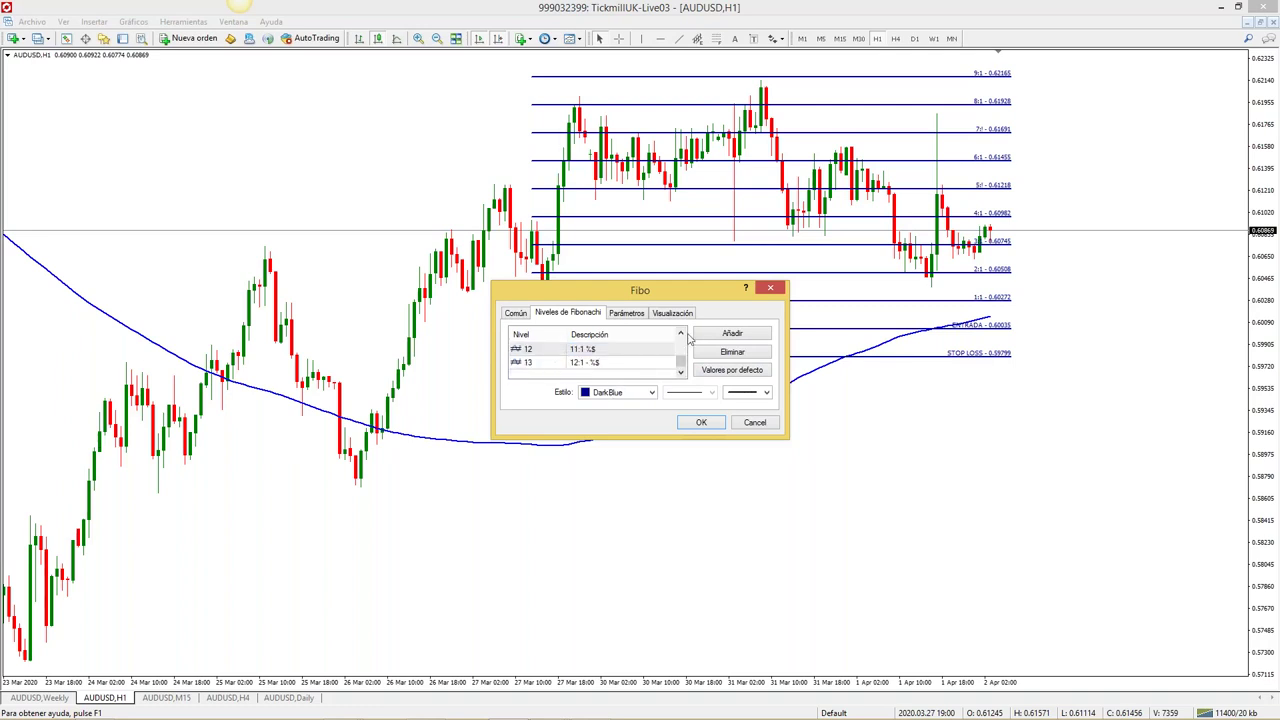
{"action": "scroll", "coordinate": [681, 336], "scroll_direction": "up", "scroll_amount": 4}
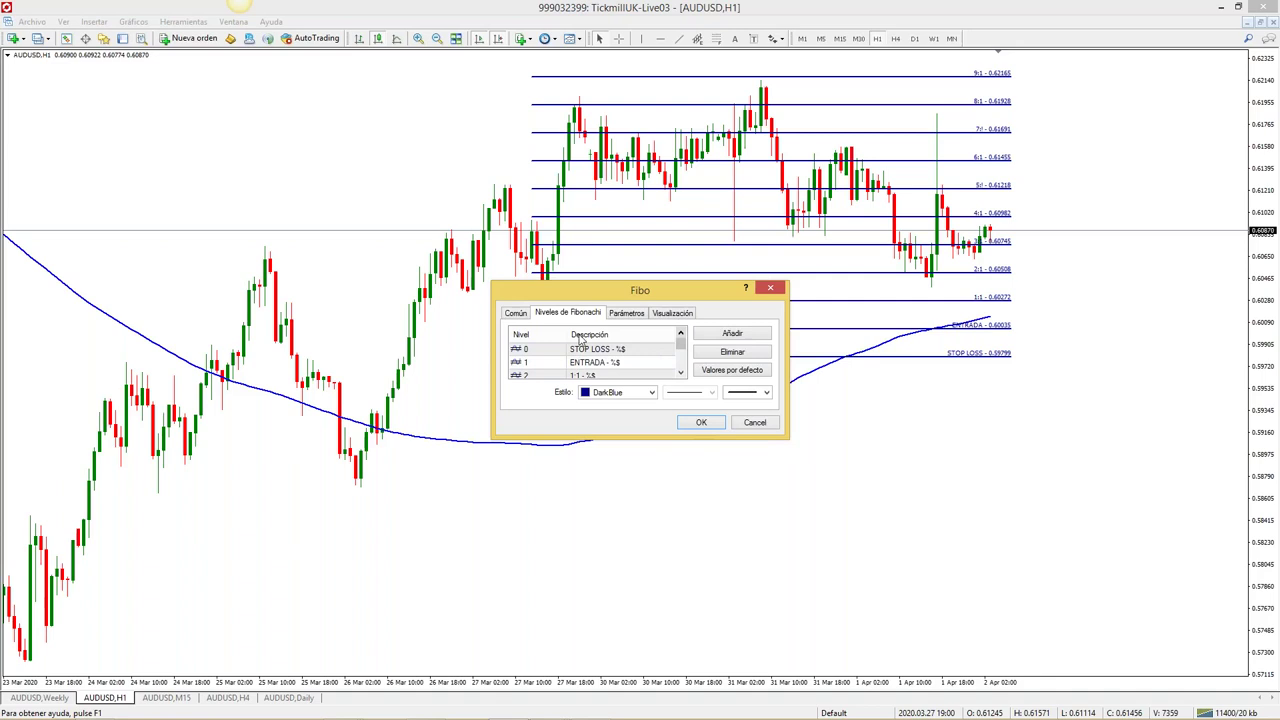
Re-enter the Fibonacci level descriptions as STOP LOSS - %$ for level 0 and ENTRADA - %$ for level 1
{"action": "double_click", "coordinate": [631, 349]}
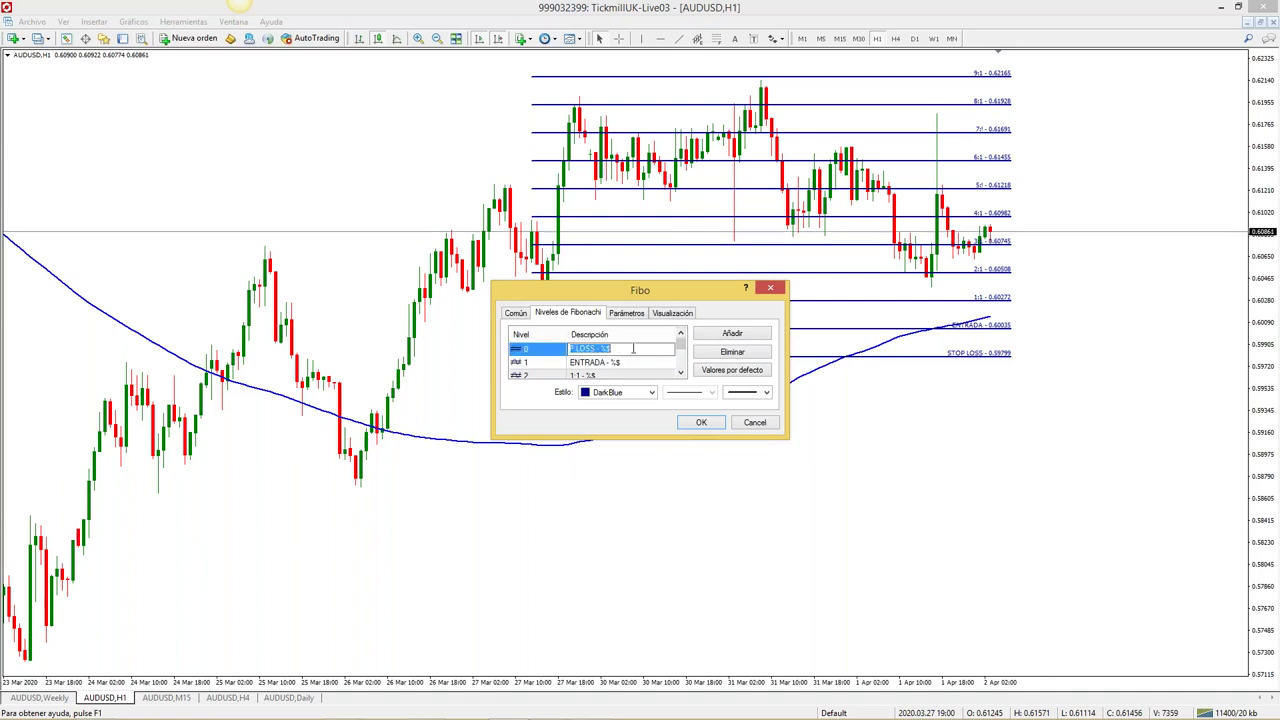
{"action": "type", "text": "STO"}
{"action": "type", "text": "P LOSS -"}
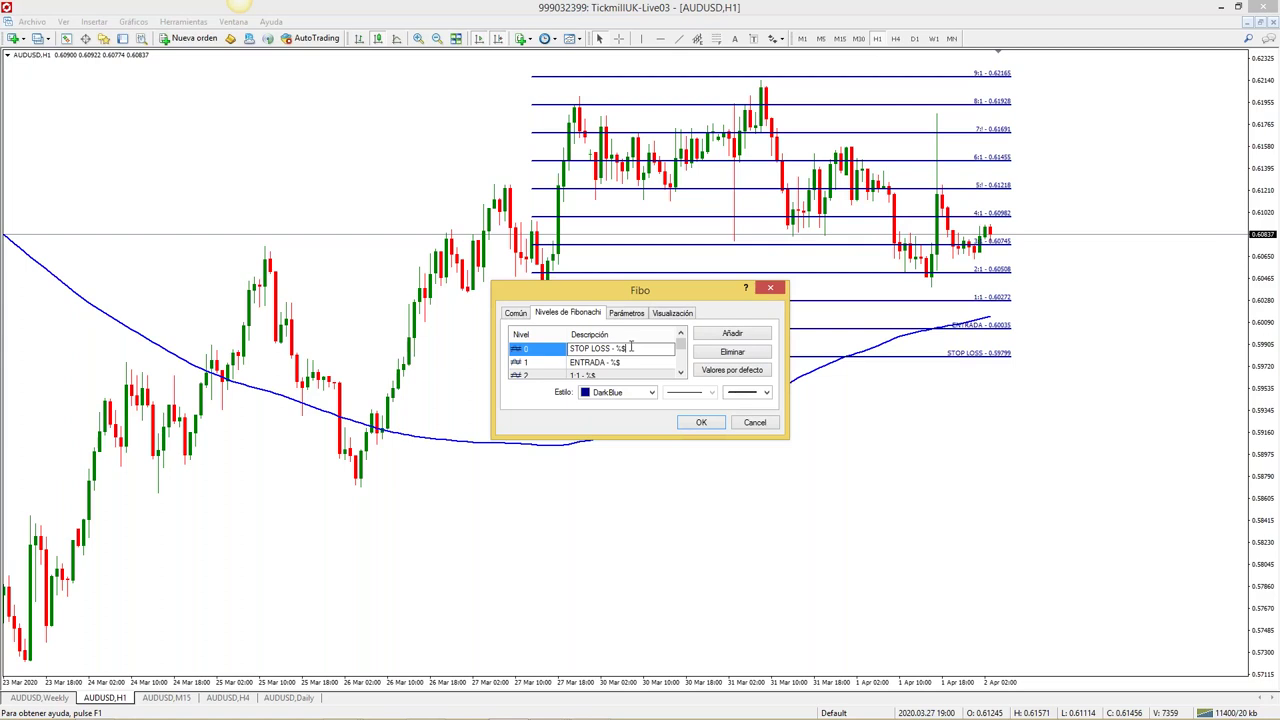
{"action": "left_click_drag", "start_coordinate": [625, 348], "coordinate": [612, 348]}
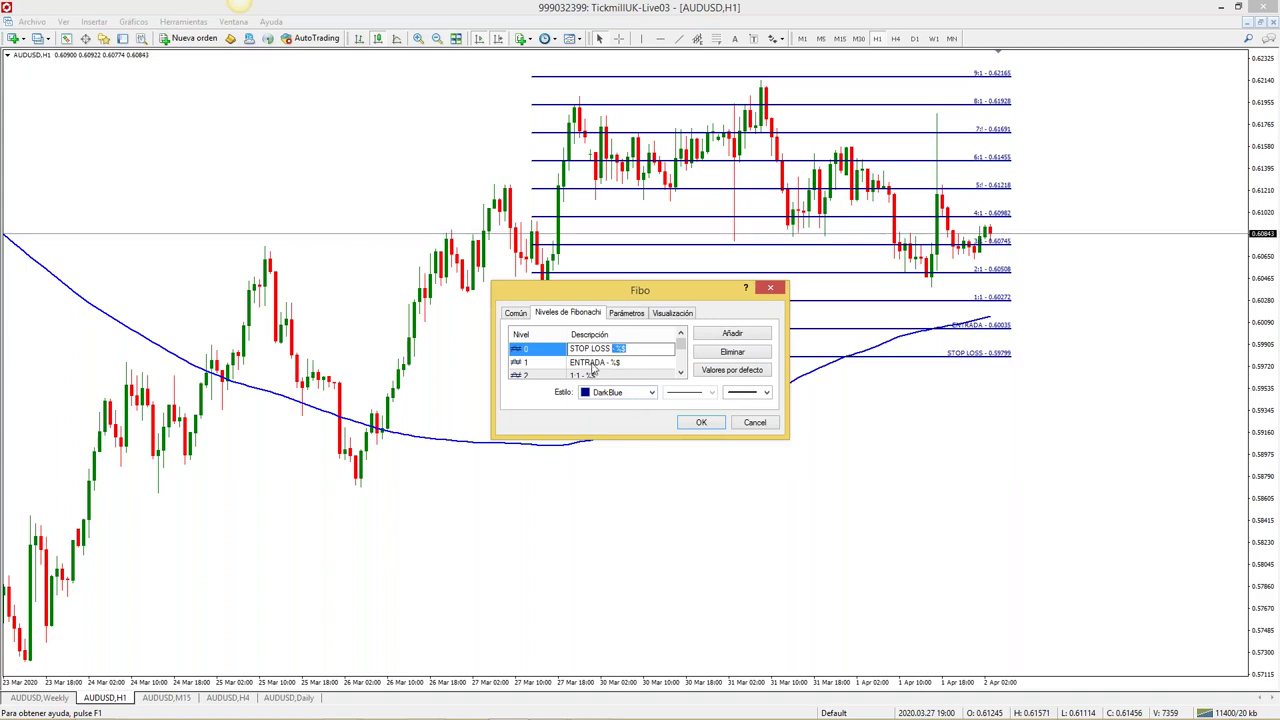
{"action": "left_click", "coordinate": [537, 365]}
{"action": "type", "text": "ENTR"}
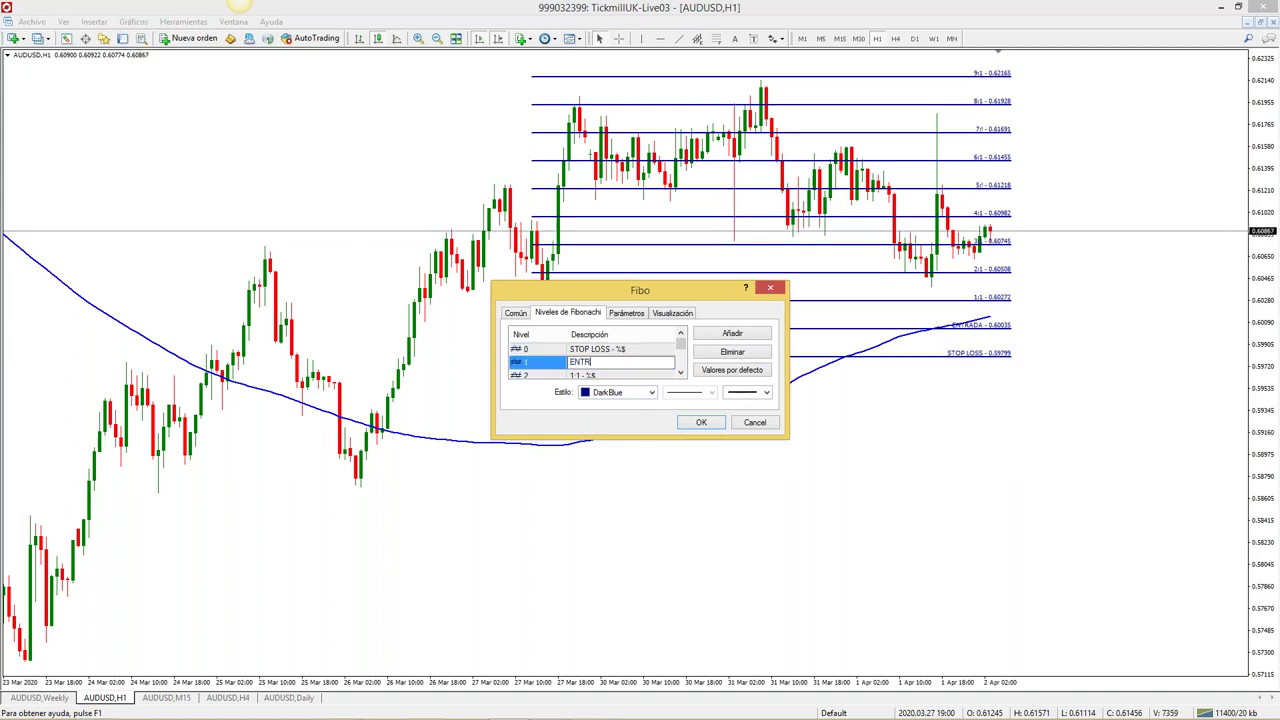
{"action": "type", "text": "ADA - %$"}
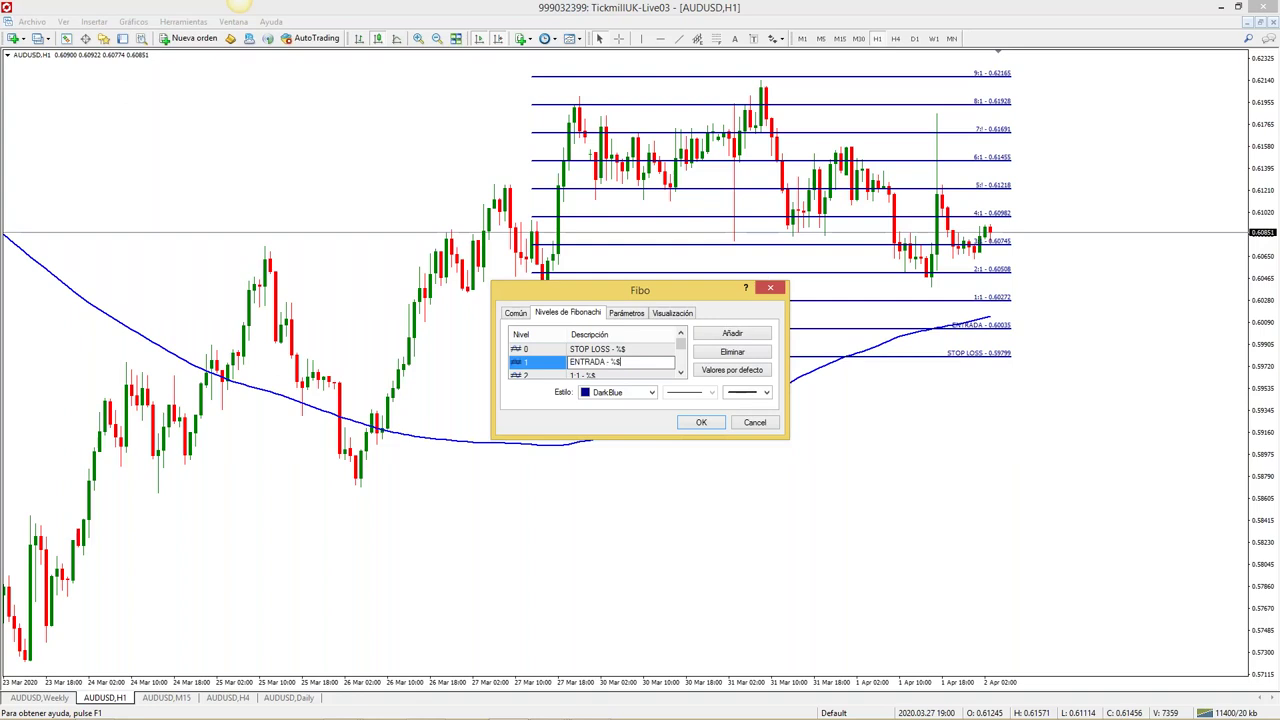
Add Fibonacci level 14 at the end of the level list with the description 13:1 - %$
{"action": "left_click", "coordinate": [680, 372]}
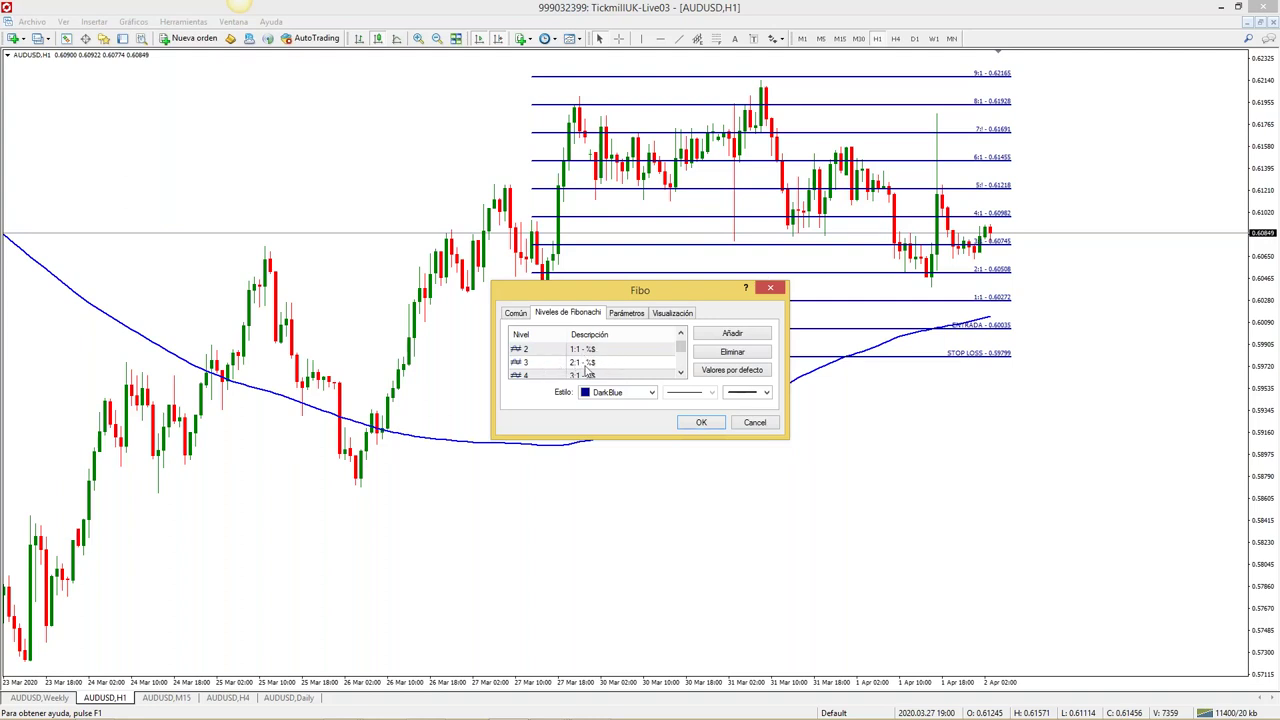
{"action": "left_click", "coordinate": [680, 372]}
{"action": "left_click", "coordinate": [680, 373]}
{"action": "left_click", "coordinate": [680, 373]}
{"action": "left_click", "coordinate": [680, 373]}
{"action": "left_click", "coordinate": [680, 373]}
{"action": "left_click", "coordinate": [680, 373]}
{"action": "left_click", "coordinate": [680, 373]}
{"action": "left_click", "coordinate": [680, 373]}
{"action": "left_click", "coordinate": [680, 373]}
{"action": "left_click", "coordinate": [680, 373]}
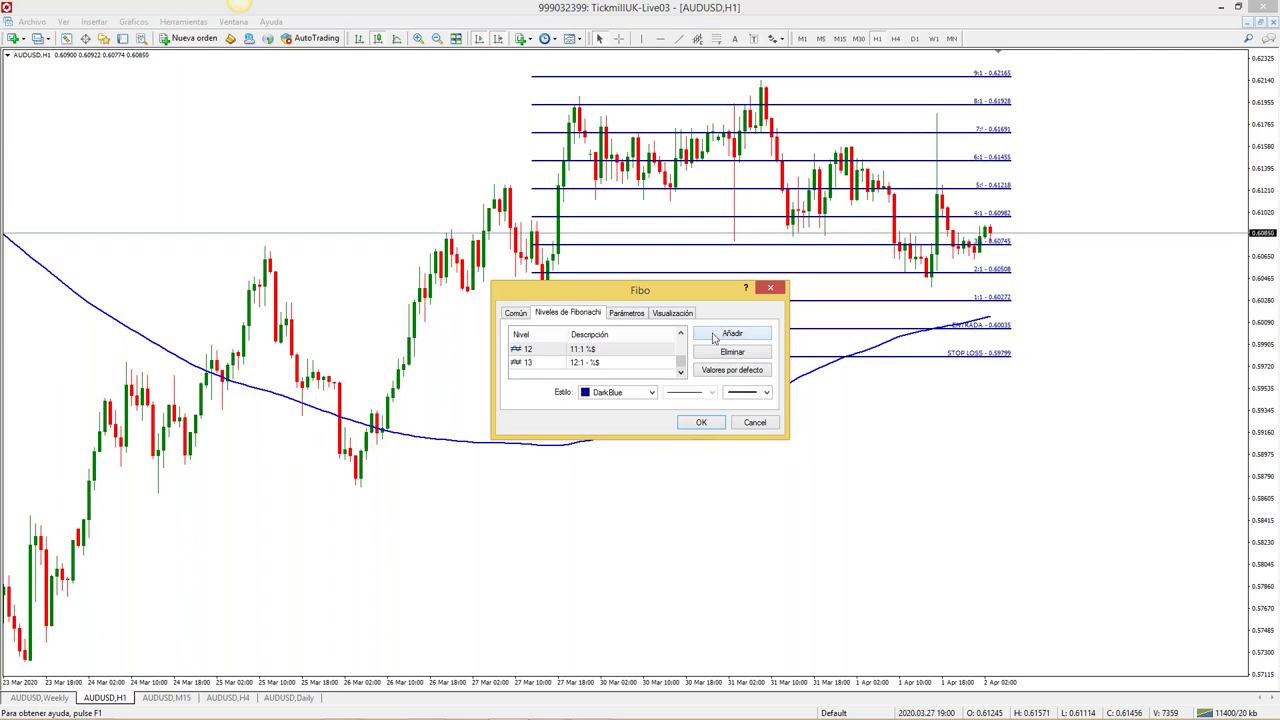
{"action": "left_click", "coordinate": [715, 338]}
{"action": "type", "text": "14"}
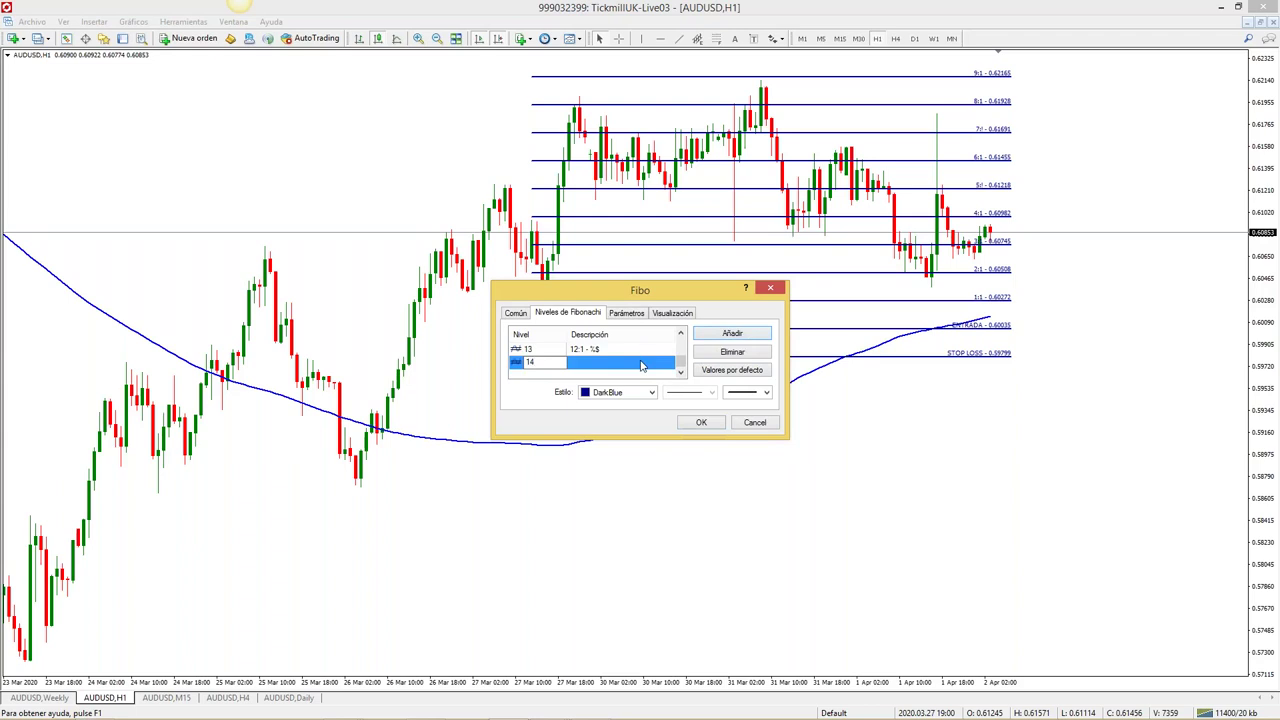
{"action": "left_click", "coordinate": [641, 358]}
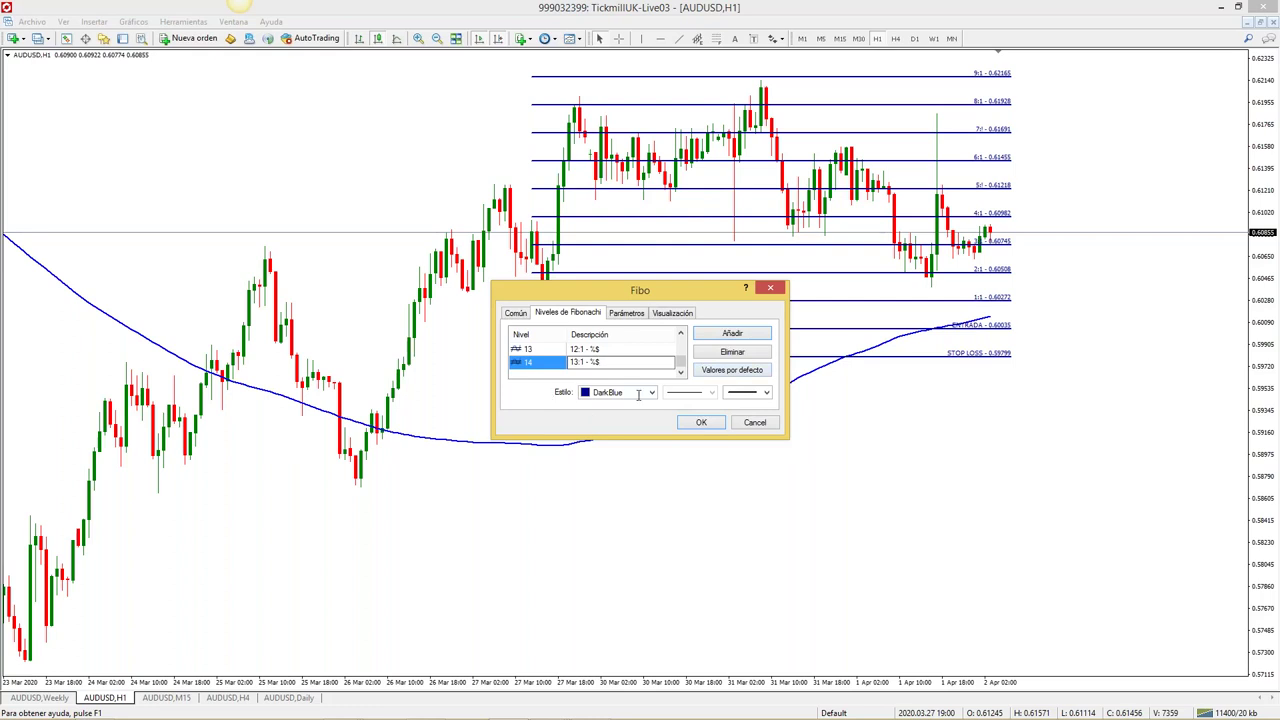
Choose the line thickness for the Fibonacci levels and accept the object's properties
{"action": "left_click", "coordinate": [765, 393]}
{"action": "left_click", "coordinate": [766, 394]}
{"action": "left_click", "coordinate": [748, 408]}
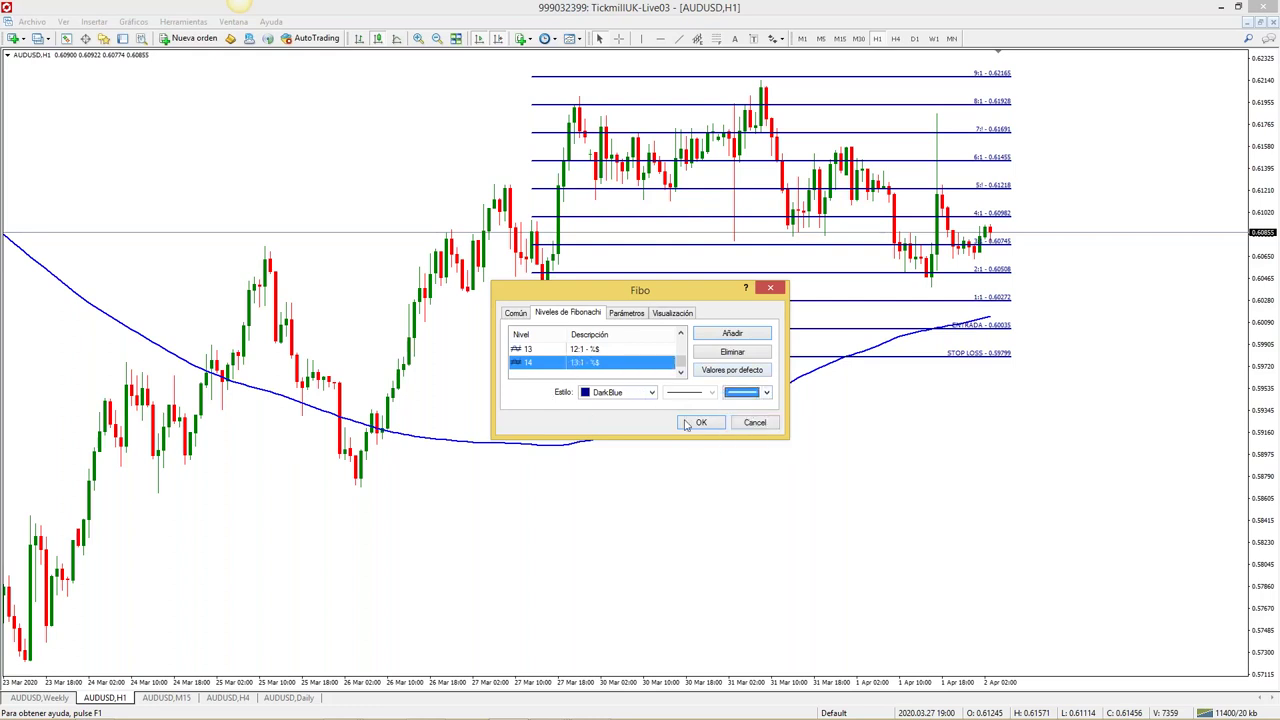
{"action": "left_click", "coordinate": [700, 423]}
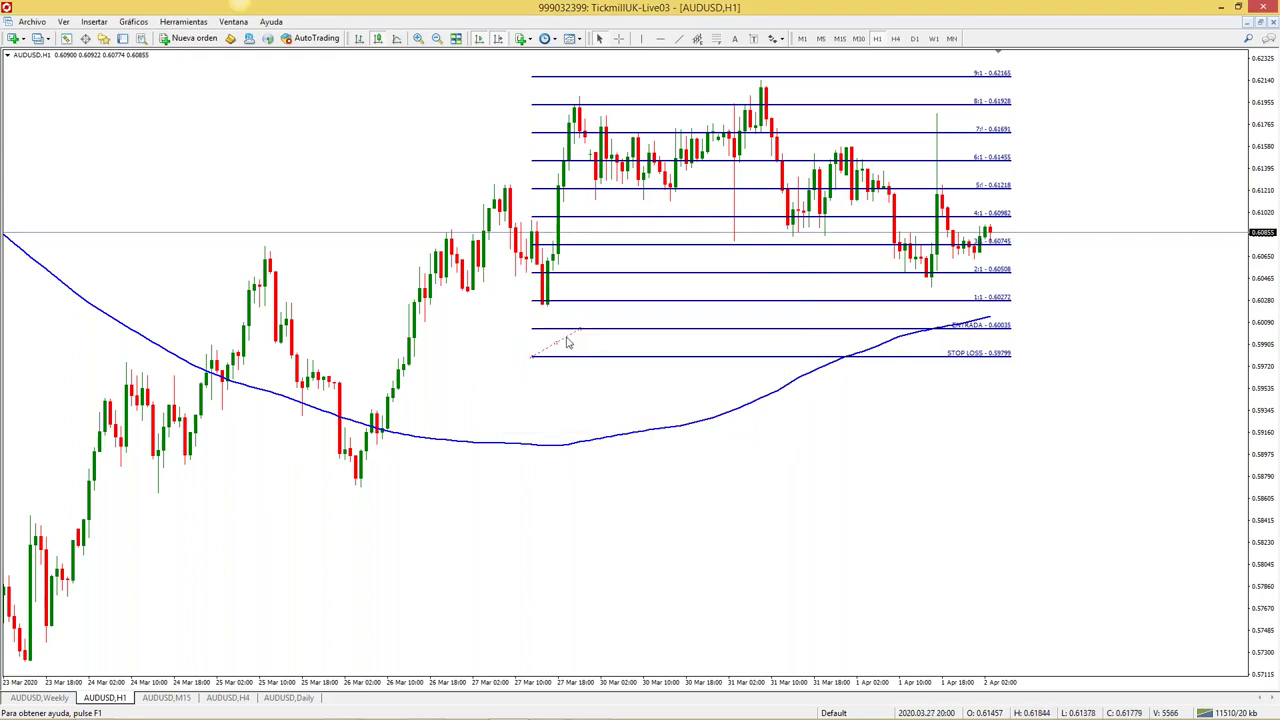
Replace the Fibonacci retracement with a downward one on the latest candles, with stop loss at about 0.60953 and entry at about 0.60559
{"action": "left_click_drag", "start_coordinate": [516, 350], "coordinate": [356, 425]}
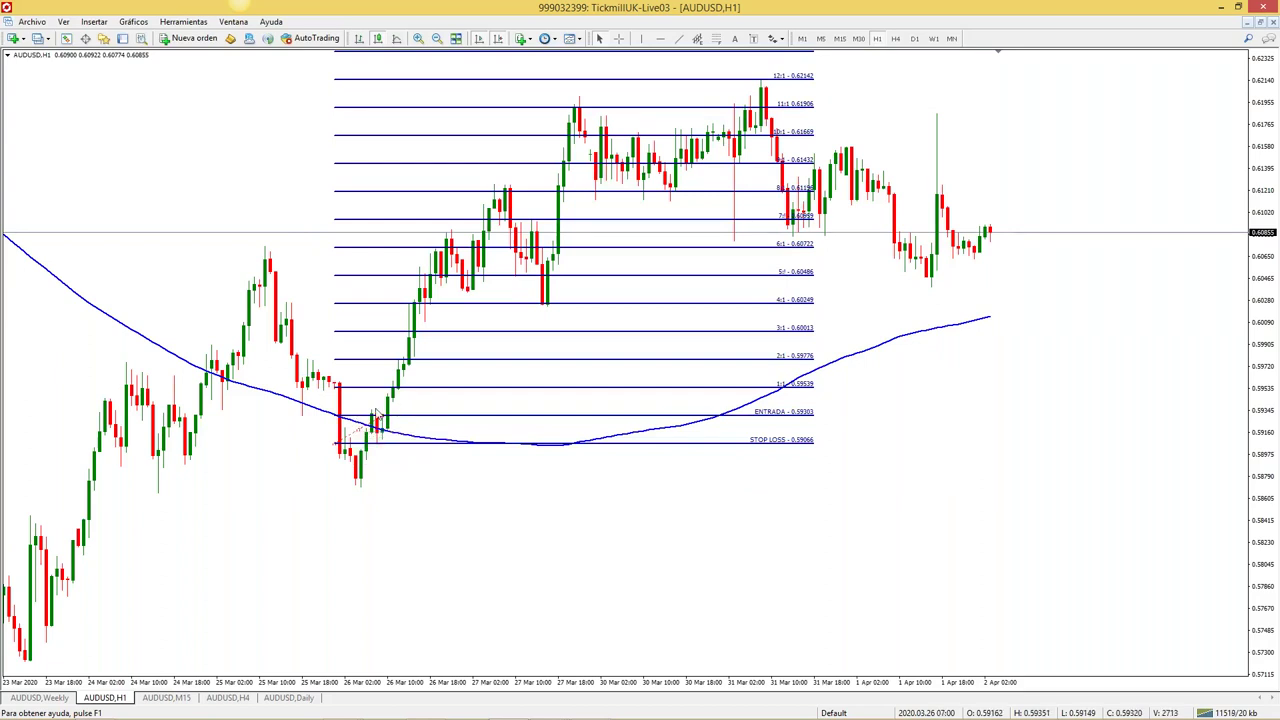
{"action": "left_click_drag", "start_coordinate": [393, 425], "coordinate": [614, 320]}
{"action": "key", "text": "Delete"}
{"action": "left_click", "coordinate": [716, 38]}
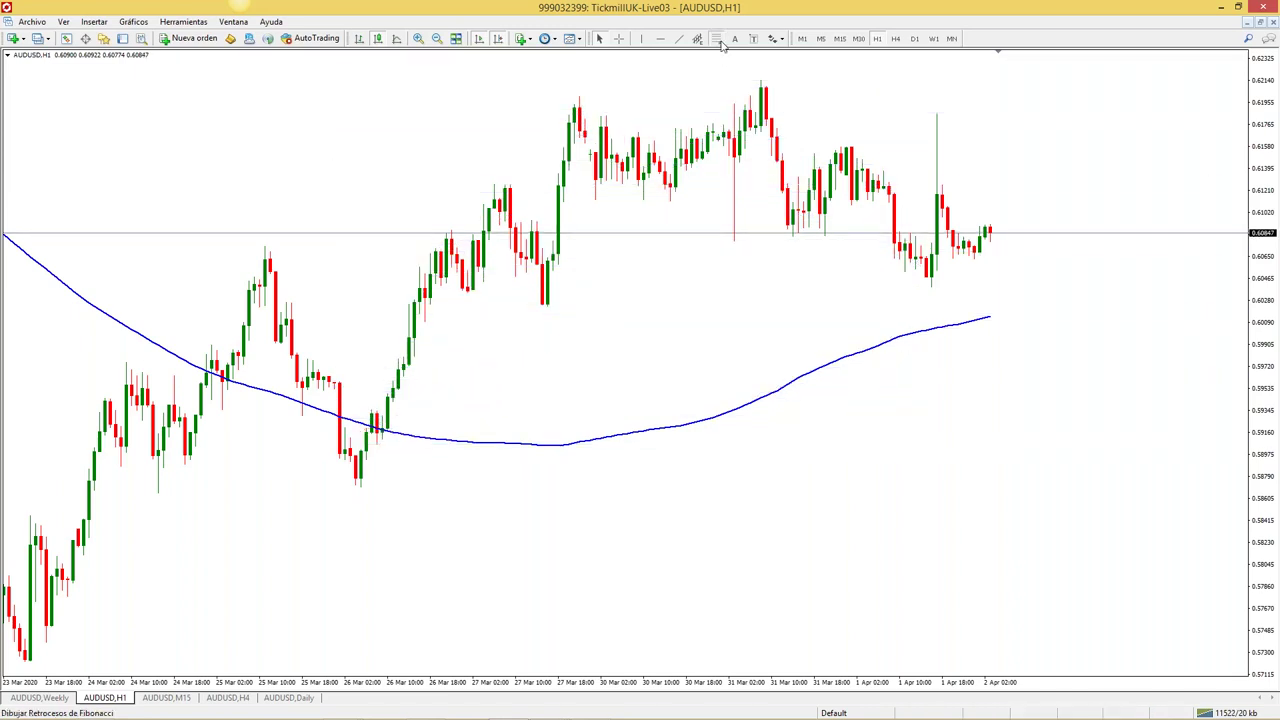
{"action": "left_click_drag", "start_coordinate": [965, 268], "coordinate": [908, 220]}
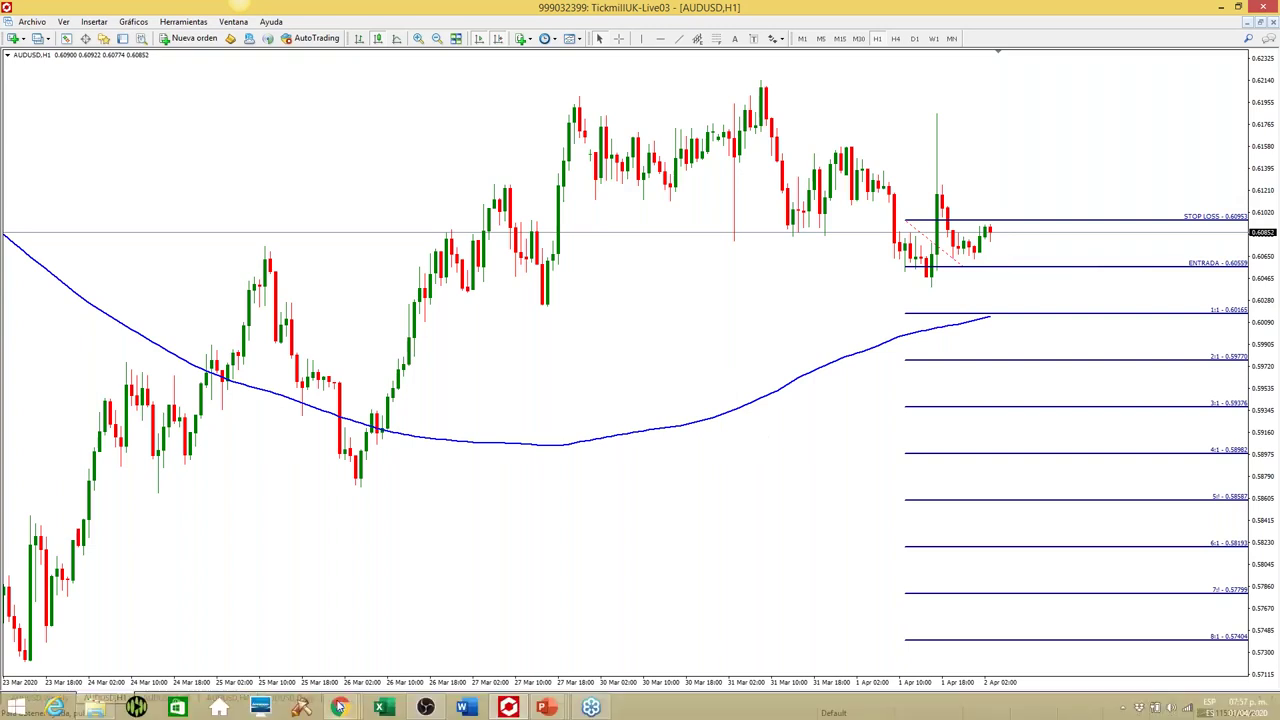
Switch to the Myfxbook Position Size Calculator in Chrome and set the stop-loss to 39.4 pips
{"action": "left_click", "coordinate": [340, 707]}
{"action": "mouse_move", "coordinate": [430, 645]}
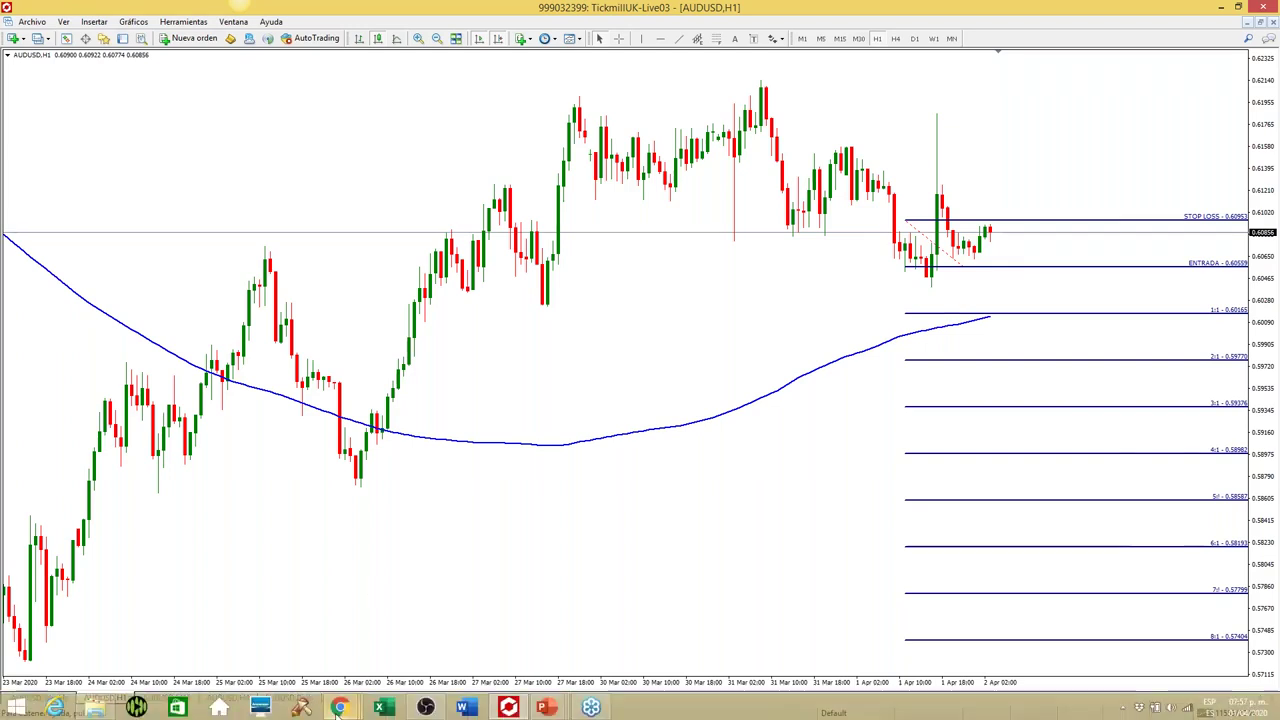
{"action": "mouse_move", "coordinate": [376, 700]}
{"action": "left_click", "coordinate": [487, 635]}
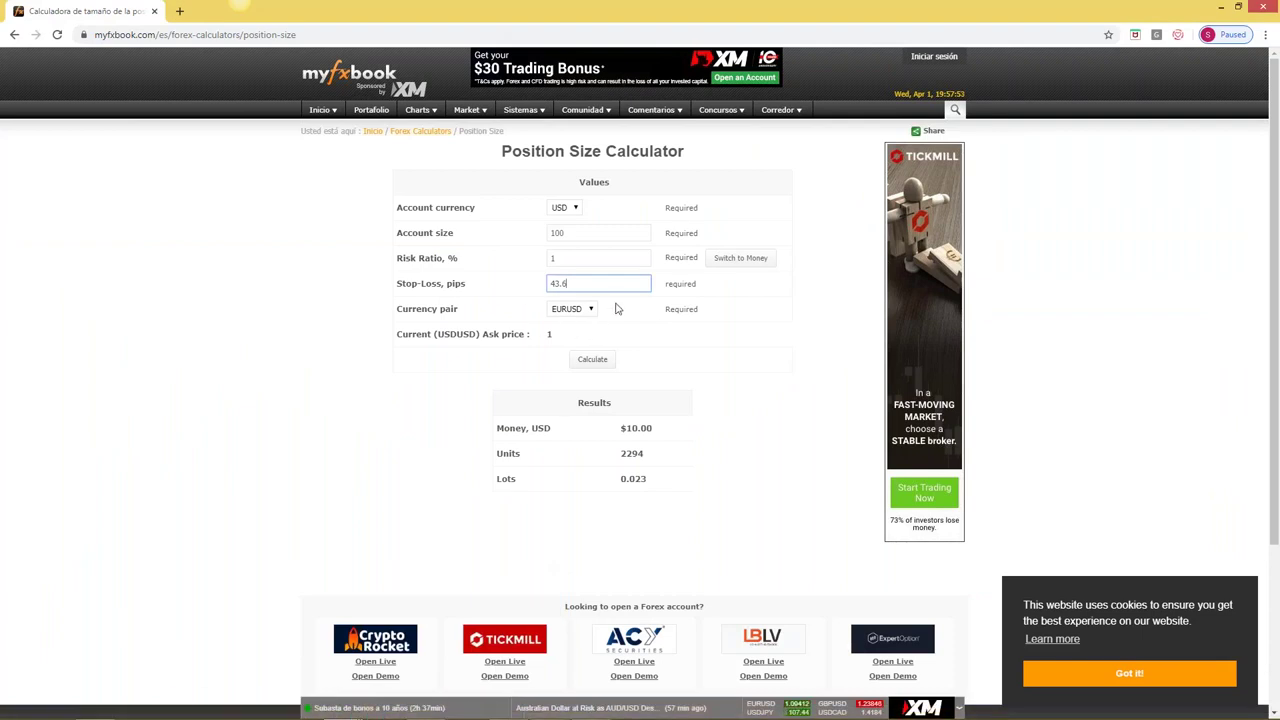
{"action": "key", "text": "BackSpace"}
{"action": "key", "text": "BackSpace"}
{"action": "type", "text": "39."}
Set the calculator's currency pair to AUDUSD and calculate the position size
{"action": "left_click", "coordinate": [568, 311]}
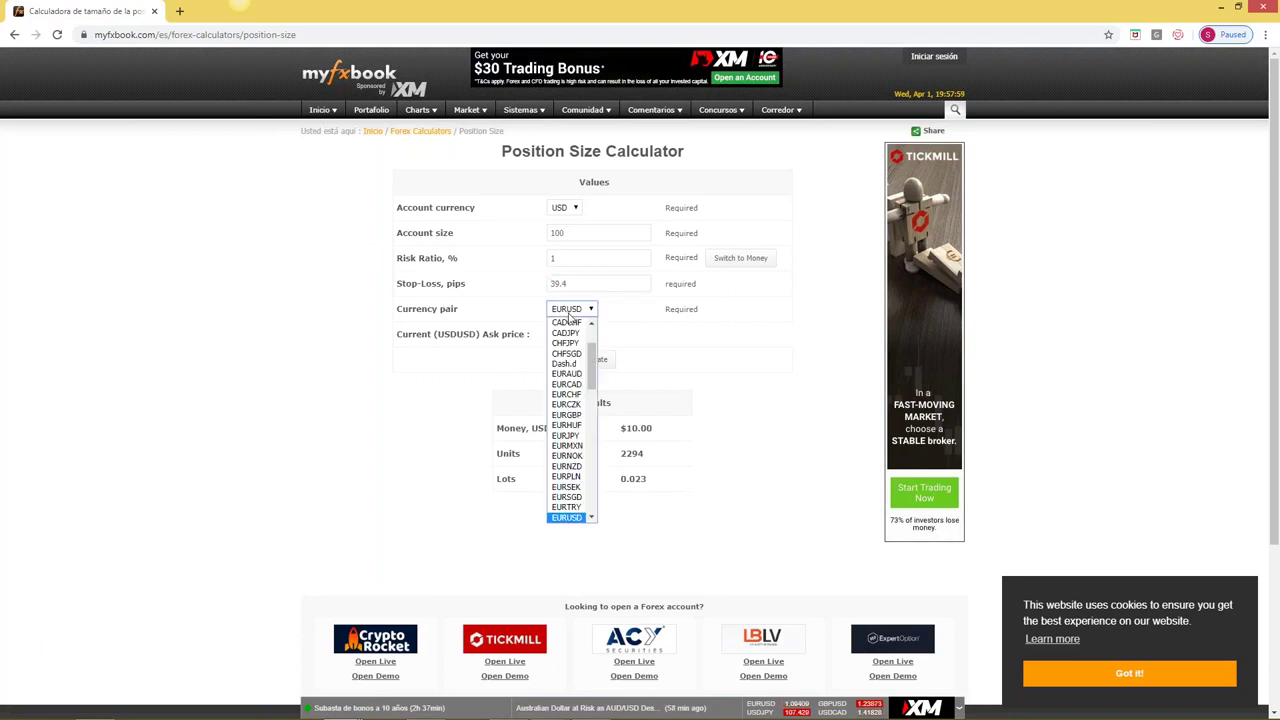
{"action": "scroll", "coordinate": [575, 365], "scroll_direction": "up", "scroll_amount": 2}
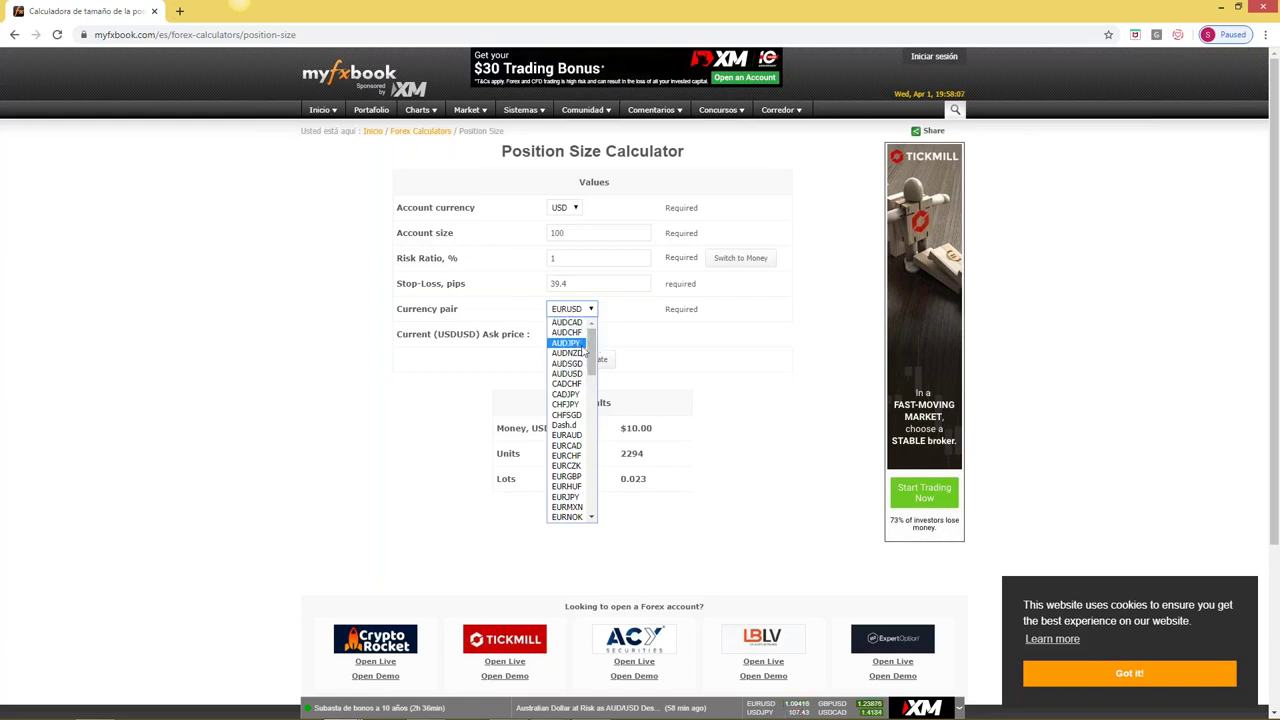
{"action": "left_click", "coordinate": [584, 373]}
{"action": "left_click", "coordinate": [590, 362]}
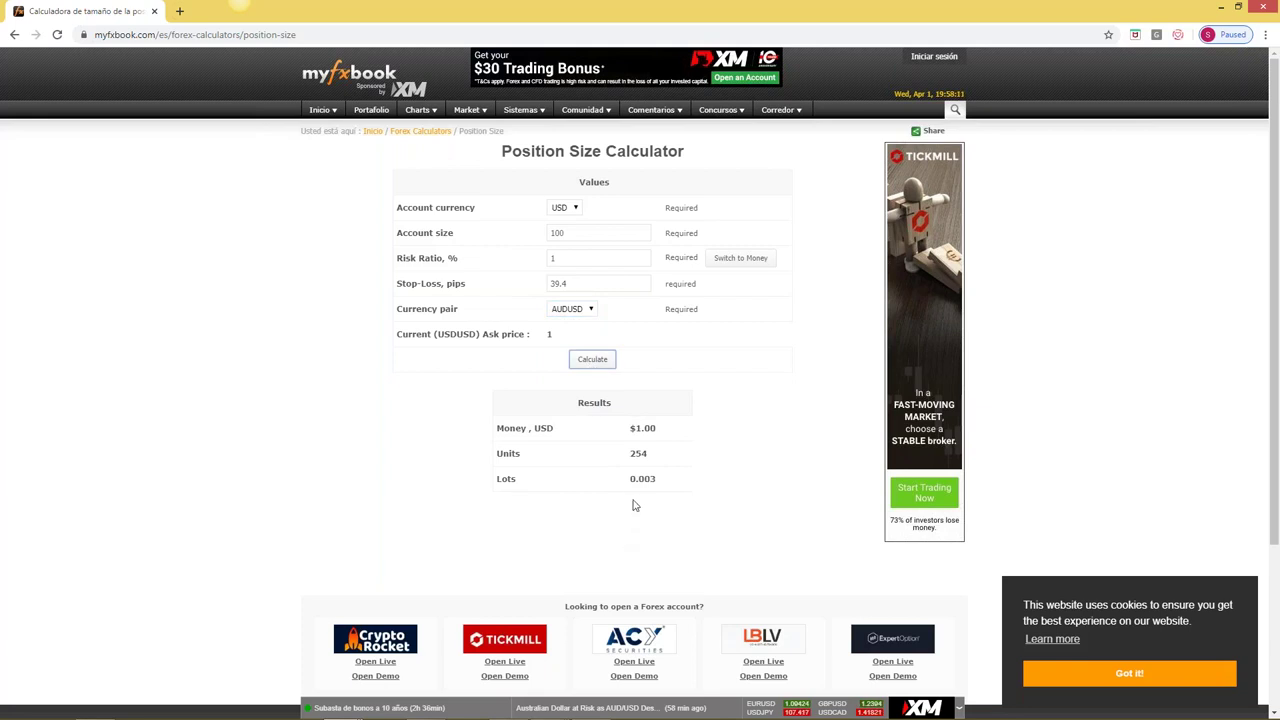
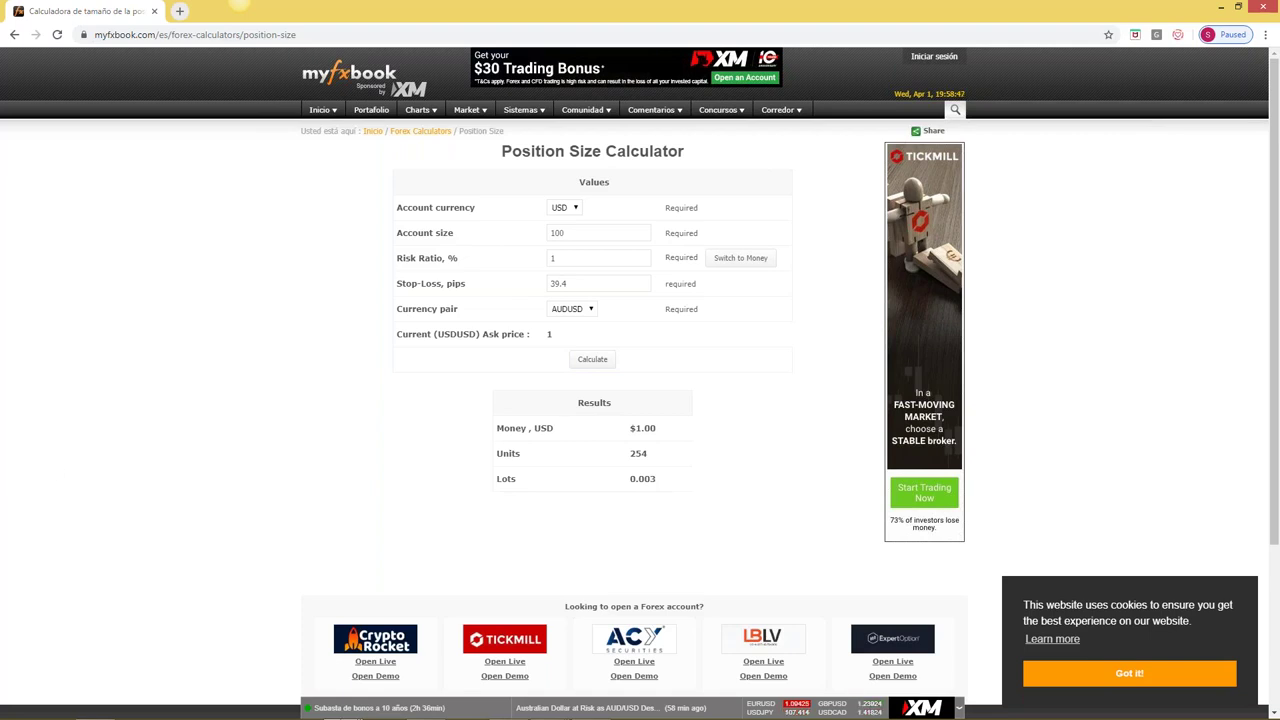
Switch to MetaTrader 4 and stretch the Fibonacci object back over the late-March candles, with the entry level at about 0.60514
{"action": "mouse_move", "coordinate": [437, 712]}
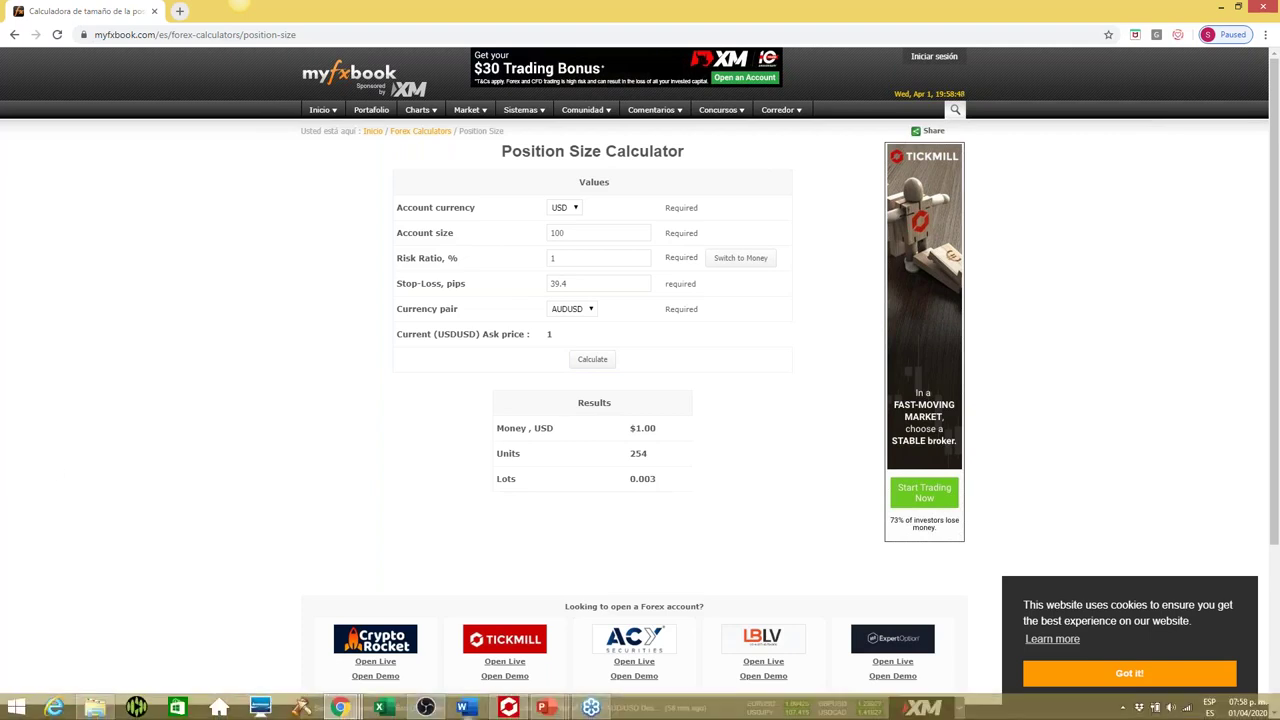
{"action": "left_click", "coordinate": [510, 711]}
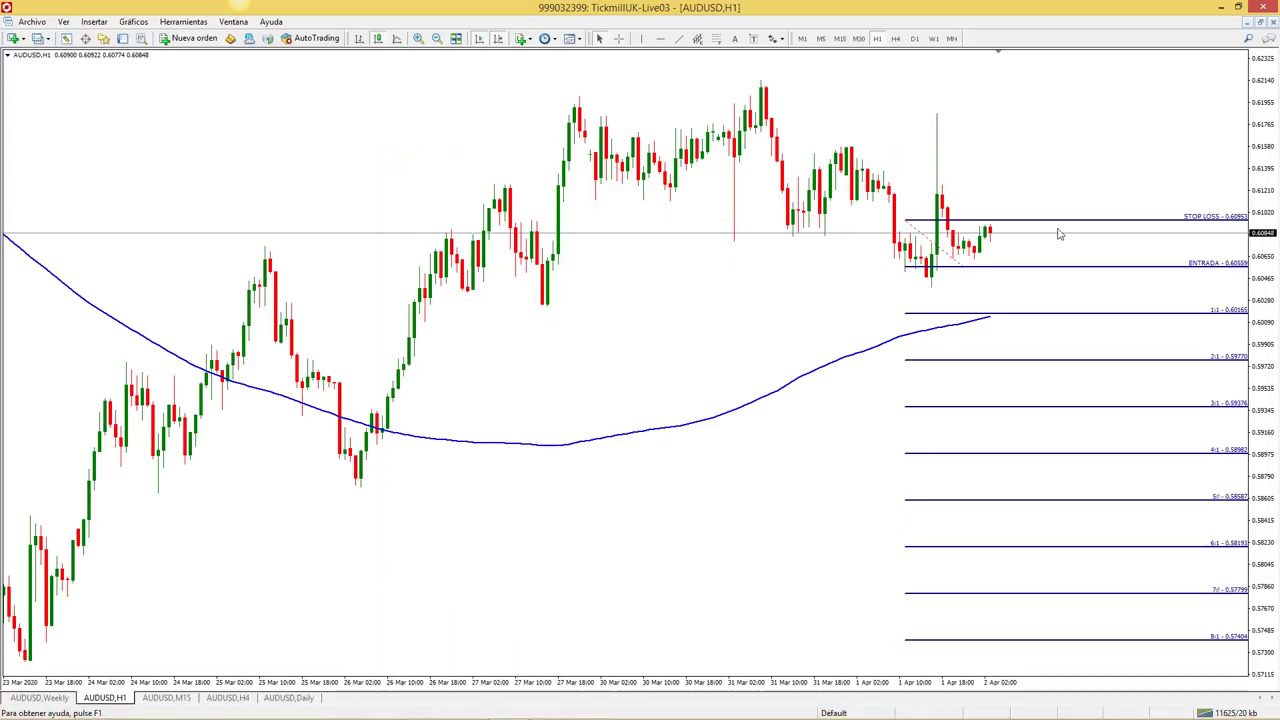
{"action": "left_click_drag", "start_coordinate": [955, 262], "coordinate": [337, 266]}
Check the Fibonacci object's level settings, leave them as they are and delete the object from the AUDUSD H1 chart
{"action": "right_click", "coordinate": [384, 266]}
{"action": "left_click", "coordinate": [418, 272]}
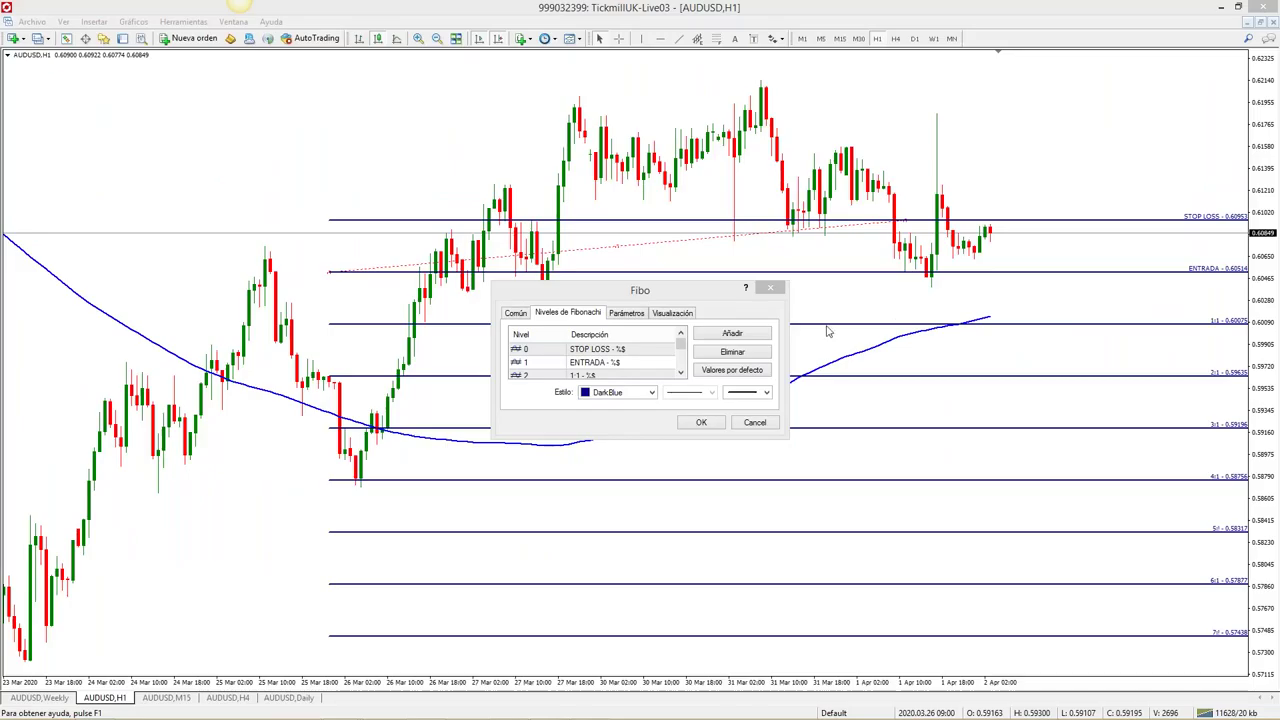
{"action": "left_click", "coordinate": [777, 287]}
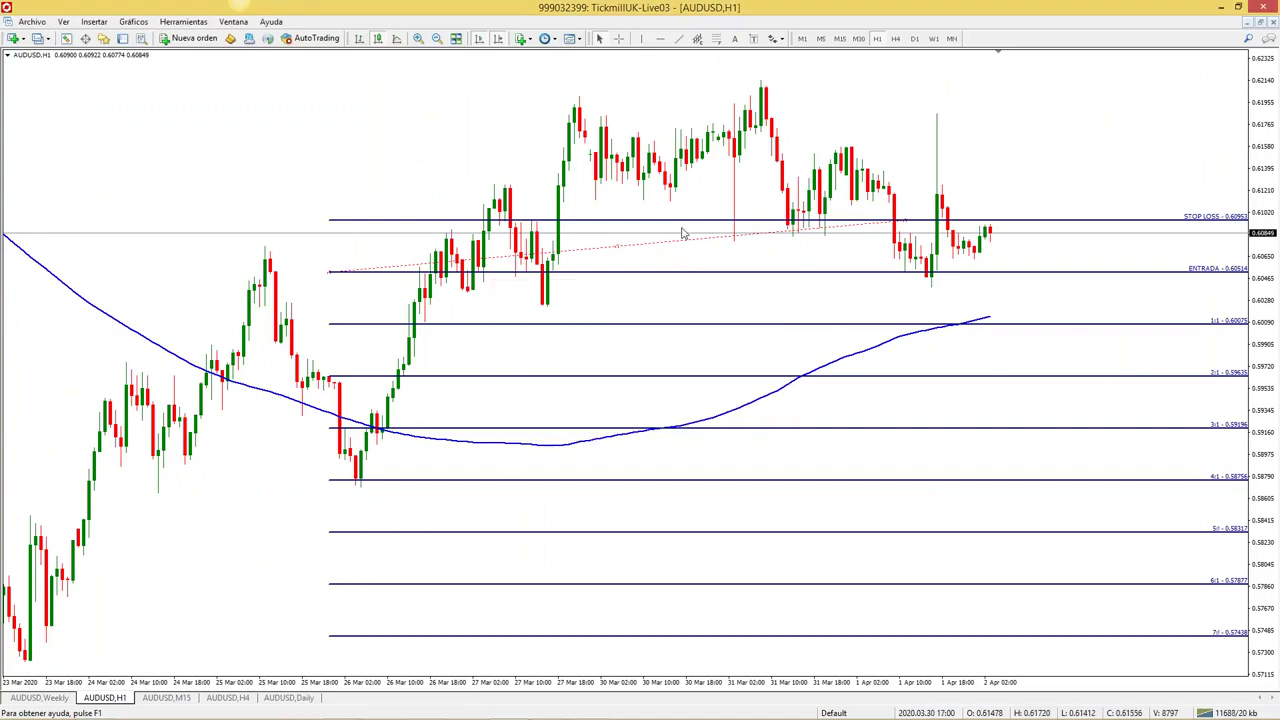
{"action": "key", "text": "Delete"}
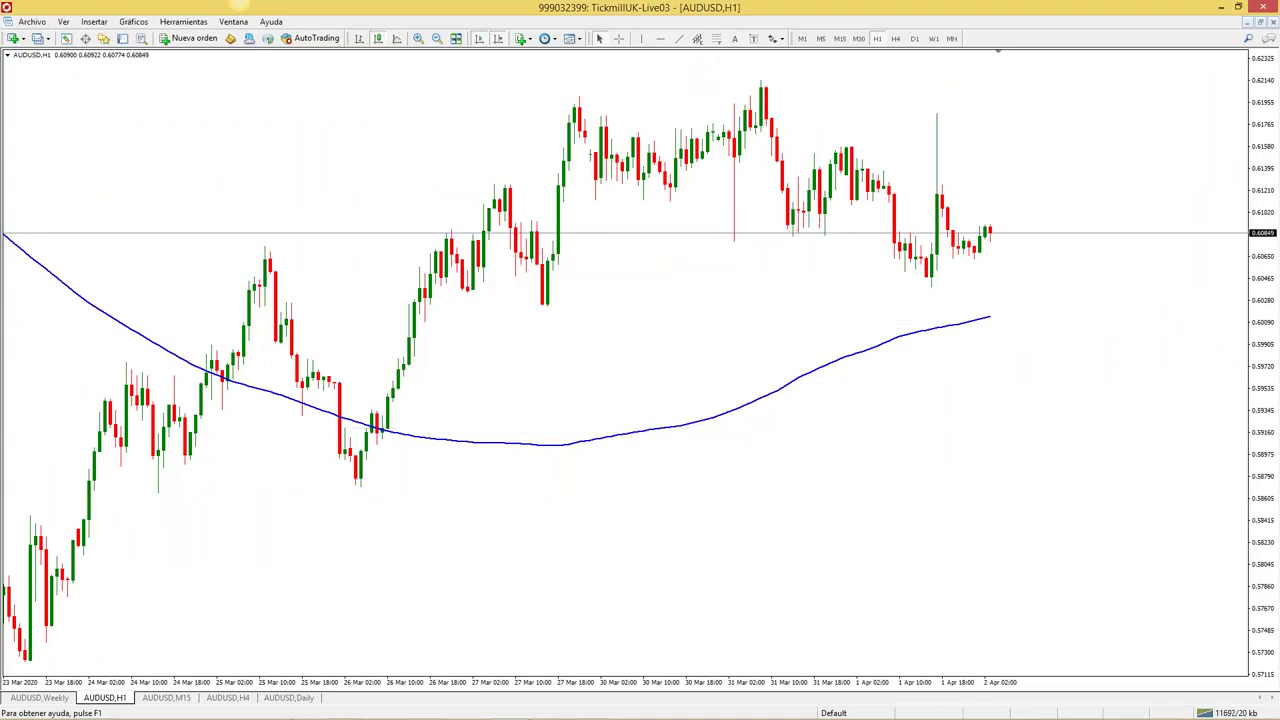
Switch to the Position Size Calculator in Chrome, set the risk ratio to 3% and recalculate the position size
{"action": "mouse_move", "coordinate": [330, 707]}
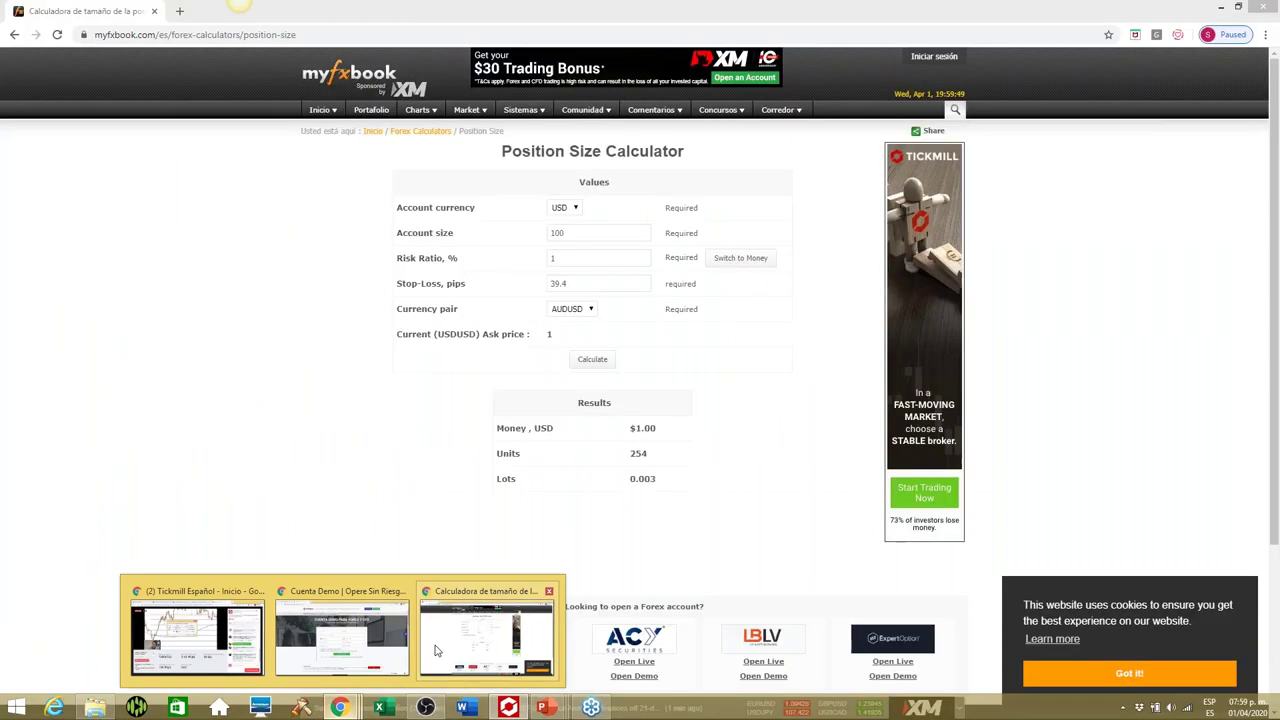
{"action": "left_click", "coordinate": [435, 651]}
{"action": "double_click", "coordinate": [596, 257]}
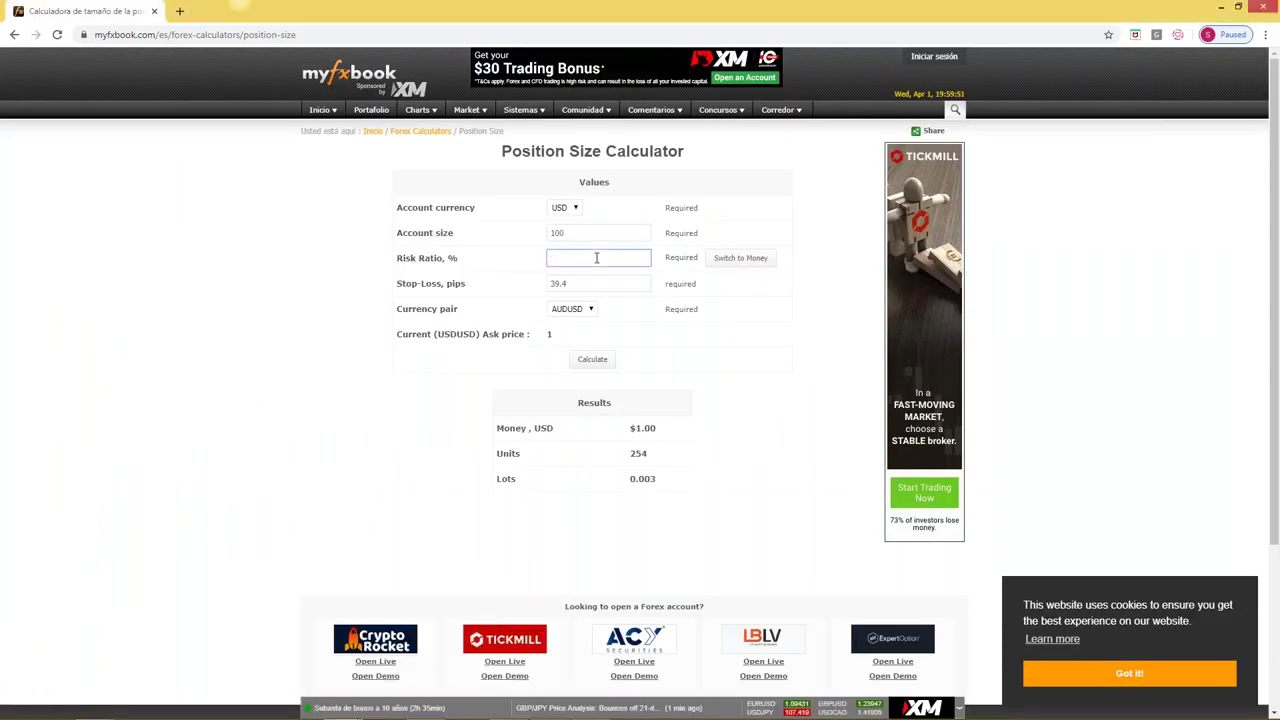
{"action": "type", "text": "5"}
{"action": "left_click", "coordinate": [605, 367]}
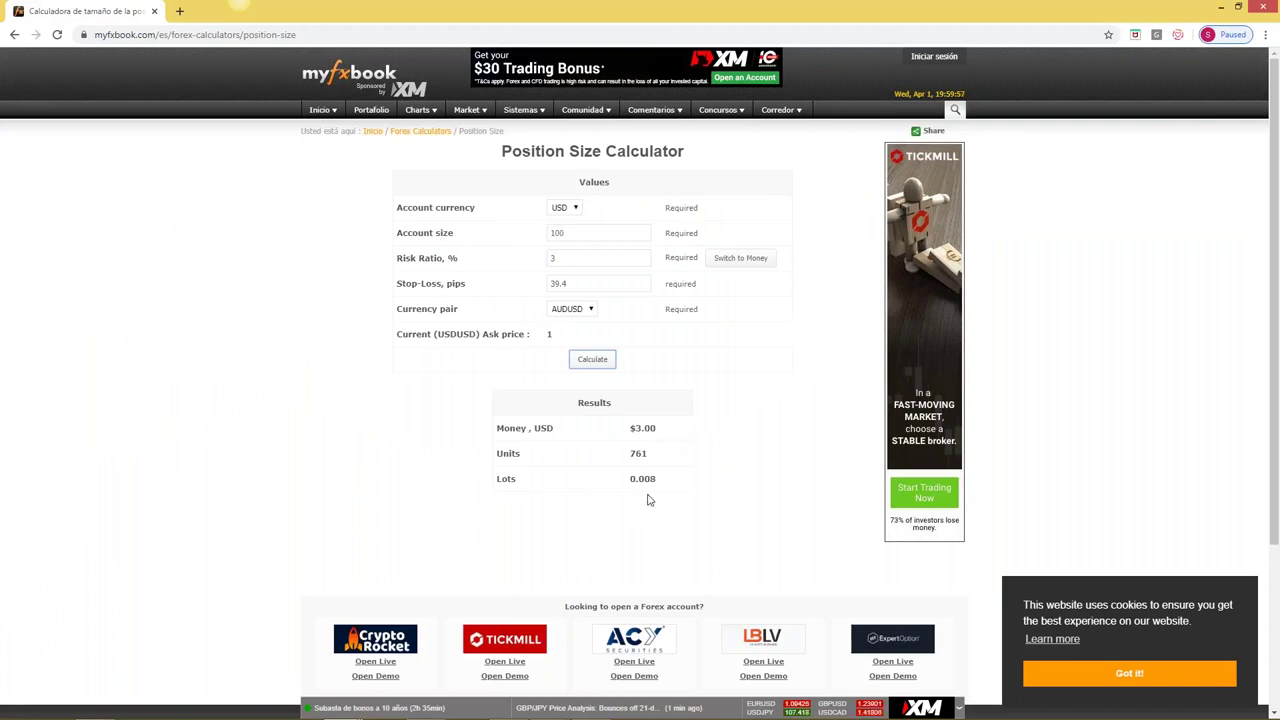
Raise the calculator's risk ratio to 5% and calculate the AUDUSD position size again
{"action": "double_click", "coordinate": [572, 258]}
{"action": "type", "text": "5"}
{"action": "left_click", "coordinate": [597, 362]}
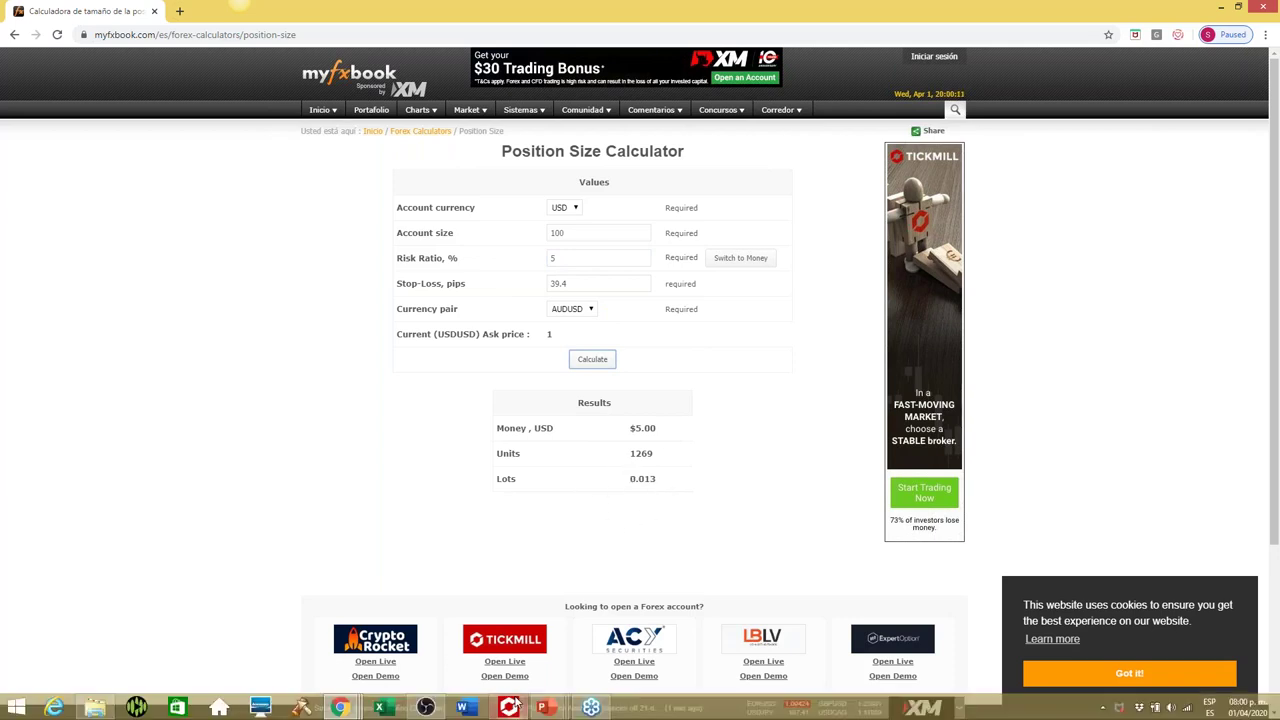
Switch to MetaTrader 4, restore the AUDUSD H1 chart to the tiled layout and slightly widen the adjoining M15 chart window
{"action": "left_click", "coordinate": [508, 707]}
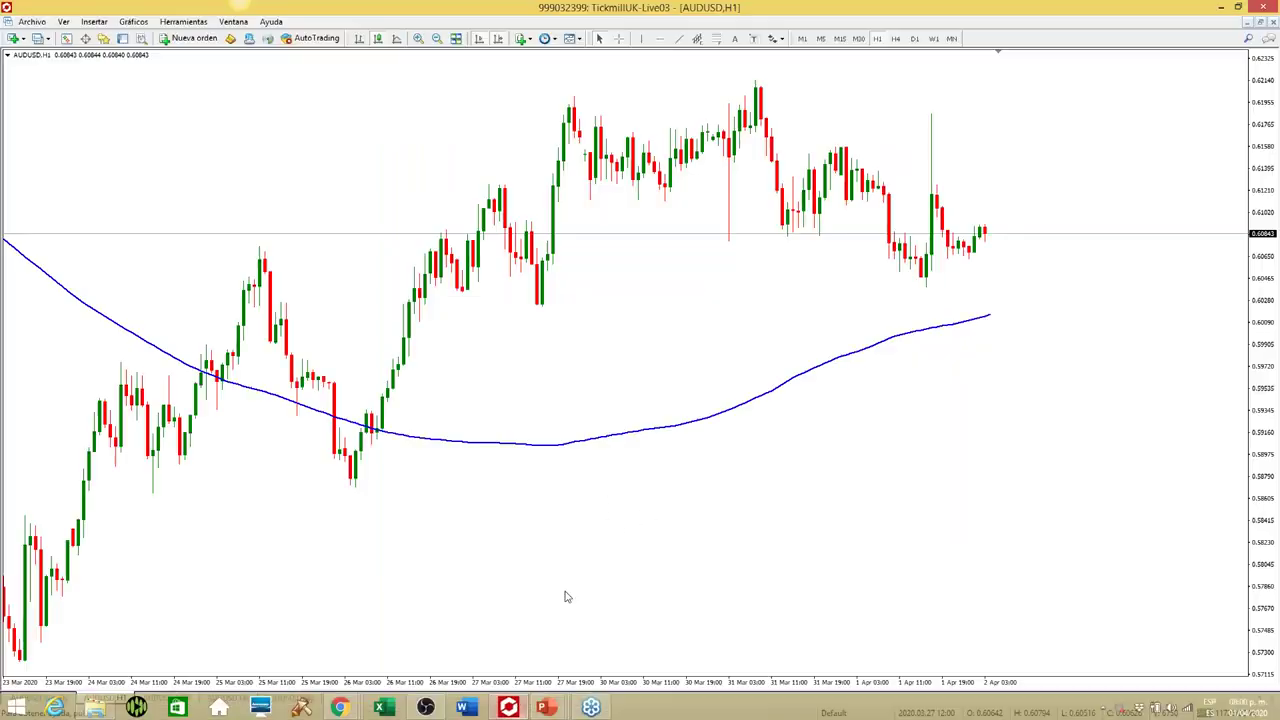
{"action": "left_click", "coordinate": [1263, 22]}
{"action": "mouse_move", "coordinate": [365, 708]}
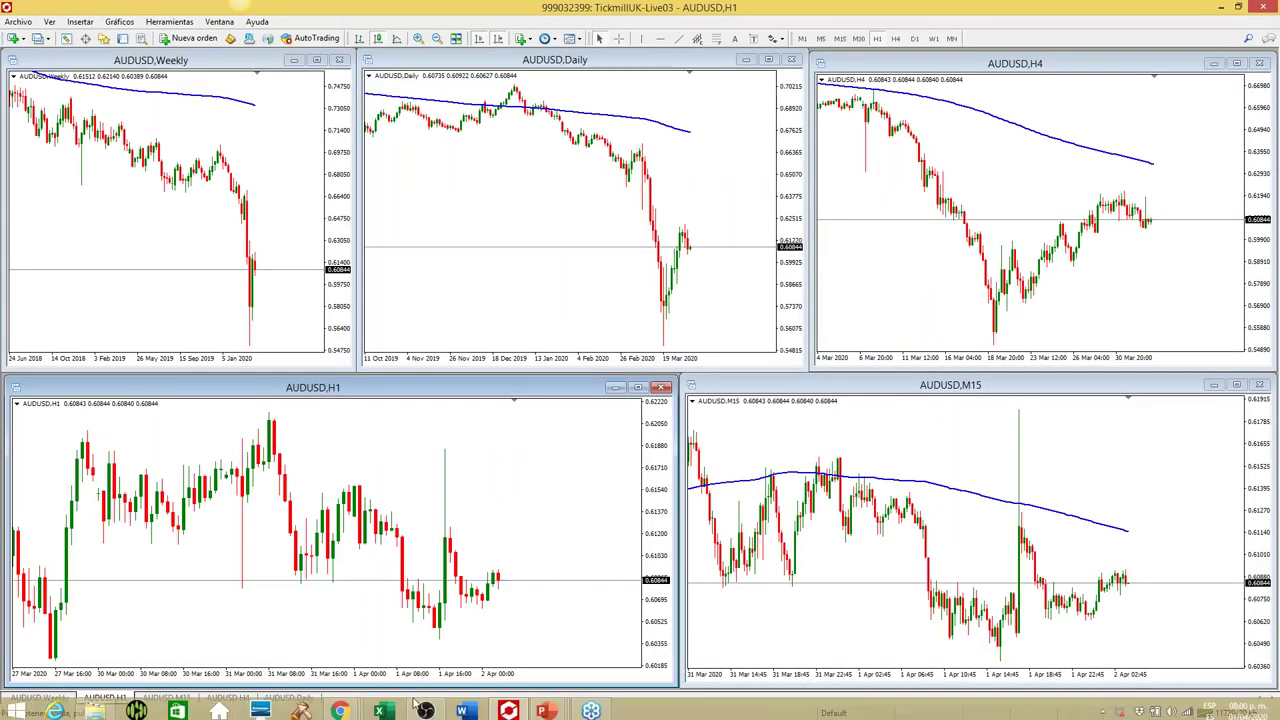
{"action": "mouse_move", "coordinate": [437, 638]}
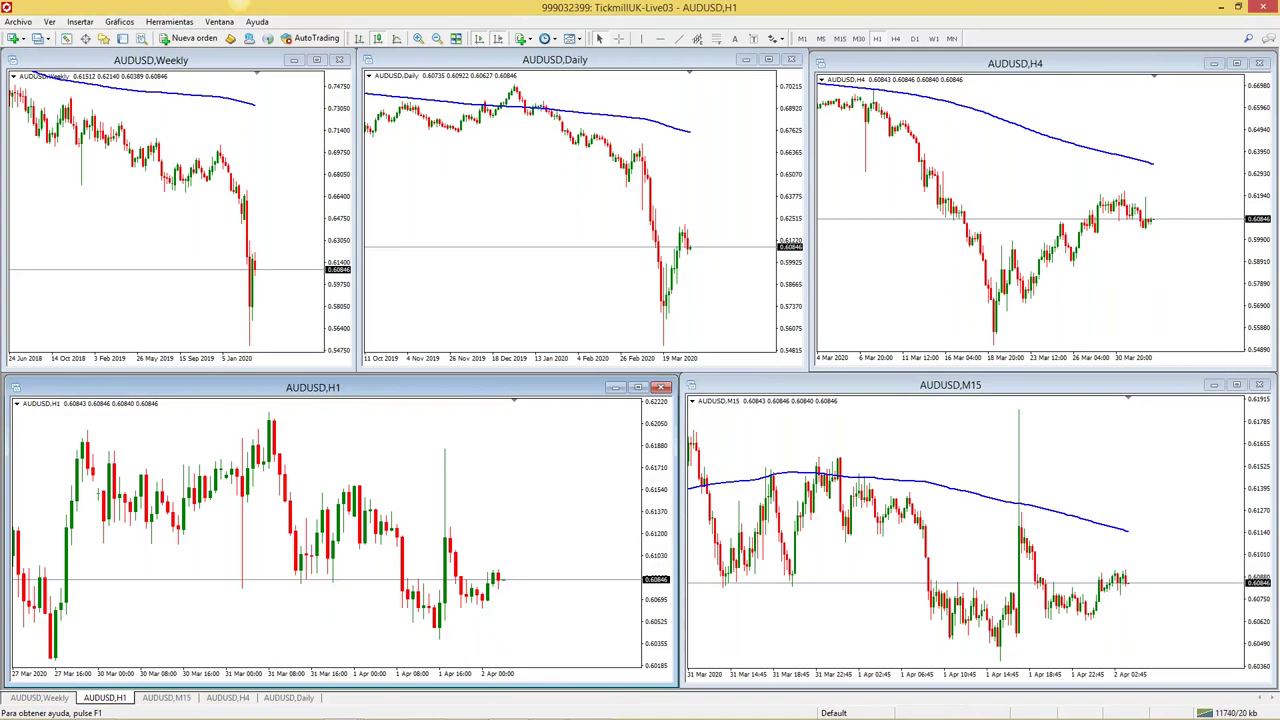
{"action": "left_click_drag", "start_coordinate": [673, 487], "coordinate": [675, 481]}
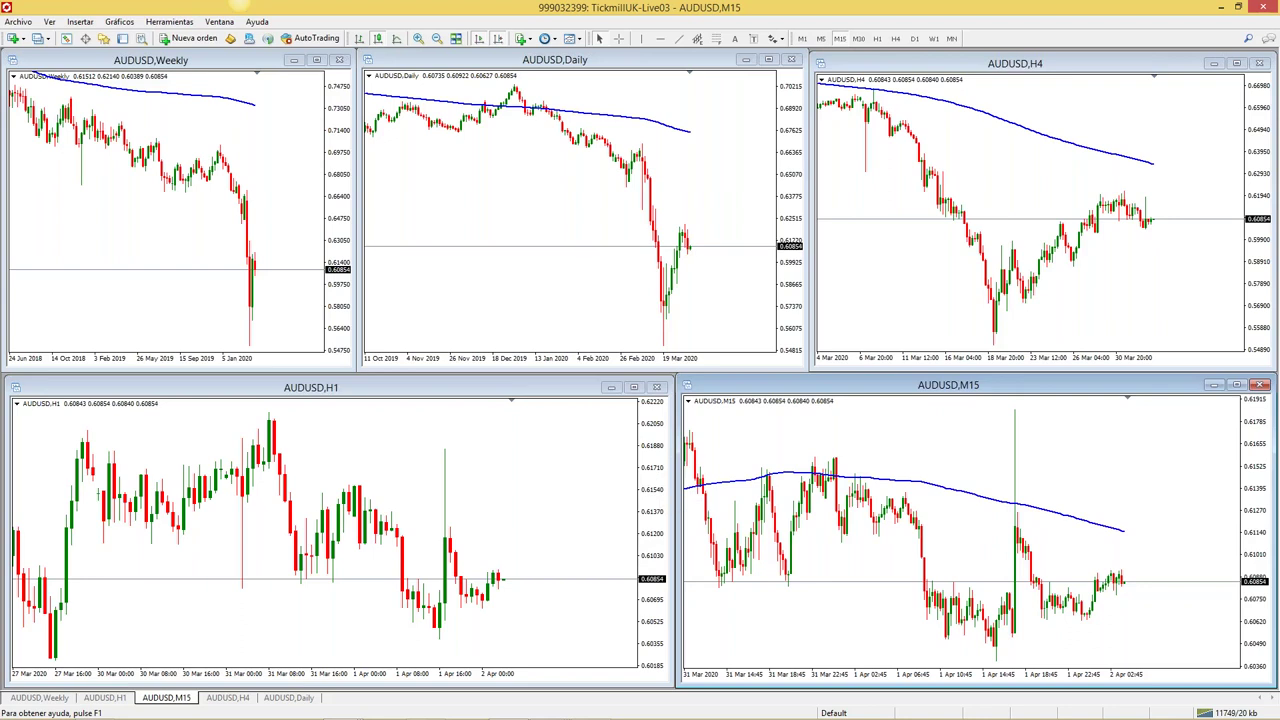
Show the one-click trading panel on the AUDUSD H1 chart and hide it again
{"action": "left_click", "coordinate": [17, 403]}
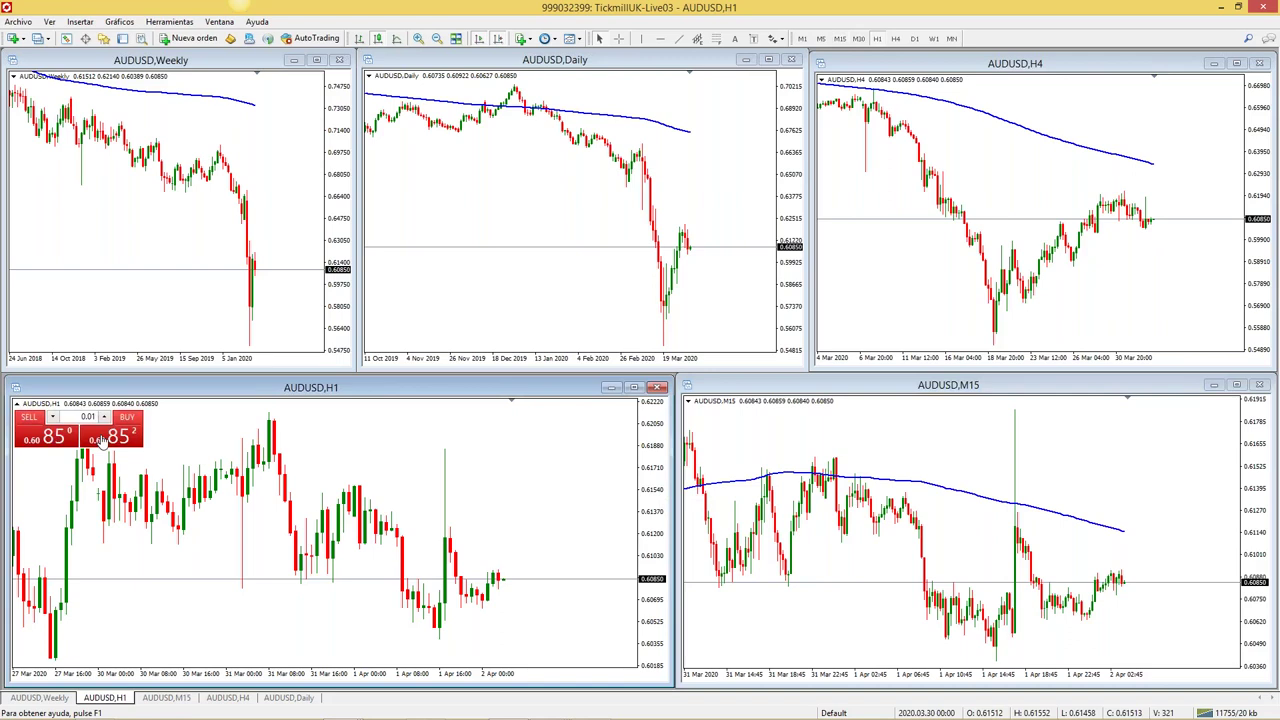
{"action": "key", "text": "alt+t"}
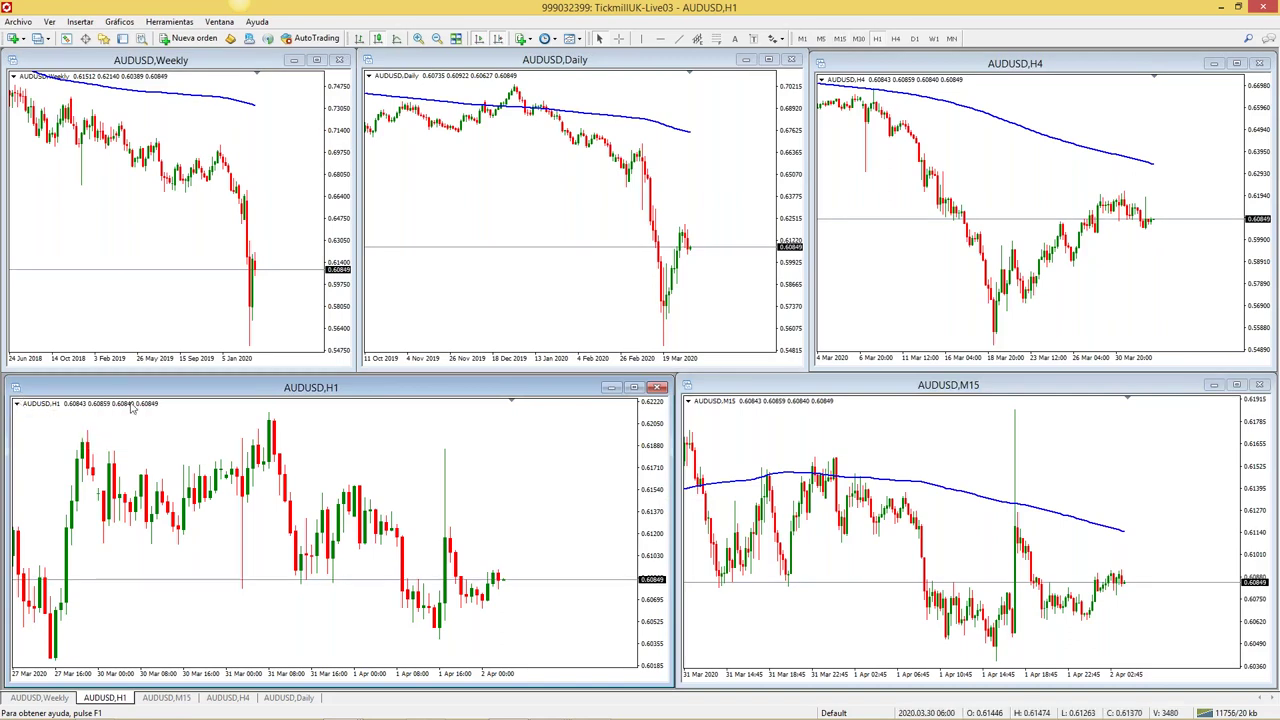
Start a new AUDUSD order, change its type to Orden pendiente and examine the available pending order types
{"action": "key", "text": "F9"}
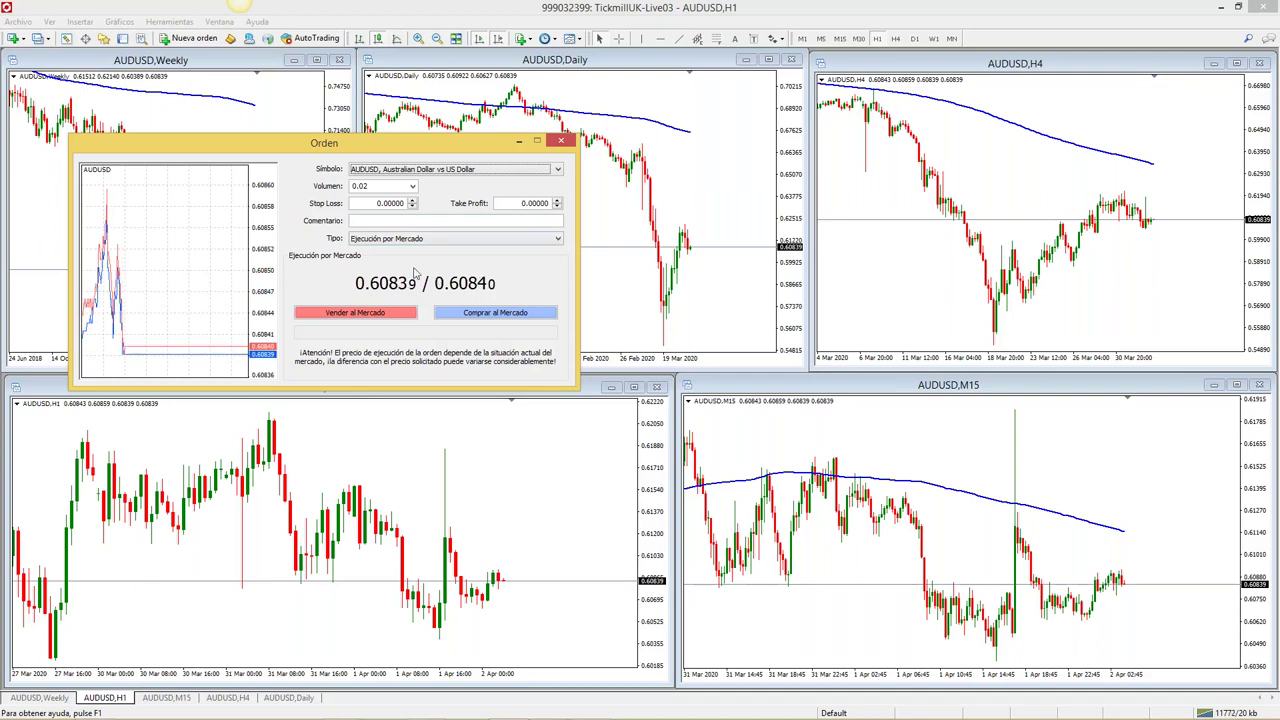
{"action": "left_click", "coordinate": [403, 239]}
{"action": "left_click", "coordinate": [406, 264]}
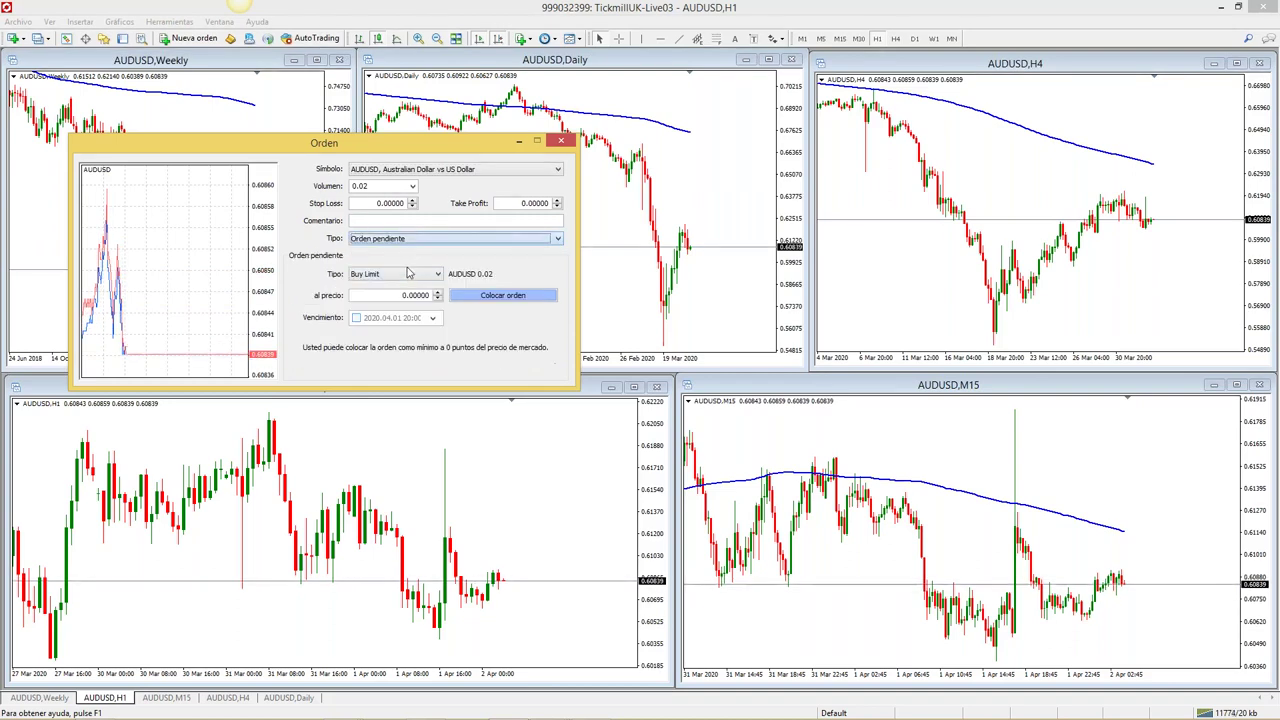
{"action": "left_click", "coordinate": [407, 276]}
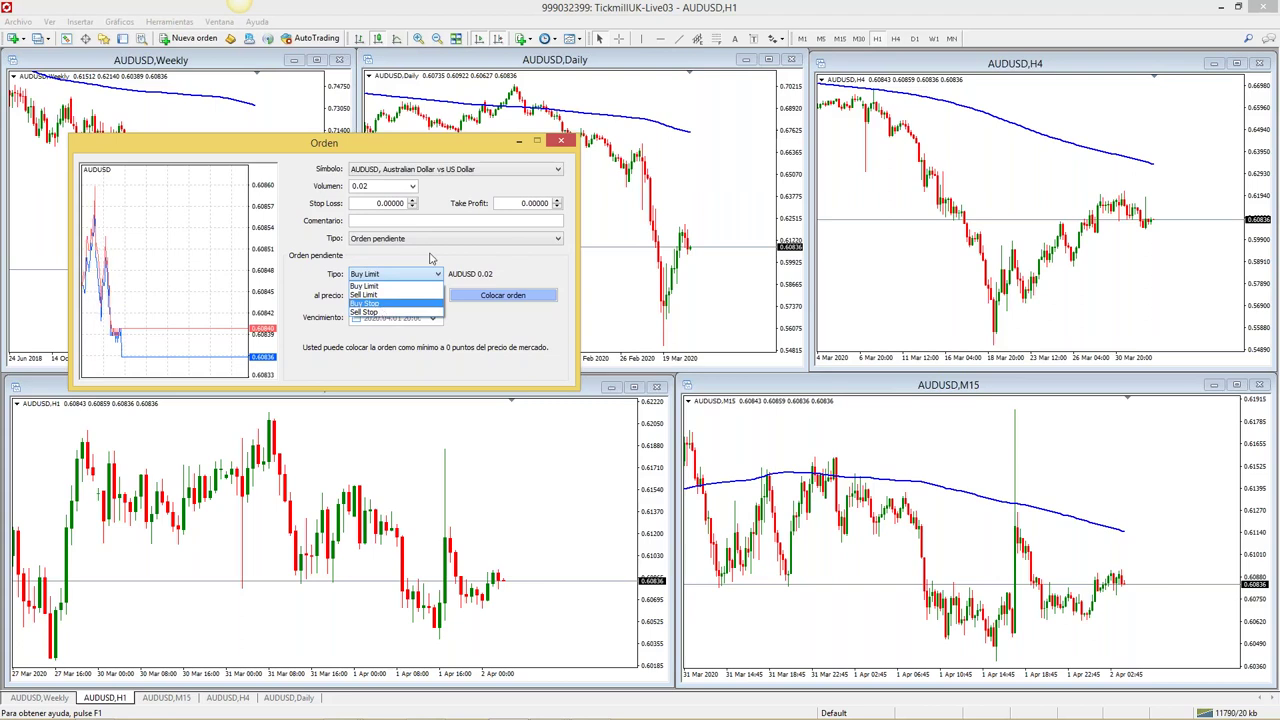
{"action": "left_click", "coordinate": [520, 270]}
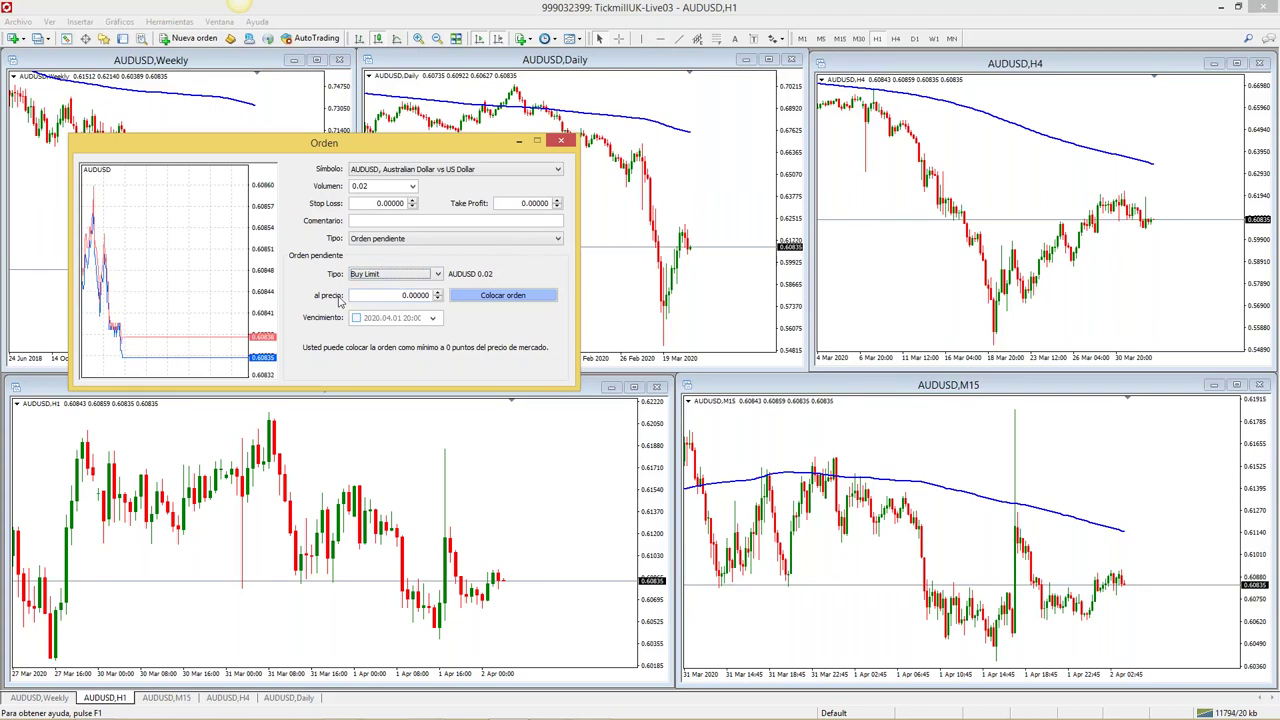
Switch to Chrome, search Google for "CALCULADORA DE POSICION FOREX" and open the Myfxbook position size calculator result
{"action": "left_click", "coordinate": [240, 4]}
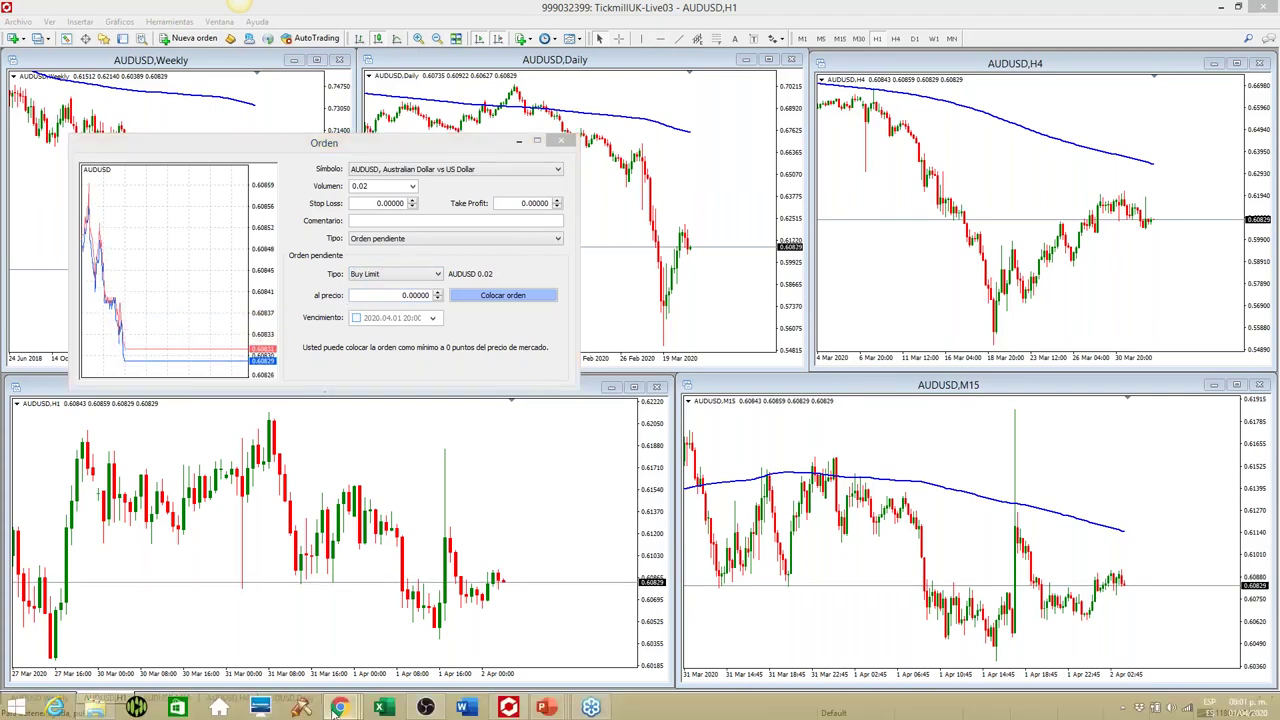
{"action": "mouse_move", "coordinate": [340, 707]}
{"action": "left_click", "coordinate": [440, 651]}
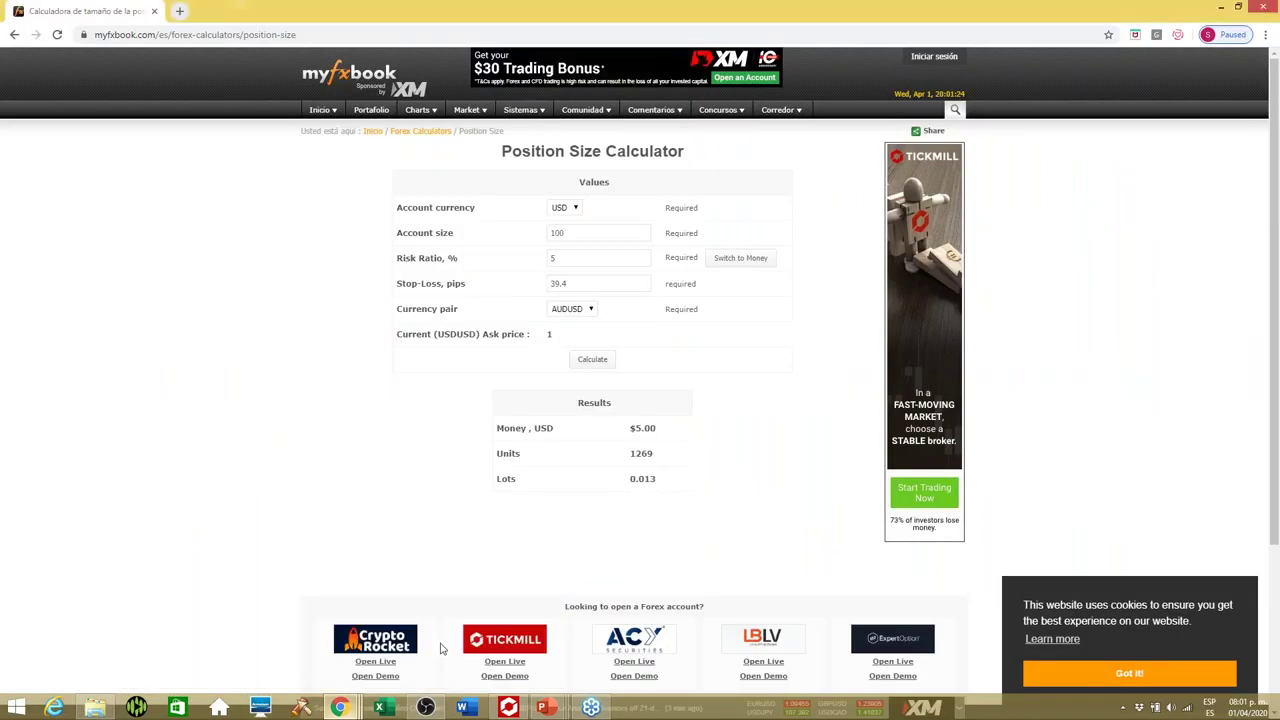
{"action": "left_click", "coordinate": [356, 33]}
{"action": "type", "text": "CA"}
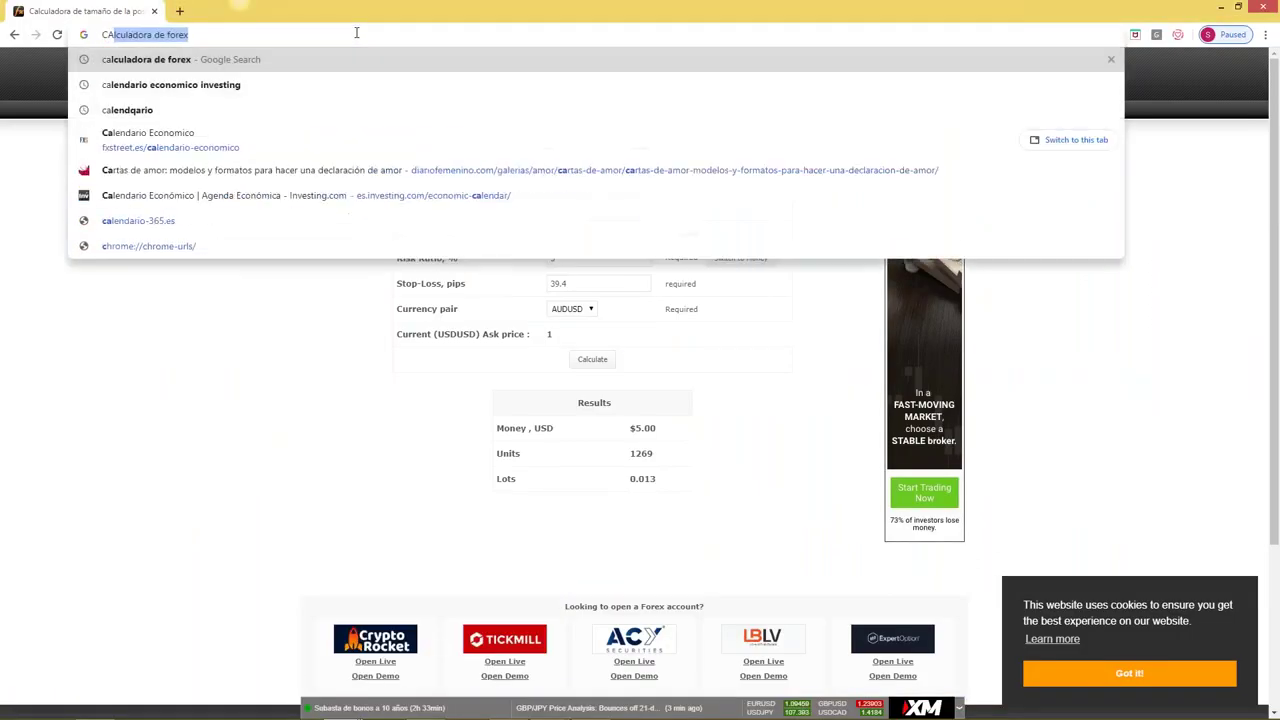
{"action": "type", "text": "LCULADORA DE POSICION FOREX"}
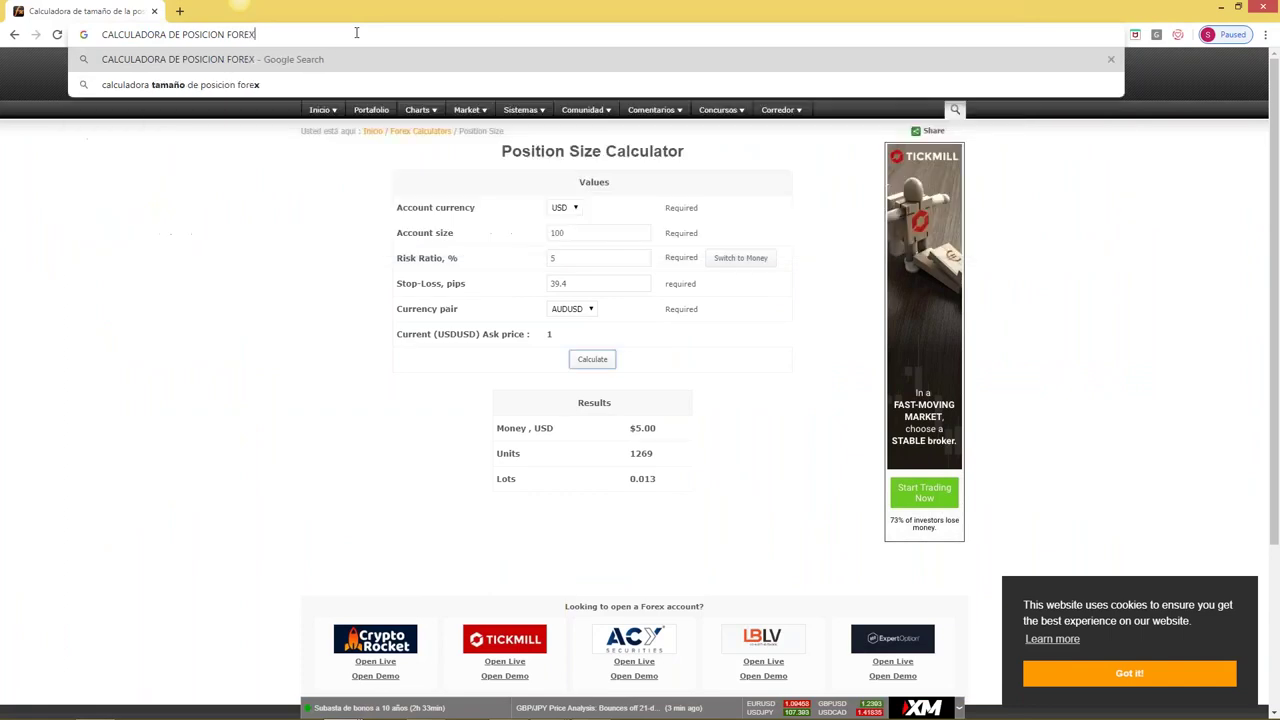
{"action": "key", "text": "Return"}
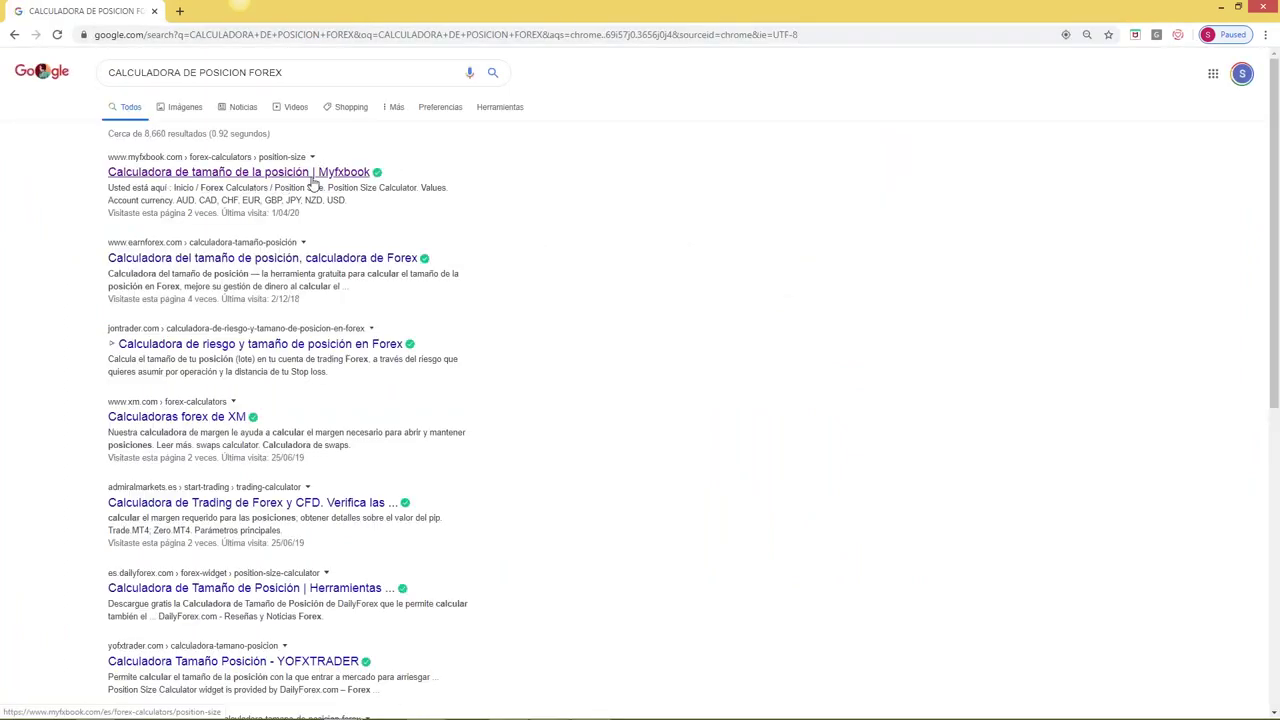
{"action": "left_click", "coordinate": [310, 182]}
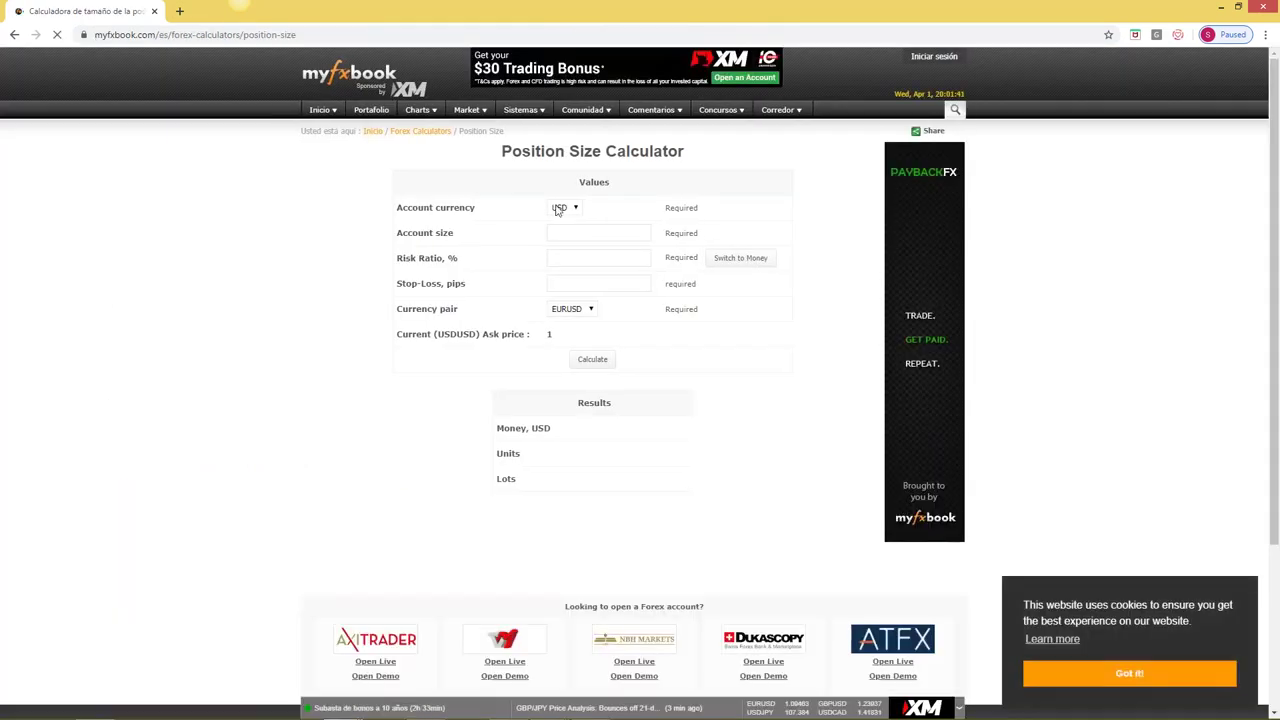
Examine the calculator's account currency, account size, risk ratio and stop-loss fields and its list of currency pairs
{"action": "left_click", "coordinate": [571, 210]}
{"action": "left_click", "coordinate": [481, 241]}
{"action": "left_click", "coordinate": [562, 234]}
{"action": "left_click", "coordinate": [552, 258]}
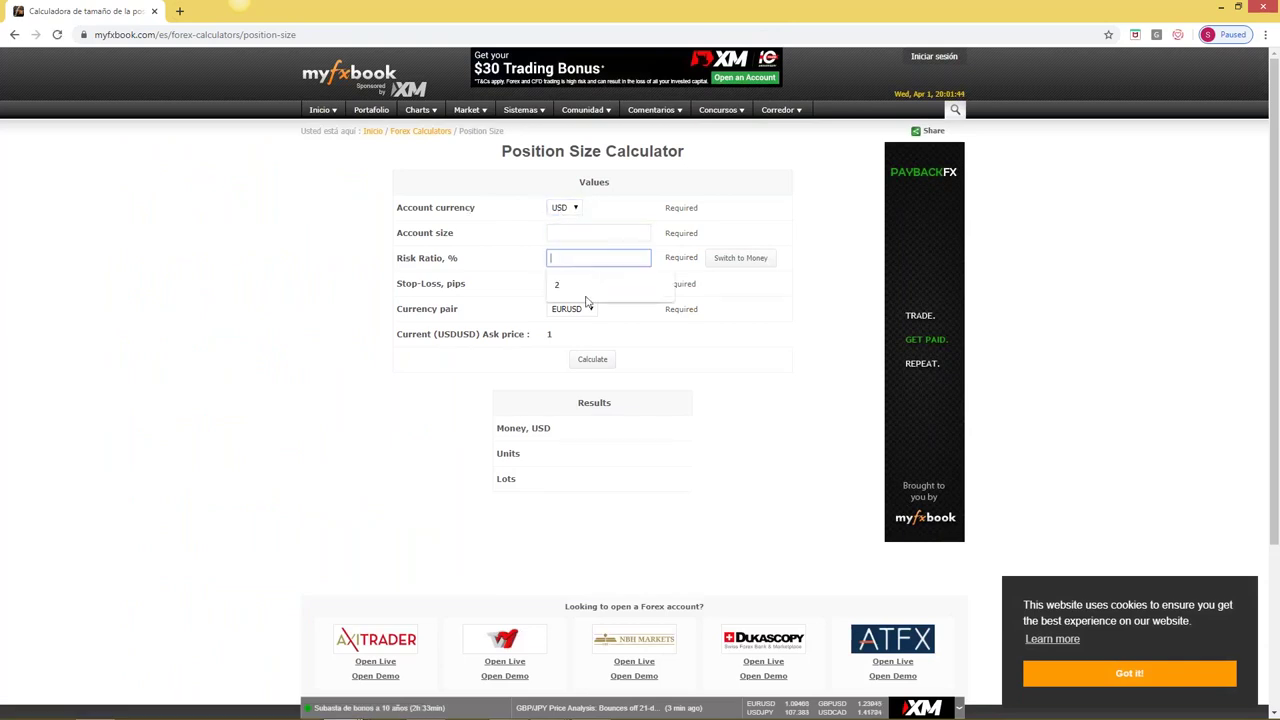
{"action": "left_click", "coordinate": [556, 284]}
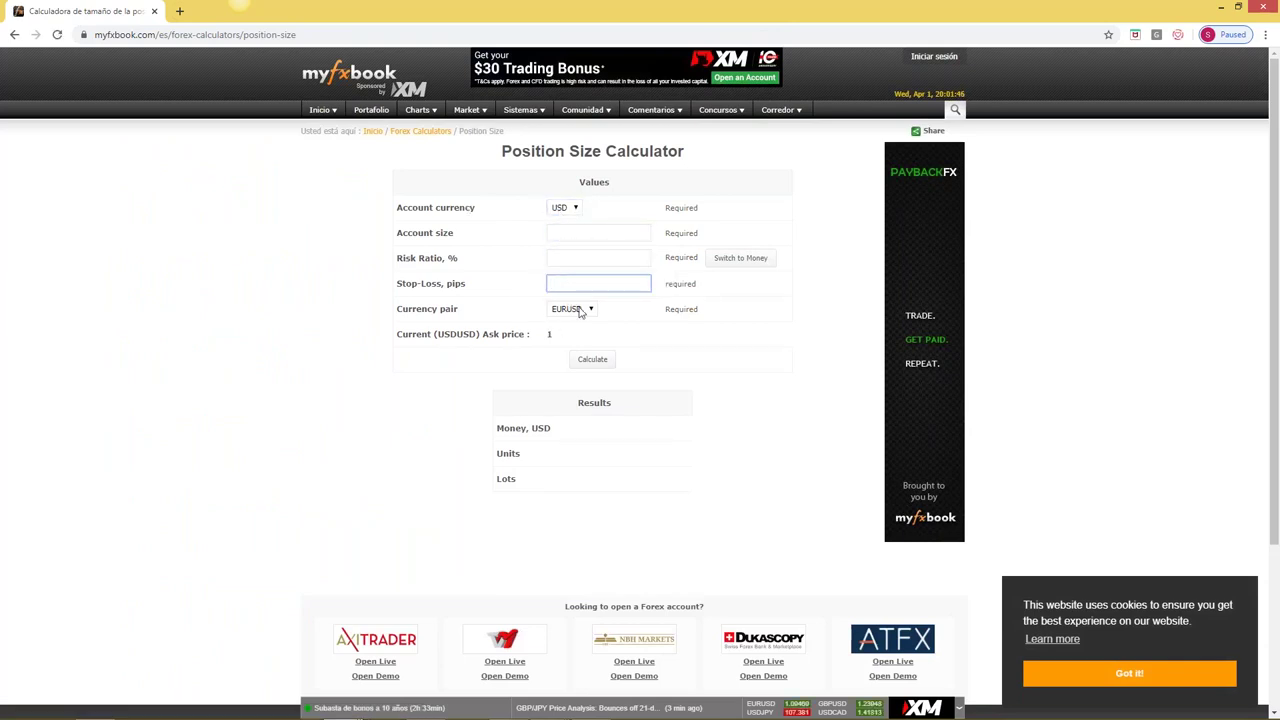
{"action": "left_click", "coordinate": [580, 310]}
{"action": "scroll", "coordinate": [594, 376], "scroll_direction": "down", "scroll_amount": 3}
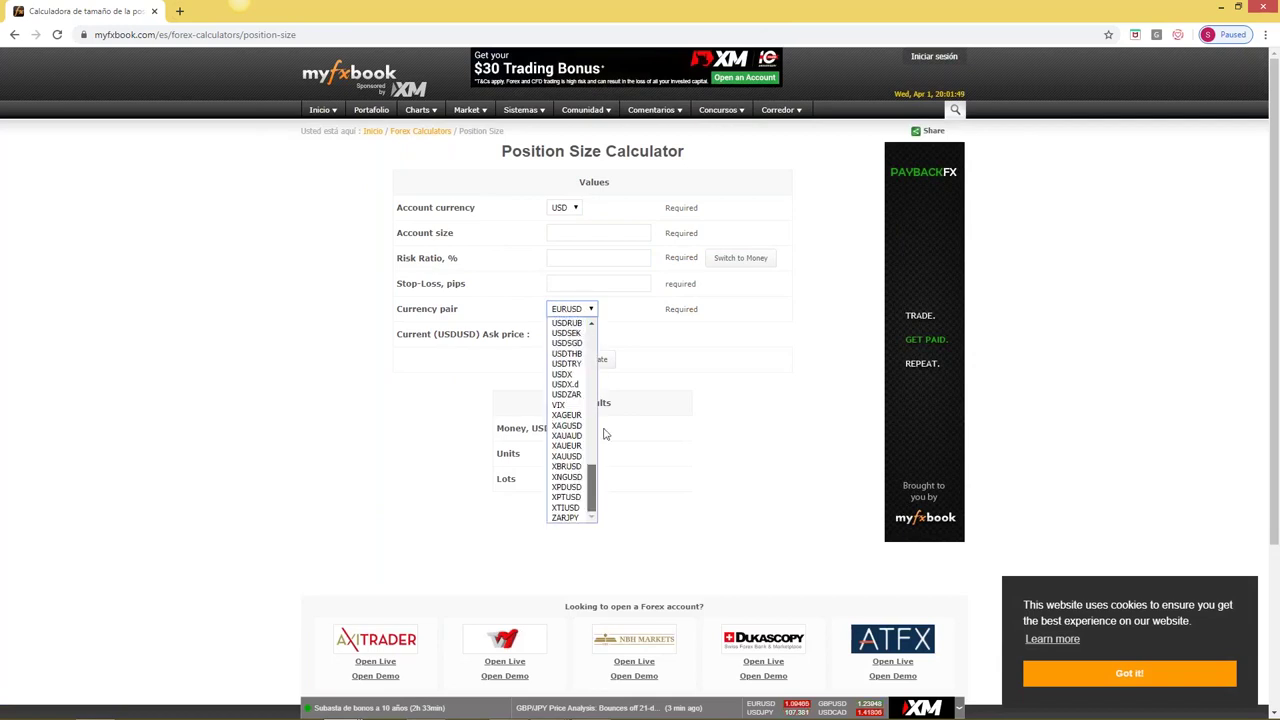
{"action": "left_click", "coordinate": [498, 340]}
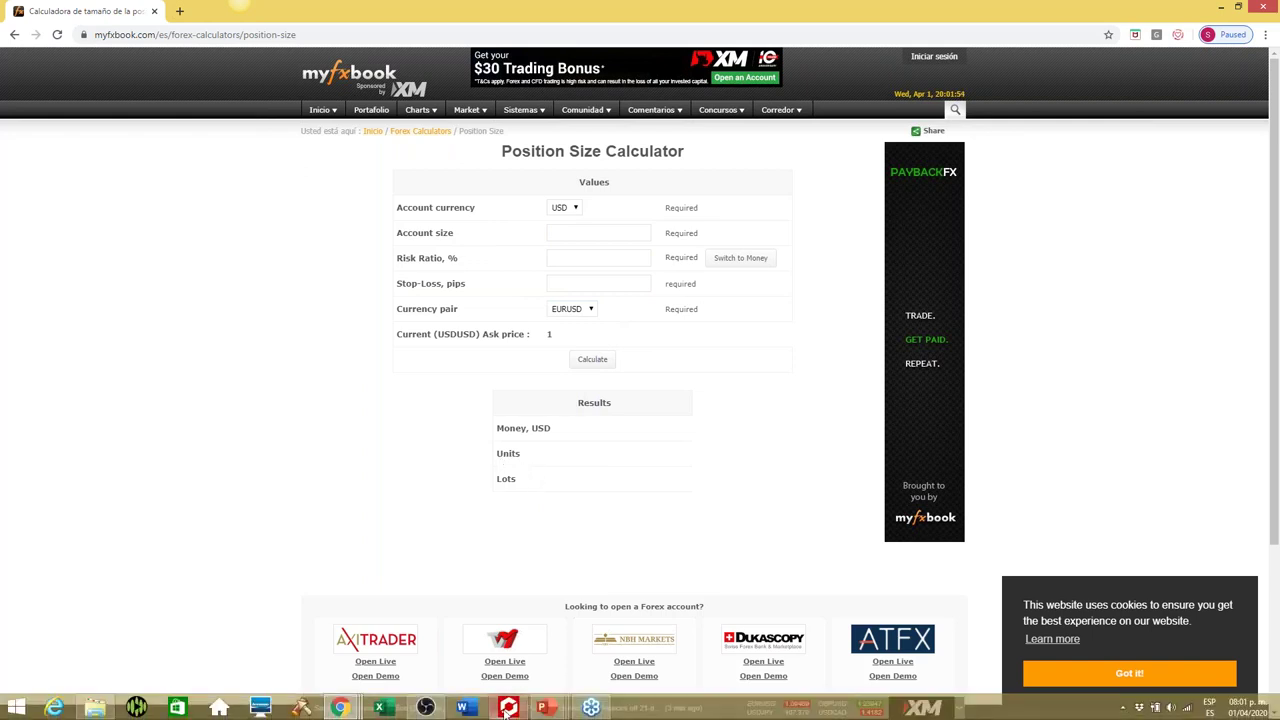
Switch back to MetaTrader 4 and close the pending AUDUSD order form without placing the order
{"action": "left_click", "coordinate": [507, 710]}
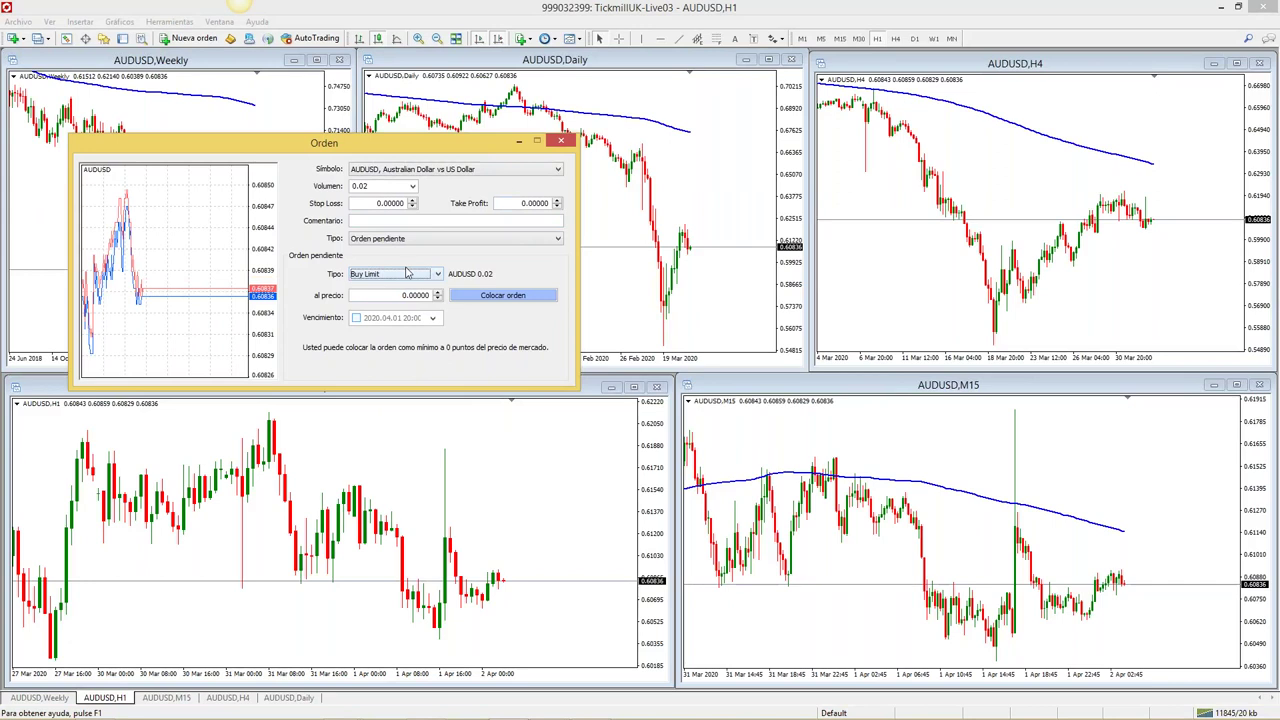
{"action": "left_click", "coordinate": [563, 146]}
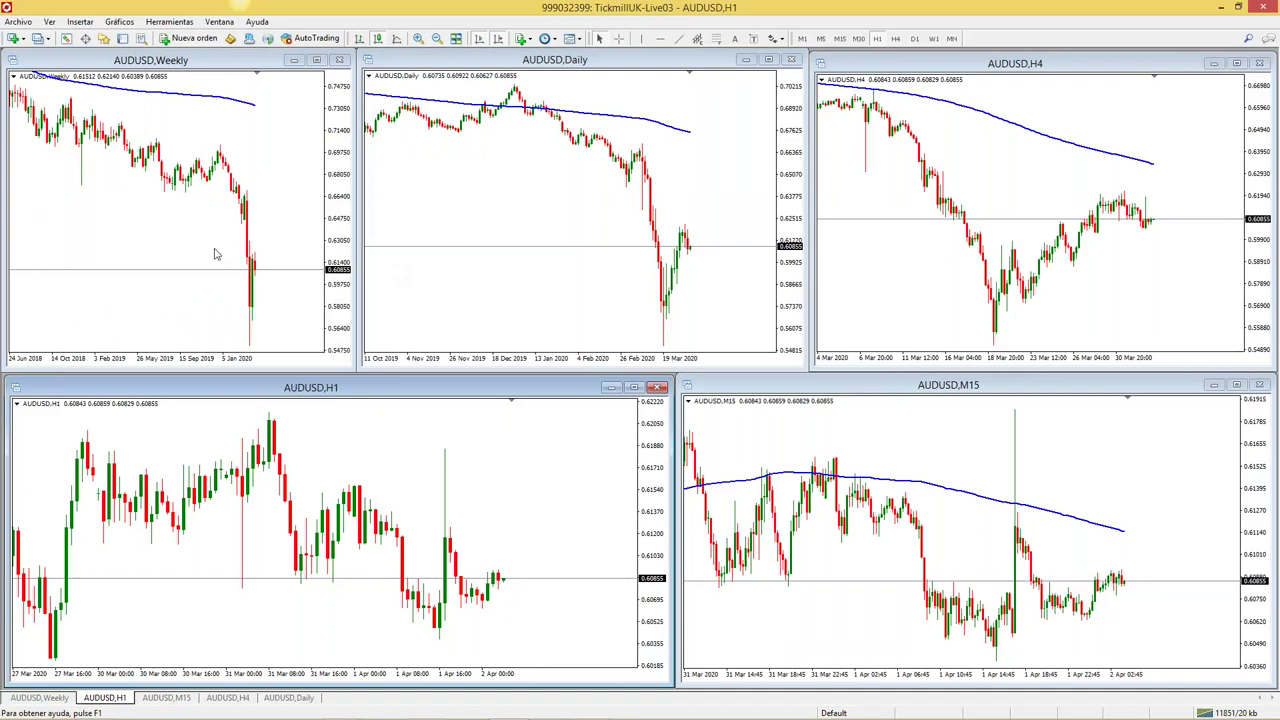
Place a horizontal line at about 0.67 and a rising trendline through the latest candles on the AUDUSD Weekly chart
{"action": "left_click", "coordinate": [164, 208]}
{"action": "left_click", "coordinate": [660, 38]}
{"action": "left_click", "coordinate": [145, 150]}
{"action": "left_click_drag", "start_coordinate": [145, 150], "coordinate": [145, 191]}
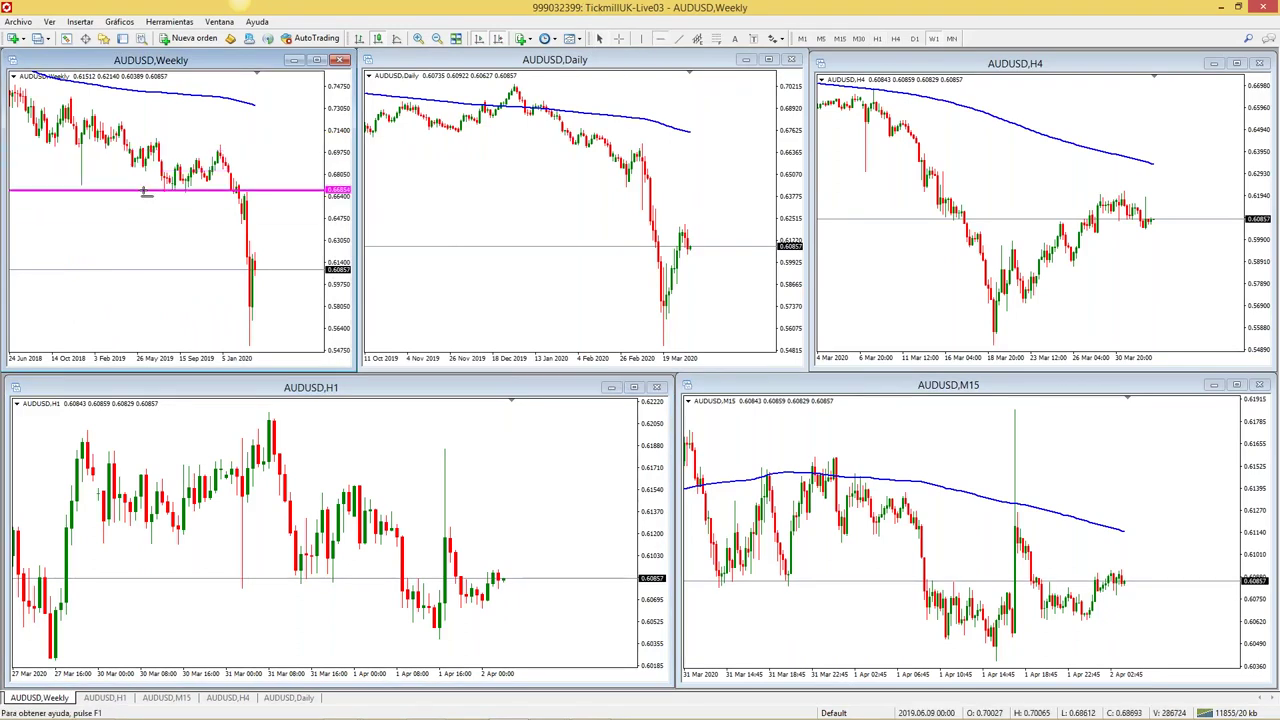
{"action": "left_click_drag", "start_coordinate": [76, 322], "coordinate": [290, 187]}
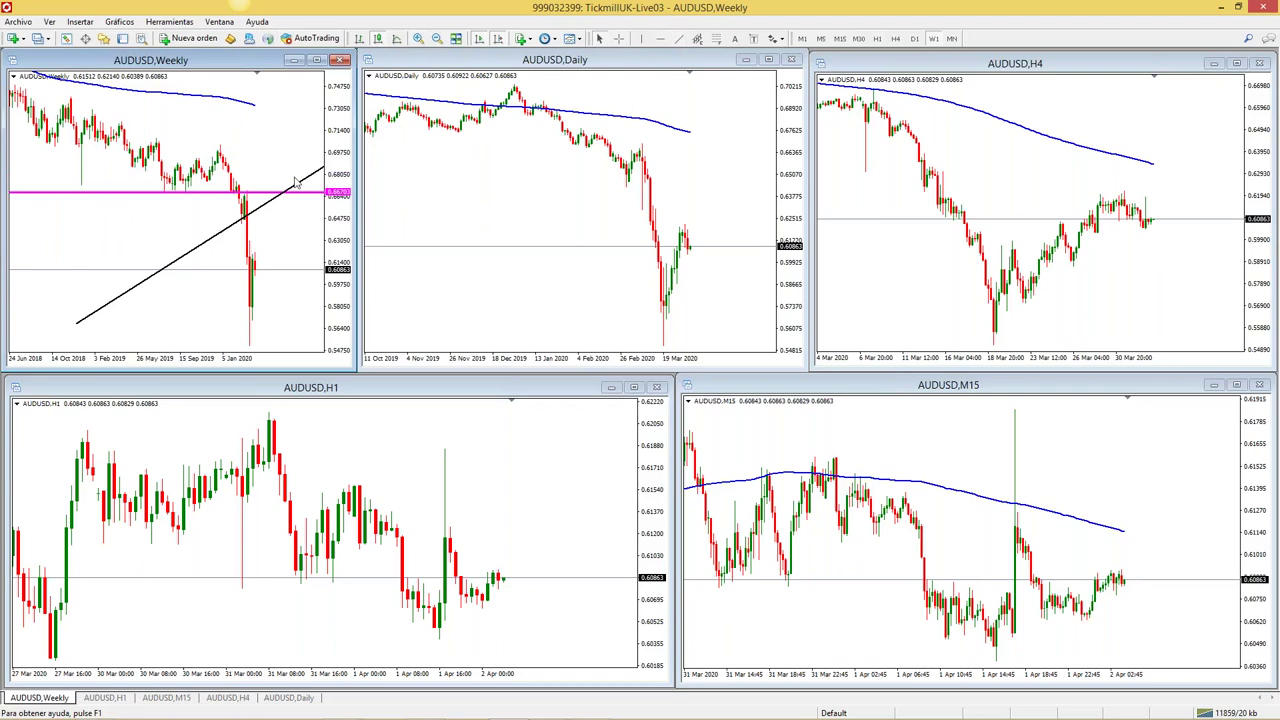
Place a vertical line just past the latest candle on the AUDUSD Weekly chart and set its colour to Turquoise
{"action": "left_click", "coordinate": [640, 38]}
{"action": "left_click", "coordinate": [220, 174]}
{"action": "left_click_drag", "start_coordinate": [220, 174], "coordinate": [259, 174]}
{"action": "right_click", "coordinate": [259, 161]}
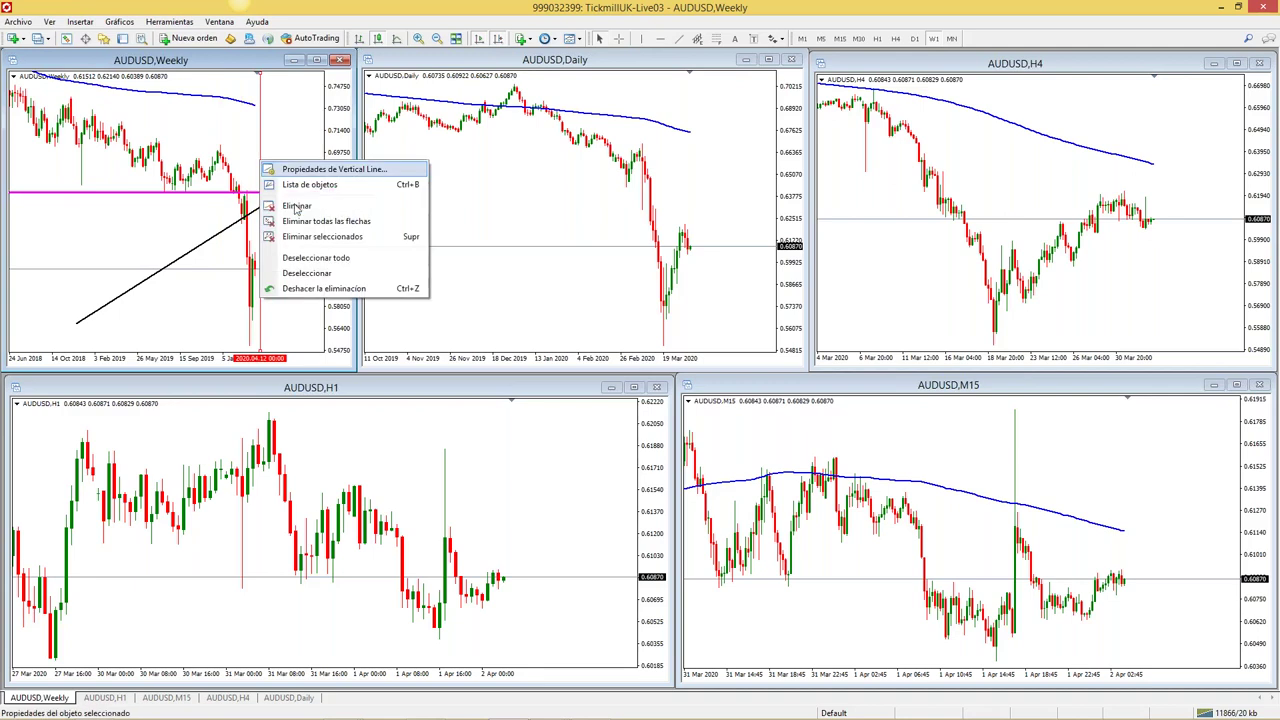
{"action": "left_click", "coordinate": [346, 170]}
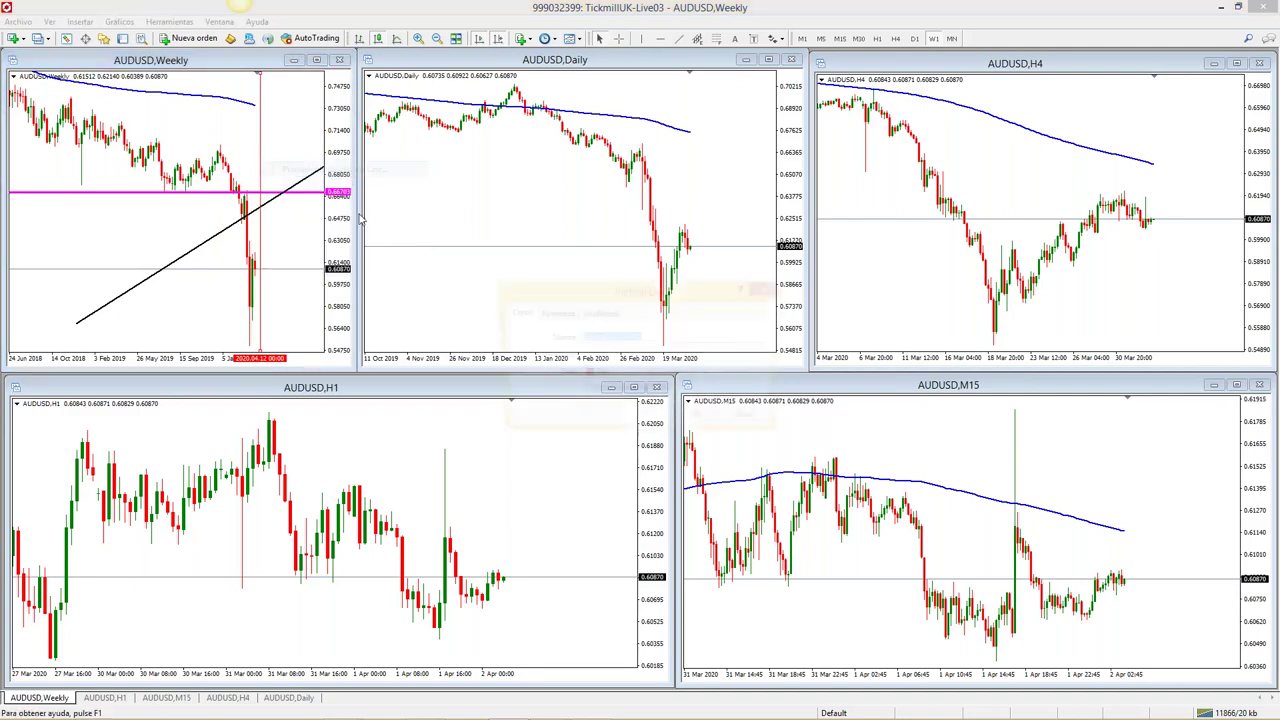
{"action": "left_click", "coordinate": [650, 375]}
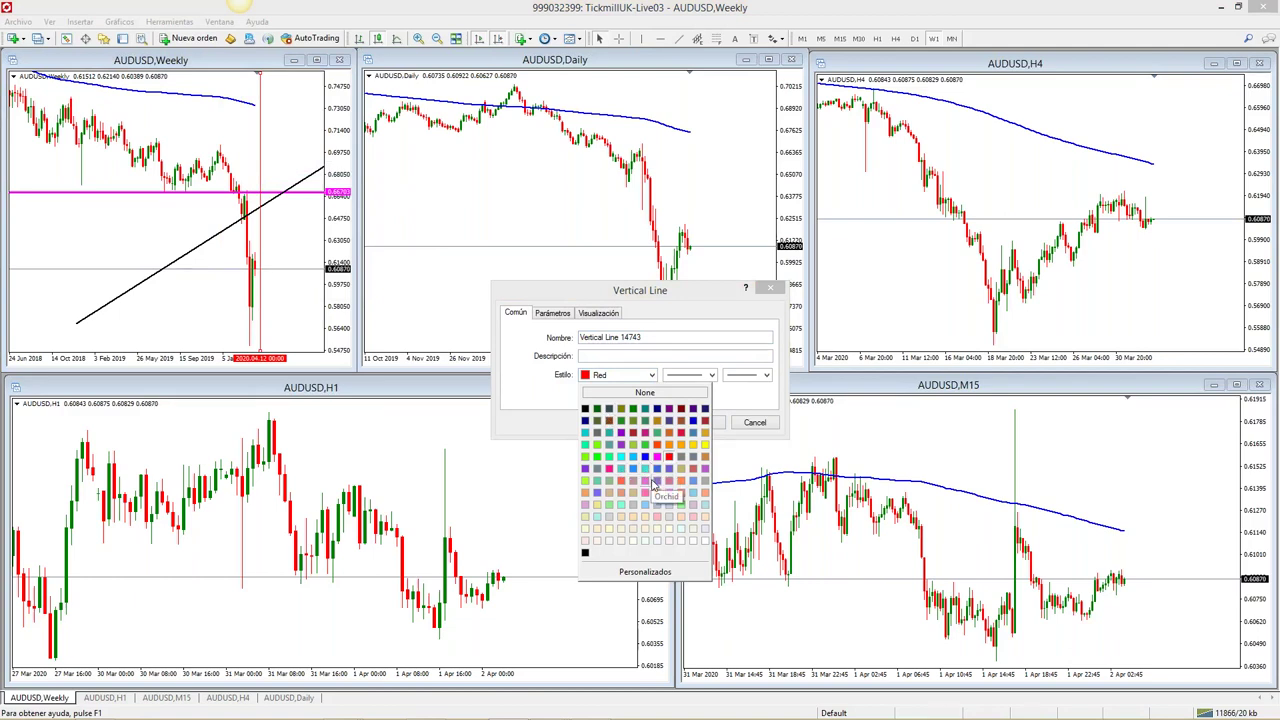
{"action": "left_click", "coordinate": [647, 471]}
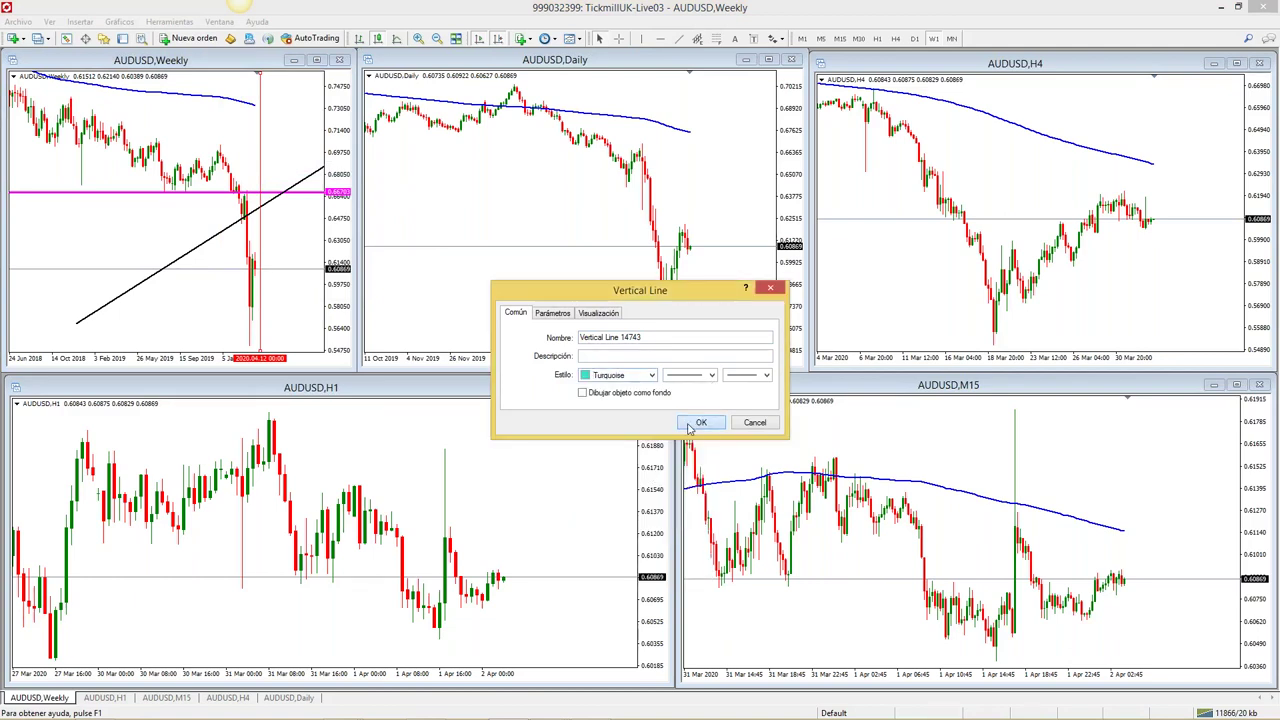
{"action": "left_click", "coordinate": [697, 423]}
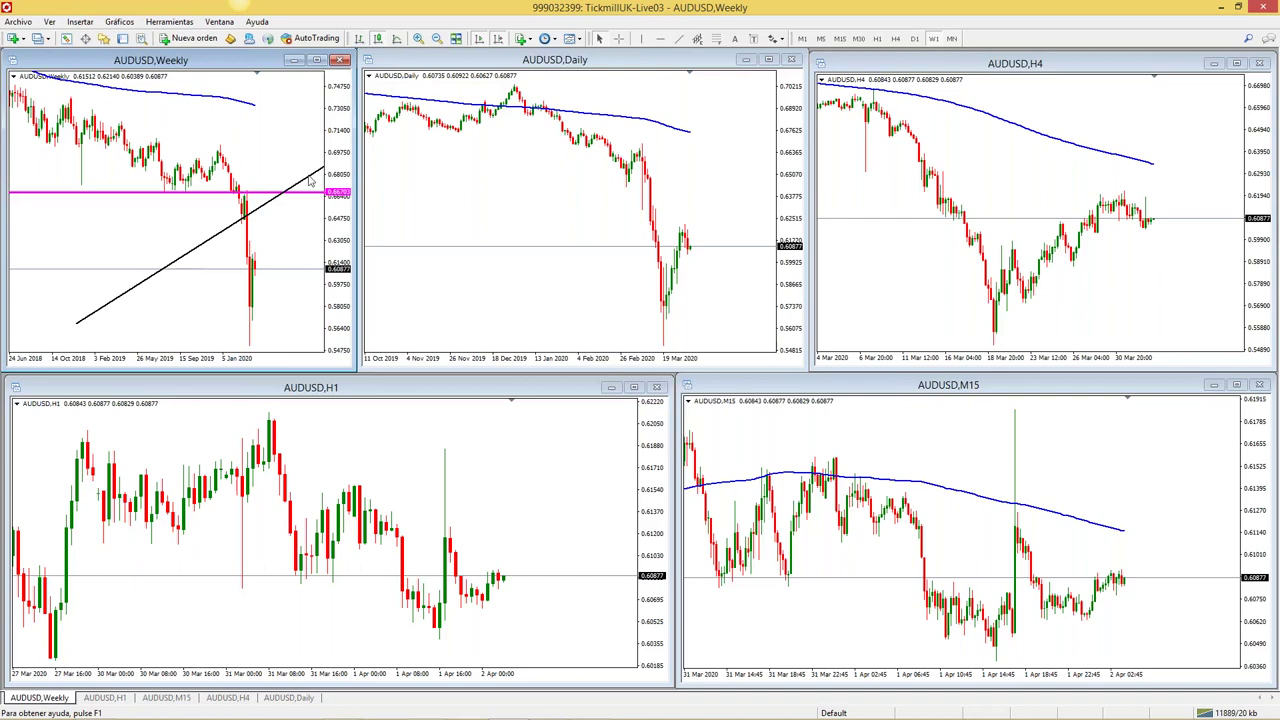
Delete the rising trendline and the magenta horizontal line from the AUDUSD Weekly chart
{"action": "key", "text": "Delete"}
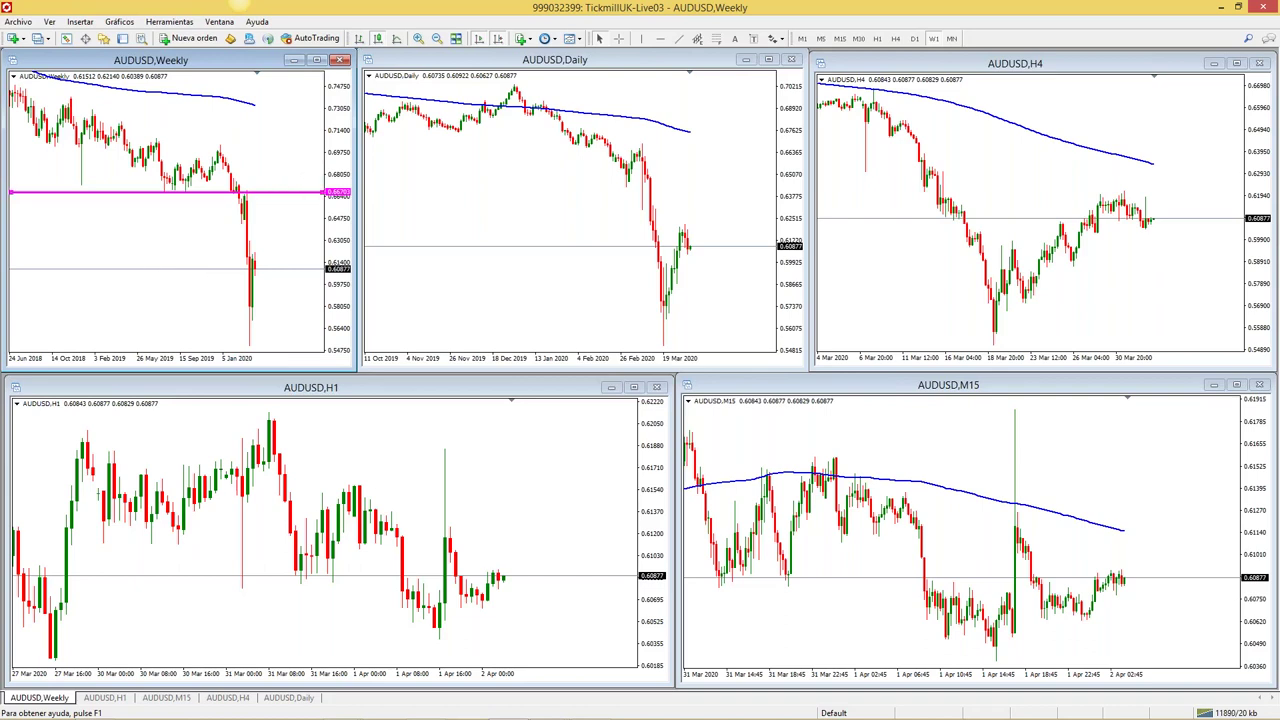
{"action": "key", "text": "Delete"}
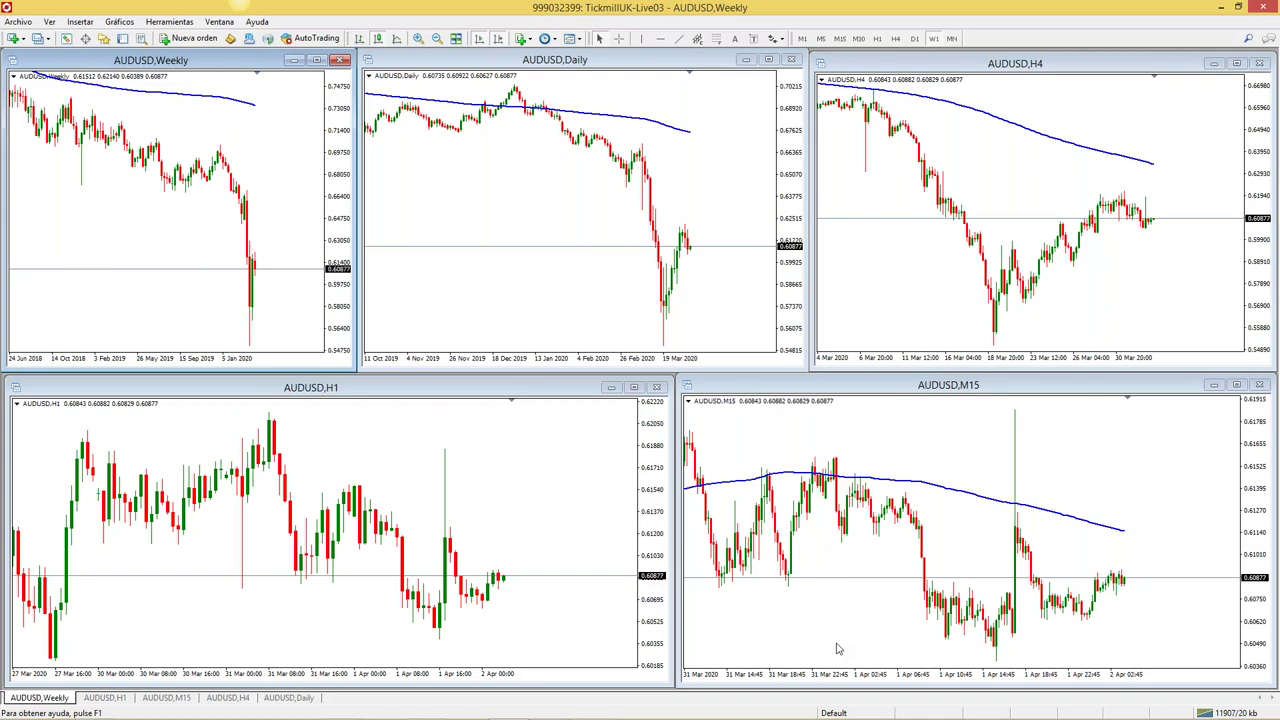
{"action": "left_click_drag", "start_coordinate": [672, 559], "coordinate": [672, 562]}
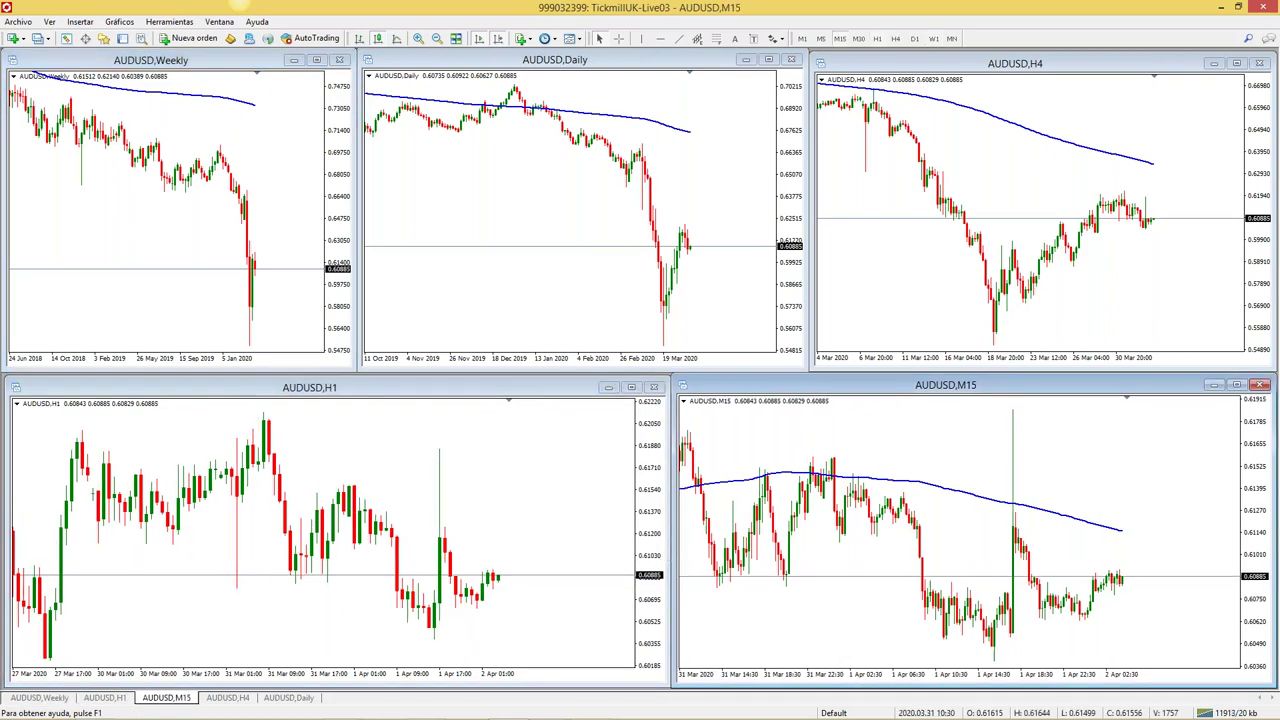
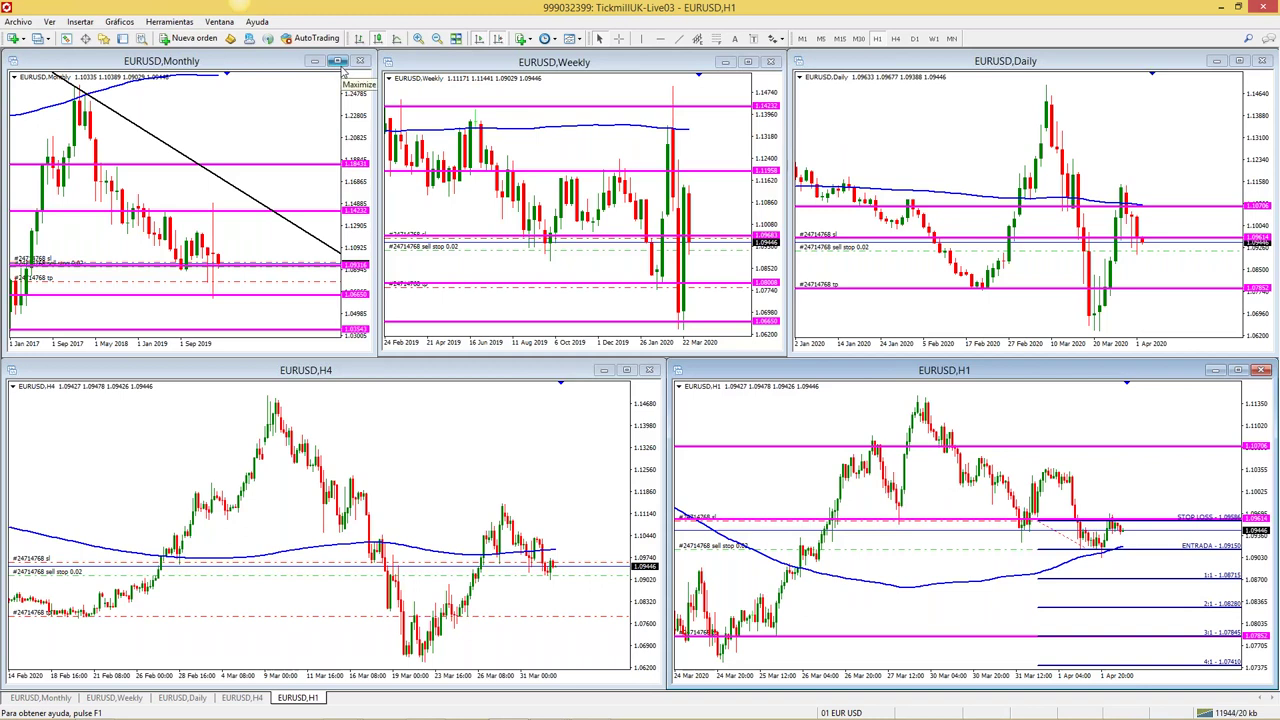
Examine the EURUSD Monthly, Weekly and Daily charts in turn at full size, checking the trendline and horizontal levels, and restore the tiled layout
{"action": "left_click", "coordinate": [338, 62]}
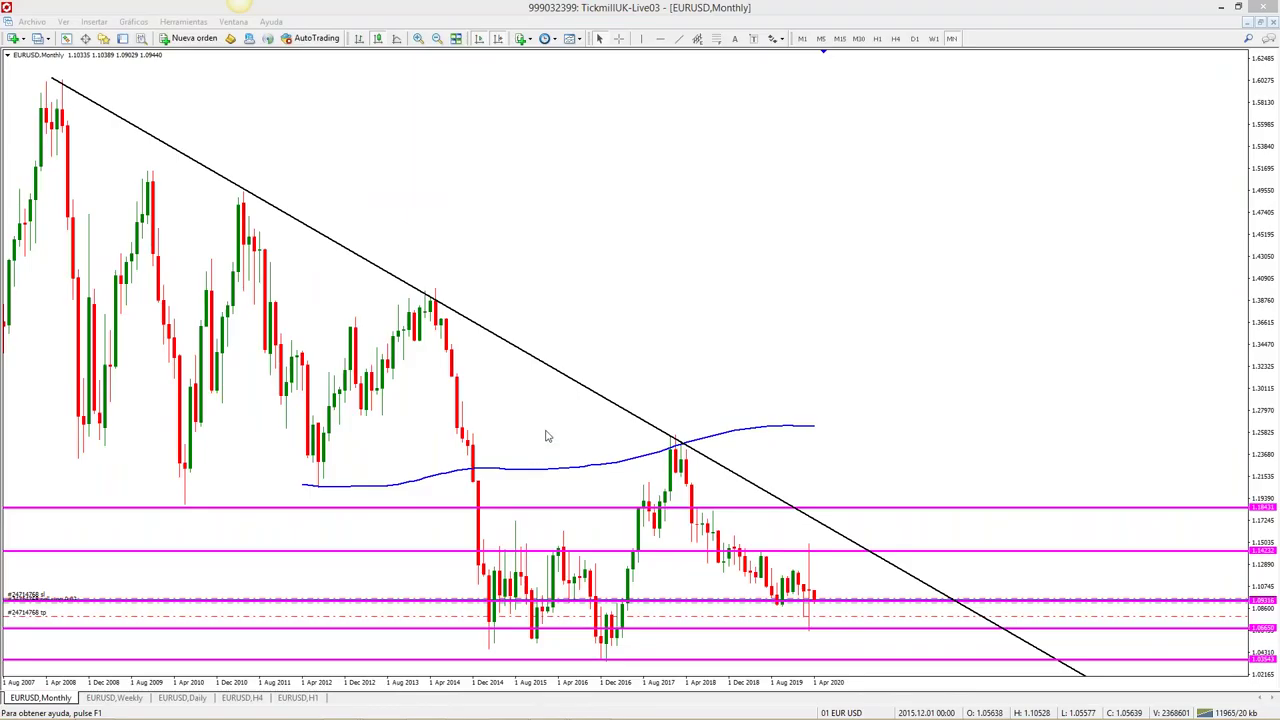
{"action": "left_click", "coordinate": [132, 698]}
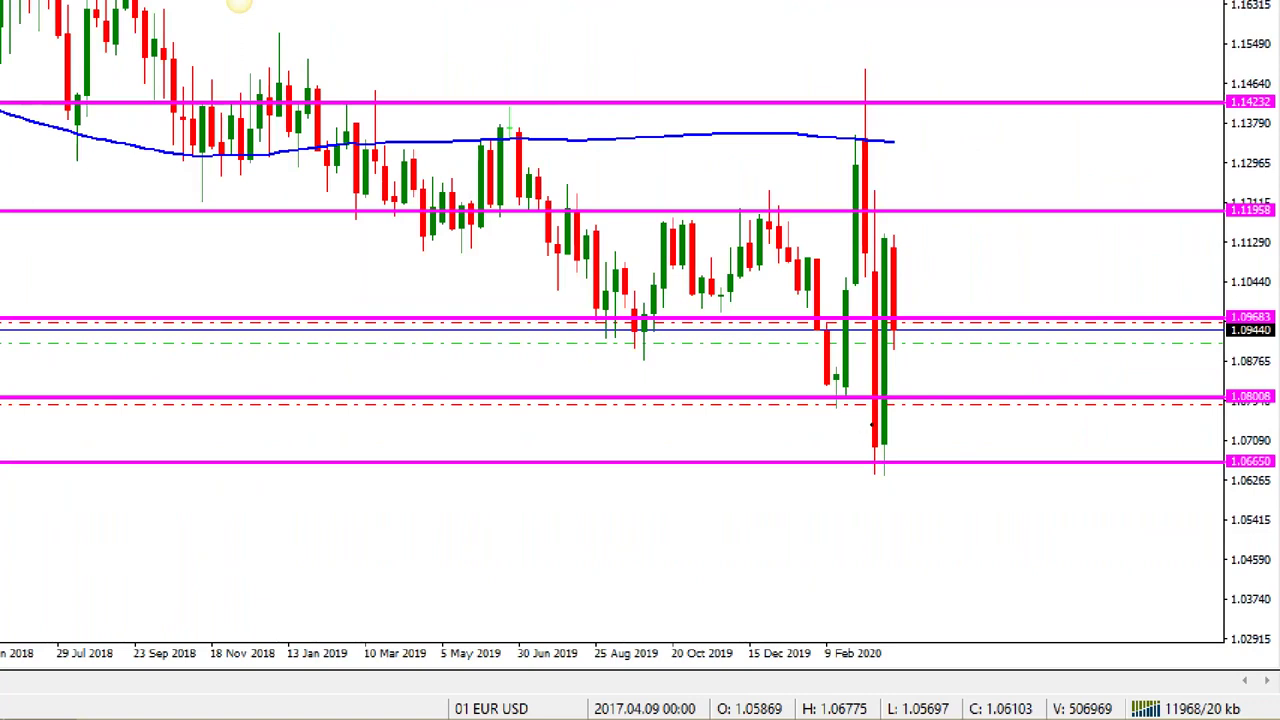
{"action": "left_click_drag", "start_coordinate": [898, 325], "coordinate": [924, 398]}
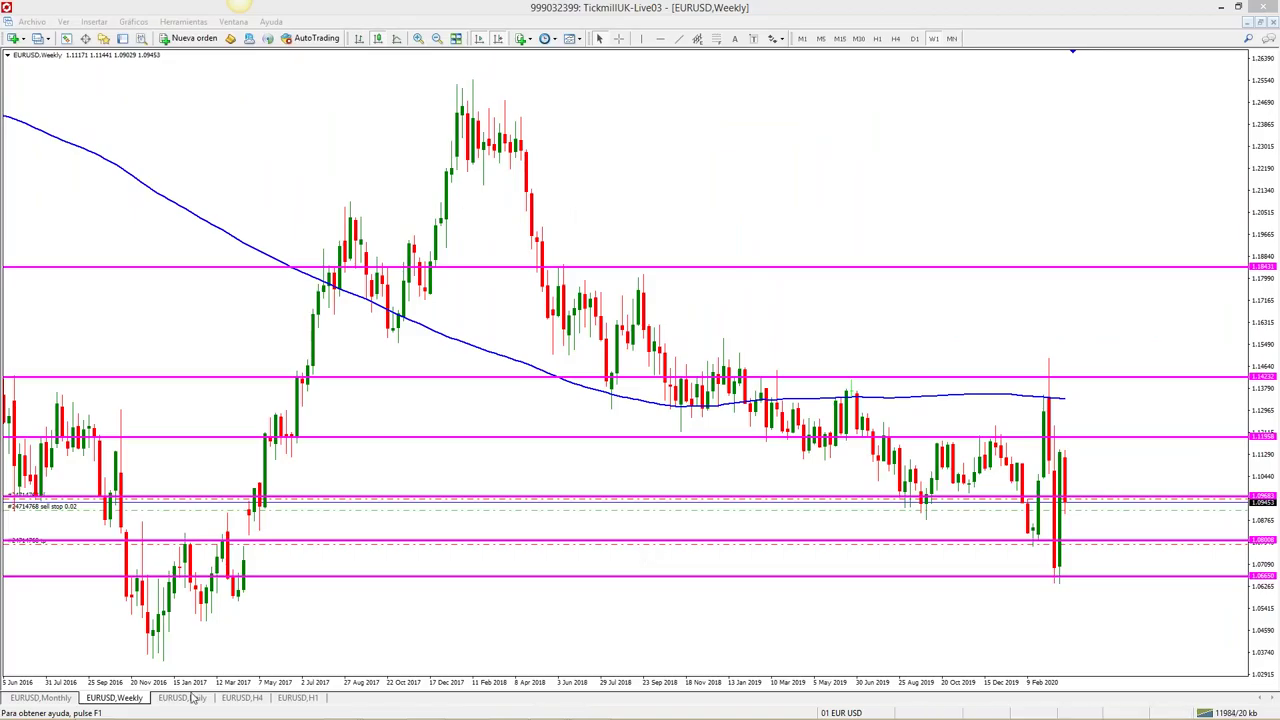
{"action": "left_click", "coordinate": [181, 697]}
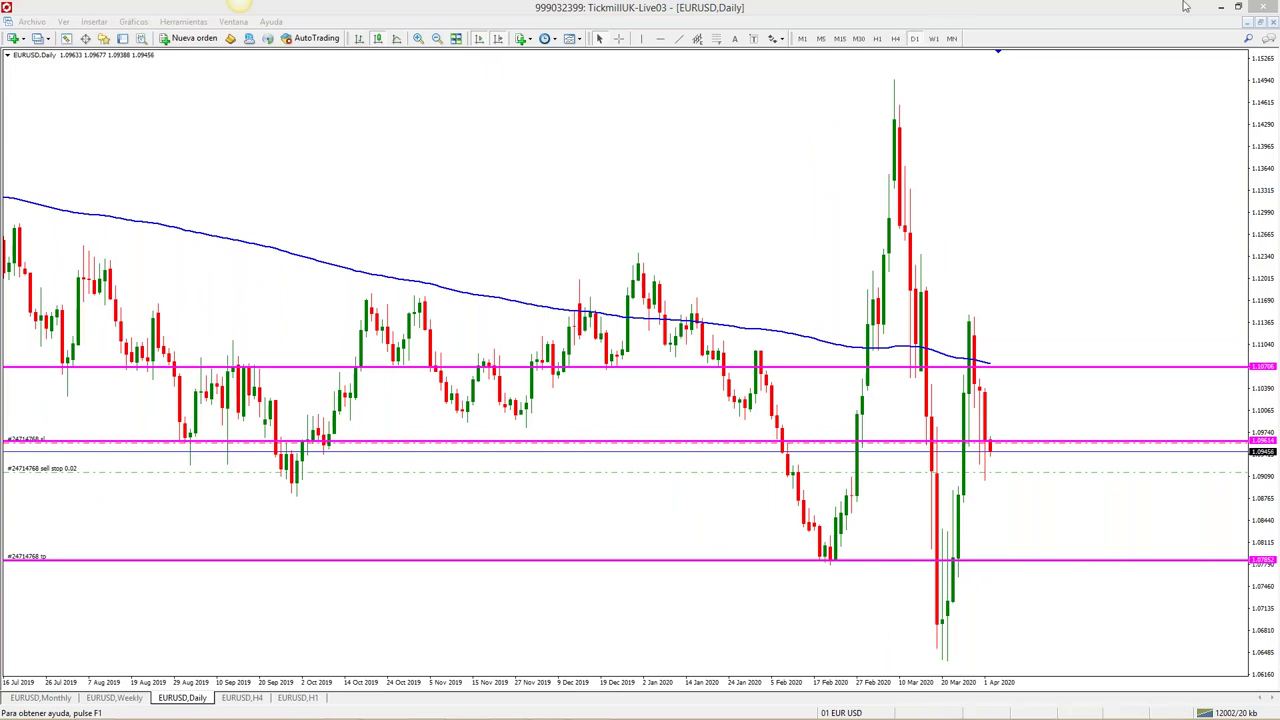
{"action": "left_click", "coordinate": [1257, 21]}
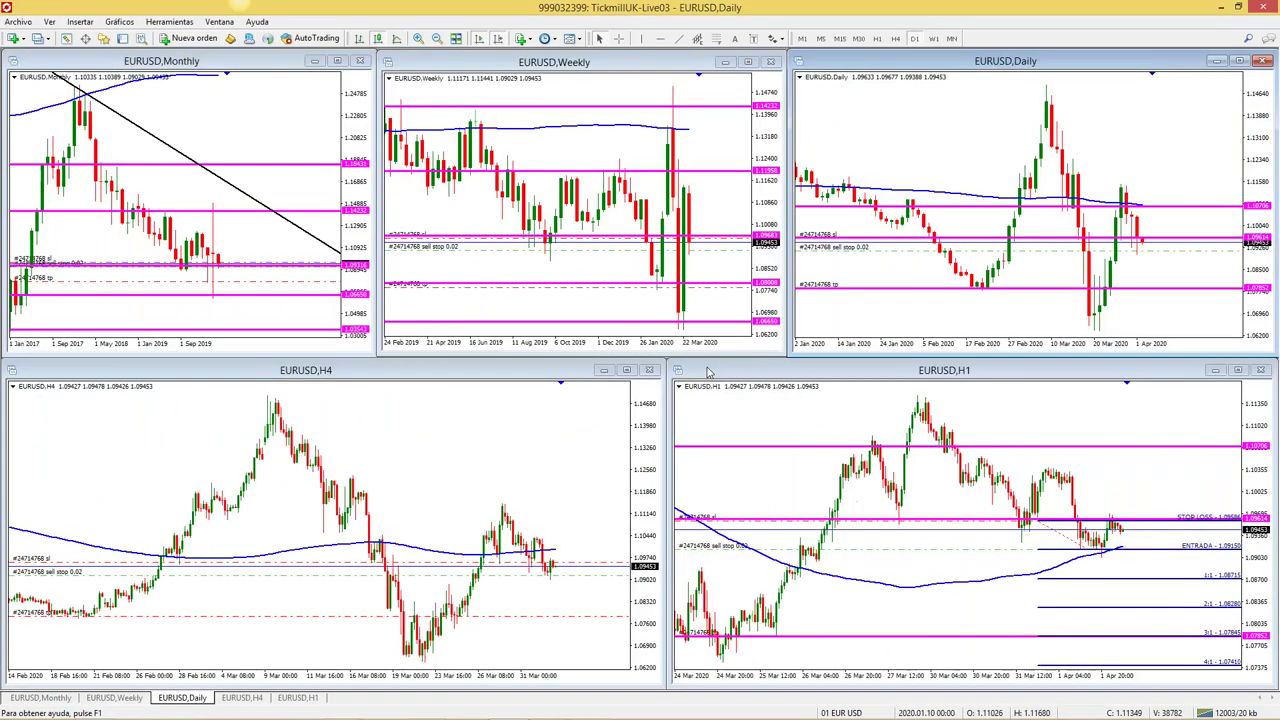
Examine the EURUSD H4 chart at full size, tracing the latest price swings and the level around the current price with arrows
{"action": "left_click", "coordinate": [626, 371]}
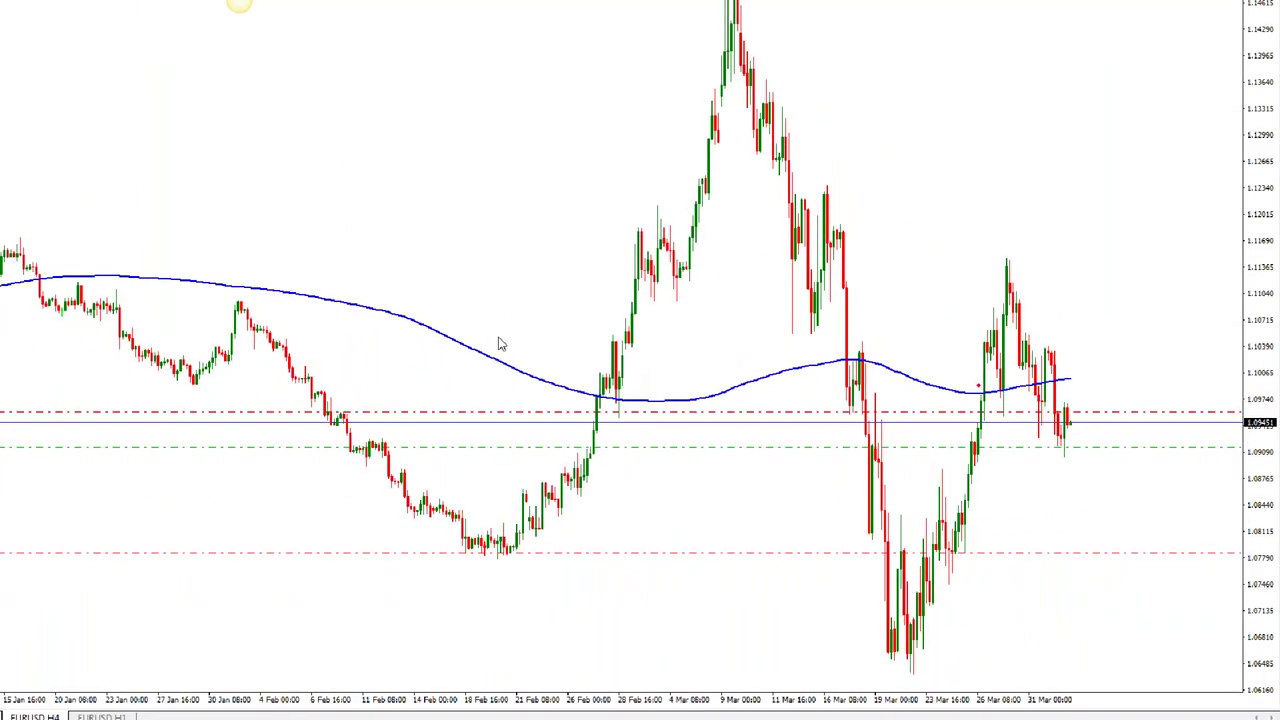
{"action": "mouse_move", "coordinate": [982, 388]}
{"action": "left_mouse_down"}
{"action": "mouse_move", "coordinate": [993, 328]}
{"action": "mouse_move", "coordinate": [1013, 422]}
{"action": "mouse_move", "coordinate": [1003, 274]}
{"action": "mouse_move", "coordinate": [1027, 365]}
{"action": "mouse_move", "coordinate": [1033, 329]}
{"action": "mouse_move", "coordinate": [1040, 455]}
{"action": "mouse_move", "coordinate": [1044, 346]}
{"action": "mouse_move", "coordinate": [1052, 395]}
{"action": "left_mouse_up"}
{"action": "left_click_drag", "start_coordinate": [1046, 350], "coordinate": [1058, 428]}
{"action": "left_click_drag", "start_coordinate": [895, 421], "coordinate": [1180, 415]}
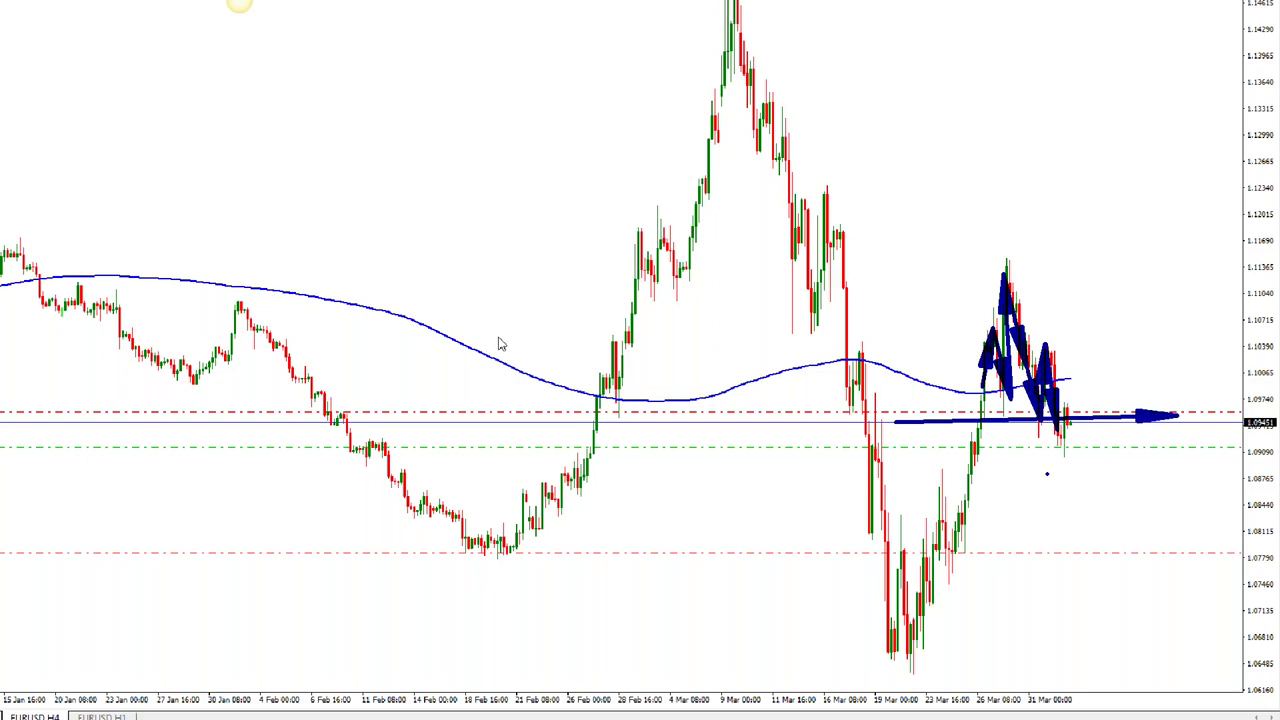
{"action": "key", "text": "F11"}
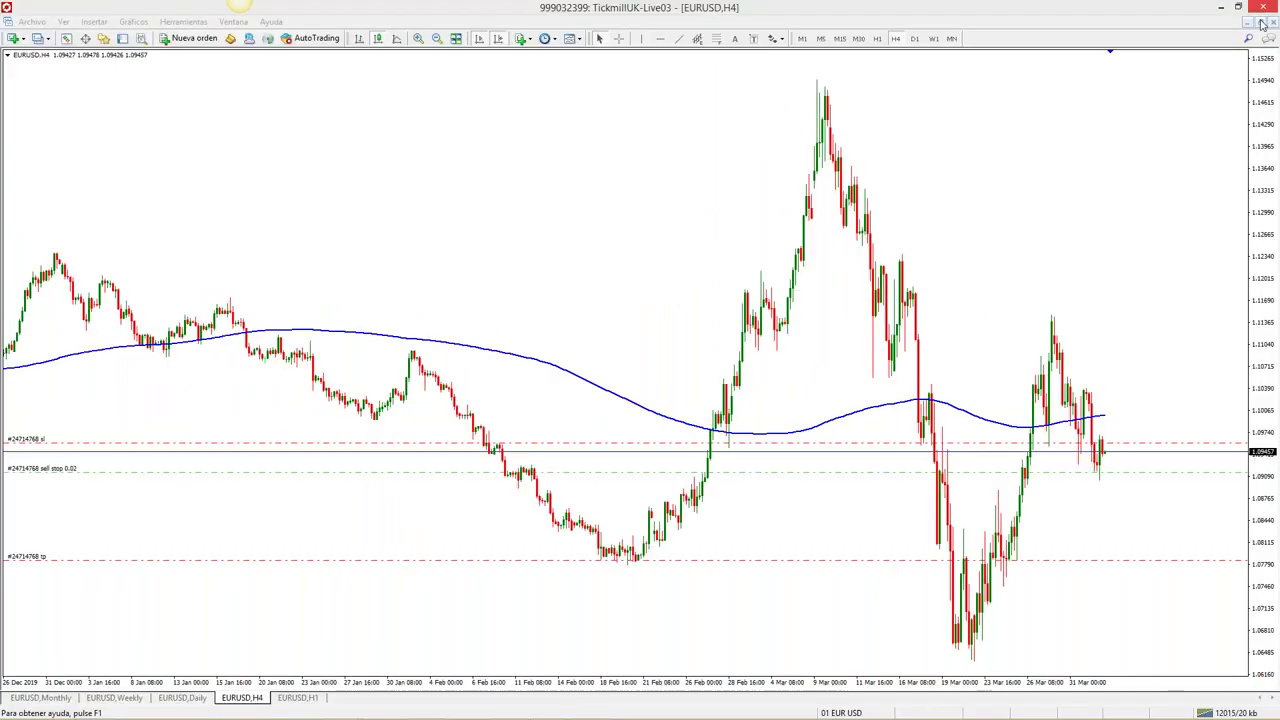
{"action": "left_click", "coordinate": [1250, 21]}
Examine the pending sell stop's entry, stop loss and Fibonacci risk-reward levels on the enlarged EURUSD H1 chart
{"action": "left_click", "coordinate": [1238, 370]}
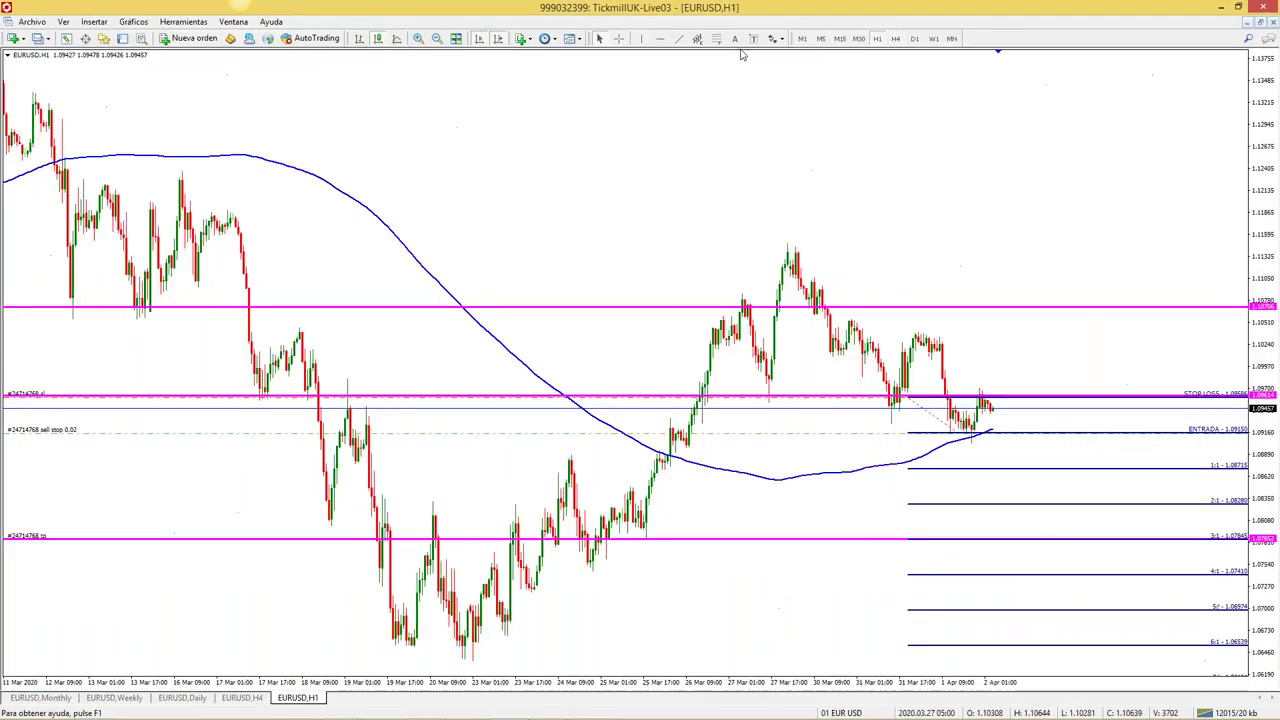
{"action": "left_click", "coordinate": [417, 38]}
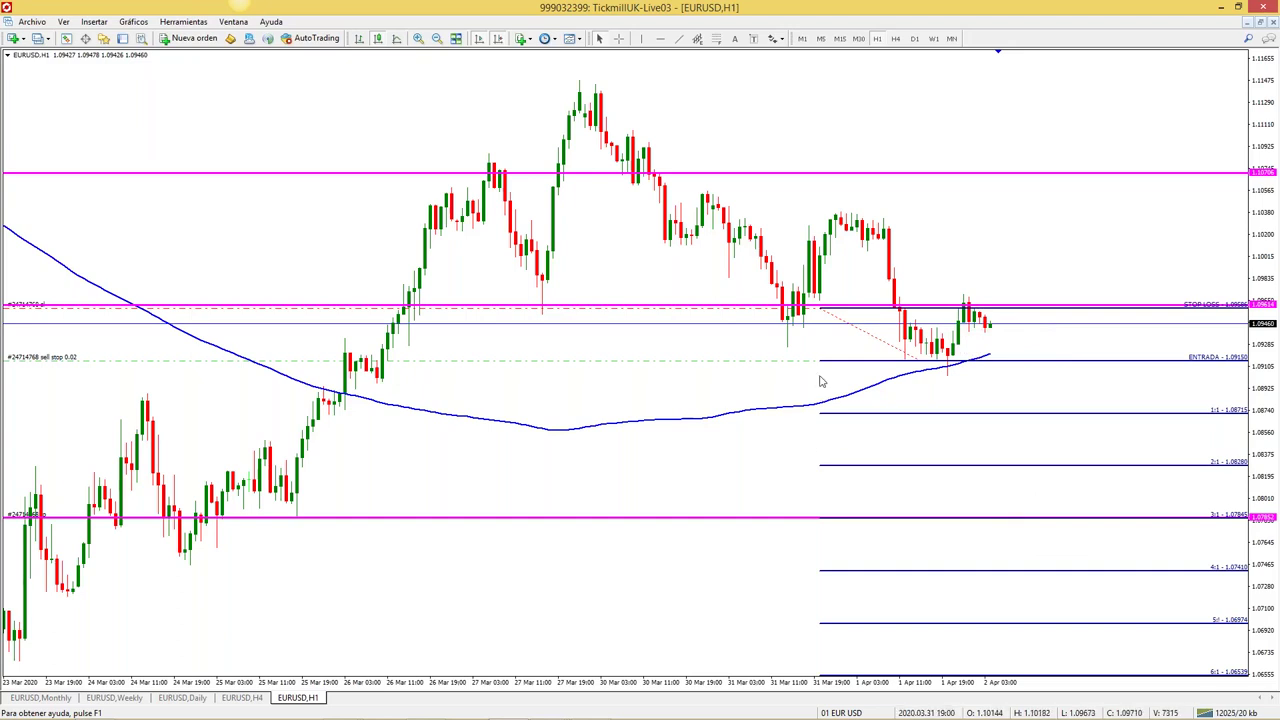
{"action": "left_click", "coordinate": [437, 38]}
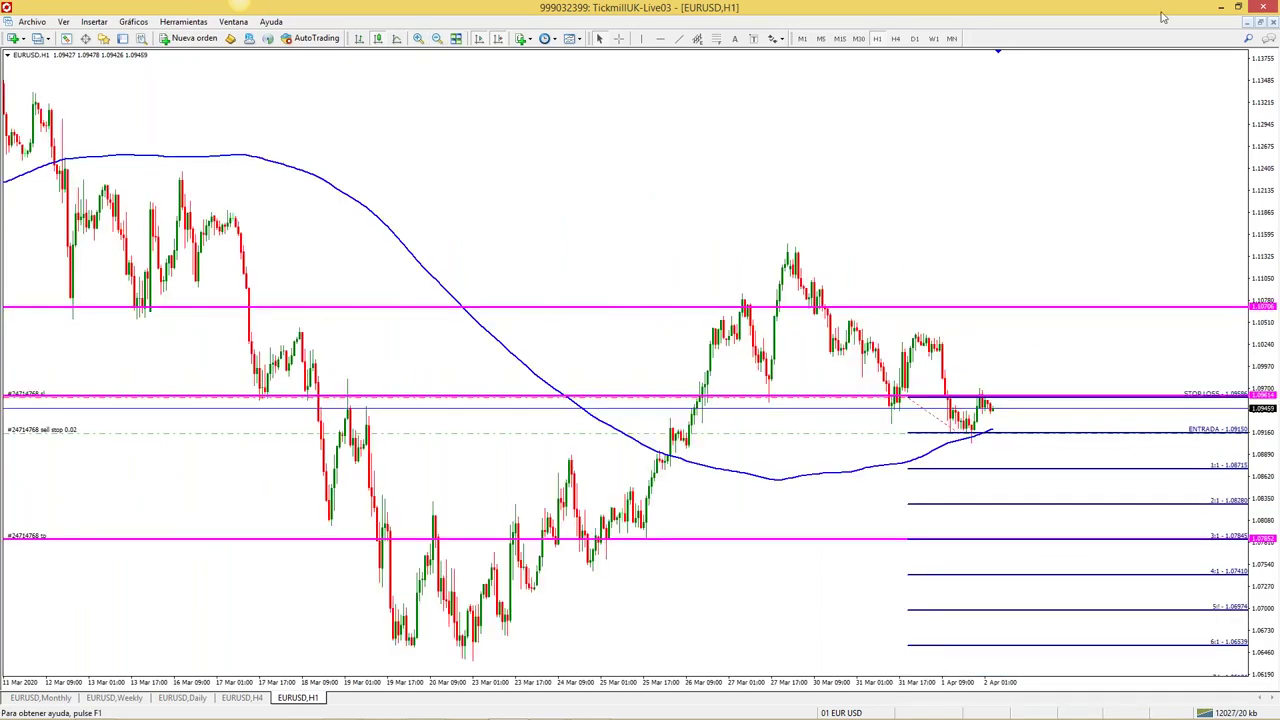
{"action": "left_click", "coordinate": [1260, 21]}
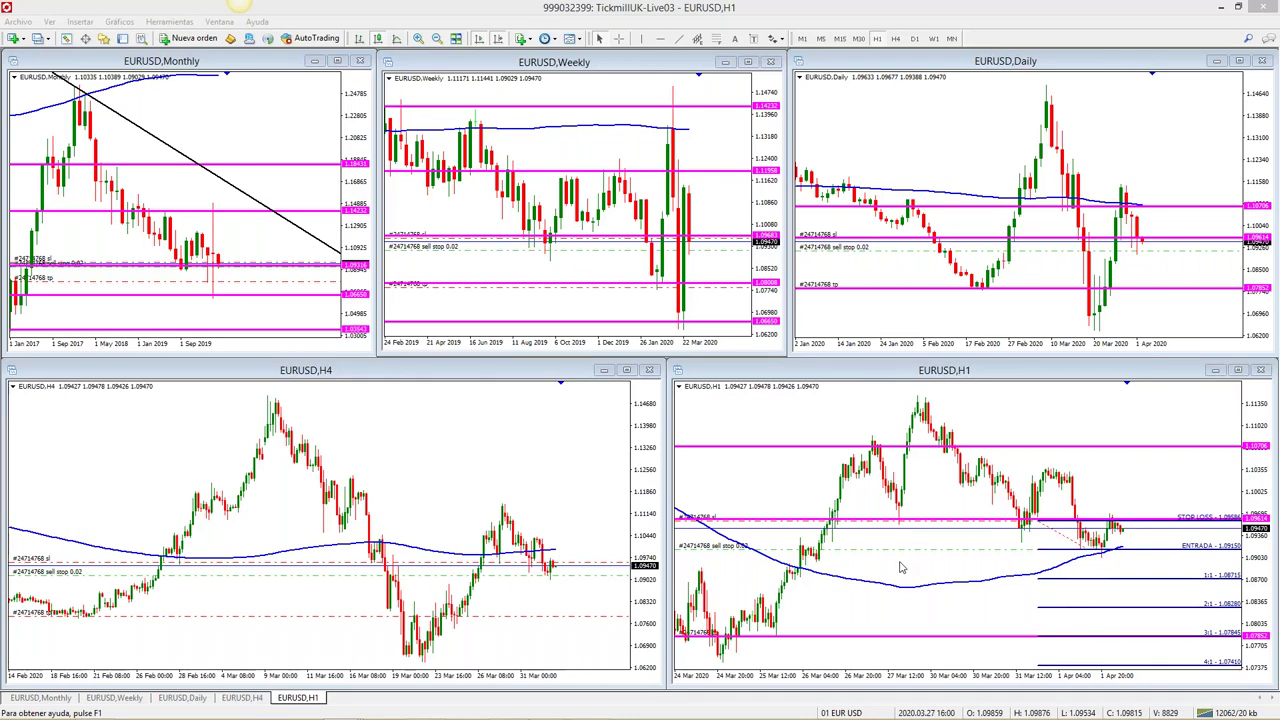
Load the "03 dolar australiano" chart profile and enlarge the AUDUSD H1 chart to a closer view
{"action": "left_click", "coordinate": [858, 712]}
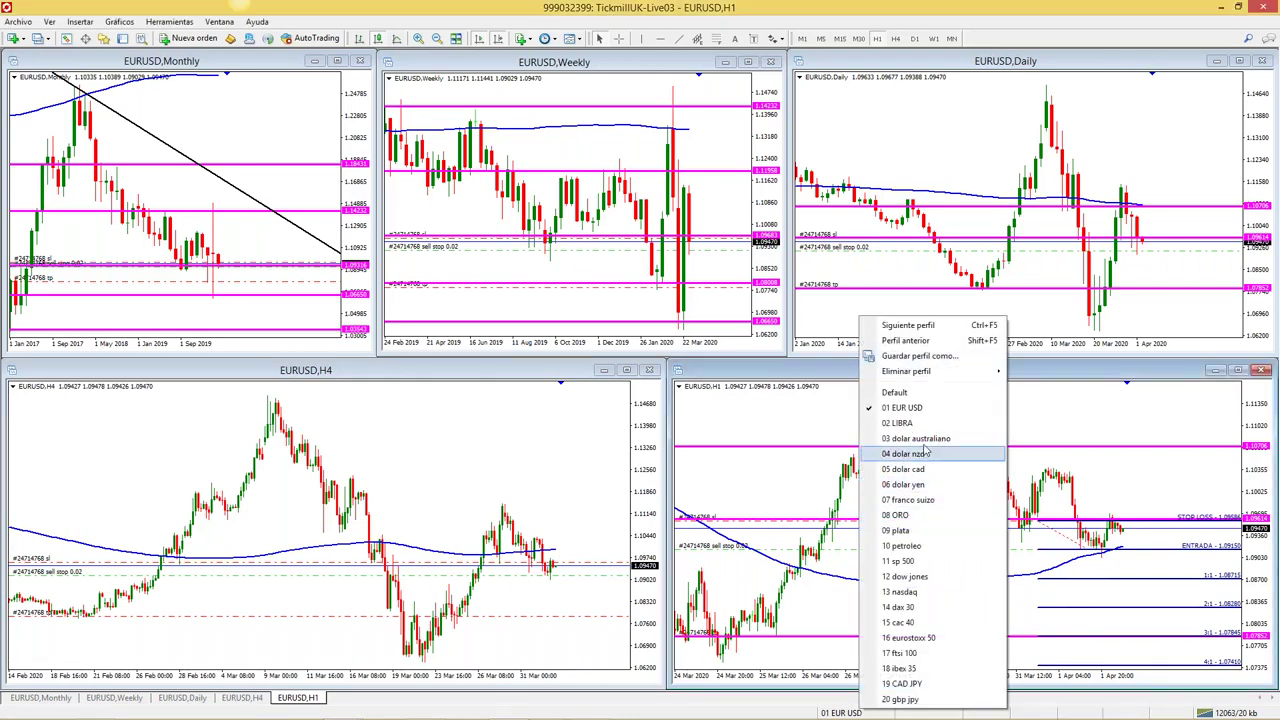
{"action": "left_click", "coordinate": [921, 442]}
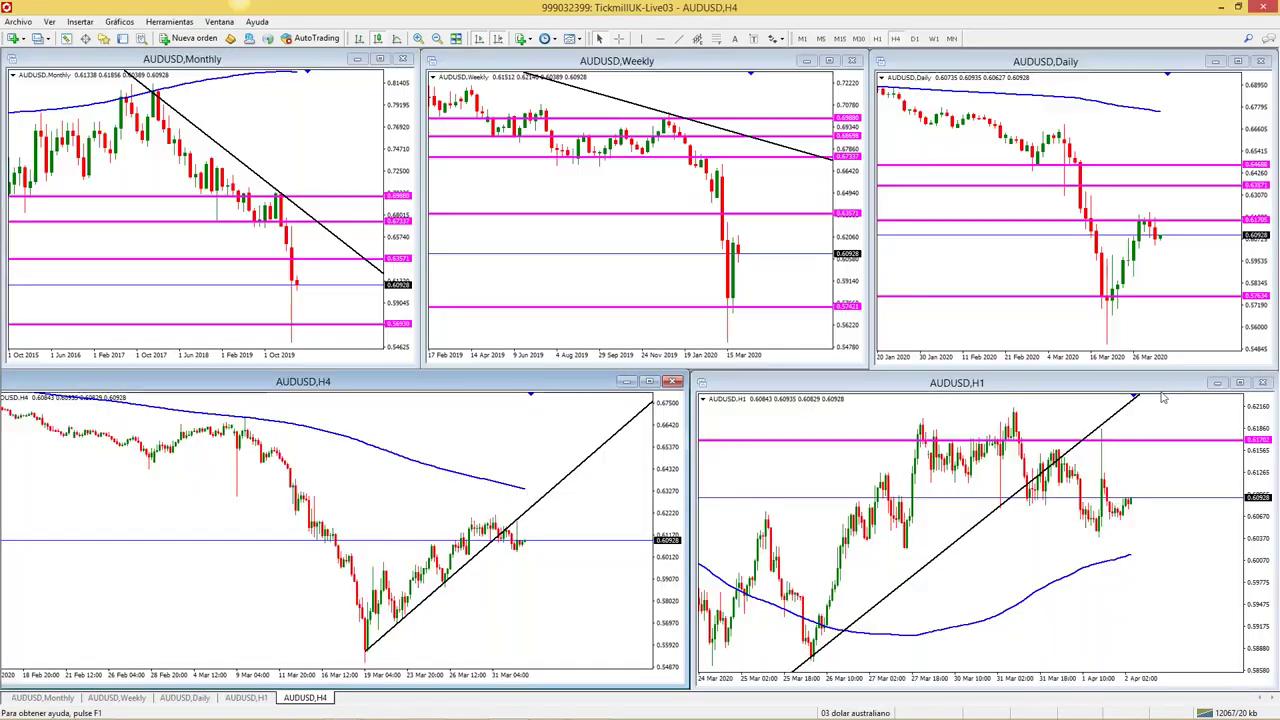
{"action": "left_click", "coordinate": [1239, 383]}
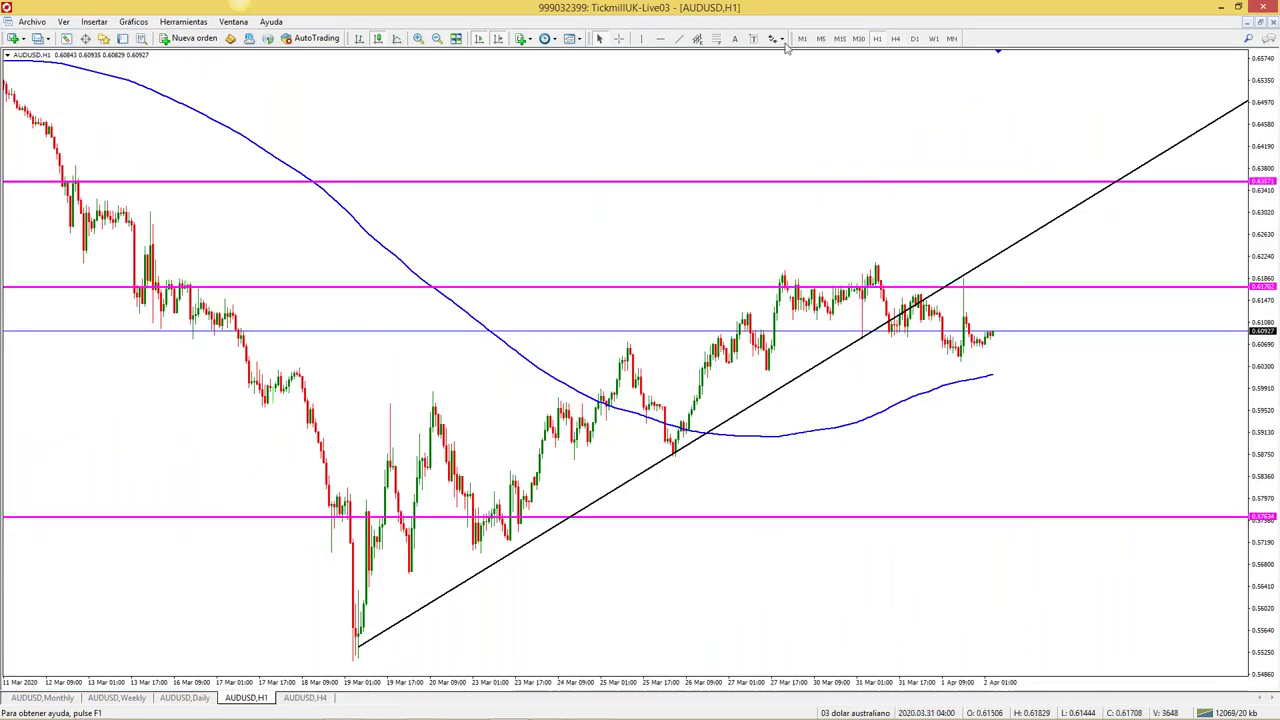
{"action": "left_click", "coordinate": [418, 38]}
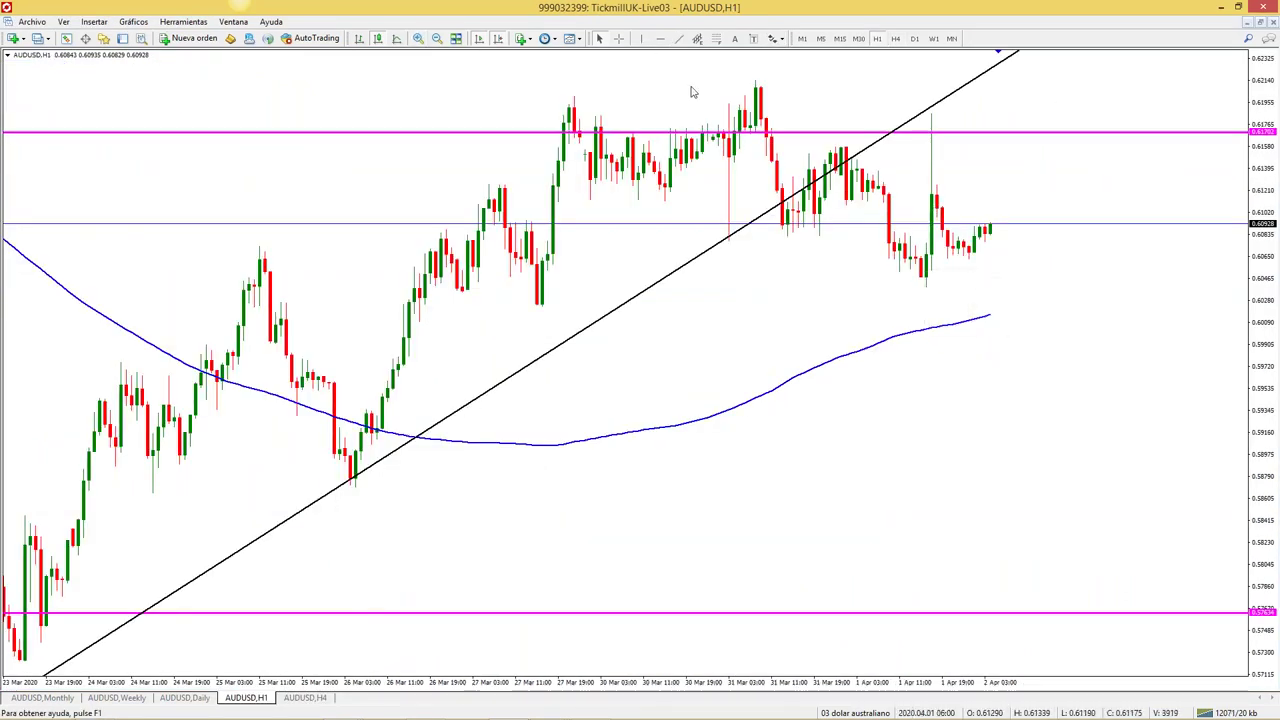
Draw Fibonacci risk-reward levels for a sell on the AUDUSD H1 chart, with entry at about 0.6086 and stop loss at about 0.6157
{"action": "left_click", "coordinate": [716, 38]}
{"action": "left_click_drag", "start_coordinate": [800, 208], "coordinate": [772, 228]}
{"action": "left_click_drag", "start_coordinate": [716, 160], "coordinate": [700, 146]}
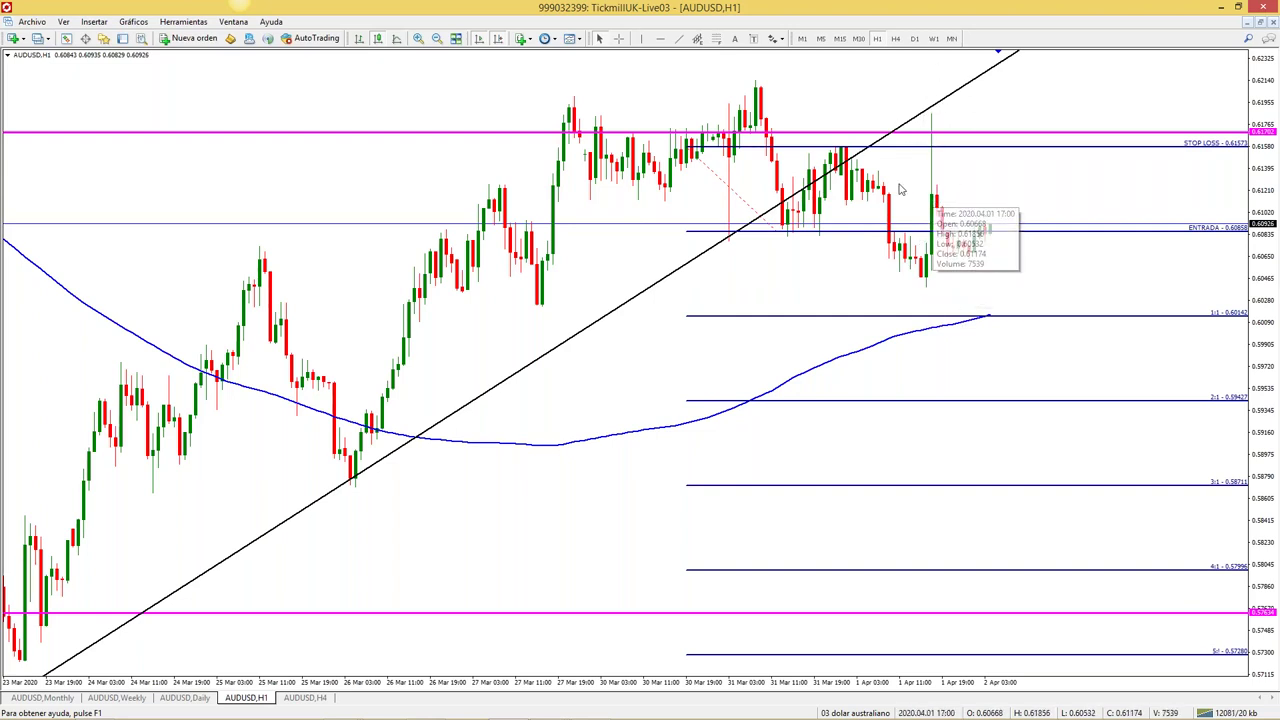
Delete the Fibonacci levels from the AUDUSD H1 chart, restore the tiled layout and make the H4 chart active
{"action": "mouse_move", "coordinate": [886, 200]}
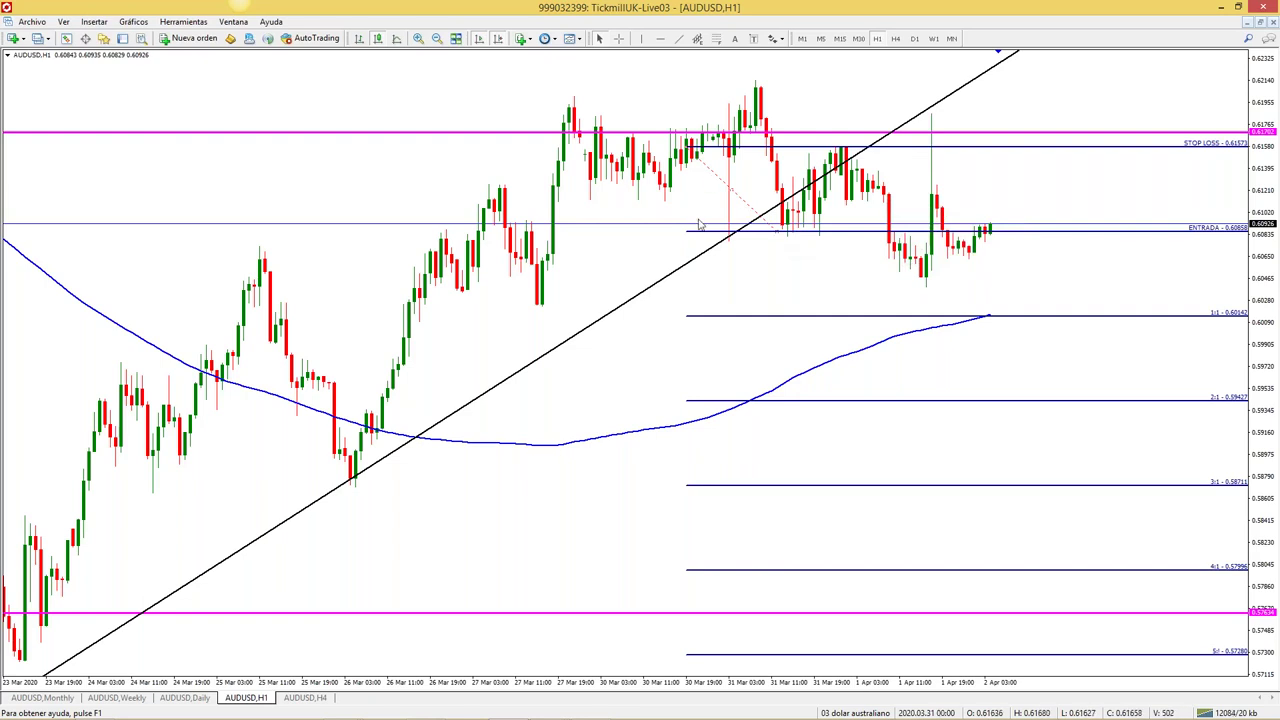
{"action": "key", "text": "Delete"}
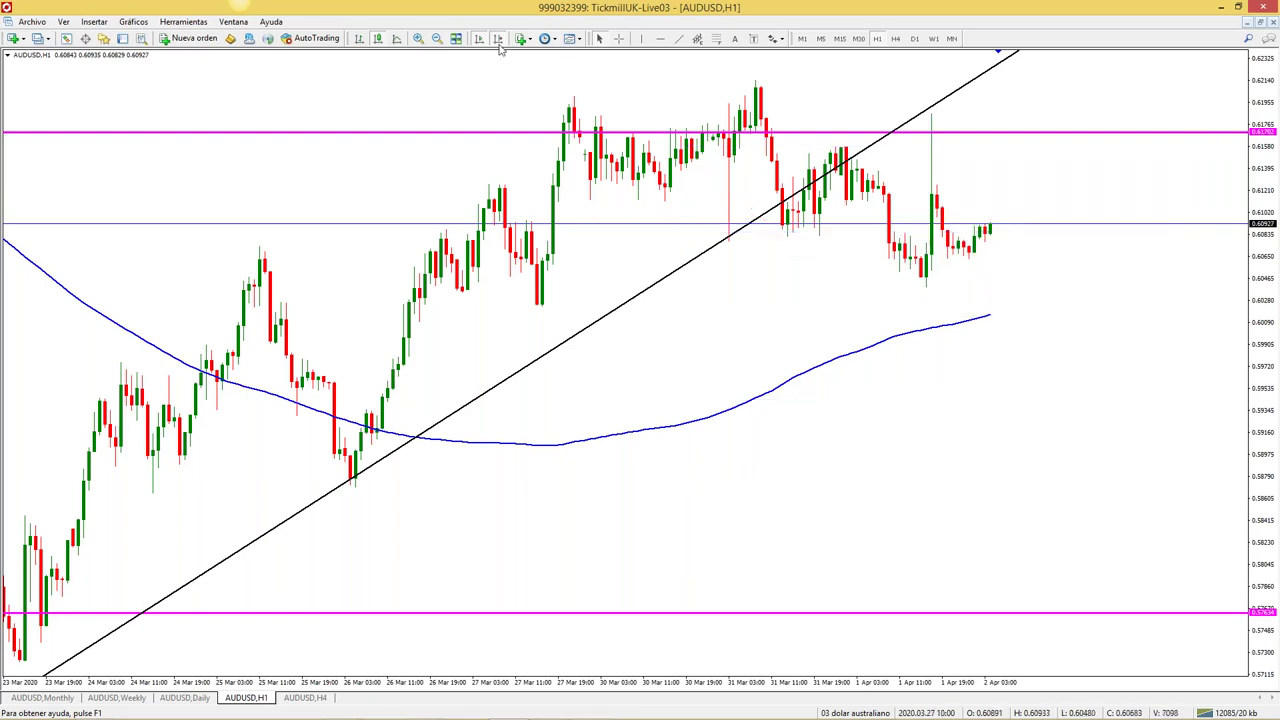
{"action": "left_click", "coordinate": [437, 38]}
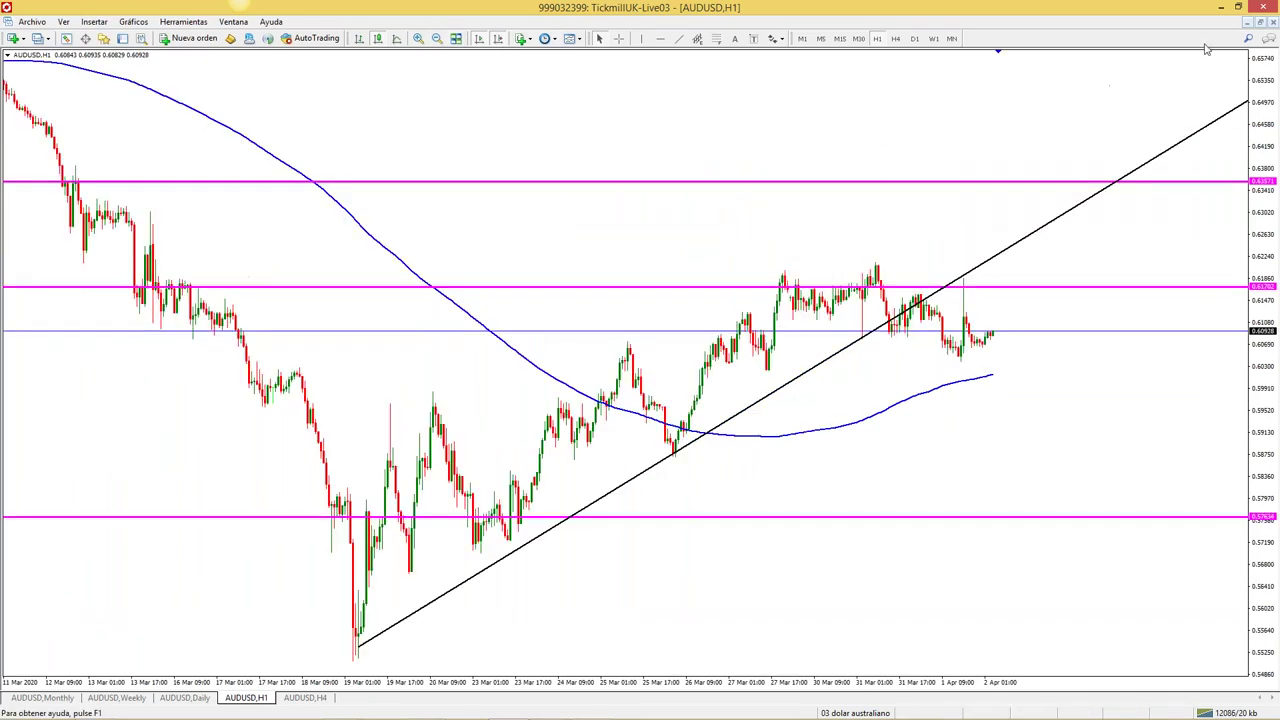
{"action": "left_click", "coordinate": [1259, 21]}
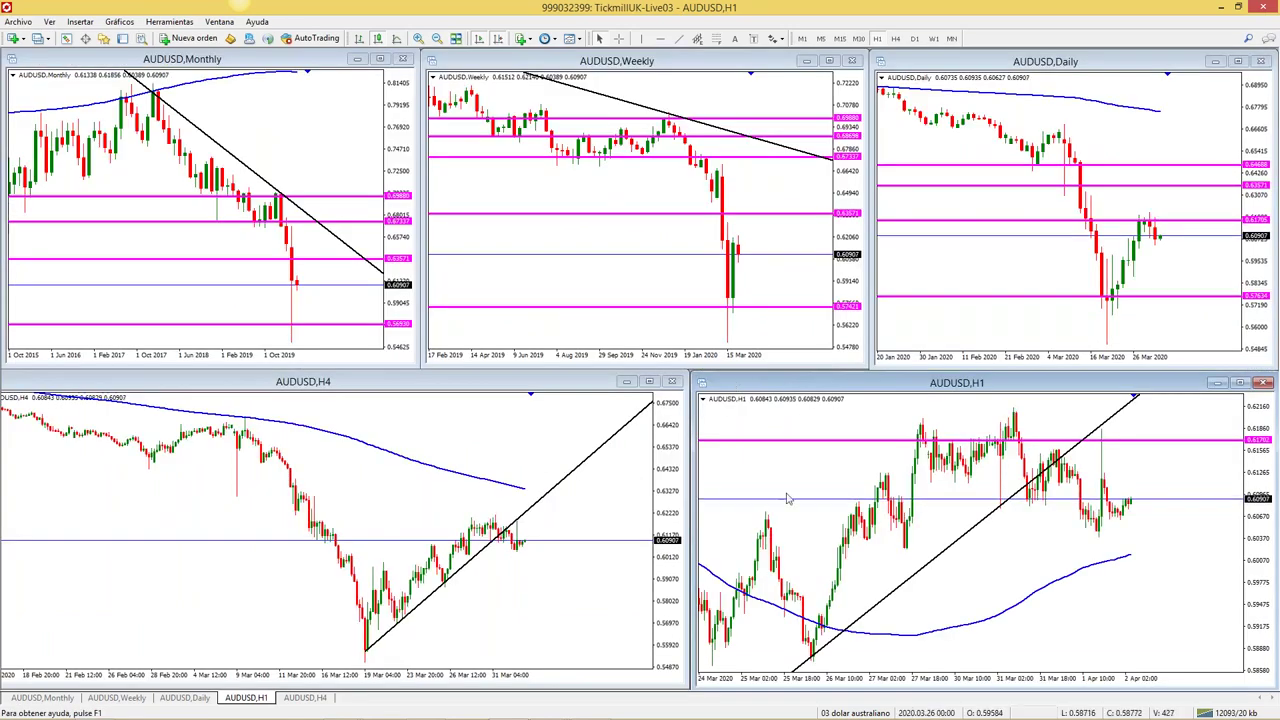
{"action": "left_click", "coordinate": [555, 577]}
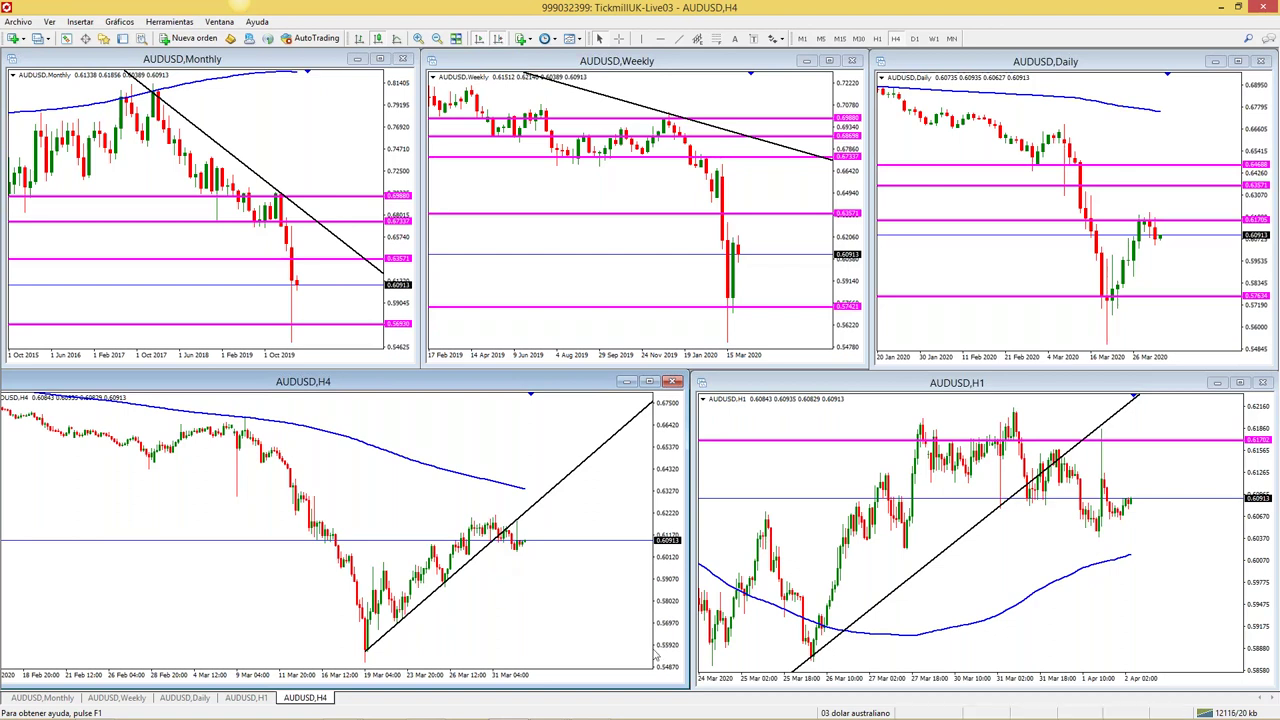
Load the "08 ORO" chart profile and examine the XAUUSD Daily chart at full size
{"action": "left_click", "coordinate": [853, 713]}
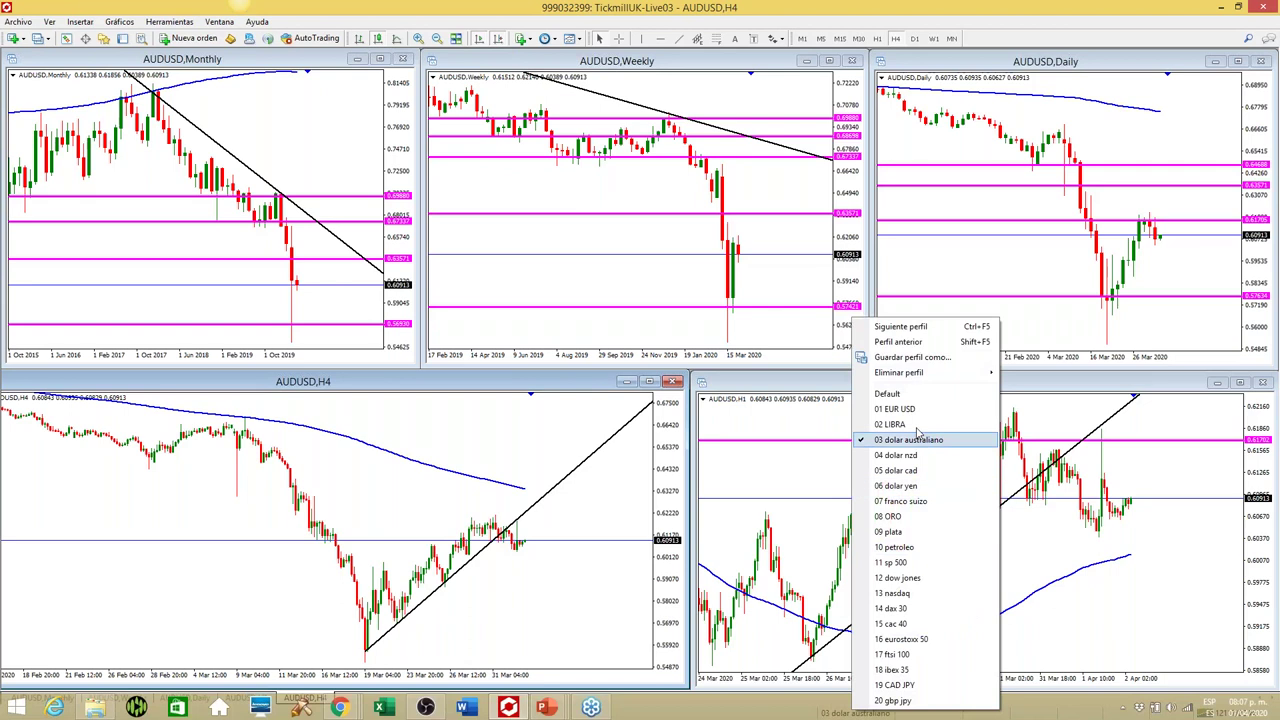
{"action": "left_click", "coordinate": [933, 517]}
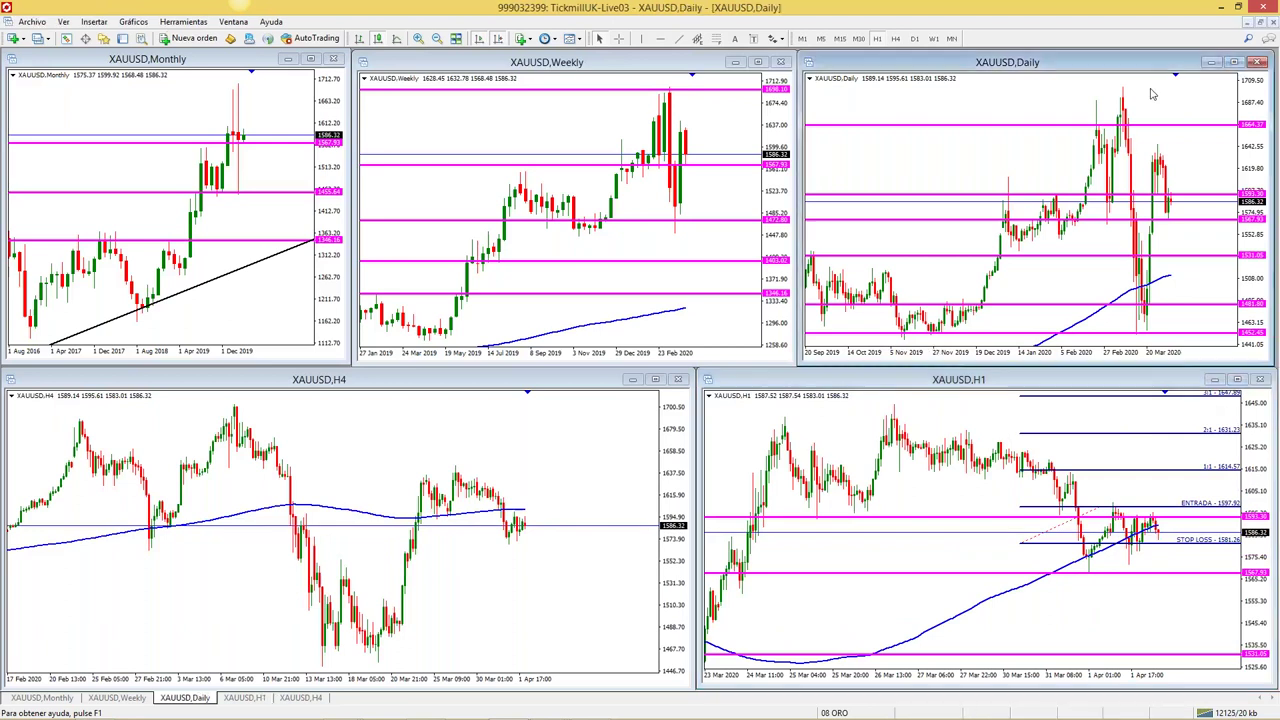
{"action": "left_click", "coordinate": [1235, 63]}
{"action": "left_click", "coordinate": [418, 38]}
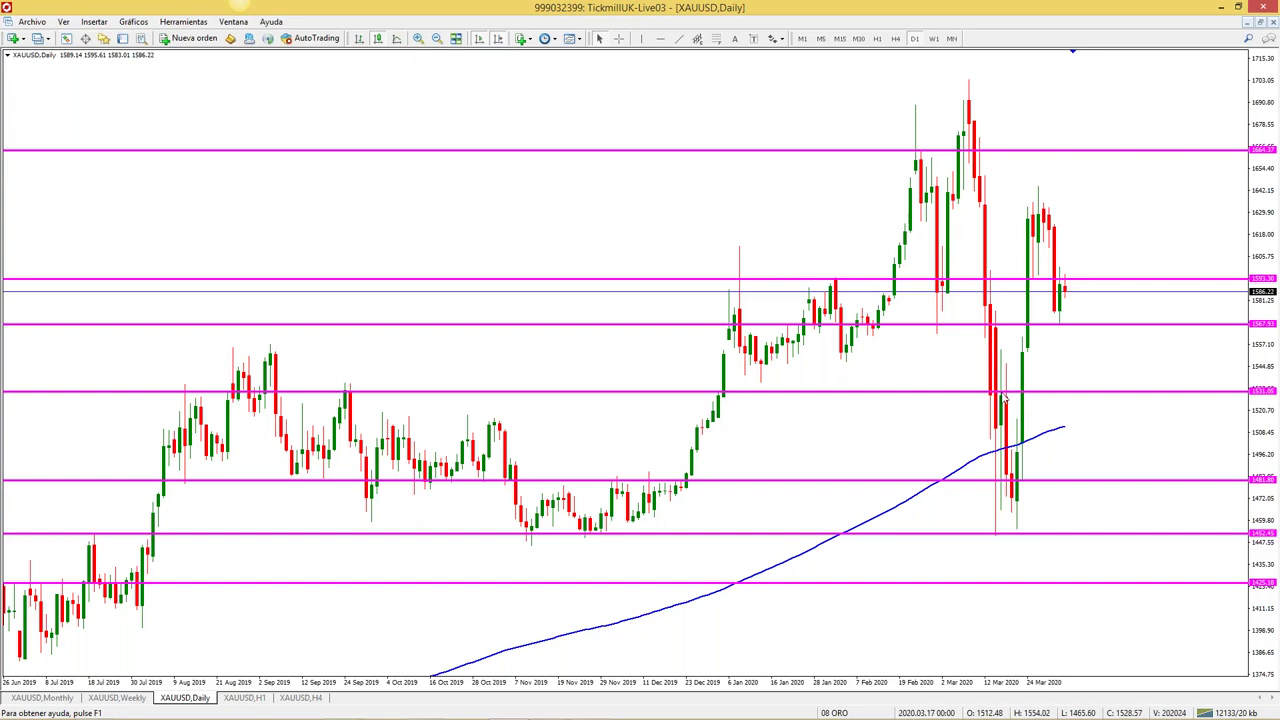
{"action": "left_click", "coordinate": [437, 38]}
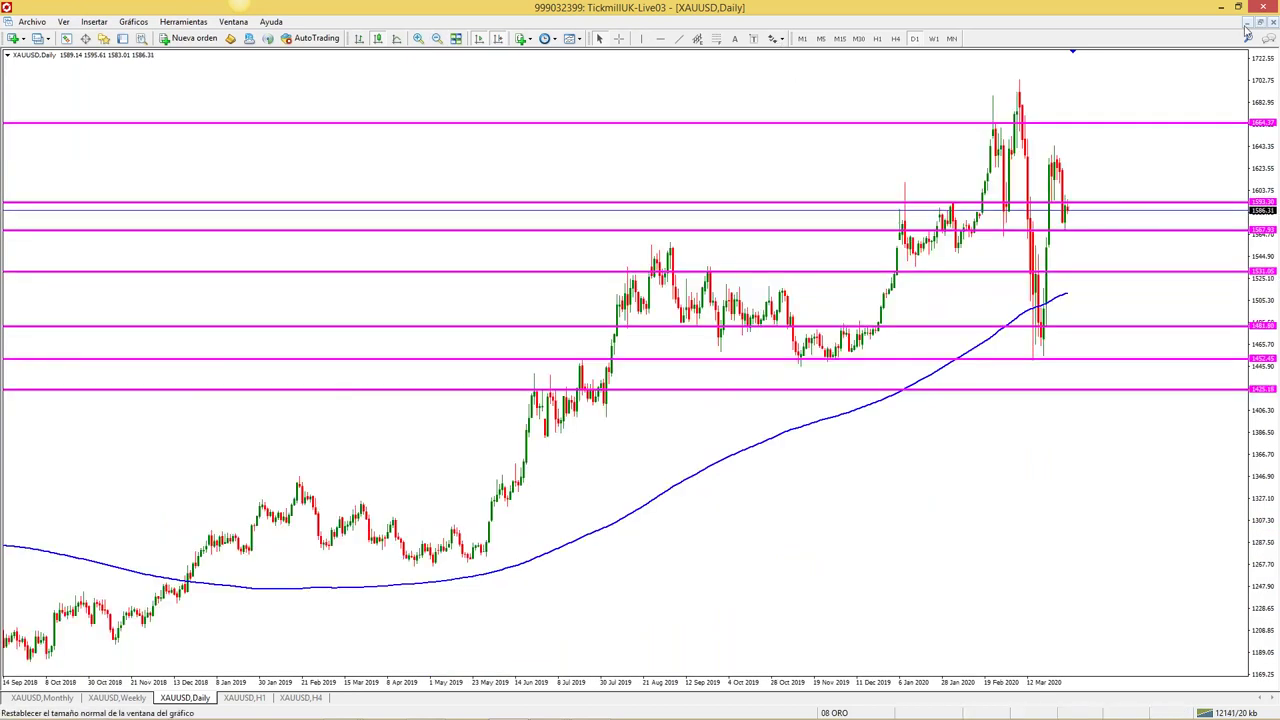
Examine the XAUUSD H4 chart at full size, at a closer and a wider zoom, and restore the tiled layout
{"action": "left_click", "coordinate": [1259, 22]}
{"action": "double_click", "coordinate": [667, 390]}
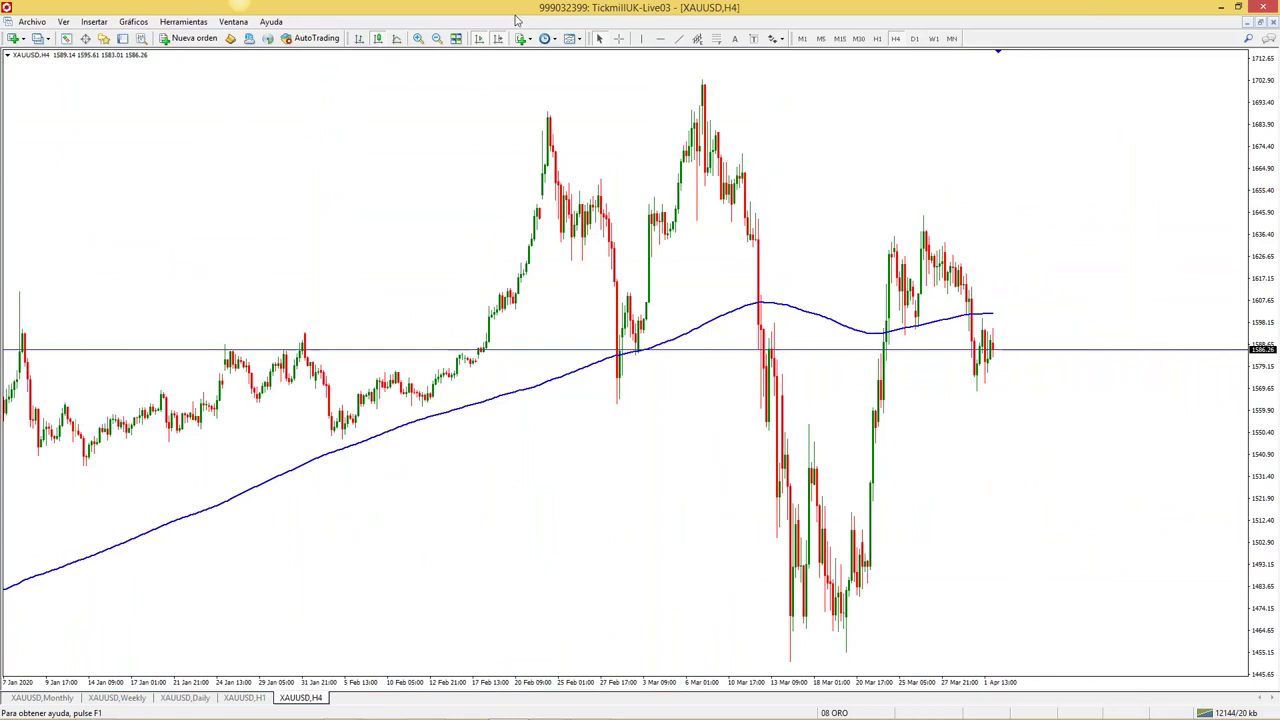
{"action": "left_click", "coordinate": [418, 38]}
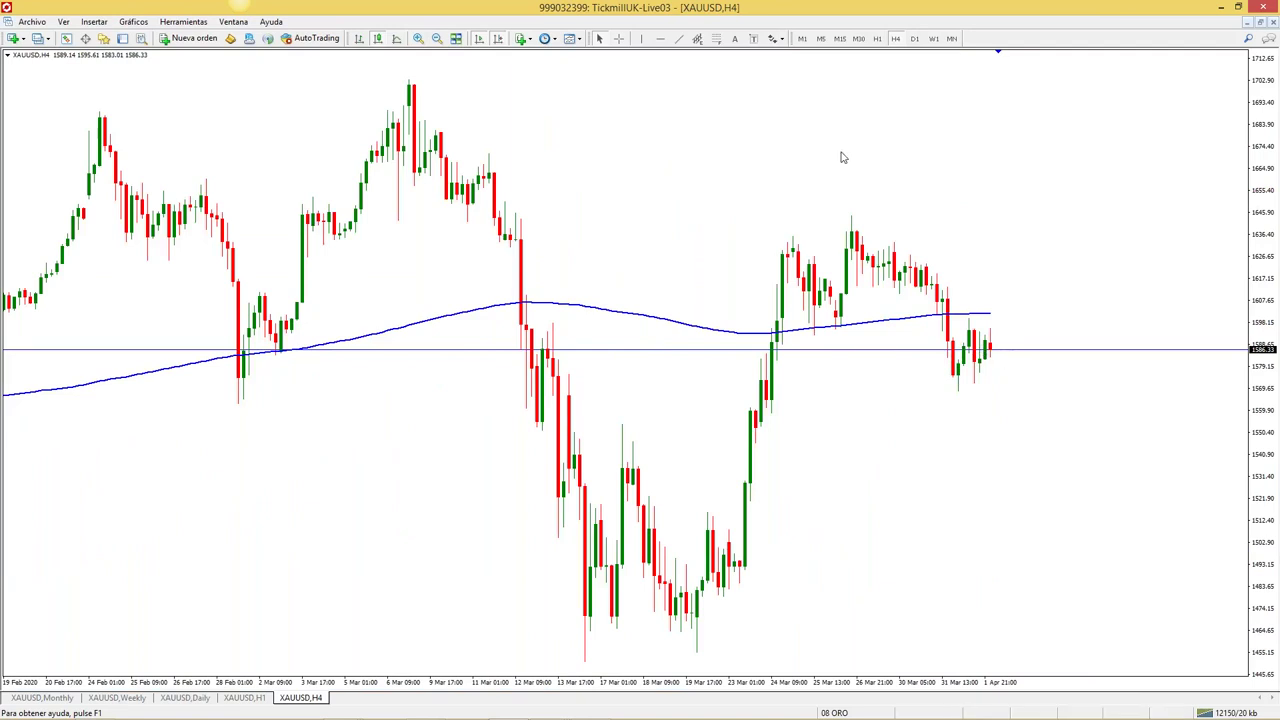
{"action": "left_click", "coordinate": [437, 38]}
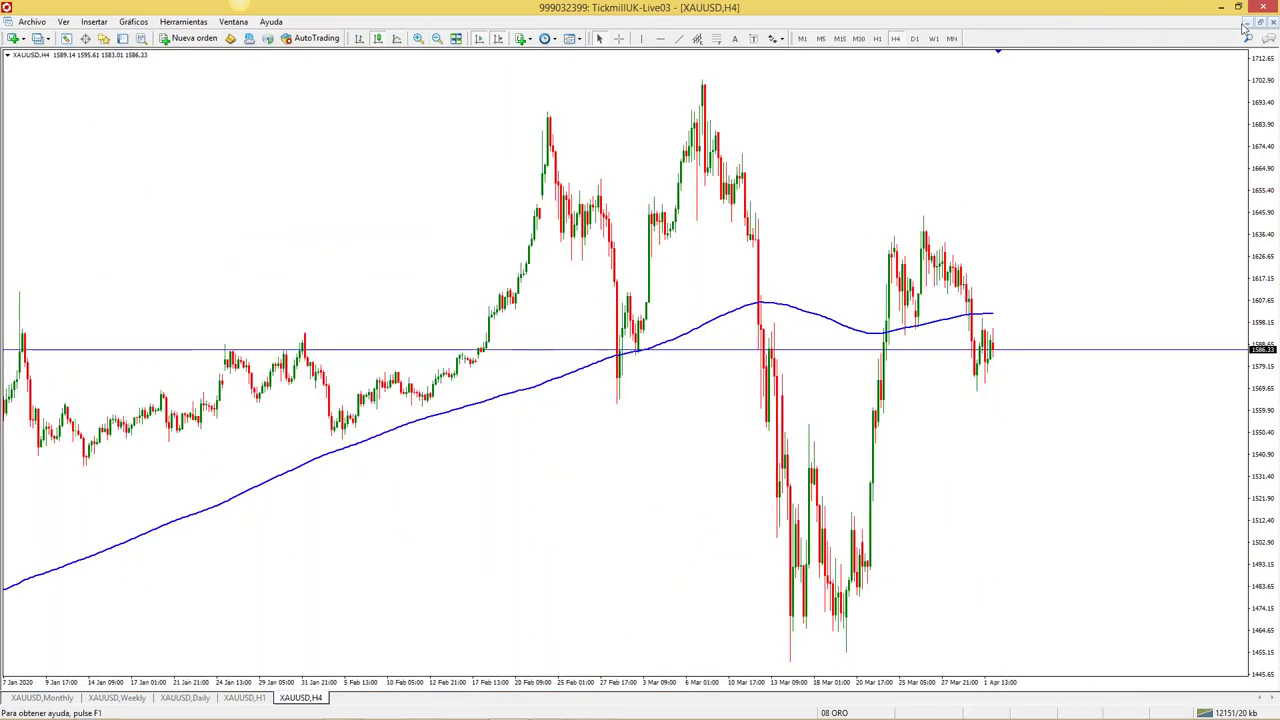
{"action": "left_click", "coordinate": [455, 38]}
Examine the XAUUSD H1 chart with its entry and stop loss levels at full size, and restore the tiled layout
{"action": "left_click", "coordinate": [1237, 379]}
{"action": "left_click", "coordinate": [417, 38]}
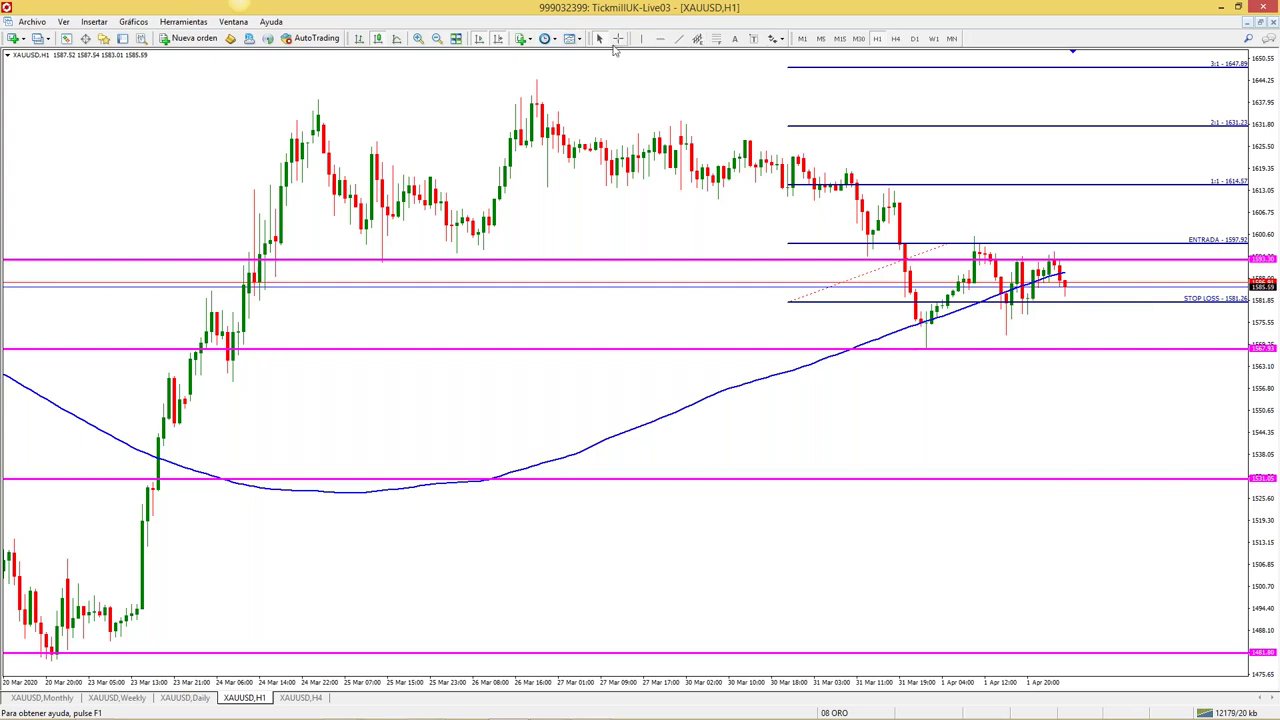
{"action": "left_click", "coordinate": [437, 38]}
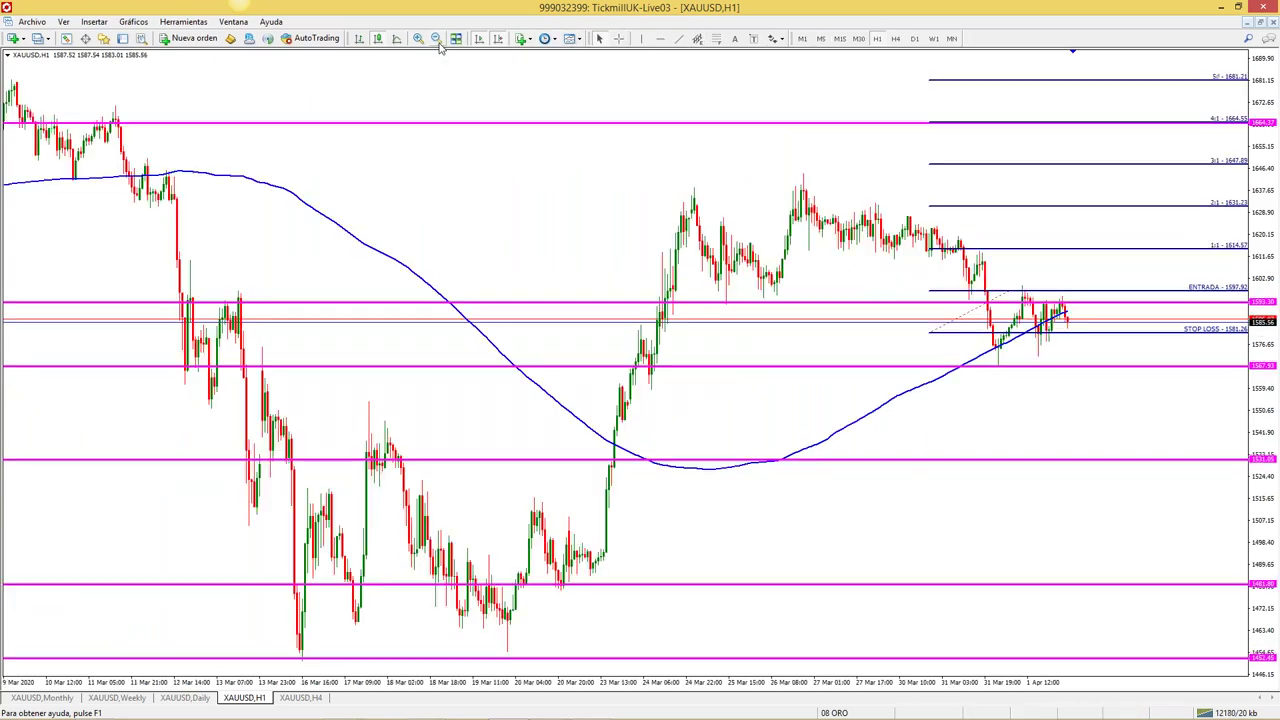
{"action": "left_click", "coordinate": [1258, 21]}
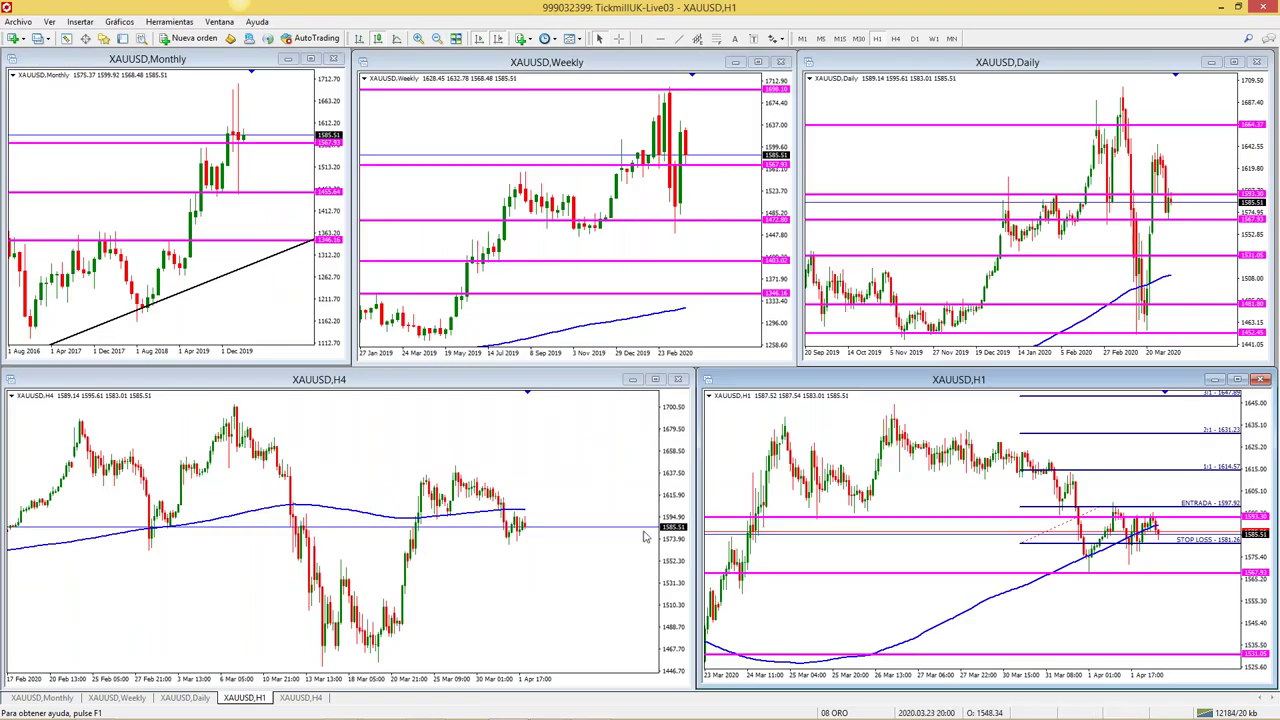
Load the "07 franco suizo" chart profile and examine the USDCHF H1 chart at full size before restoring the tiled layout
{"action": "left_click", "coordinate": [838, 713]}
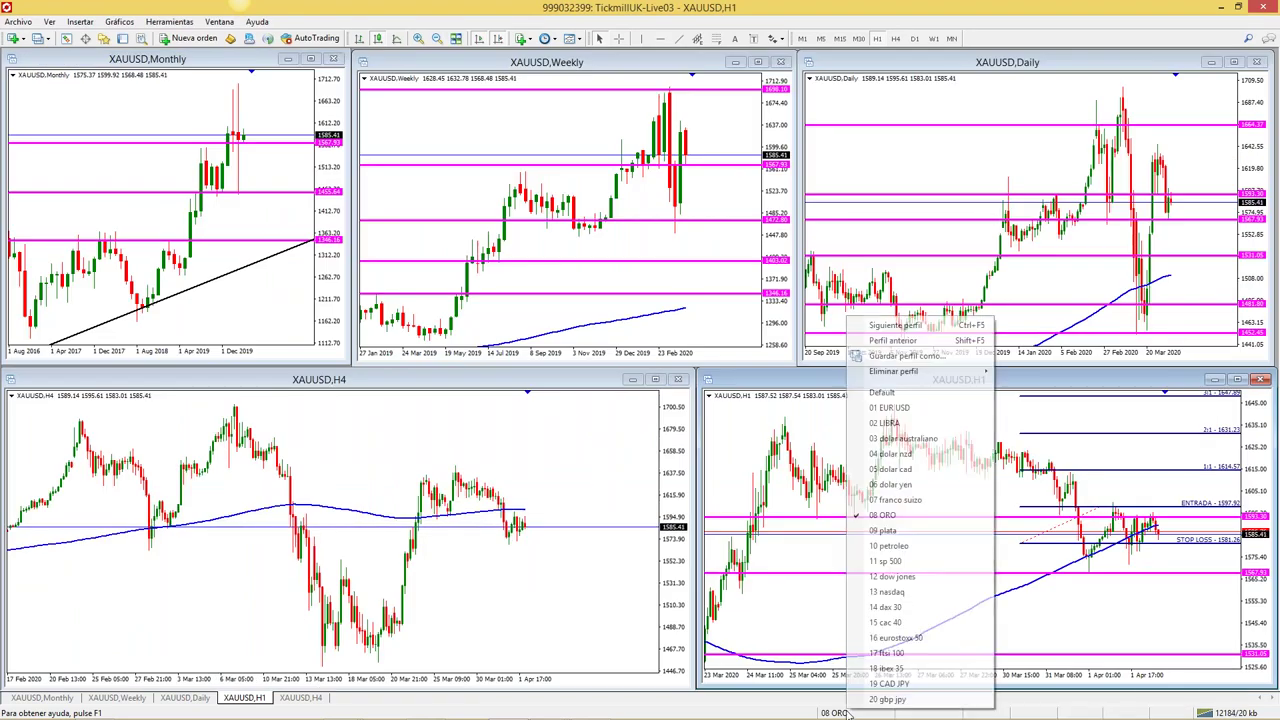
{"action": "left_click", "coordinate": [923, 499]}
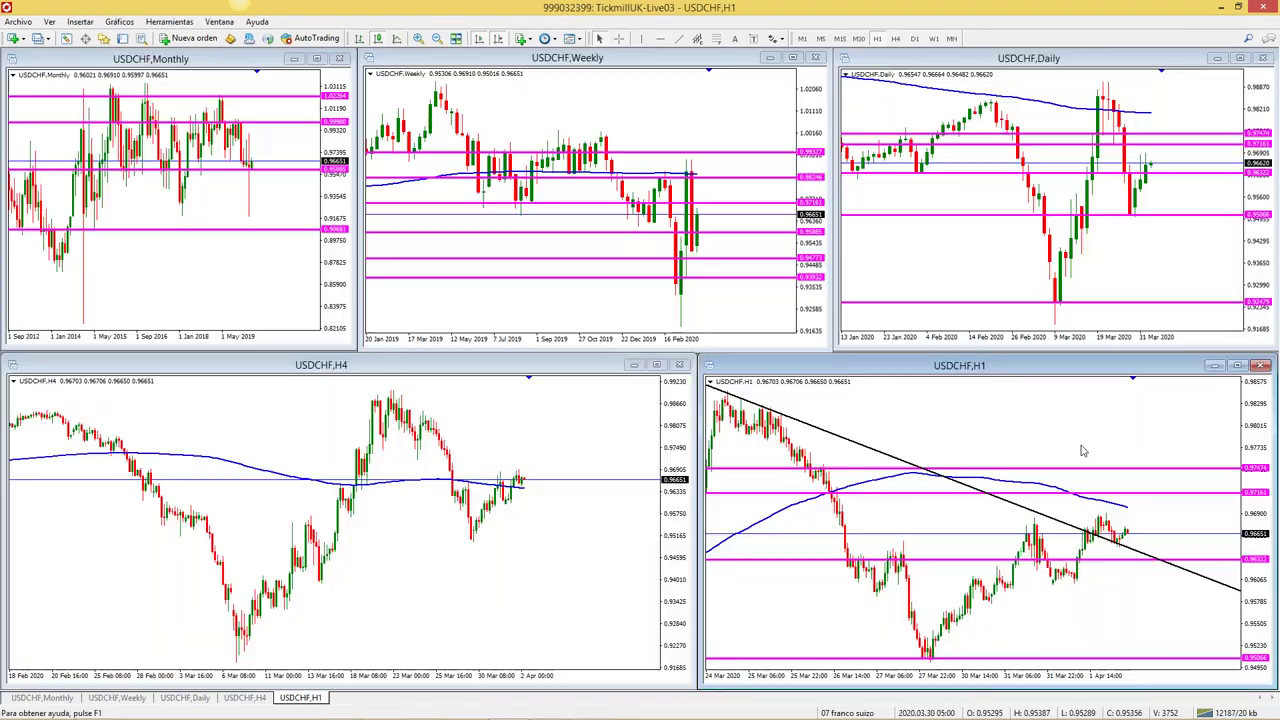
{"action": "left_click", "coordinate": [1237, 365]}
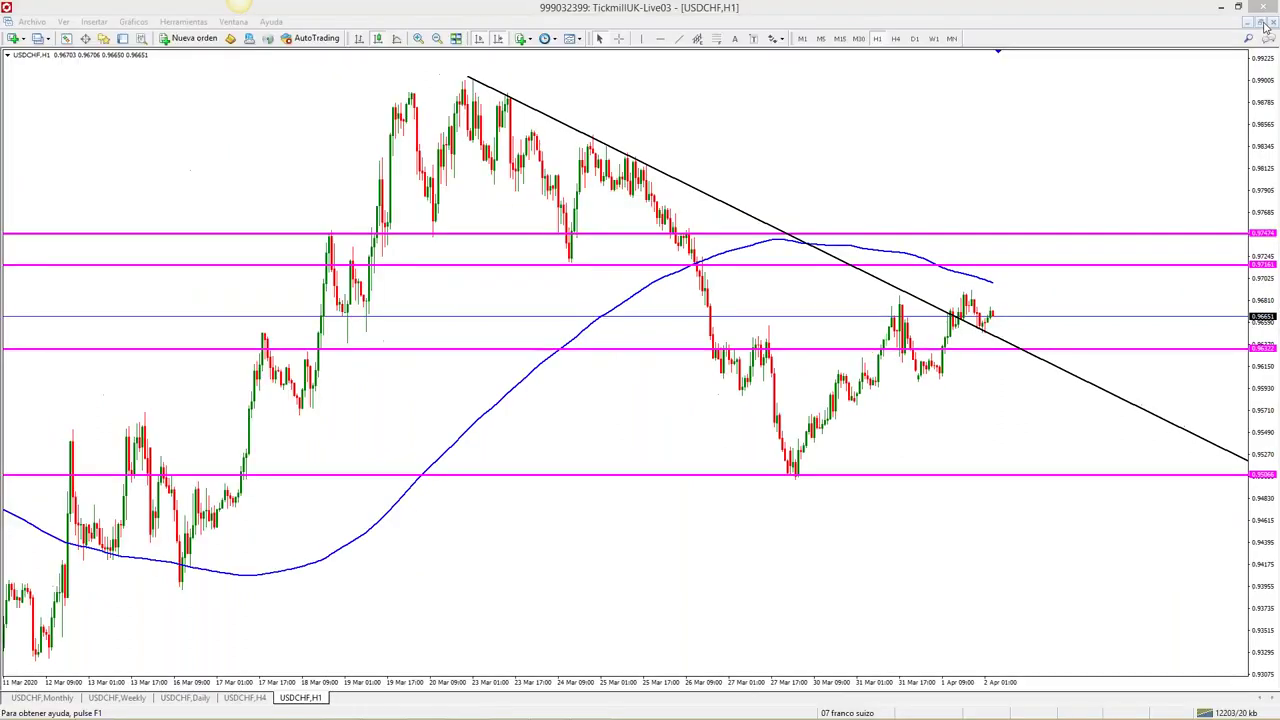
{"action": "left_click", "coordinate": [1262, 22]}
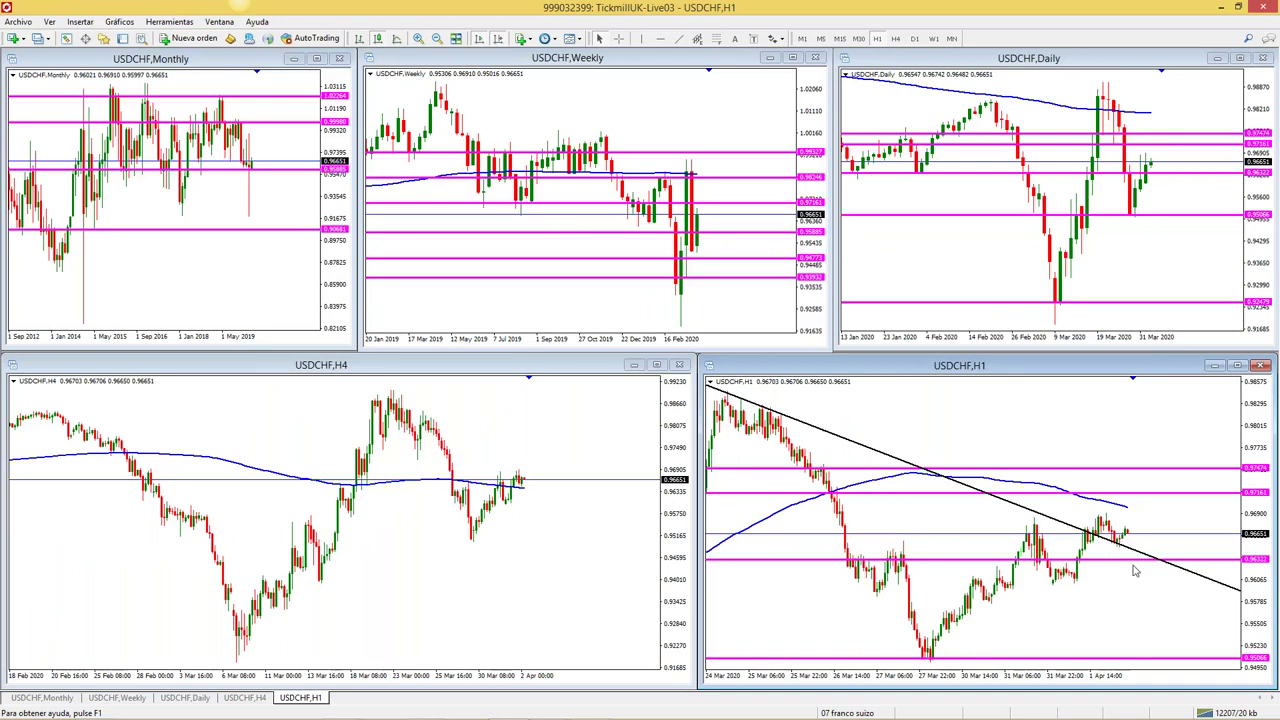
Load the "19 CAD JPY" chart profile and examine the CADJPY Daily chart at full size before restoring the tiled layout
{"action": "left_click", "coordinate": [874, 688]}
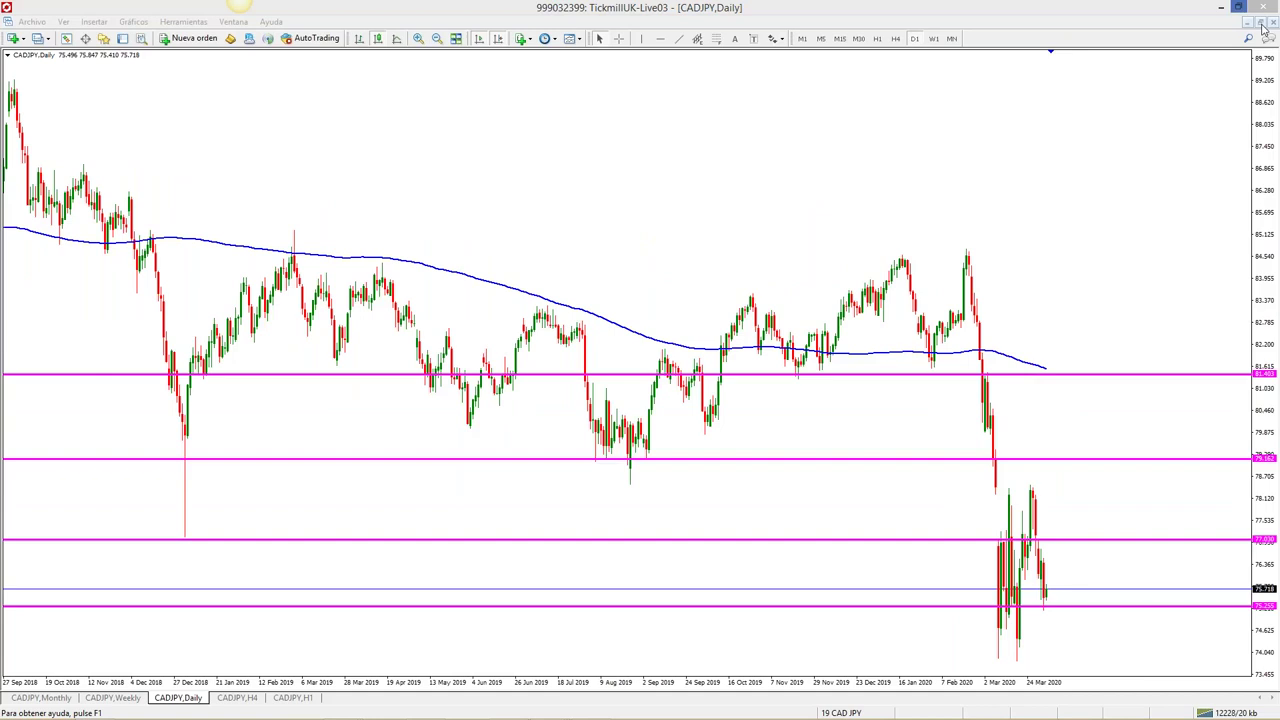
{"action": "left_click", "coordinate": [1261, 23]}
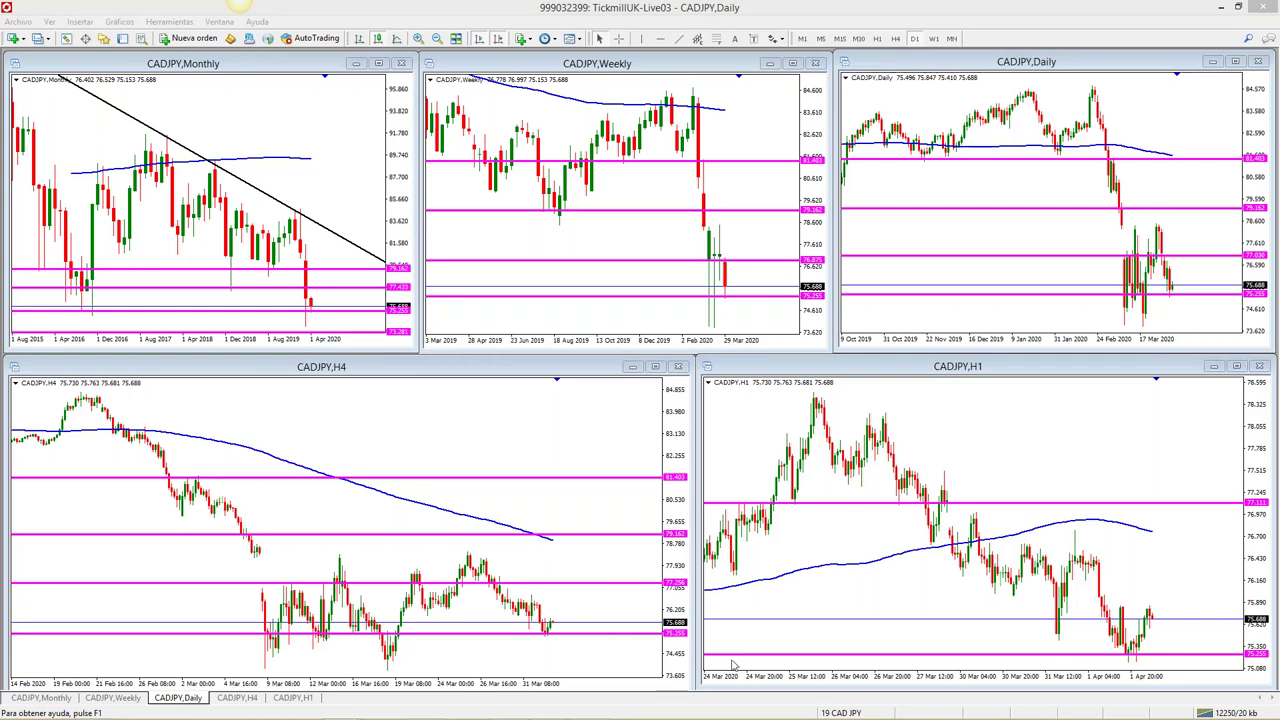
{"action": "left_click", "coordinate": [828, 705]}
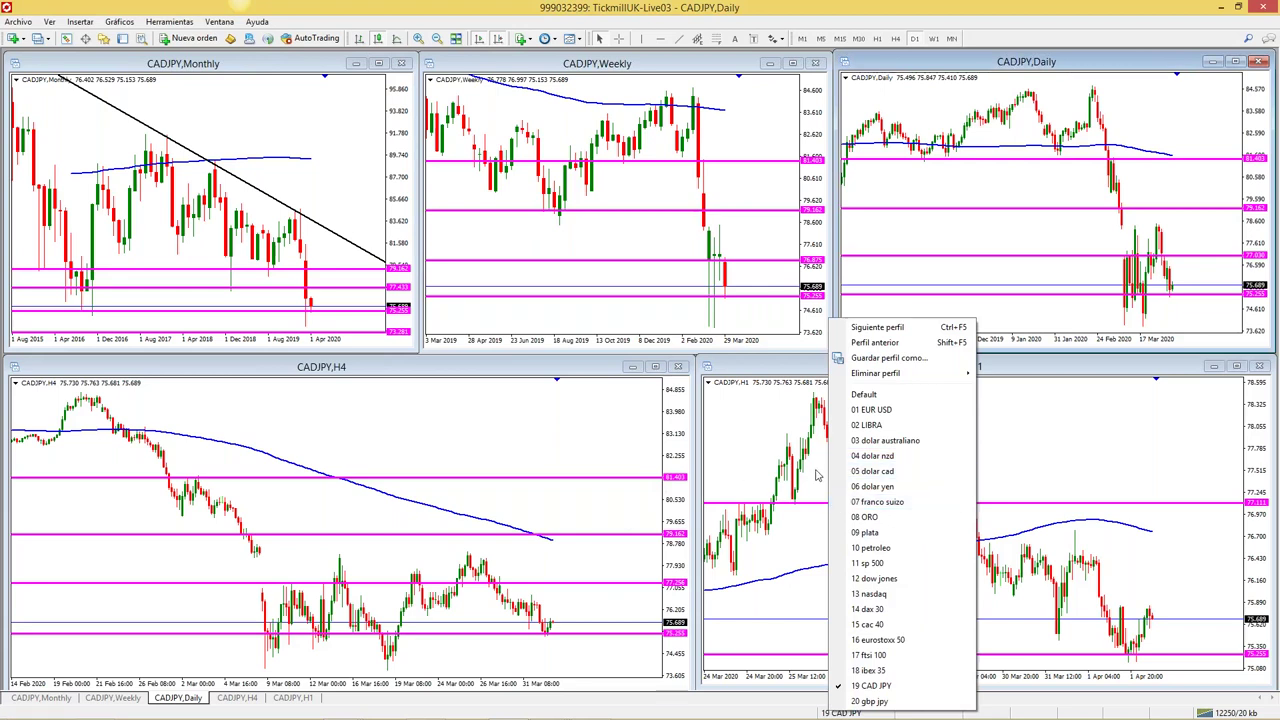
{"action": "key", "text": "Escape"}
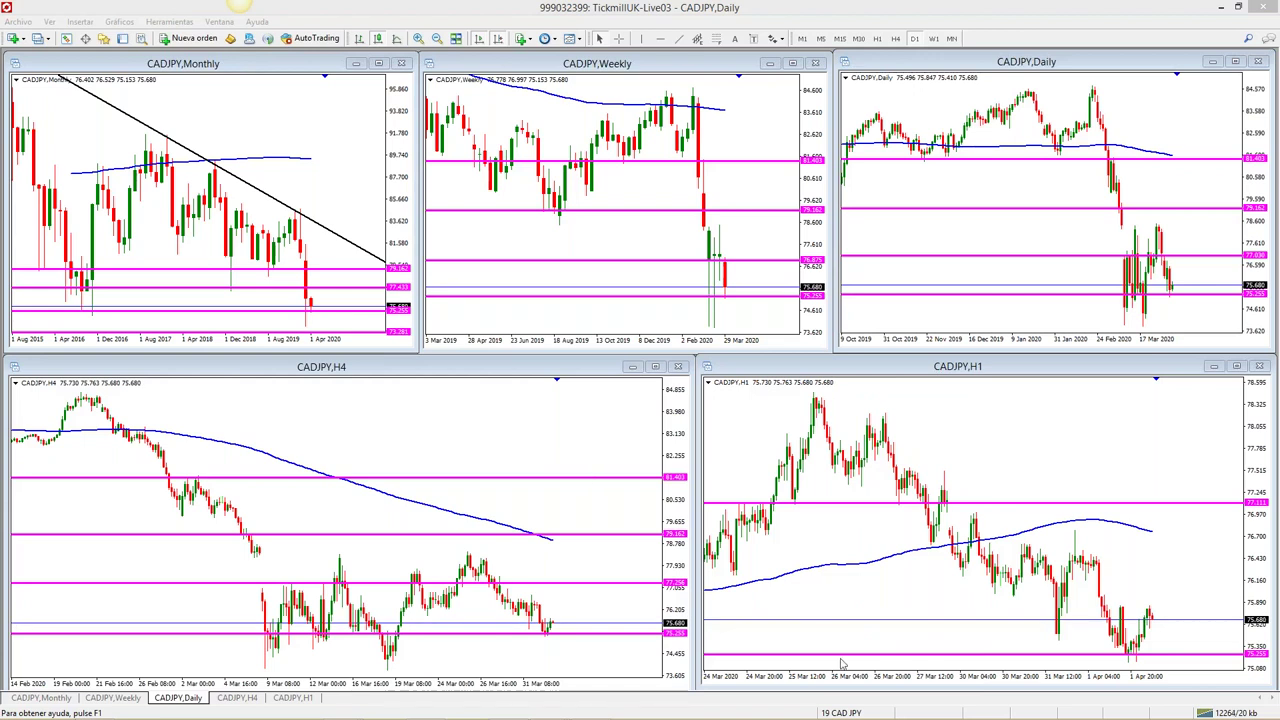
Review the GBPUSD charts in the "02 LIBRA" profile, and load the "04 dolar nzd" profile
{"action": "left_click", "coordinate": [838, 698]}
{"action": "left_click", "coordinate": [840, 711]}
{"action": "left_click", "coordinate": [905, 429]}
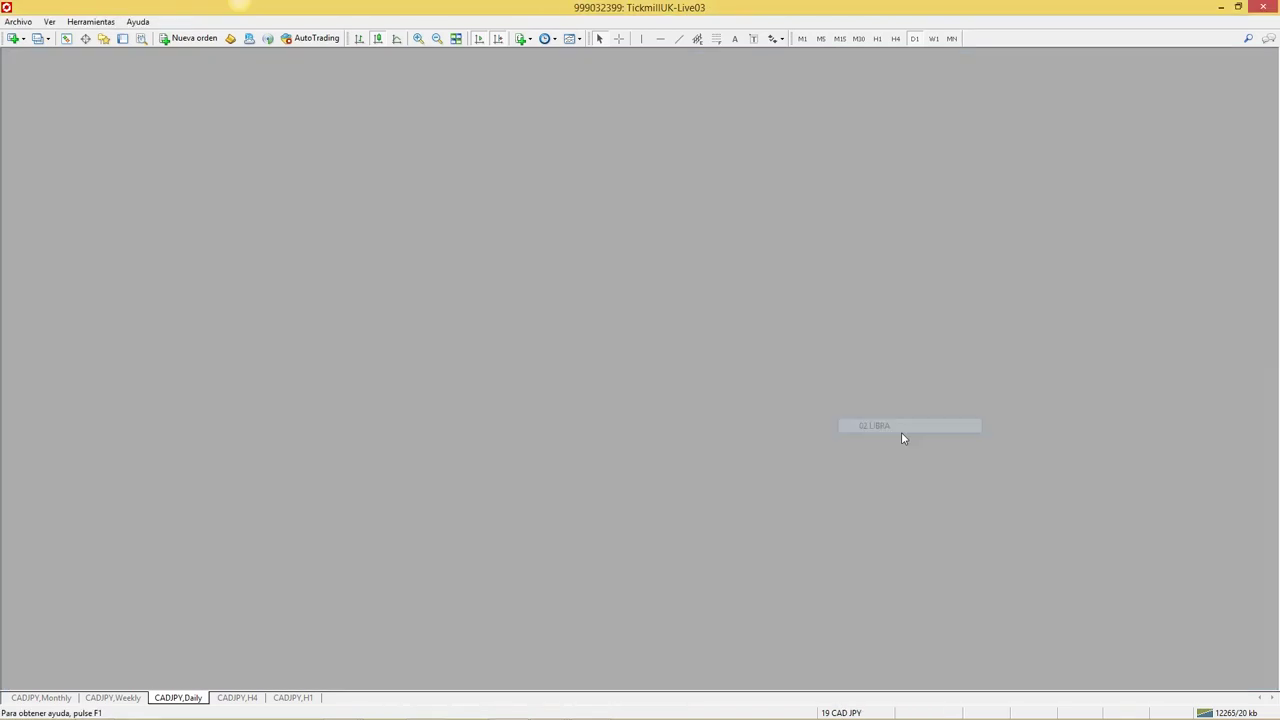
{"action": "left_click", "coordinate": [840, 711]}
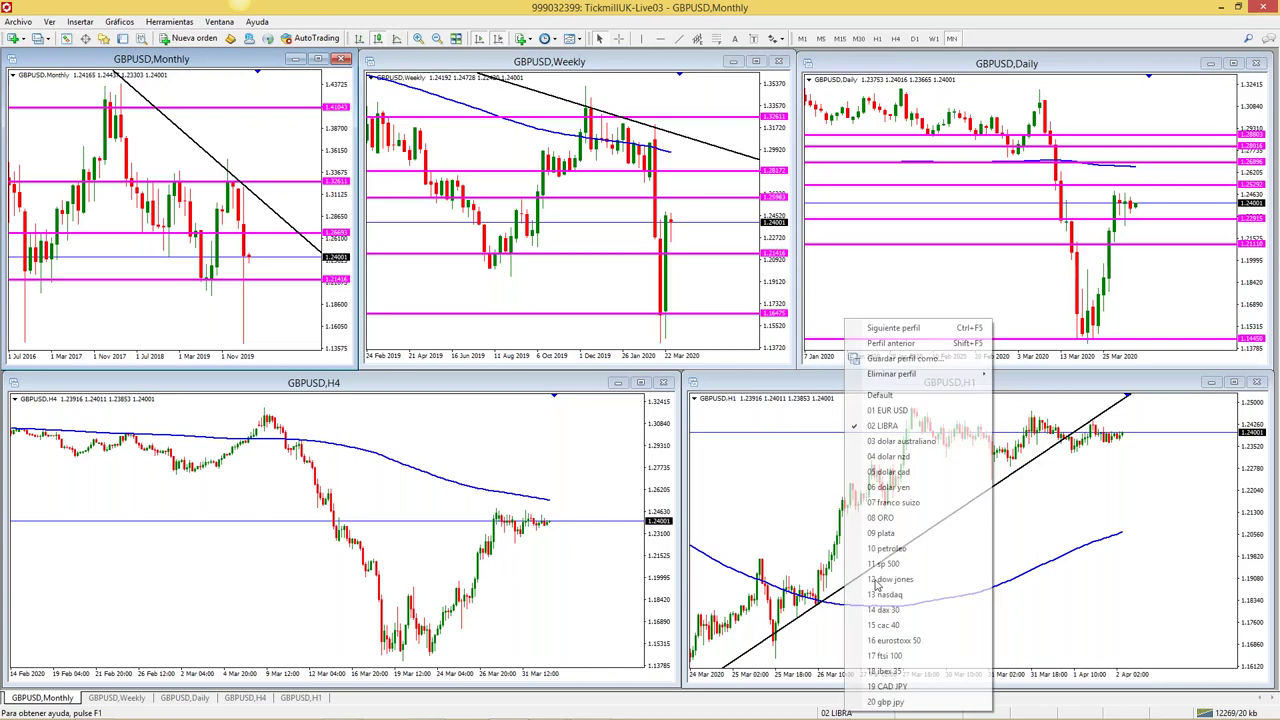
{"action": "left_click", "coordinate": [893, 459]}
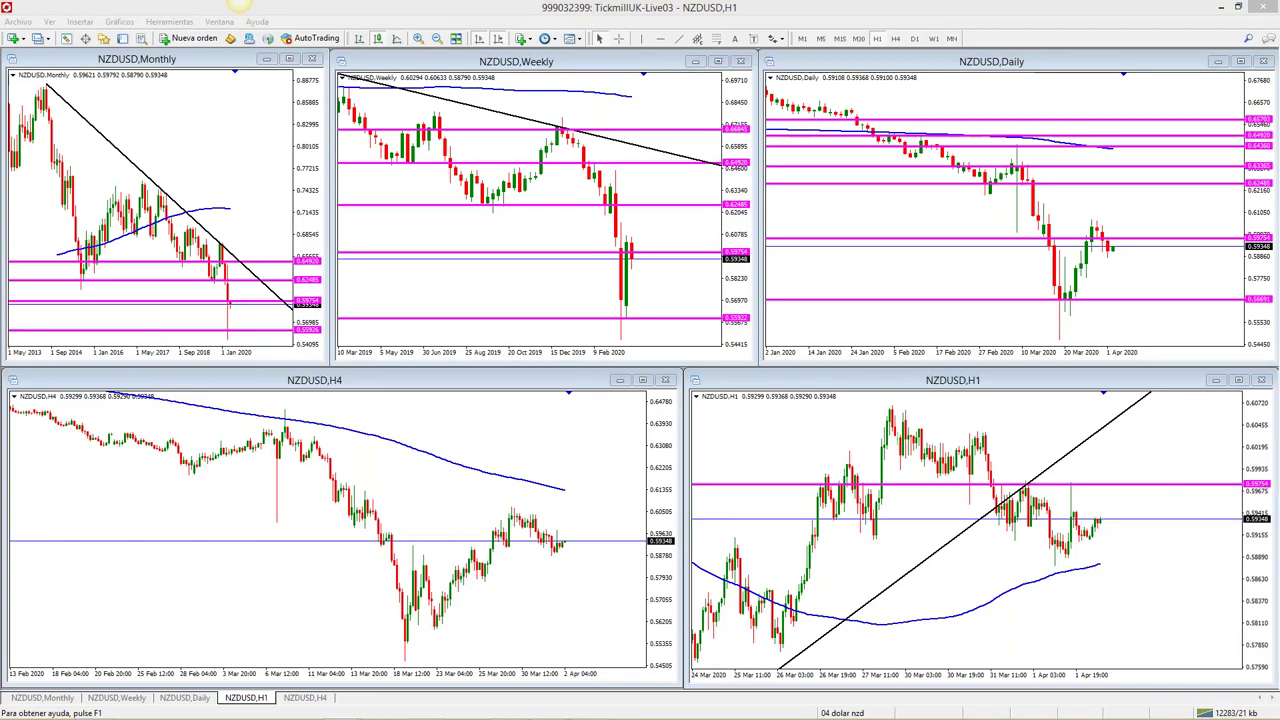
Check the Ask line option in the common properties of the NZDUSD H4 chart and close the dialog
{"action": "right_click", "coordinate": [171, 512]}
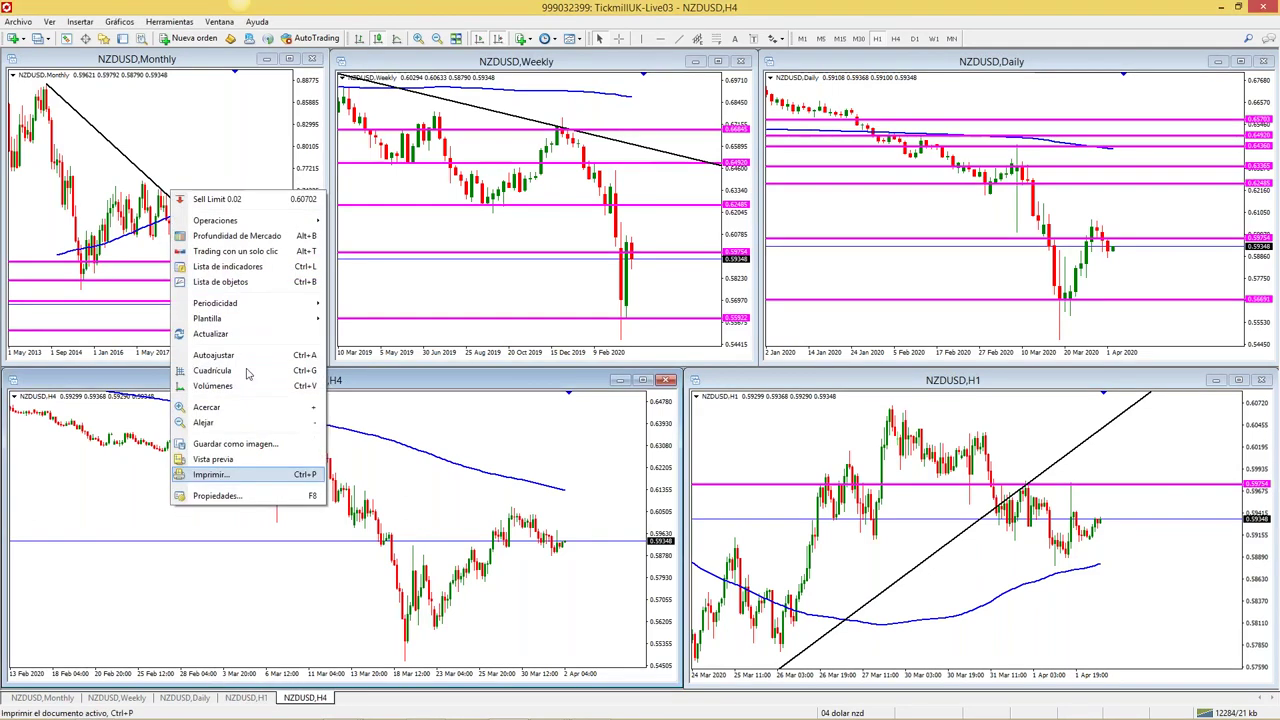
{"action": "right_click", "coordinate": [175, 594]}
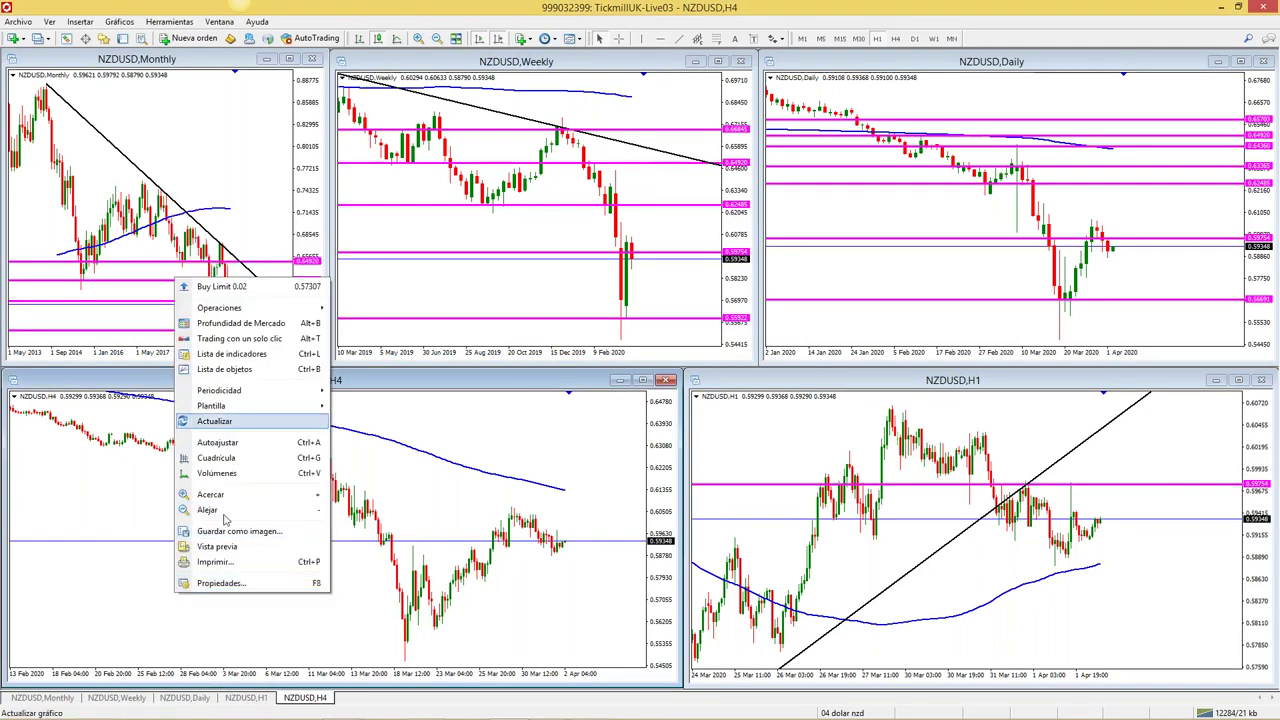
{"action": "left_click", "coordinate": [222, 583]}
{"action": "left_click", "coordinate": [502, 262]}
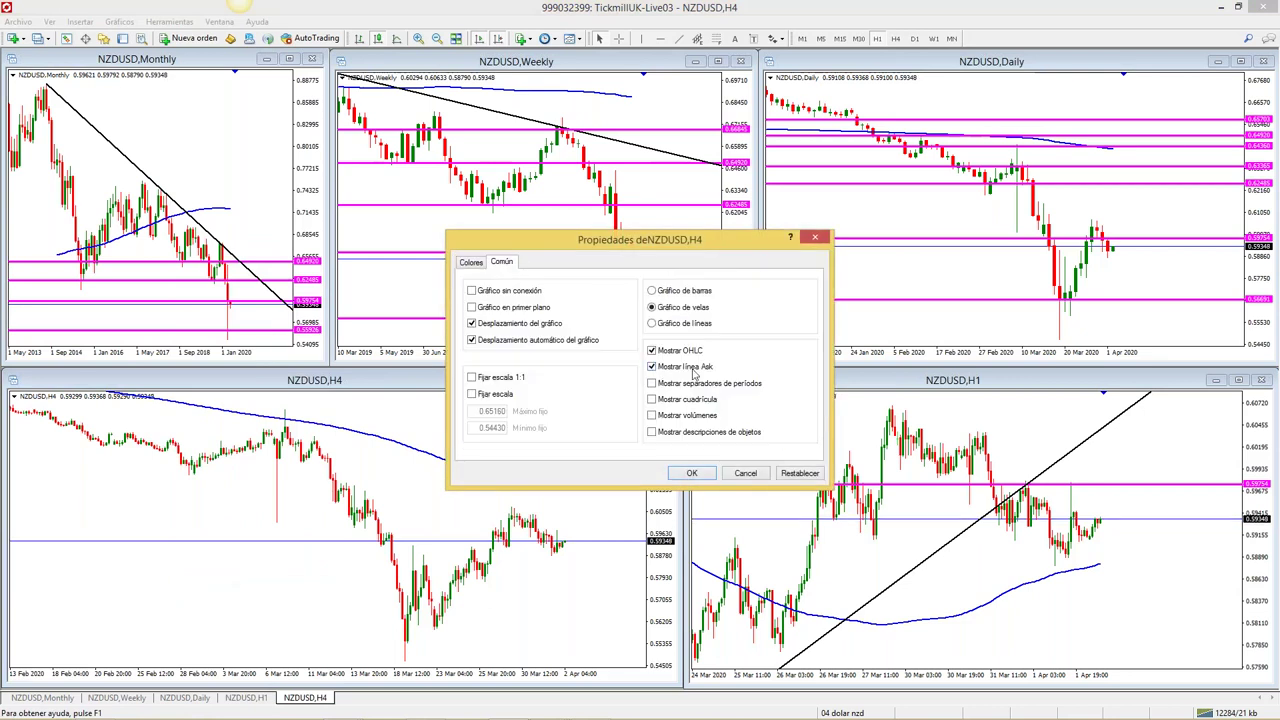
{"action": "left_click", "coordinate": [684, 475]}
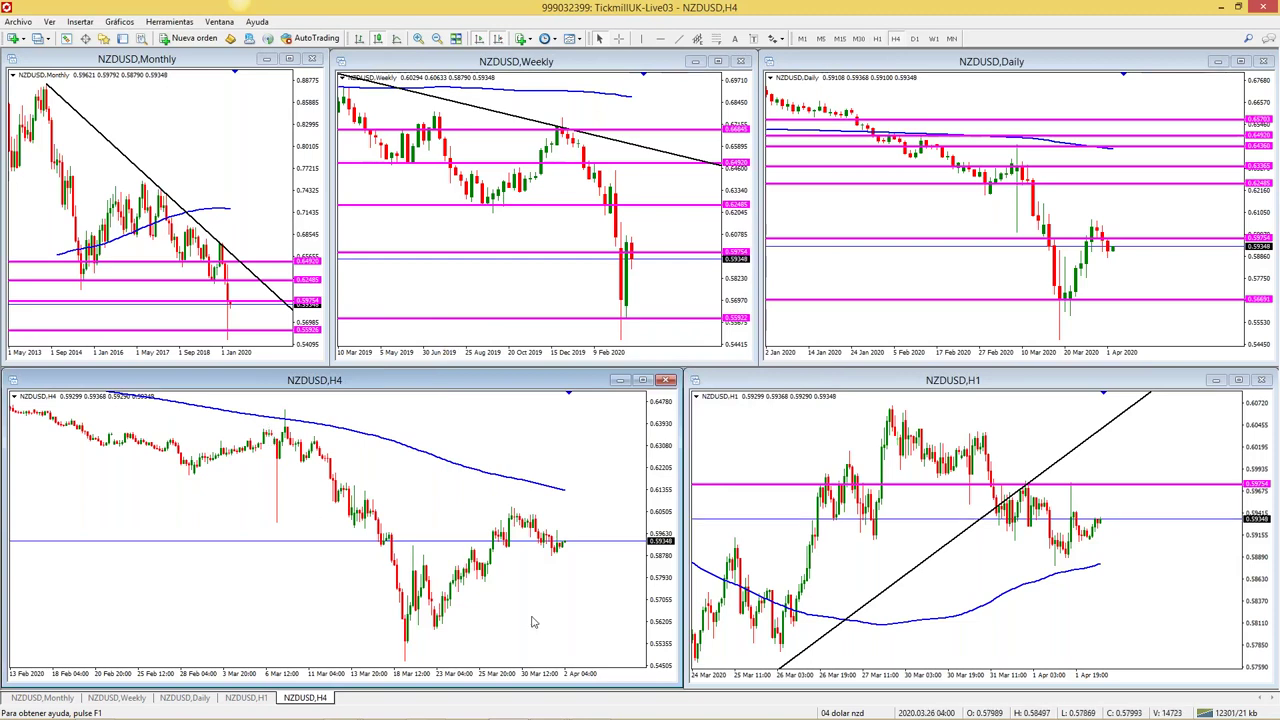
Load the "08 ORO" chart profile and review the XAUUSD H1 chart at full size before restoring the tiled layout
{"action": "left_click", "coordinate": [845, 713]}
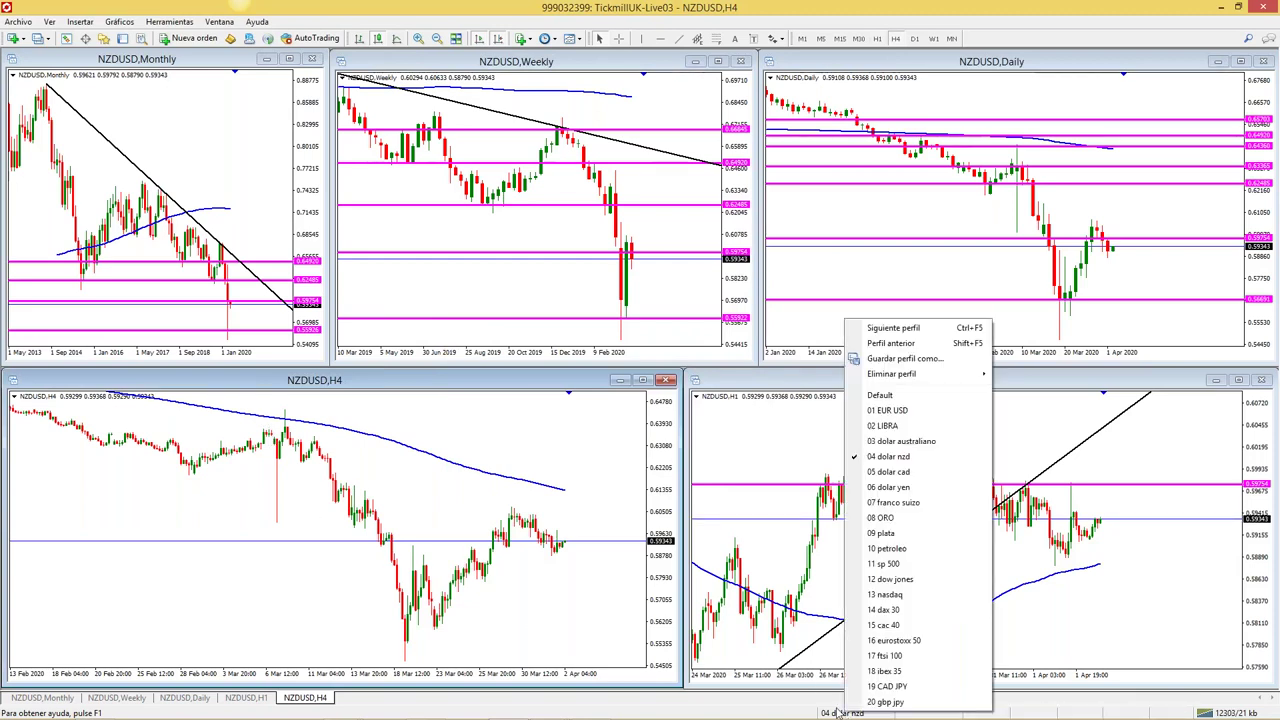
{"action": "left_click", "coordinate": [900, 518]}
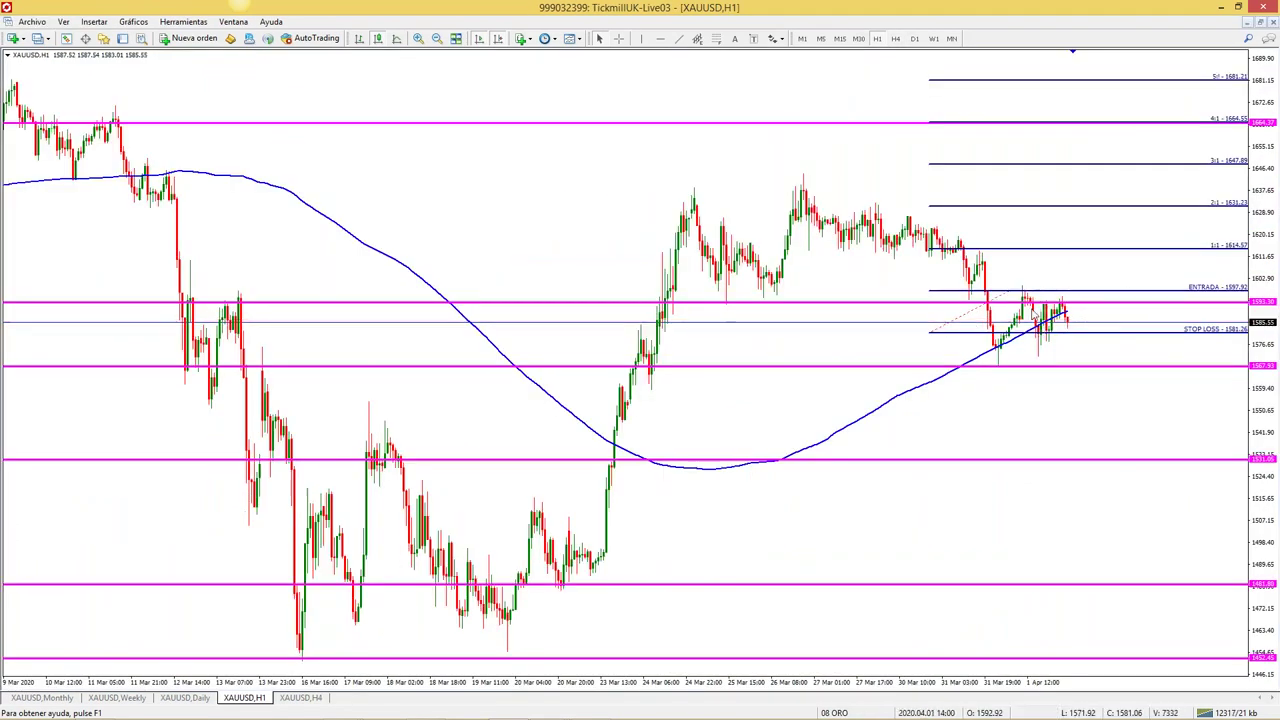
{"action": "left_click", "coordinate": [1257, 21]}
Load the "01 EUR USD" profile and examine the EURUSD H1 chart's pending sell stop at full size, restoring the tiled layout when done
{"action": "left_click", "coordinate": [840, 712]}
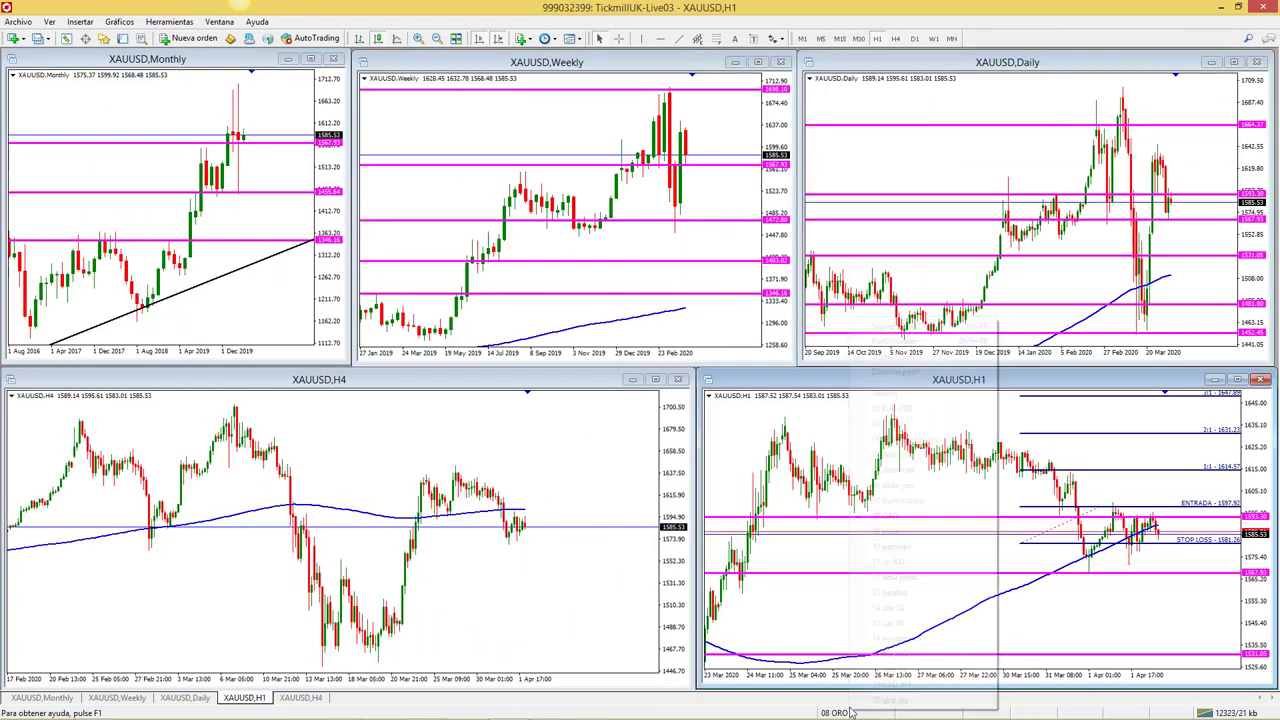
{"action": "left_click", "coordinate": [947, 410]}
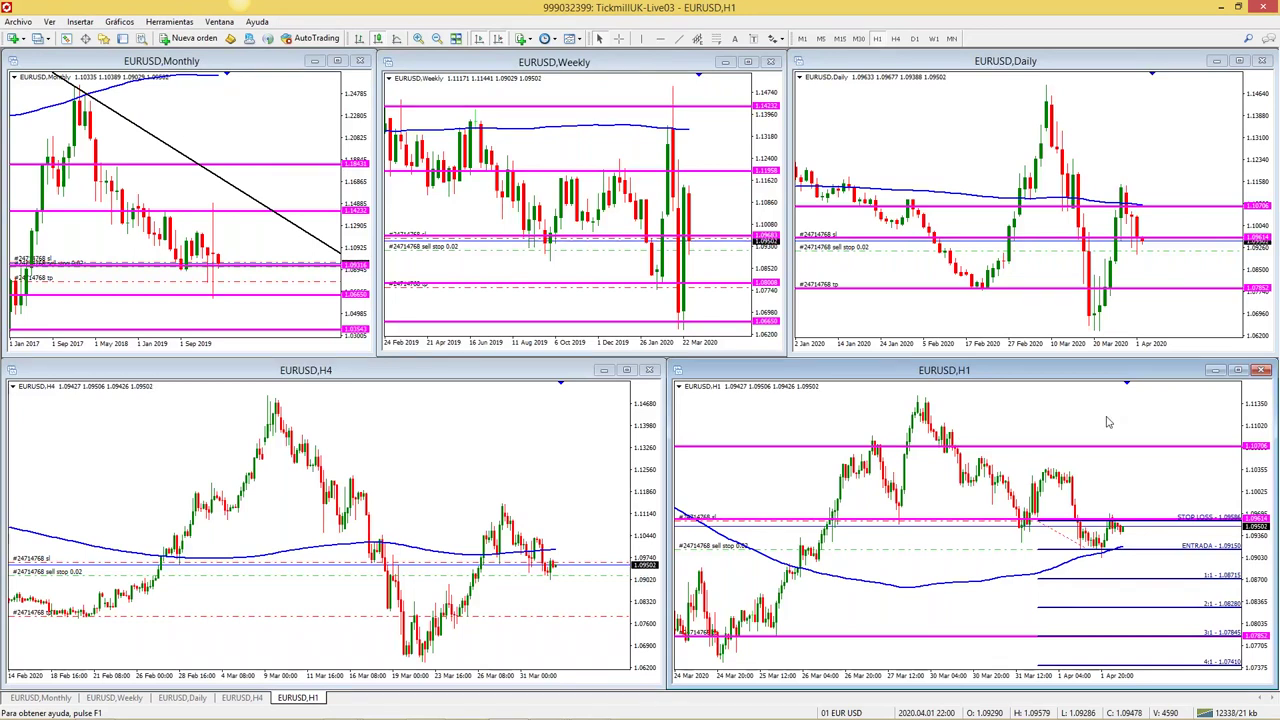
{"action": "left_click", "coordinate": [1238, 370]}
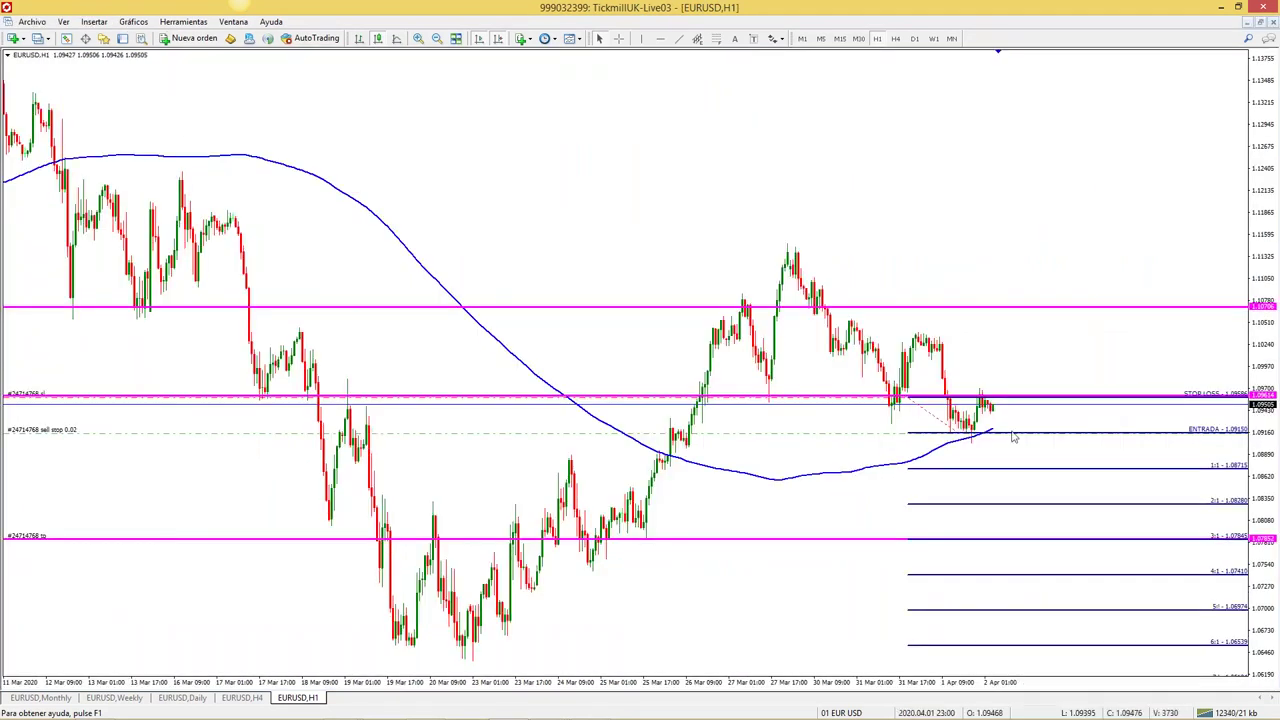
{"action": "left_click", "coordinate": [1260, 21]}
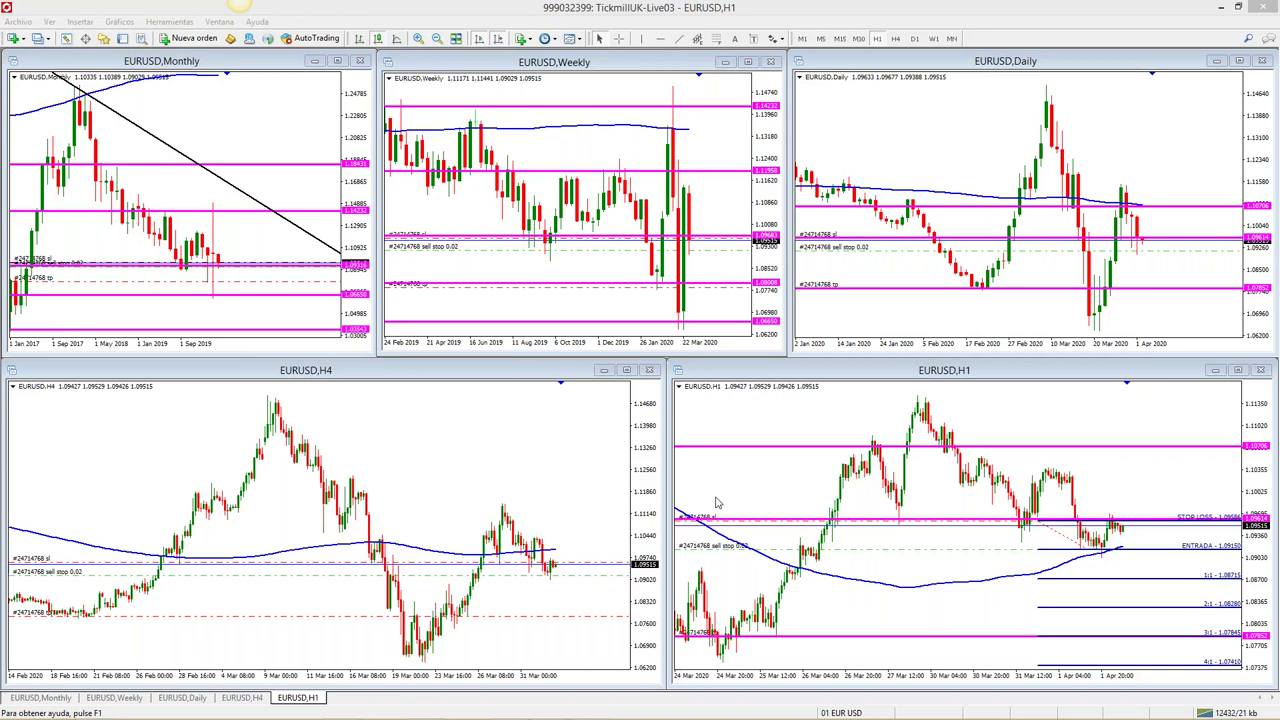
Review the USDJPY charts in the "06 dolar yen" profile, with H4 active, and return to the "08 ORO" profile
{"action": "left_click", "coordinate": [840, 712]}
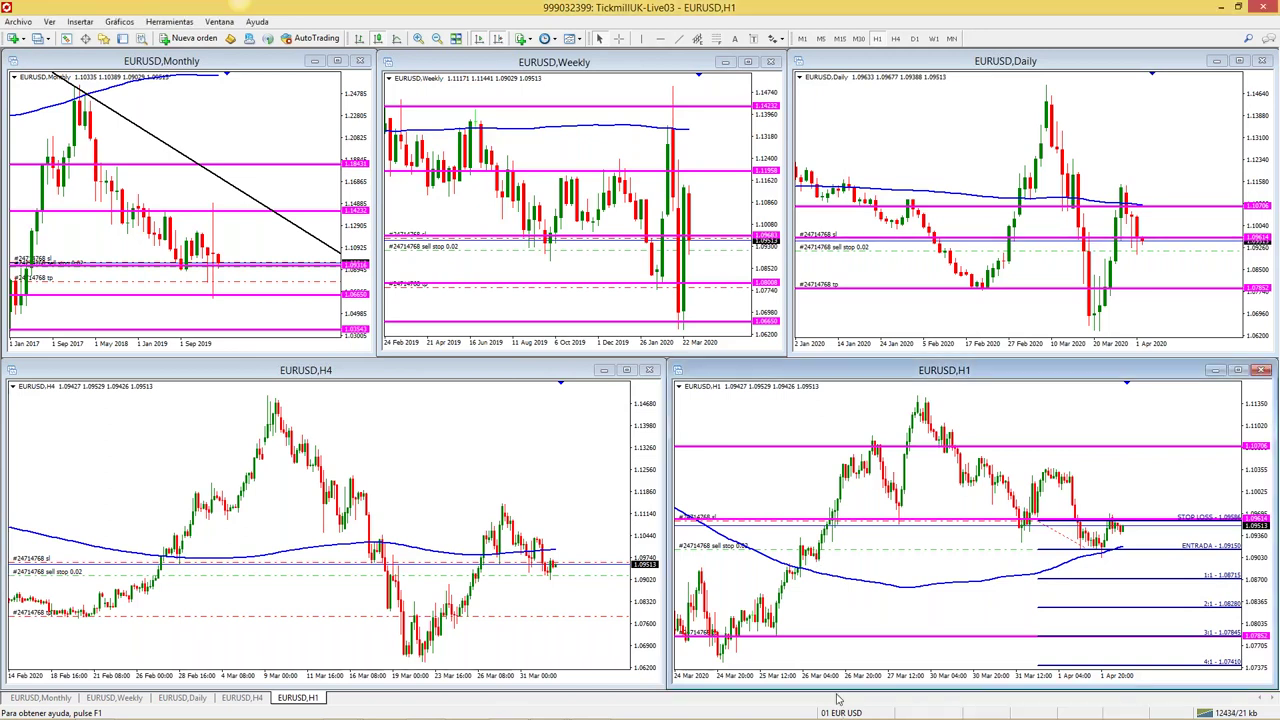
{"action": "left_click", "coordinate": [900, 486]}
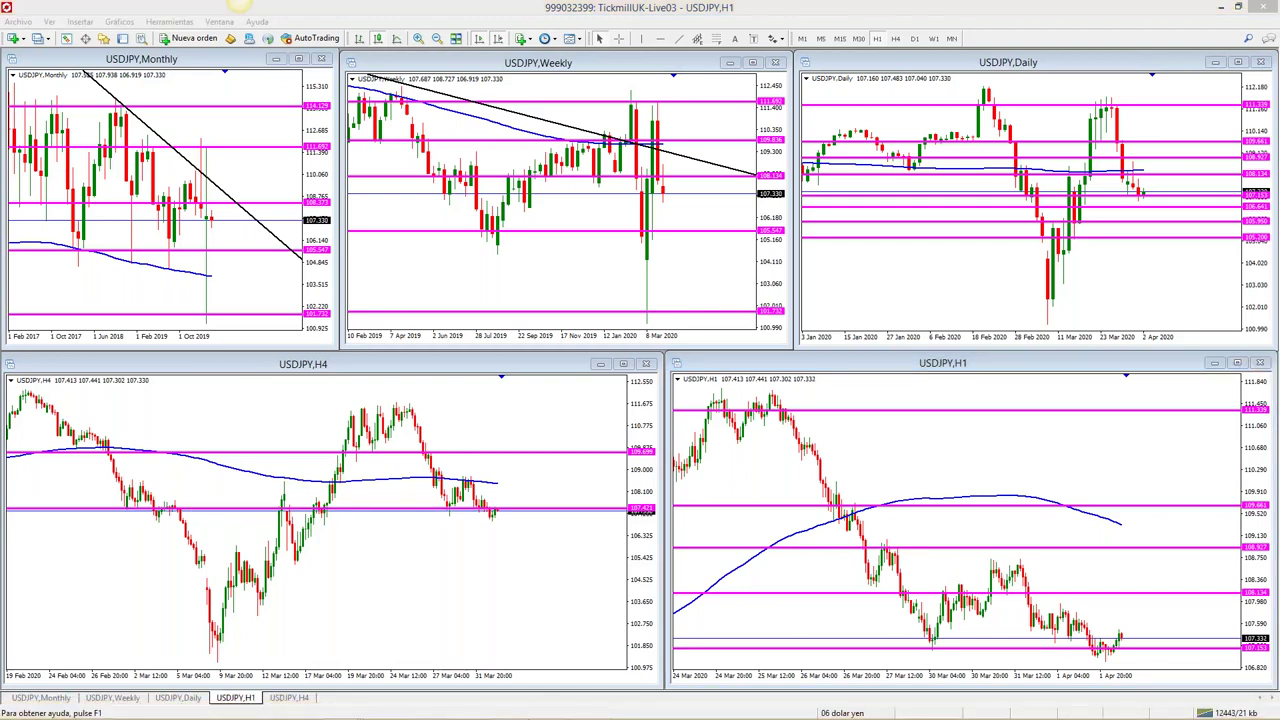
{"action": "left_click", "coordinate": [292, 430]}
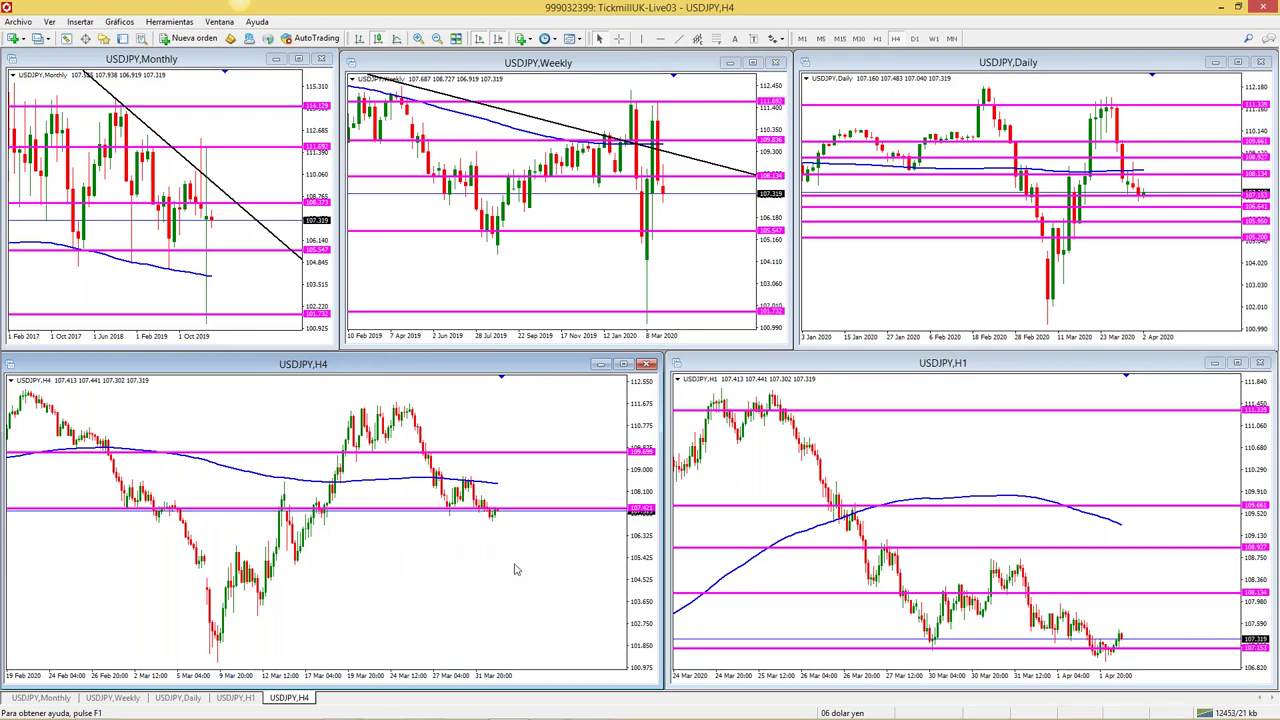
{"action": "left_click", "coordinate": [834, 713]}
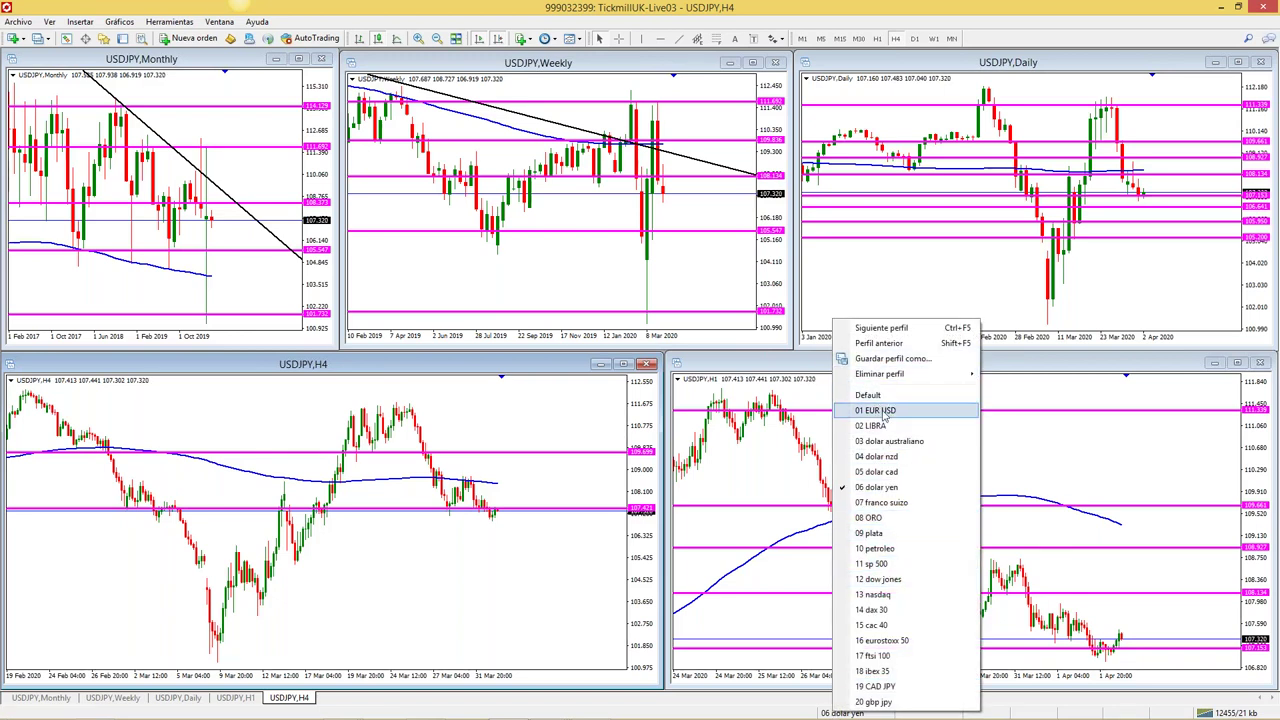
{"action": "left_click", "coordinate": [884, 519]}
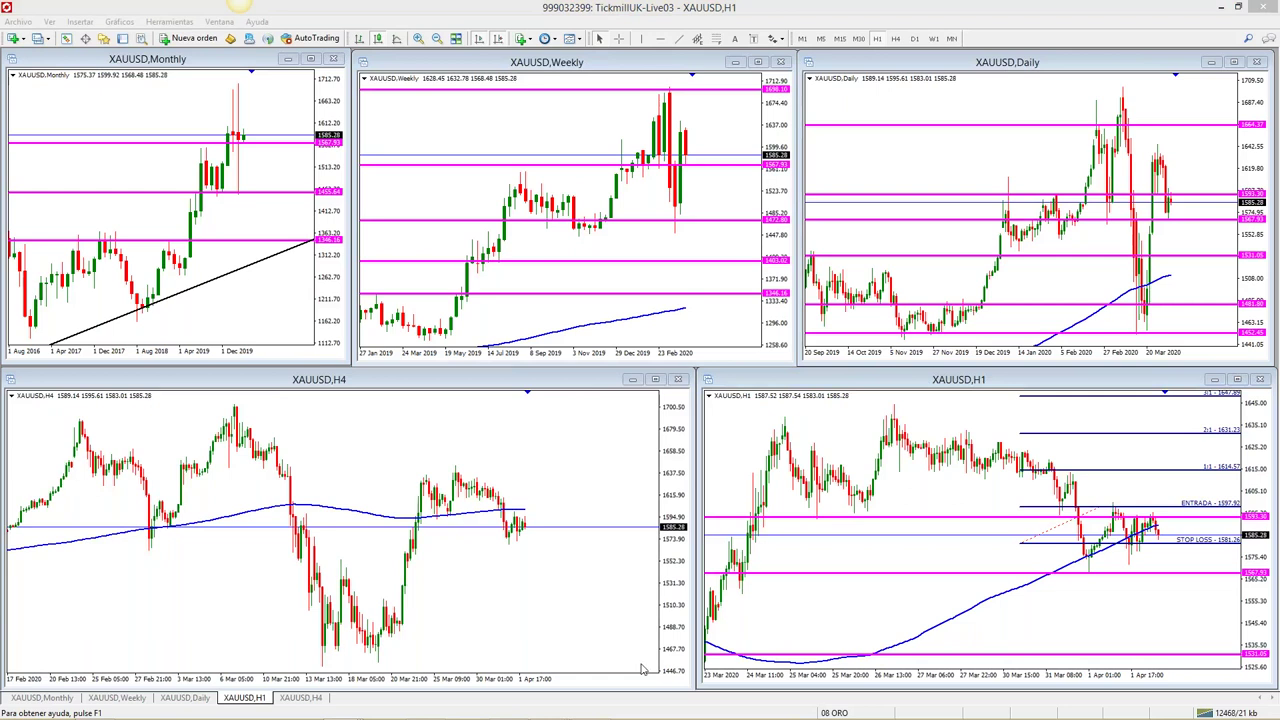
Load the "11 sp 500" chart profile and enlarge the US500 H4 chart to full size
{"action": "left_click", "coordinate": [834, 712]}
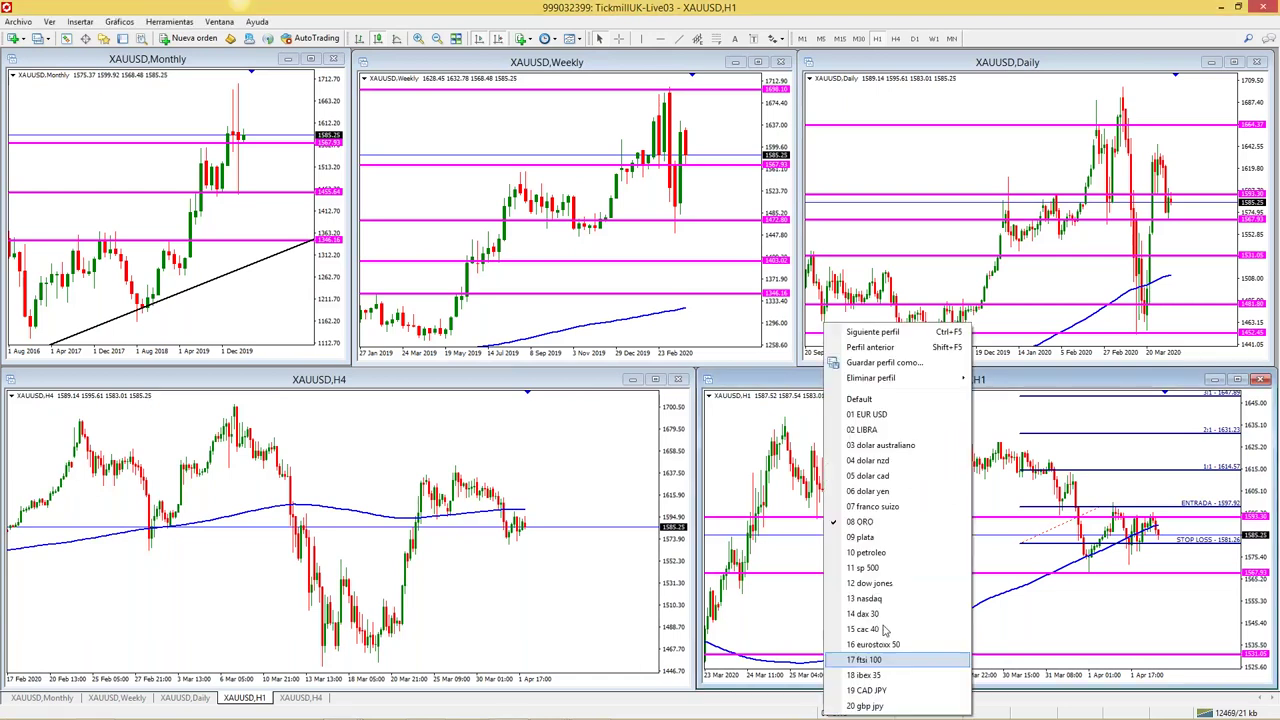
{"action": "left_click", "coordinate": [870, 567]}
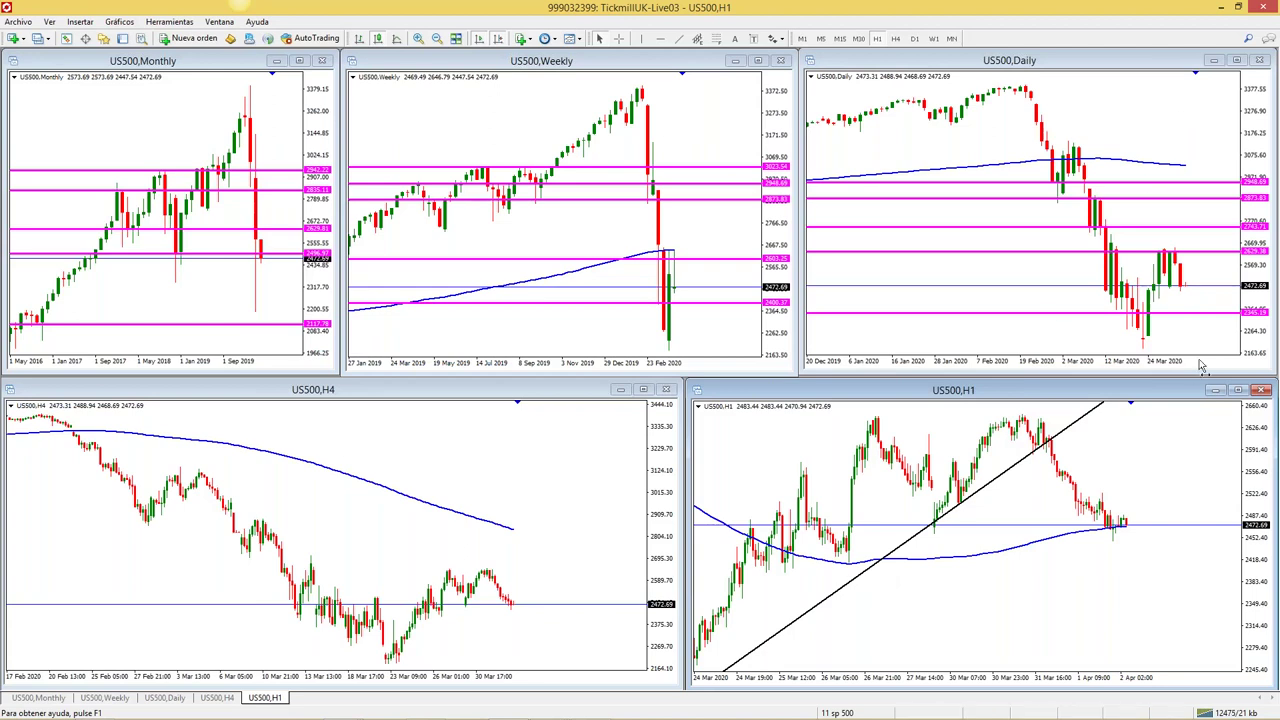
{"action": "left_click", "coordinate": [641, 396]}
{"action": "left_click", "coordinate": [643, 391]}
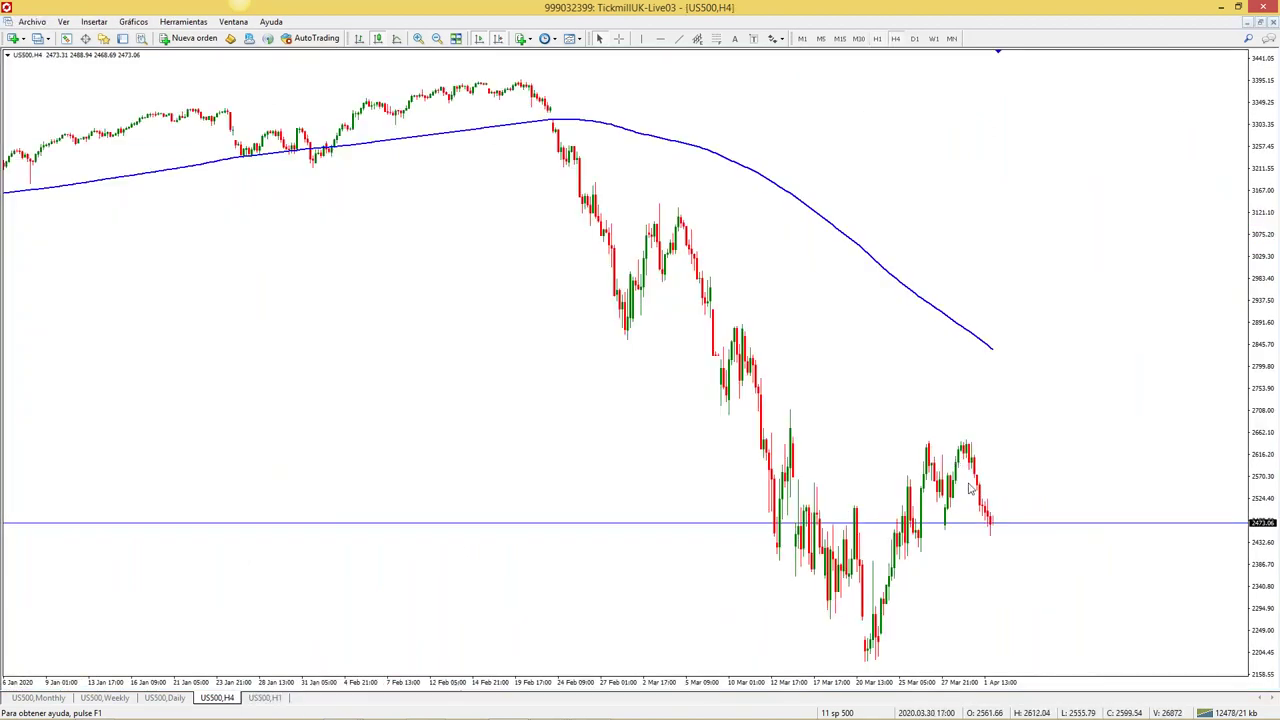
Recheck the US500 H4 chart at full size, restore the tiled layout, and narrow the H4 window slightly in favour of H1
{"action": "left_click", "coordinate": [1262, 23]}
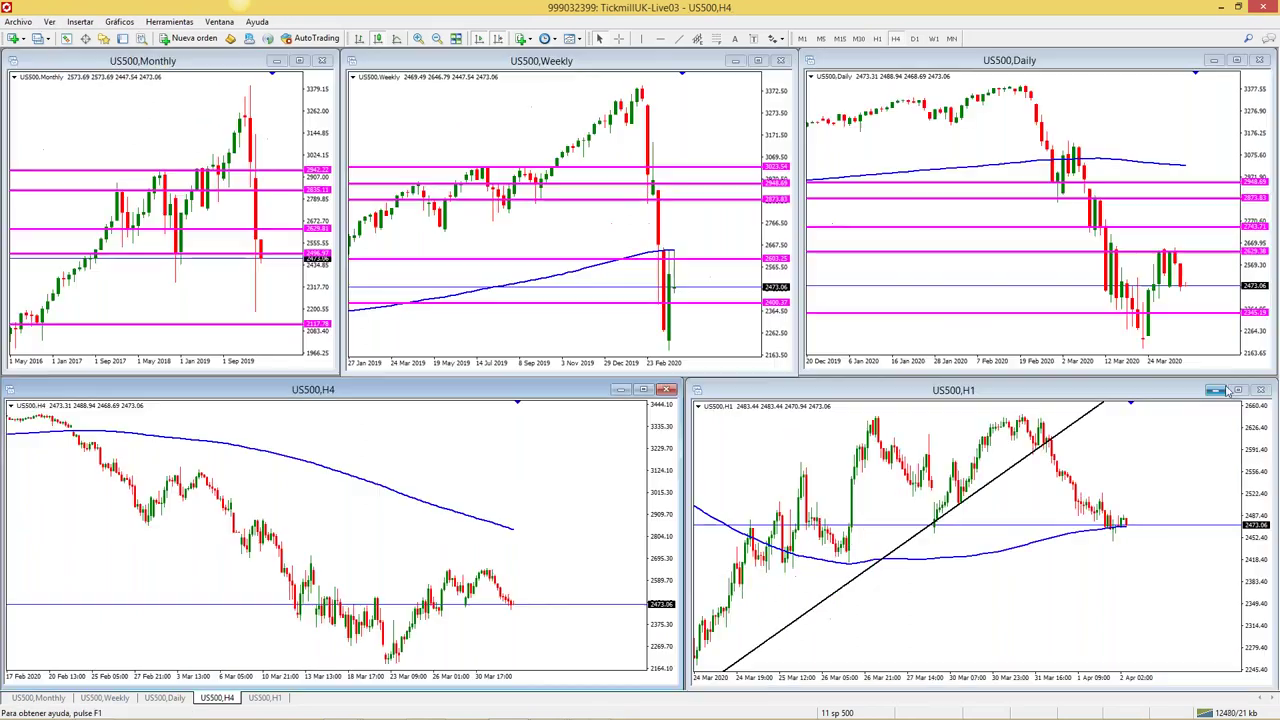
{"action": "left_click", "coordinate": [651, 393]}
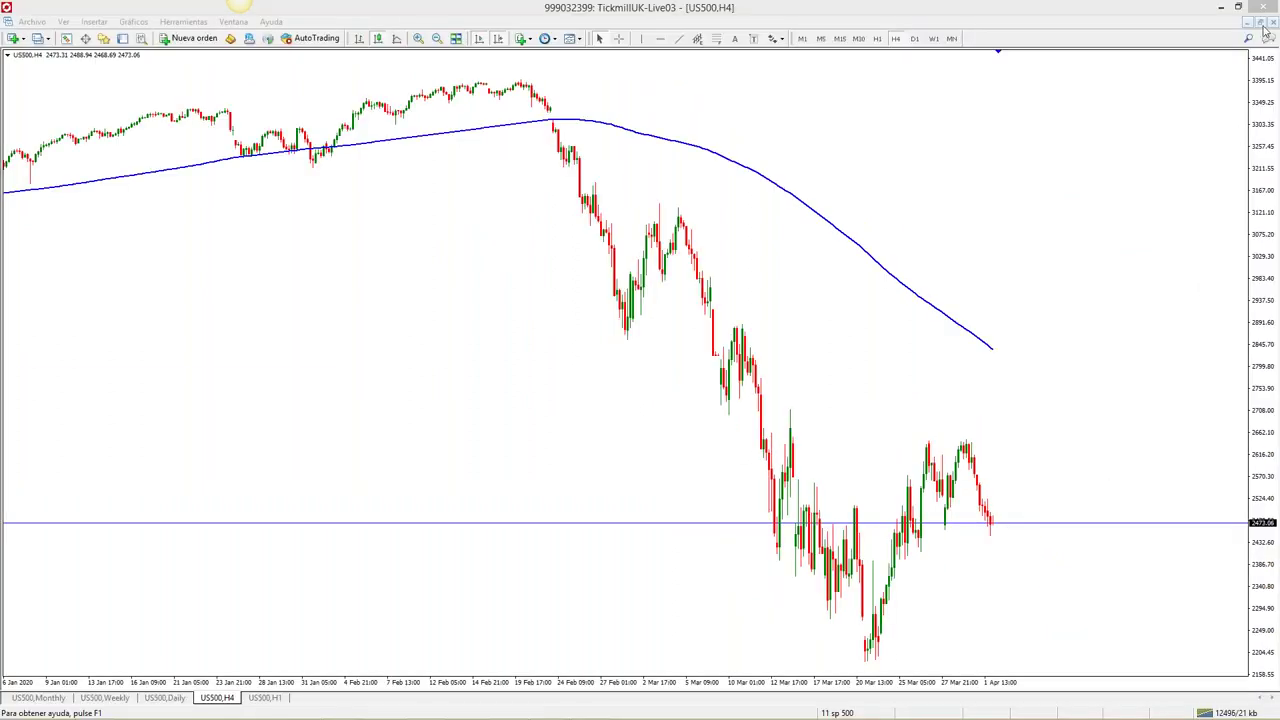
{"action": "left_click", "coordinate": [1261, 22]}
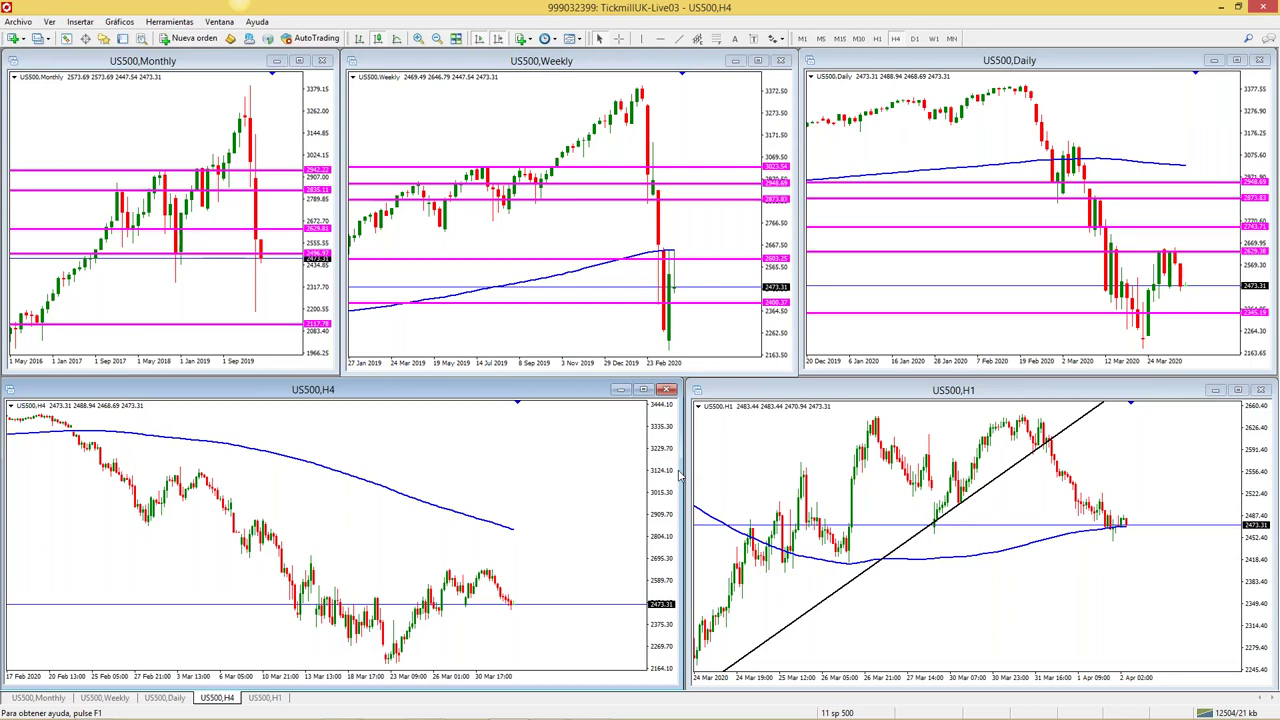
{"action": "left_click_drag", "start_coordinate": [679, 476], "coordinate": [670, 484]}
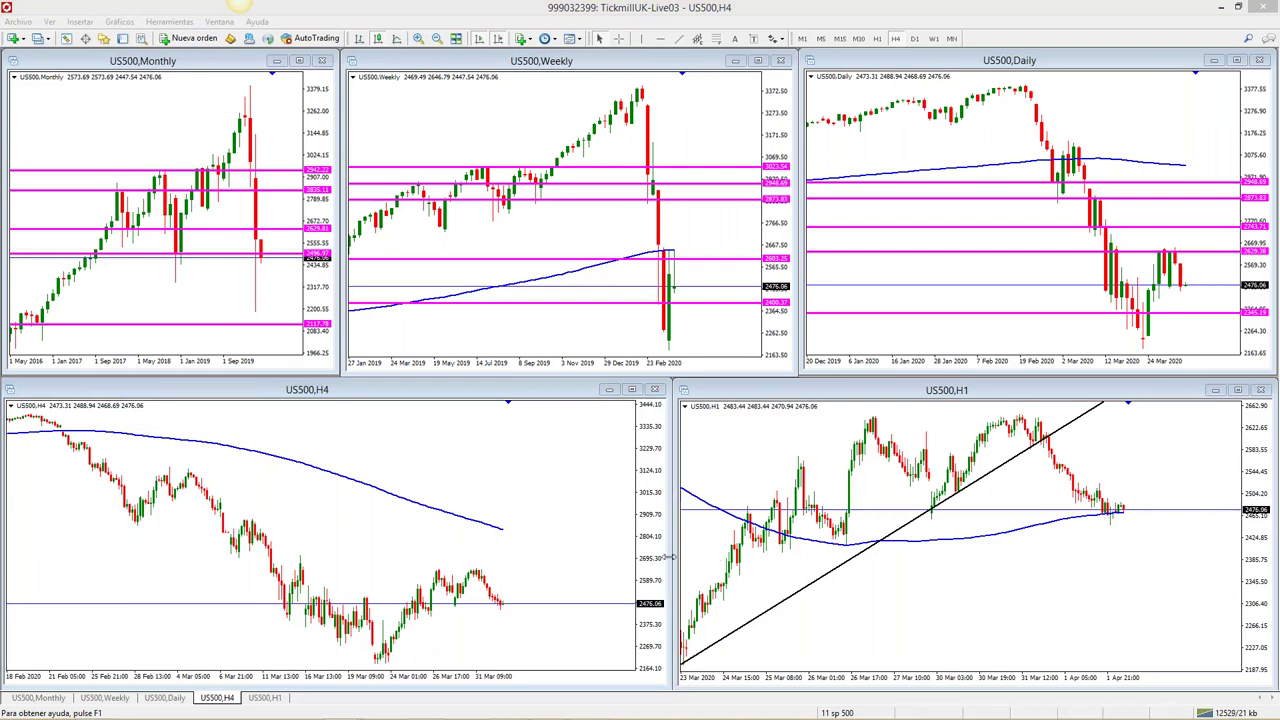
{"action": "mouse_move", "coordinate": [670, 561]}
{"action": "left_mouse_down"}
{"action": "mouse_move", "coordinate": [655, 566]}
{"action": "mouse_move", "coordinate": [673, 569]}
{"action": "mouse_move", "coordinate": [665, 576]}
{"action": "left_mouse_up"}
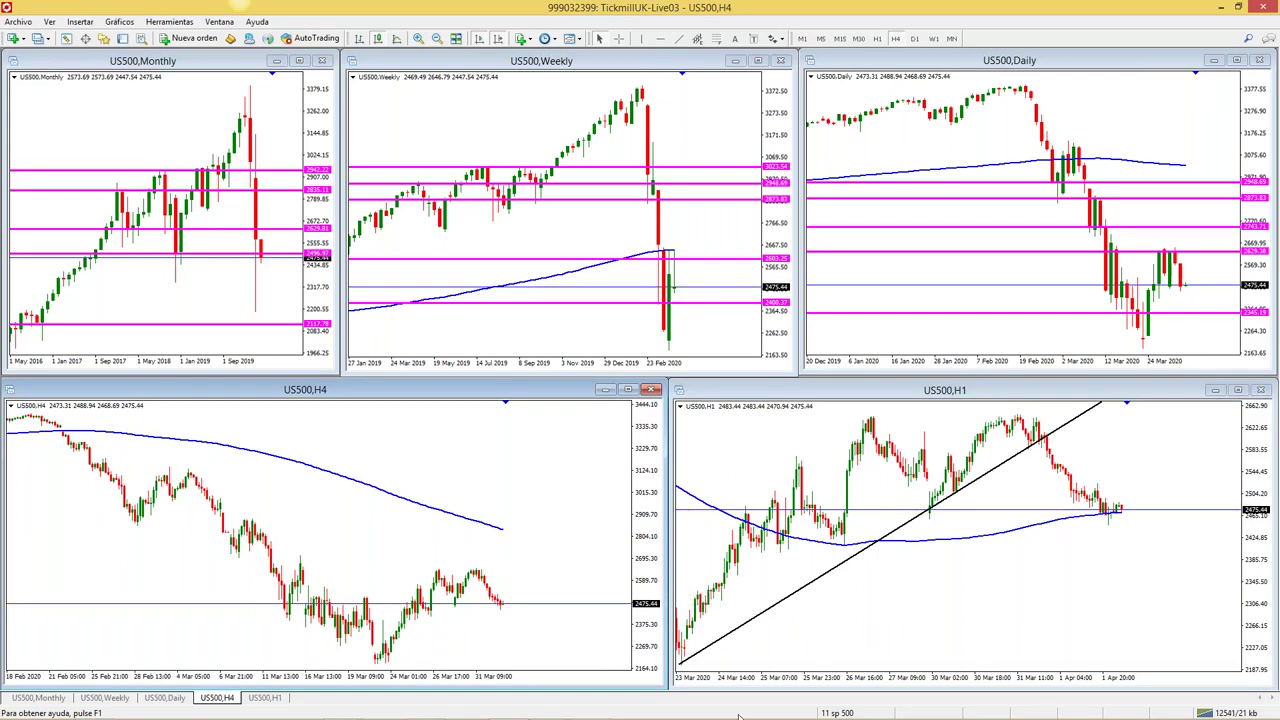
Review the EURUSD H4 chart in the "01 EUR USD" profile, and load the "03 dolar australiano" profile with AUDUSD H4 active
{"action": "left_click", "coordinate": [845, 713]}
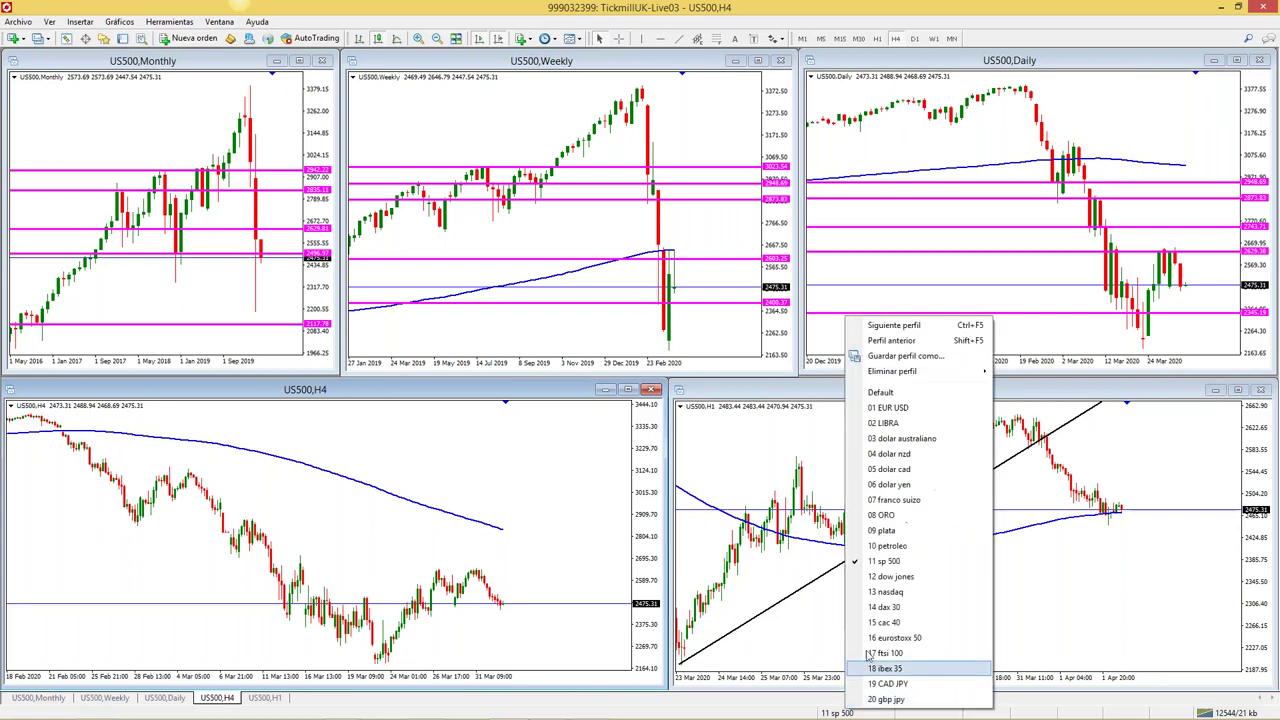
{"action": "left_click", "coordinate": [906, 409]}
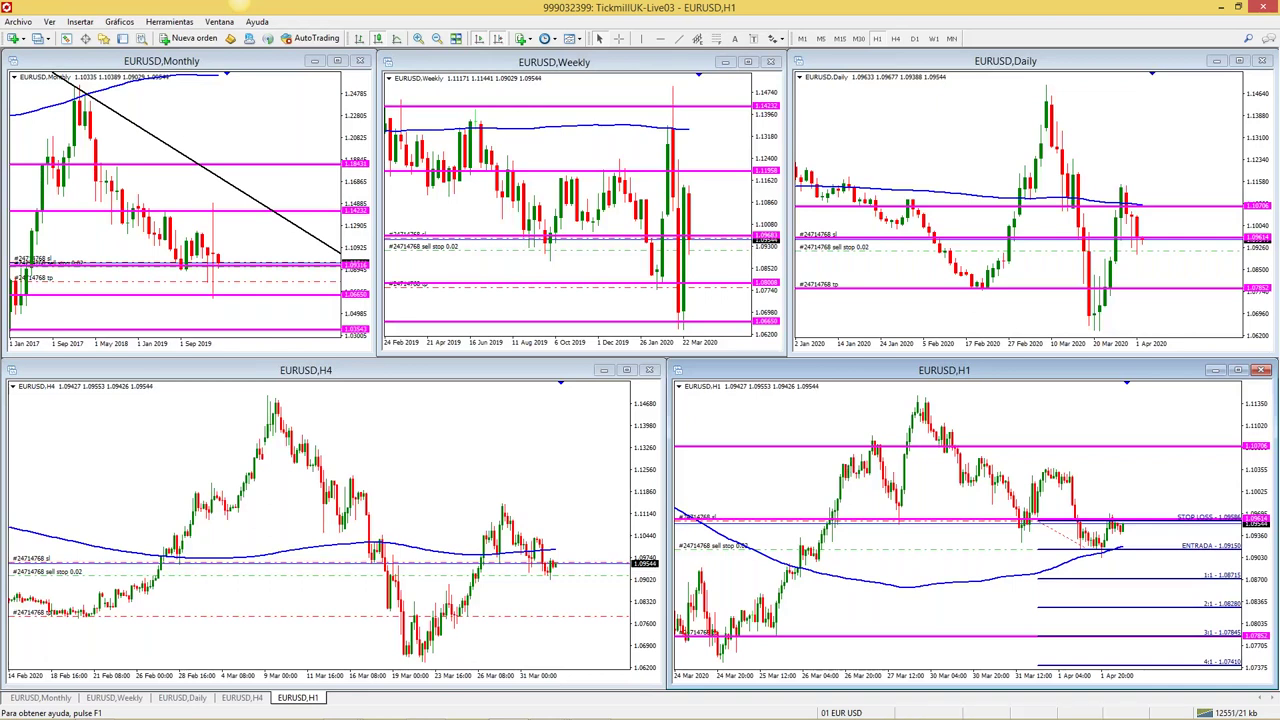
{"action": "left_click", "coordinate": [540, 473]}
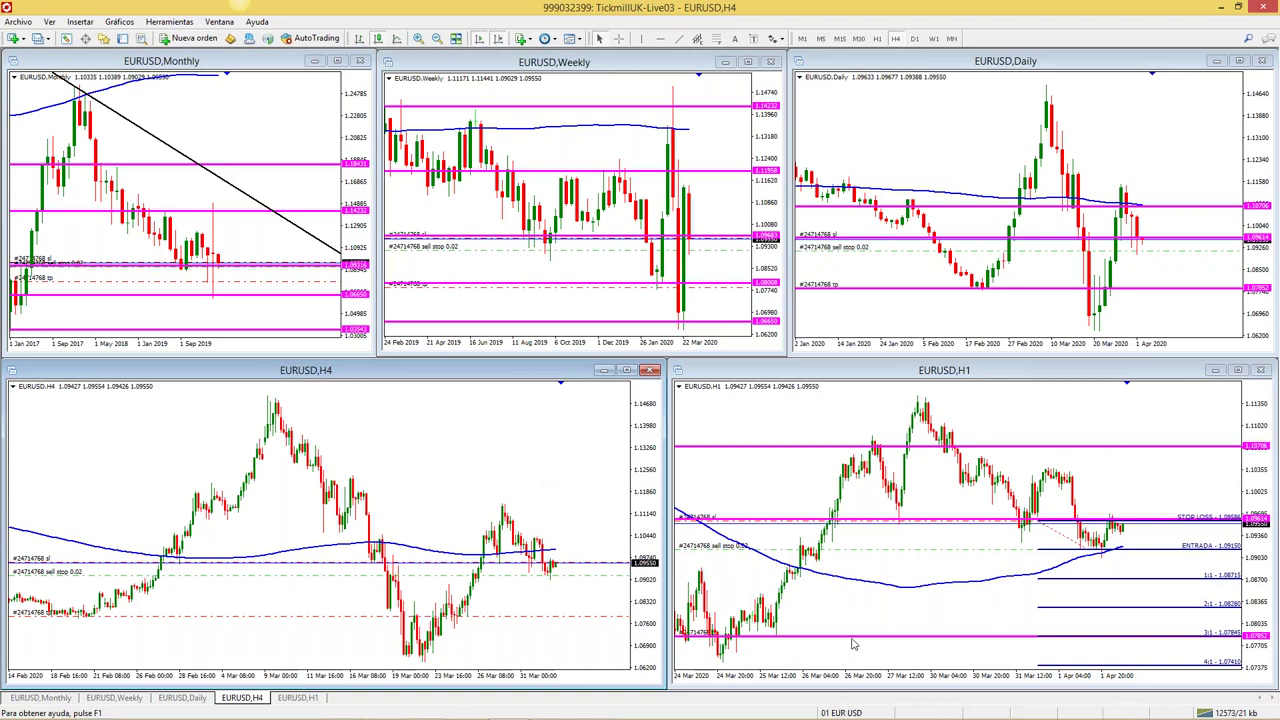
{"action": "left_click", "coordinate": [841, 712]}
{"action": "left_click", "coordinate": [907, 440]}
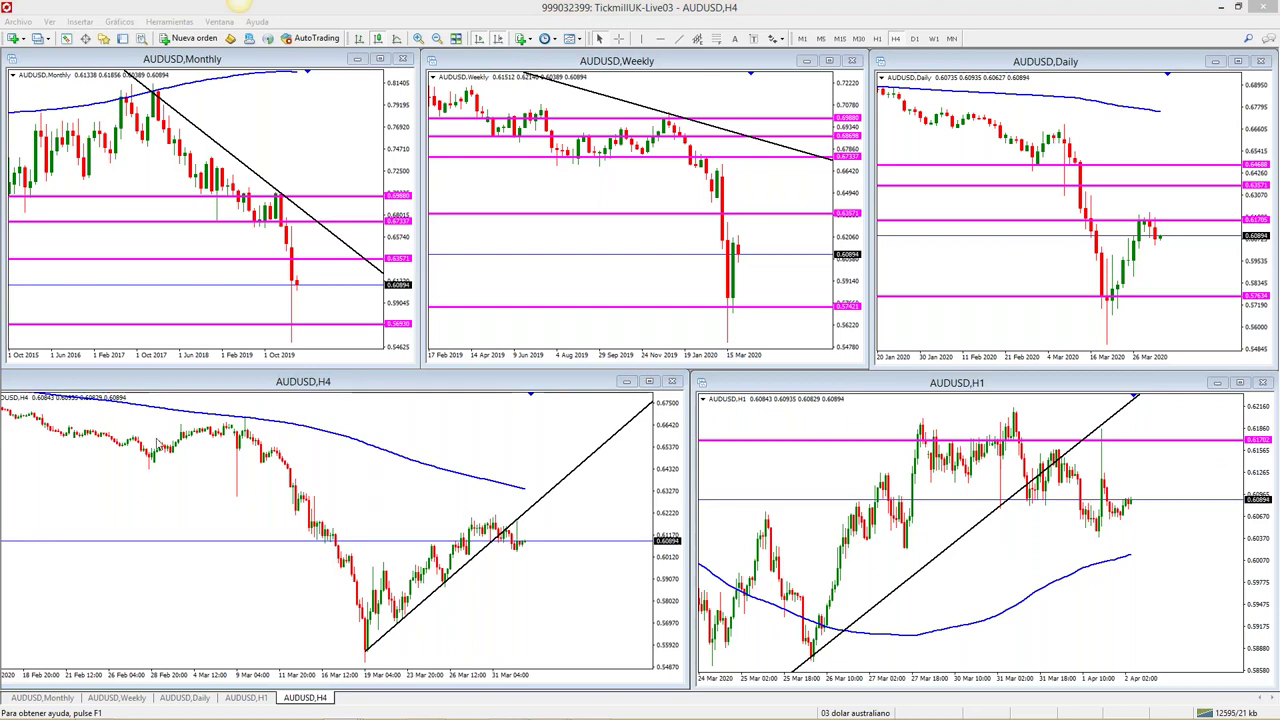
{"action": "left_click", "coordinate": [514, 600]}
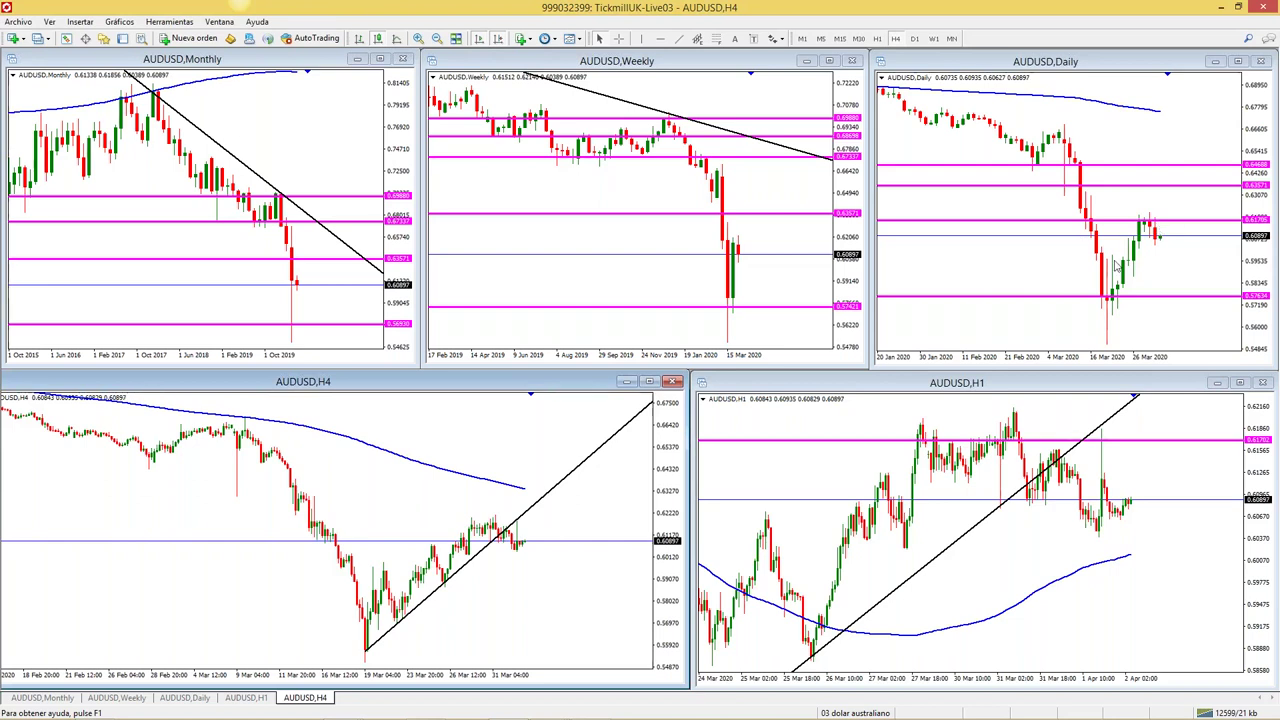
Draw a Fibonacci risk-reward retracement on the AUDUSD H1 chart with entry at 0.60429 and stop loss at 0.60937, and restore the tiled layout
{"action": "left_click", "coordinate": [1240, 383]}
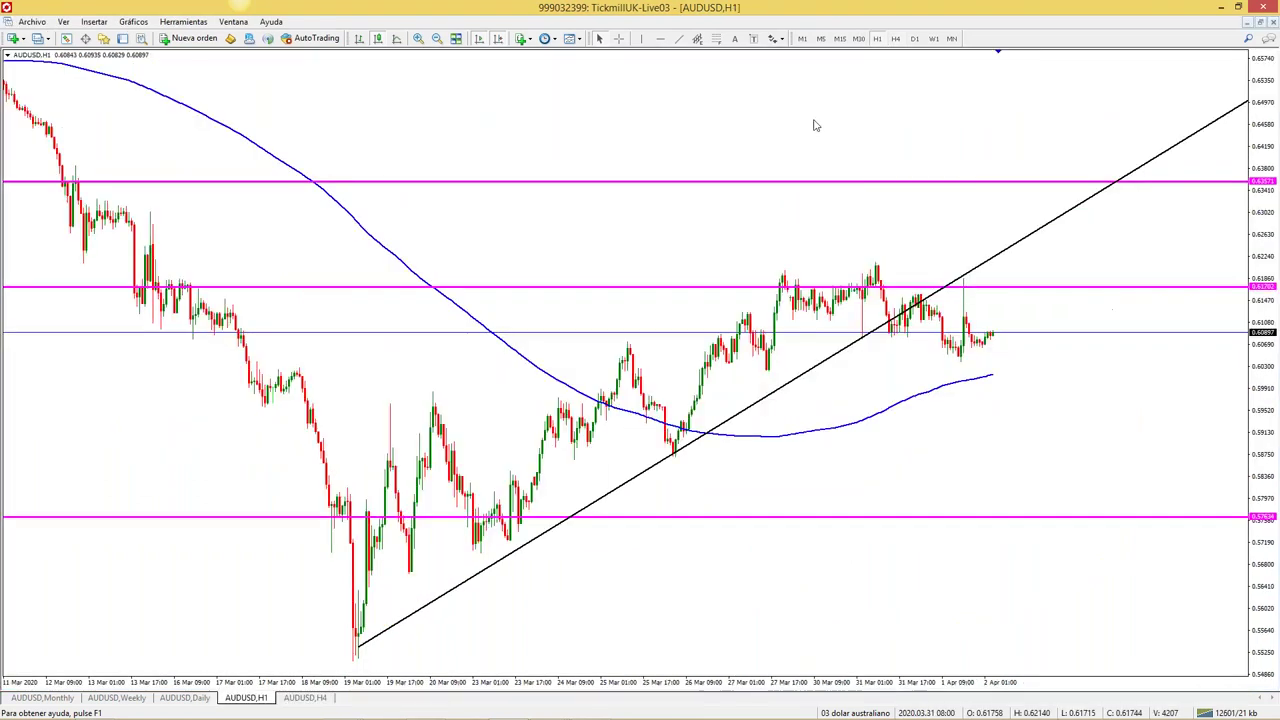
{"action": "left_click", "coordinate": [418, 38]}
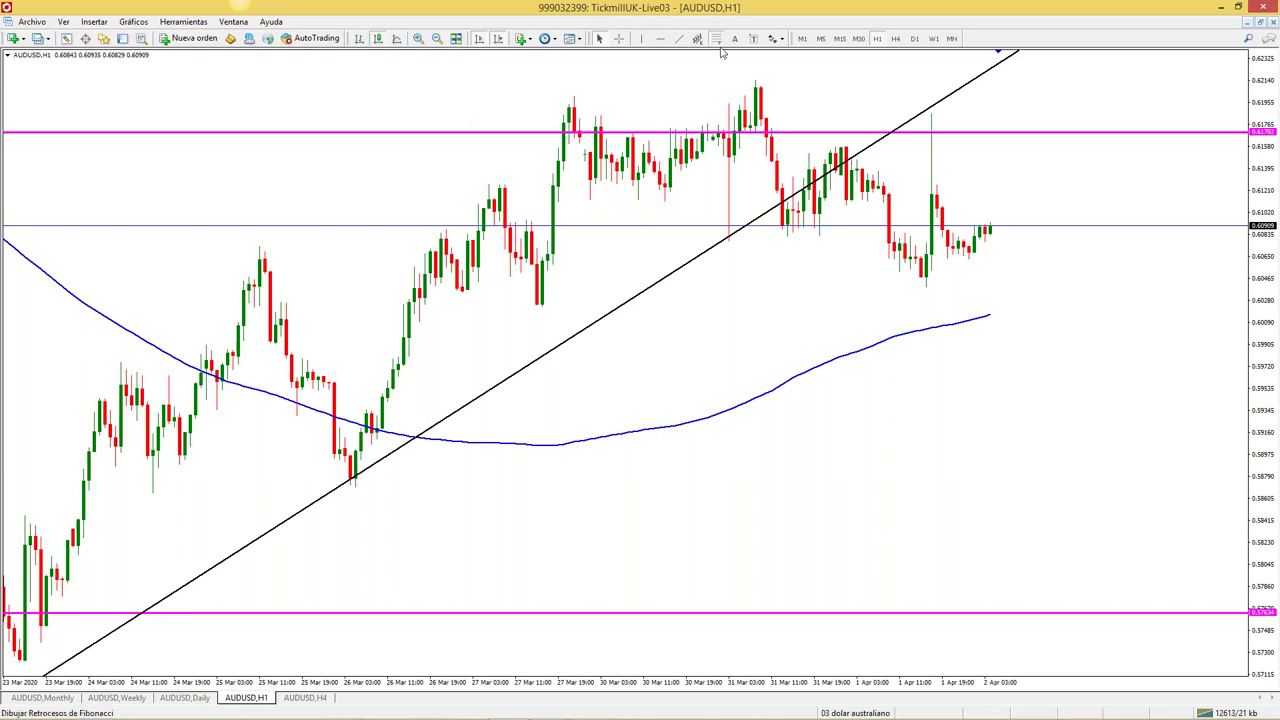
{"action": "left_click_drag", "start_coordinate": [927, 275], "coordinate": [833, 225]}
{"action": "left_click_drag", "start_coordinate": [922, 281], "coordinate": [922, 288]}
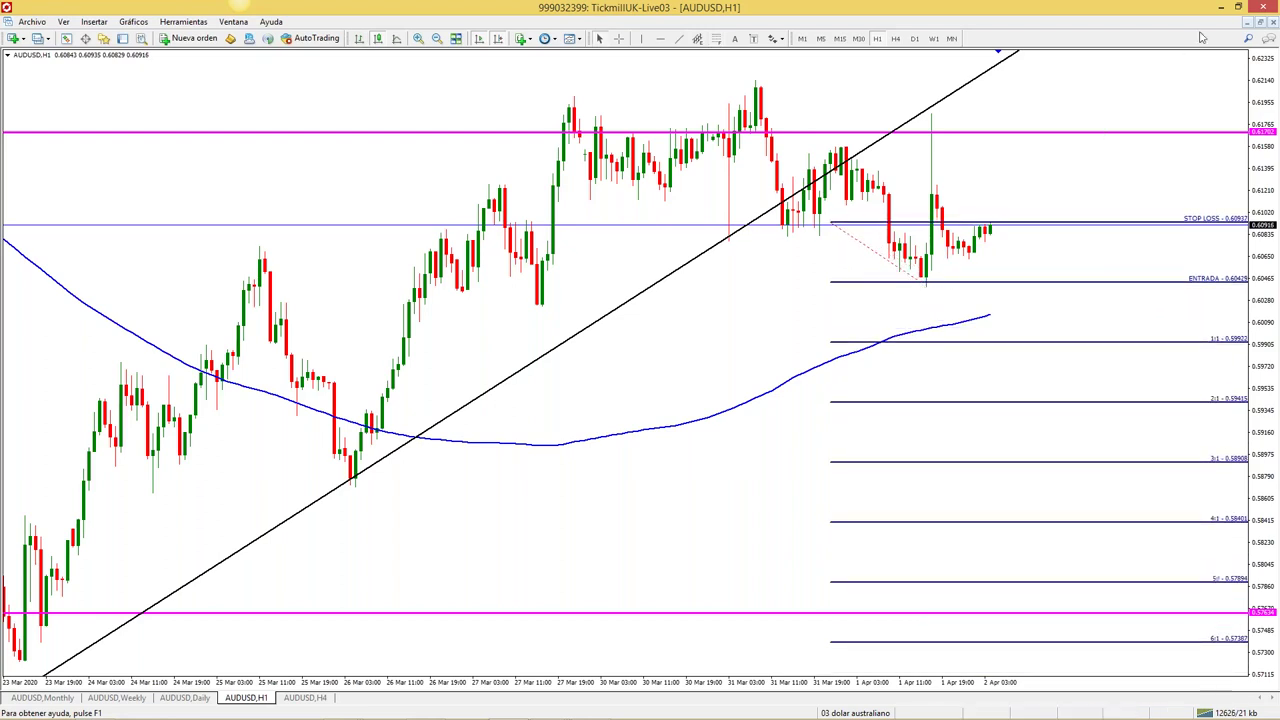
{"action": "left_click", "coordinate": [1256, 22]}
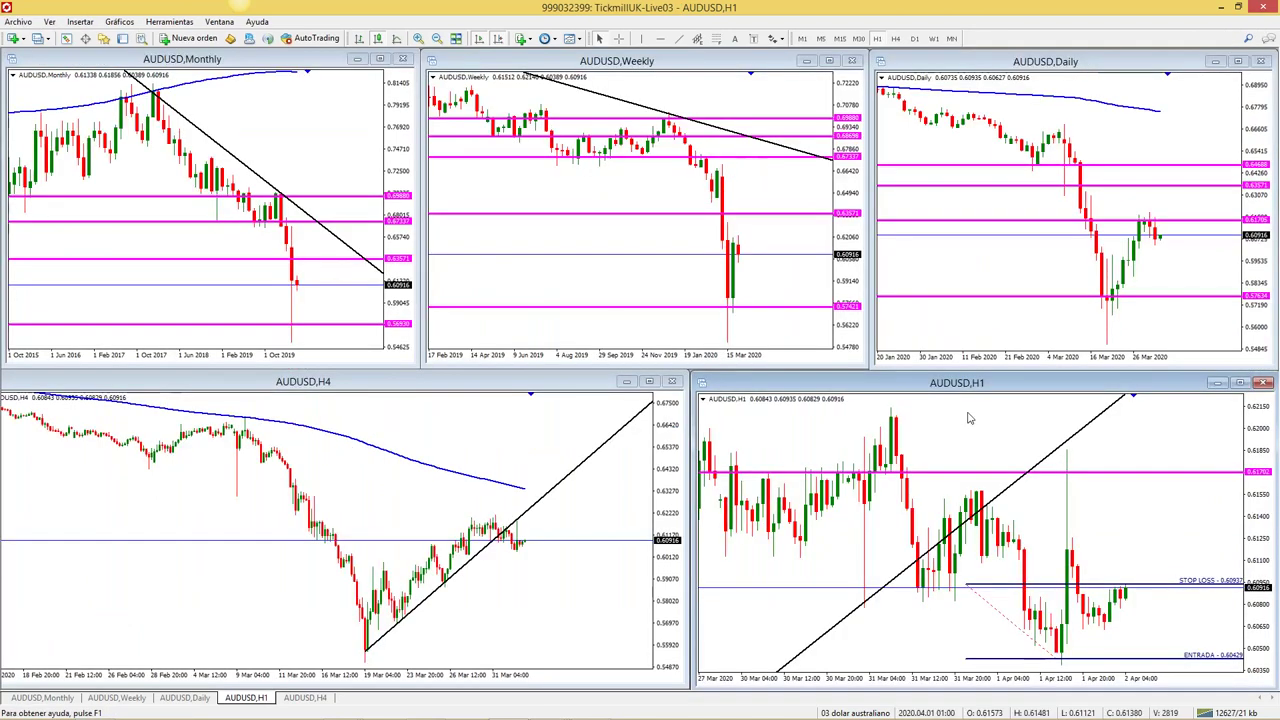
{"action": "left_click", "coordinate": [438, 38]}
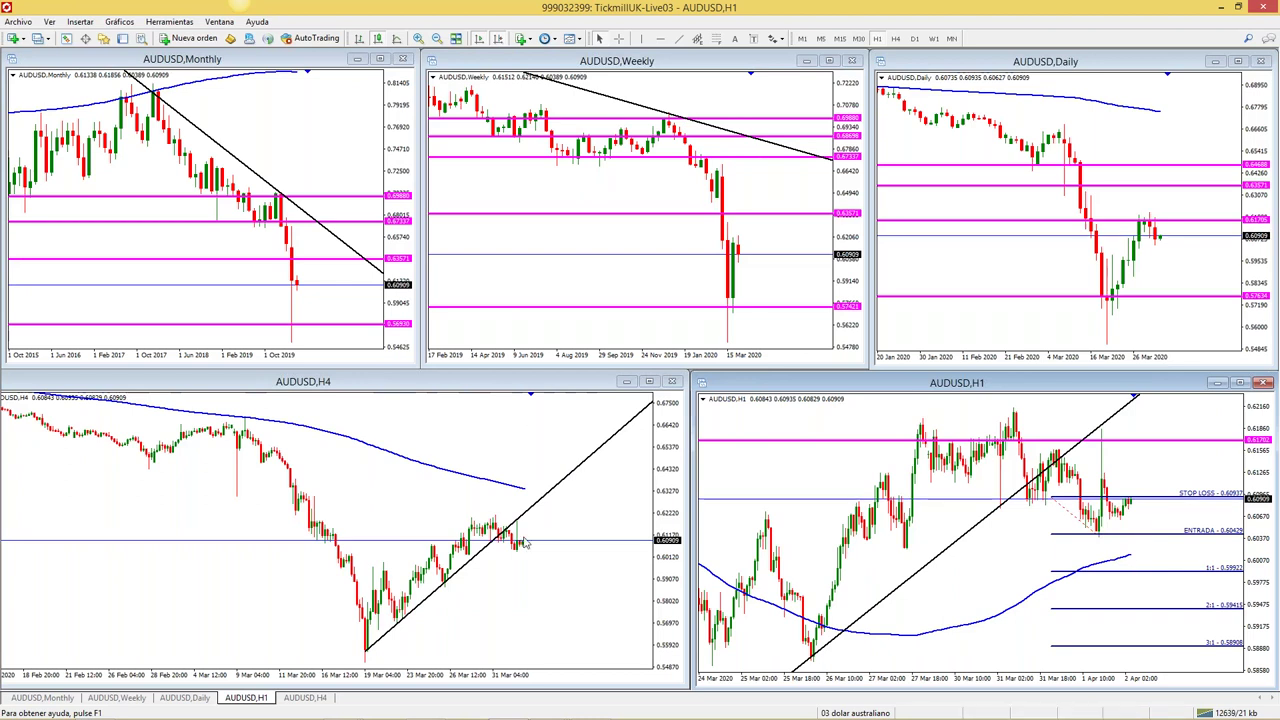
Examine the AUDUSD H4 chart's trendline break at full size, up close and in overview, and restore the tiled layout
{"action": "left_click", "coordinate": [649, 381]}
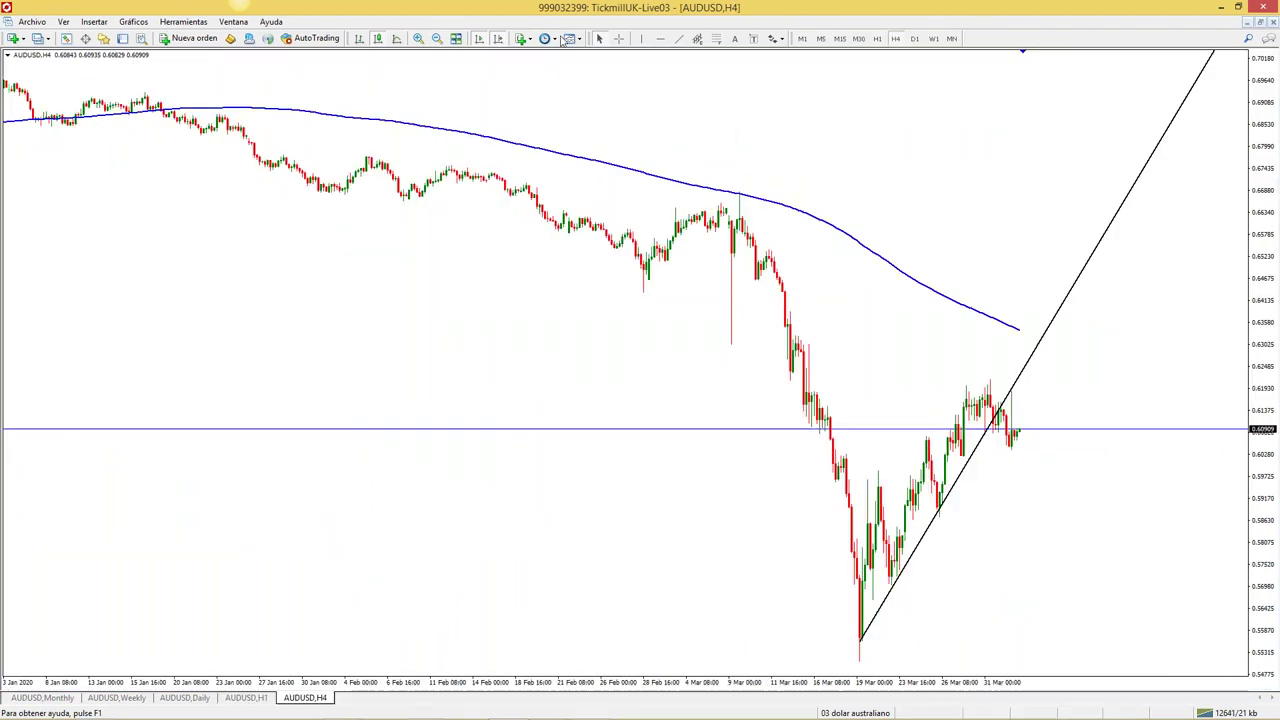
{"action": "left_click", "coordinate": [419, 40]}
{"action": "left_click", "coordinate": [419, 40]}
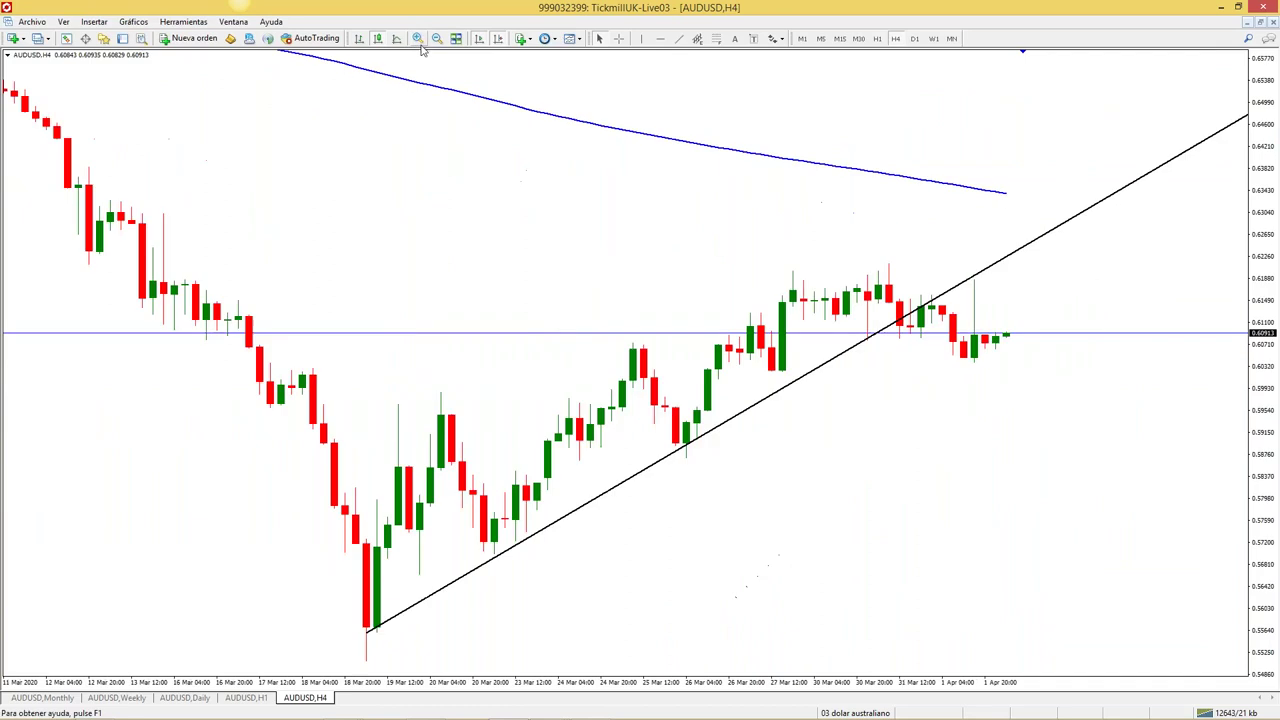
{"action": "left_click", "coordinate": [438, 39]}
{"action": "left_click", "coordinate": [438, 39]}
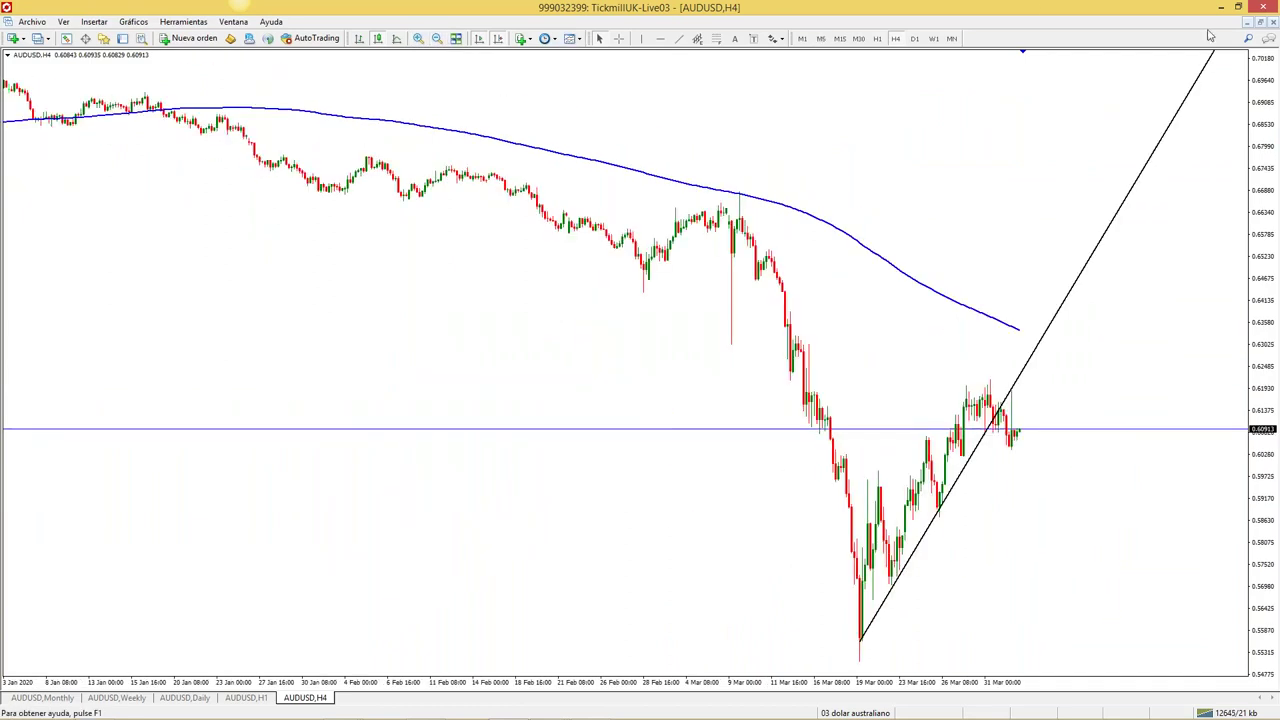
{"action": "left_click", "coordinate": [1261, 22]}
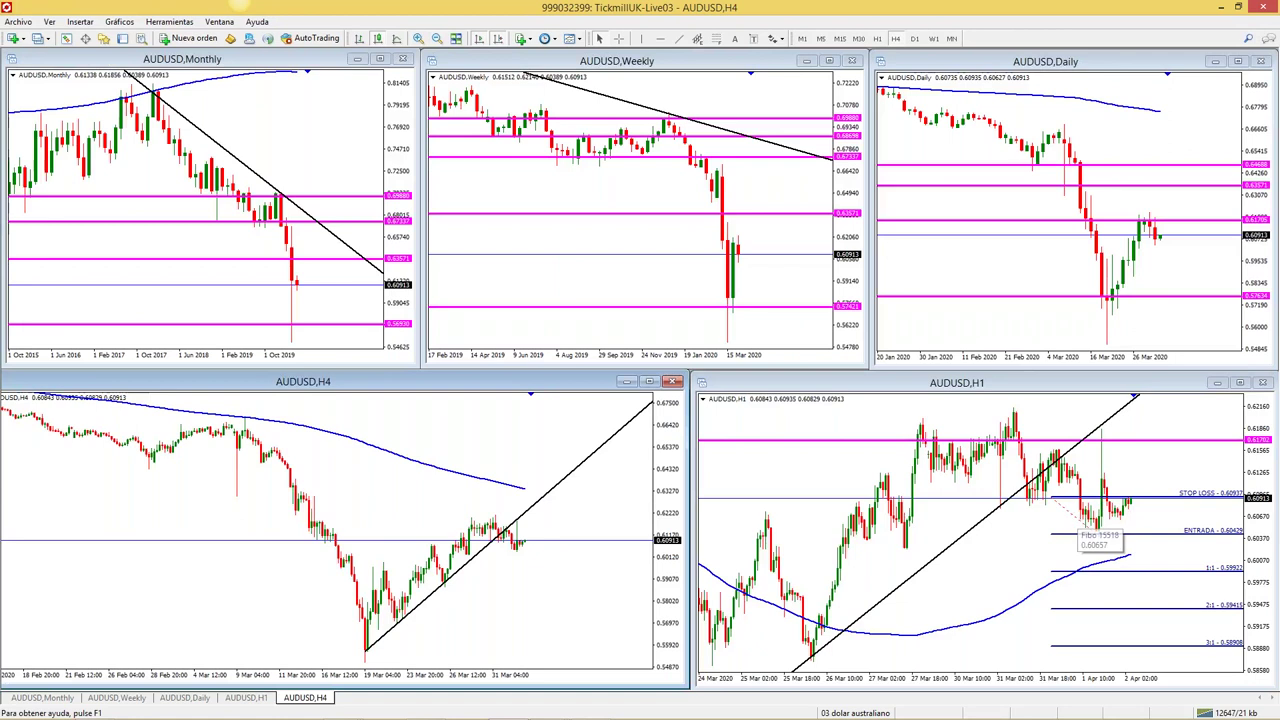
Delete the Fibonacci retracement from the AUDUSD H1 chart
{"action": "left_click", "coordinate": [1085, 522]}
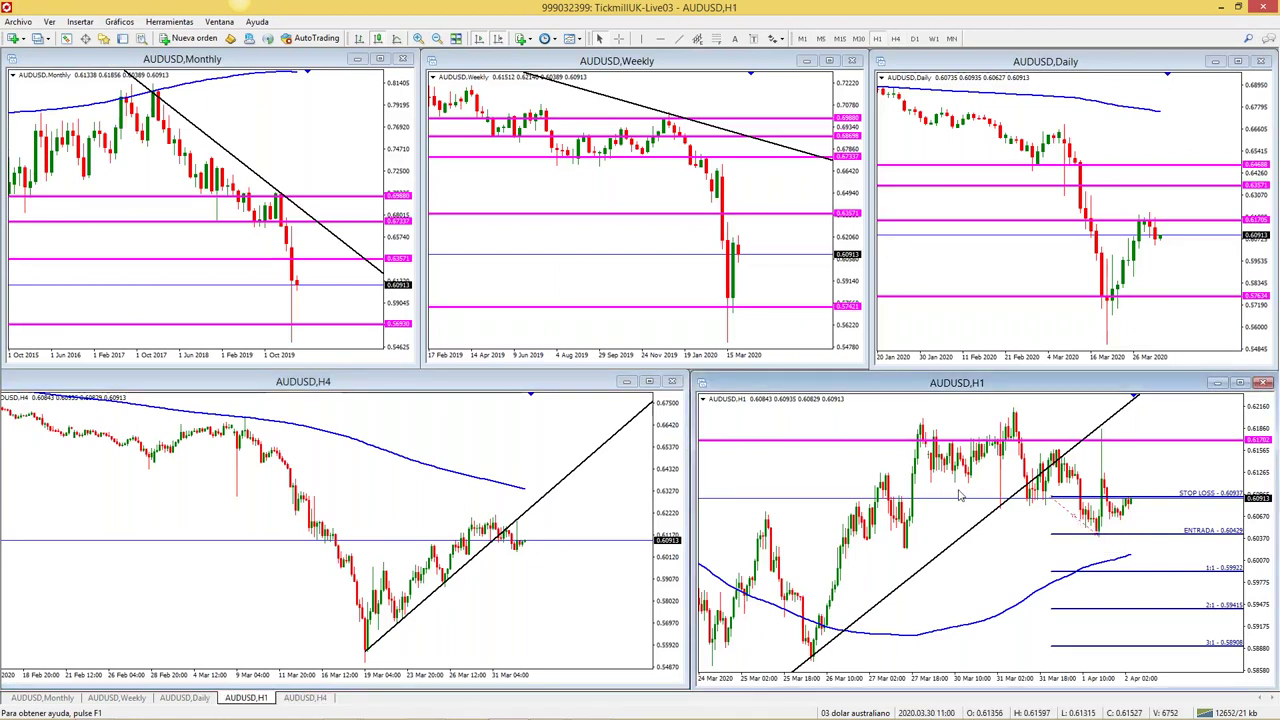
{"action": "key", "text": "Delete"}
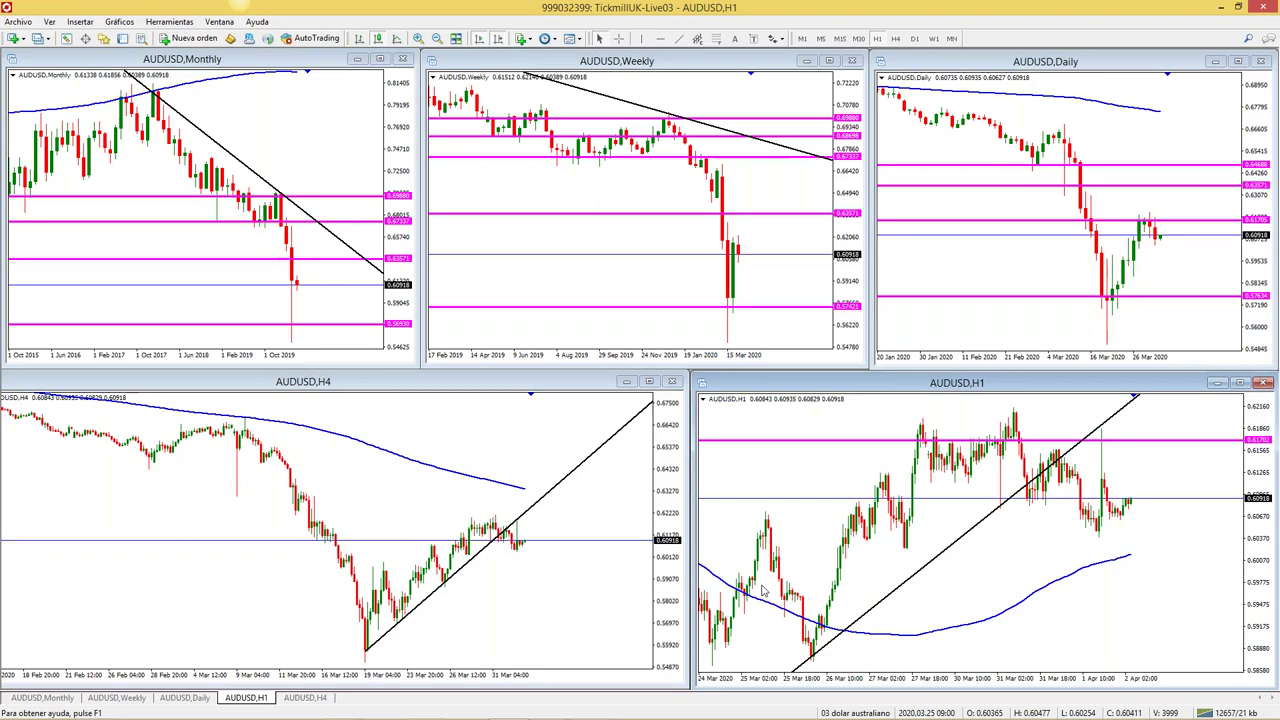
Load the "01 EUR USD" chart profile for a brief review and switch to the "10 petroleo" profile with the WTI charts
{"action": "left_click", "coordinate": [838, 712]}
{"action": "left_click", "coordinate": [905, 404]}
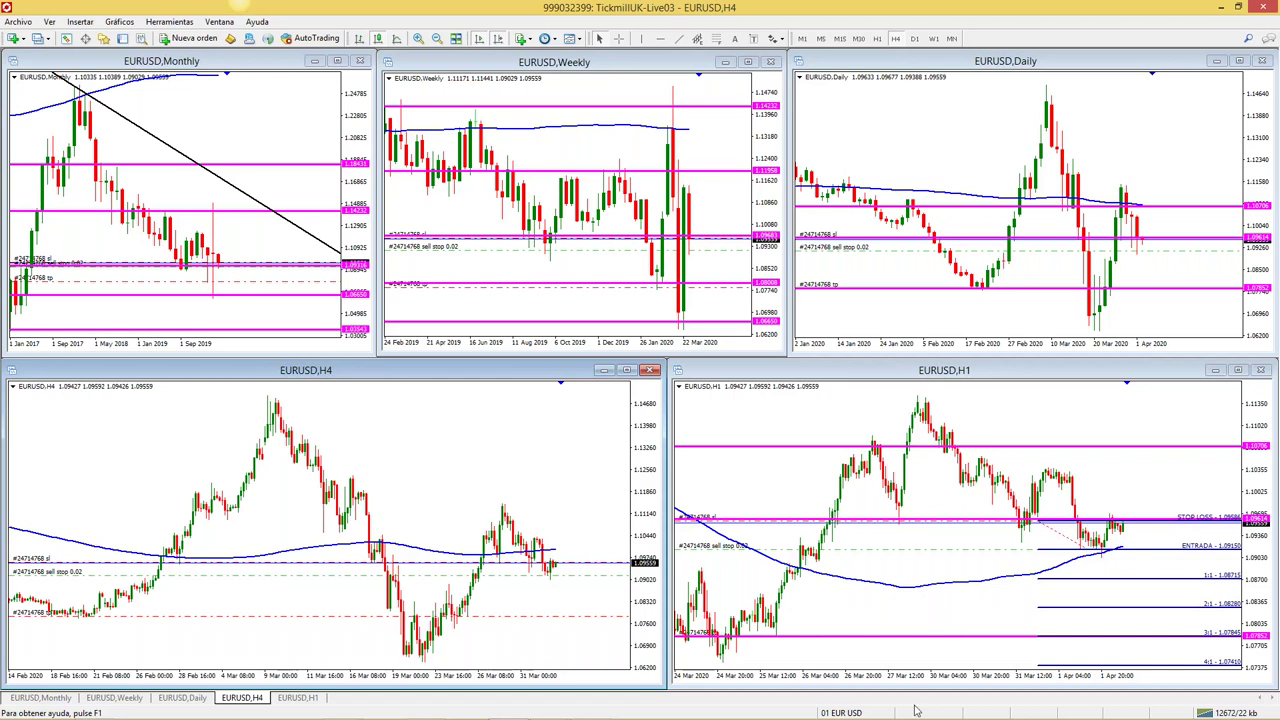
{"action": "left_click", "coordinate": [872, 713]}
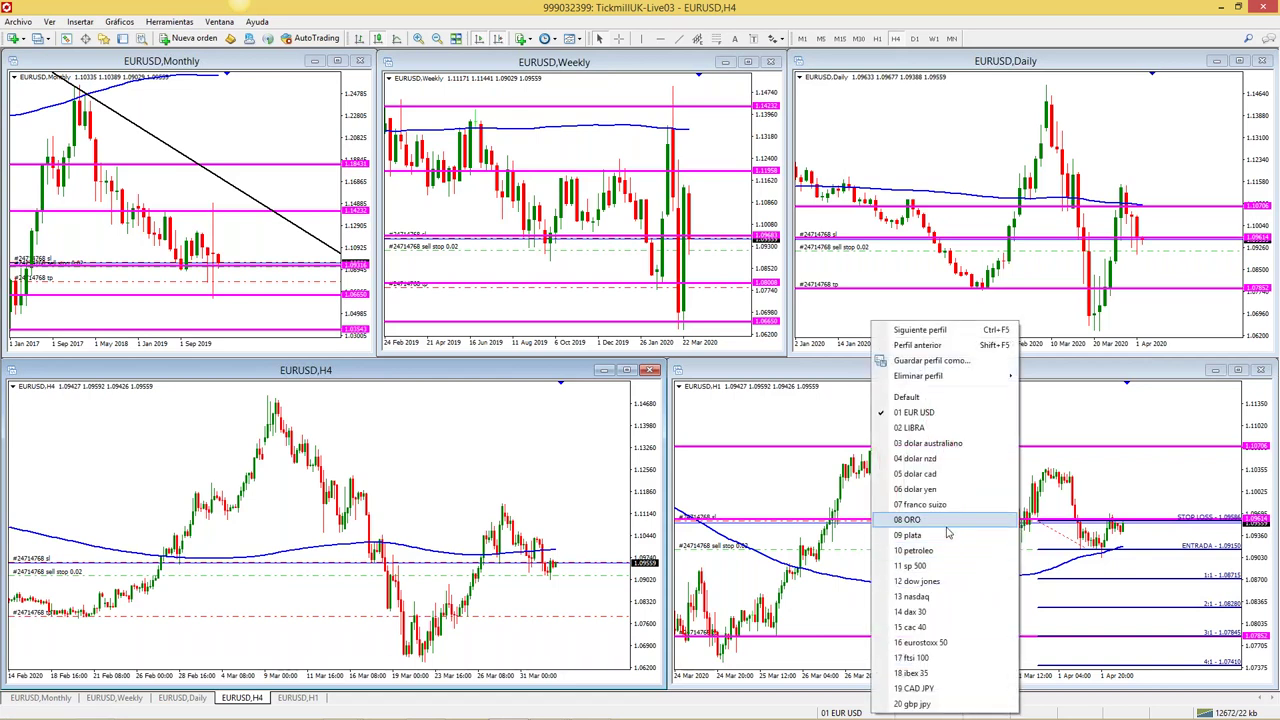
{"action": "left_click", "coordinate": [913, 550]}
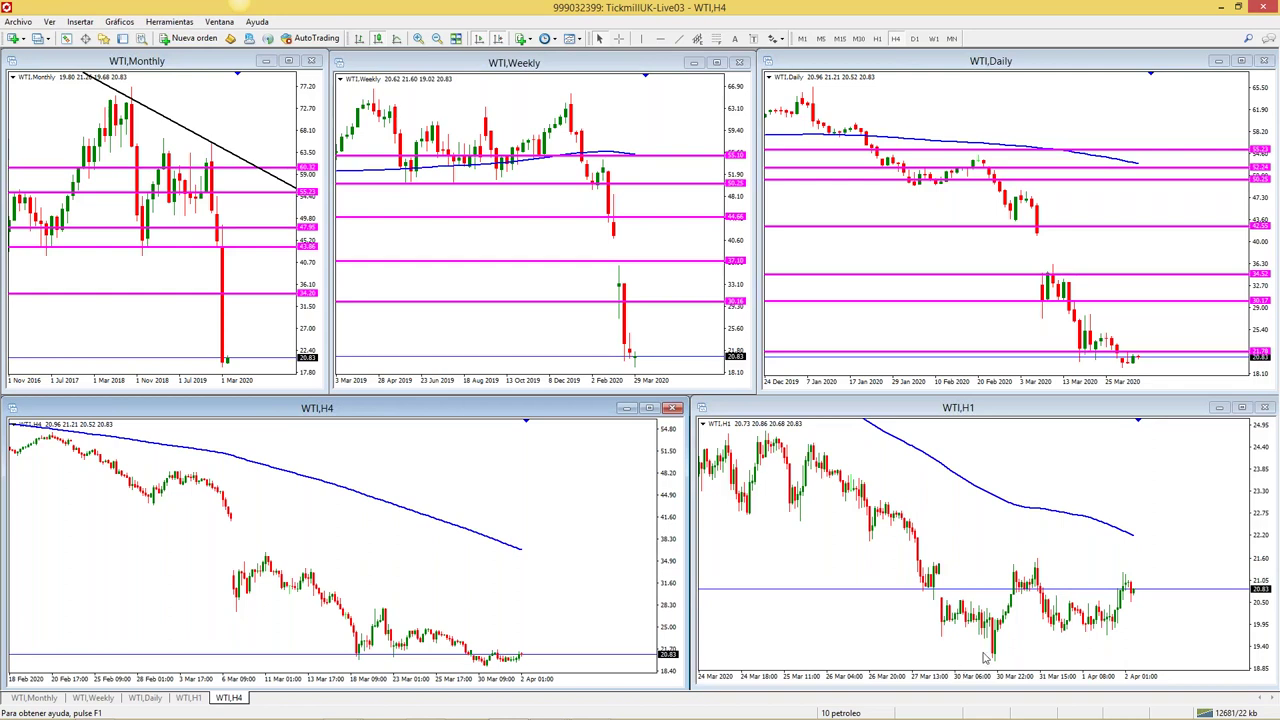
Review the DE30 charts in the "14 dax 30" profile and switch to the "20 gbp jpy" profile
{"action": "left_click", "coordinate": [876, 717]}
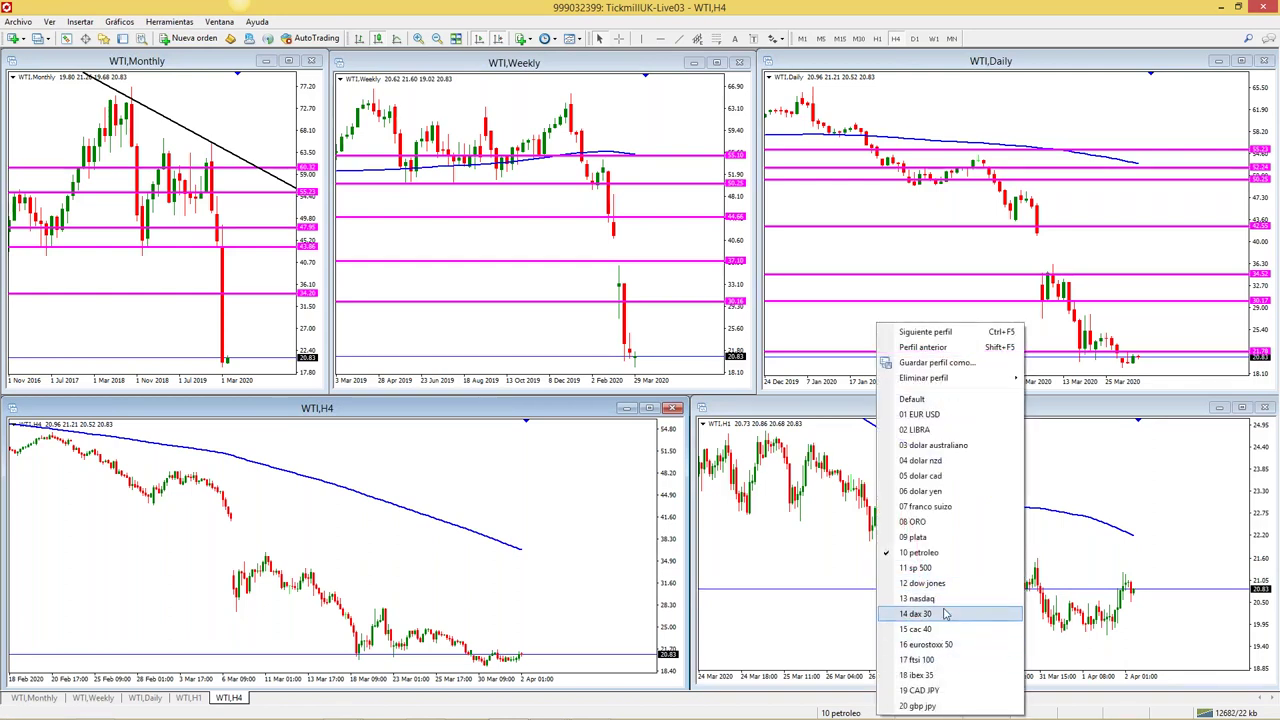
{"action": "left_click", "coordinate": [938, 614]}
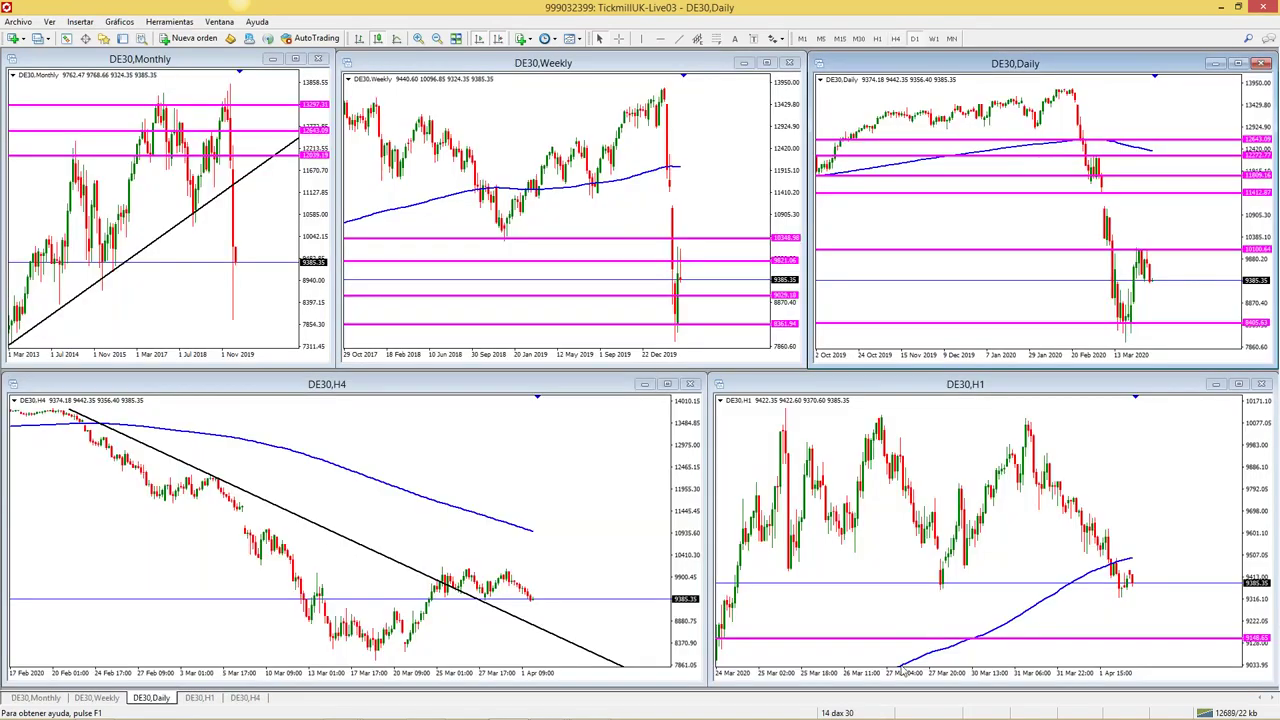
{"action": "left_click", "coordinate": [892, 713]}
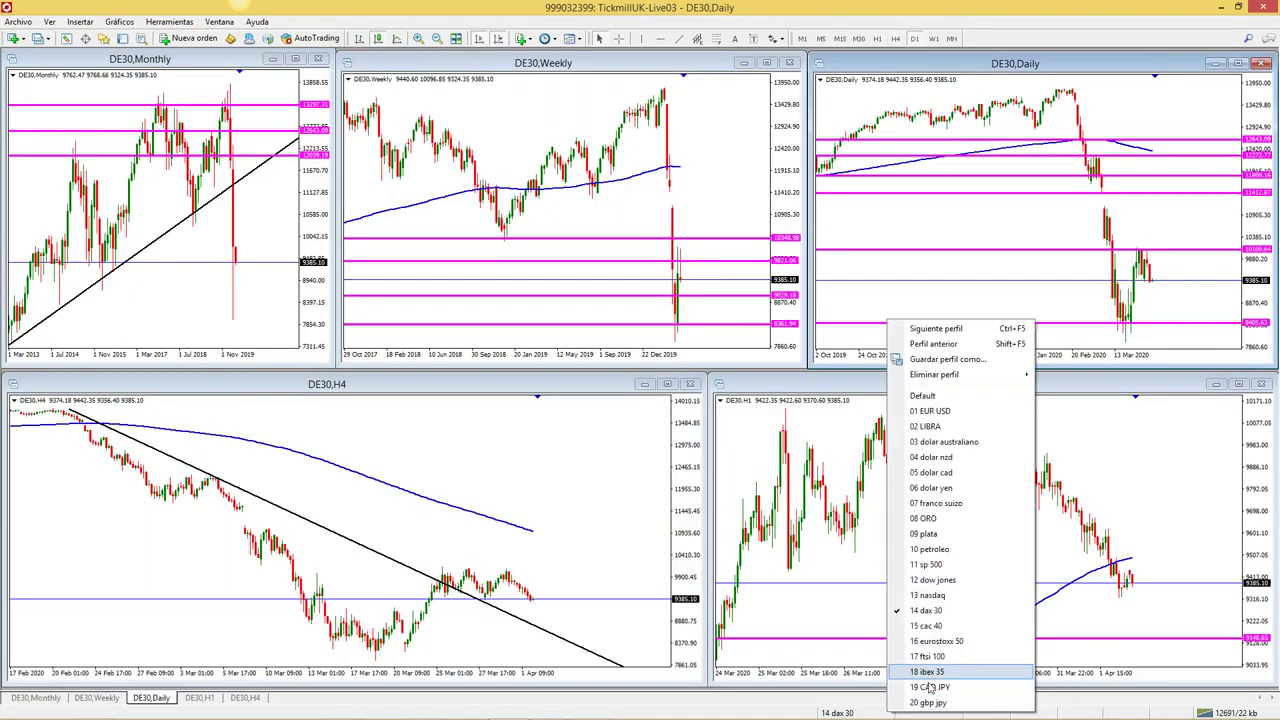
{"action": "left_click", "coordinate": [930, 703]}
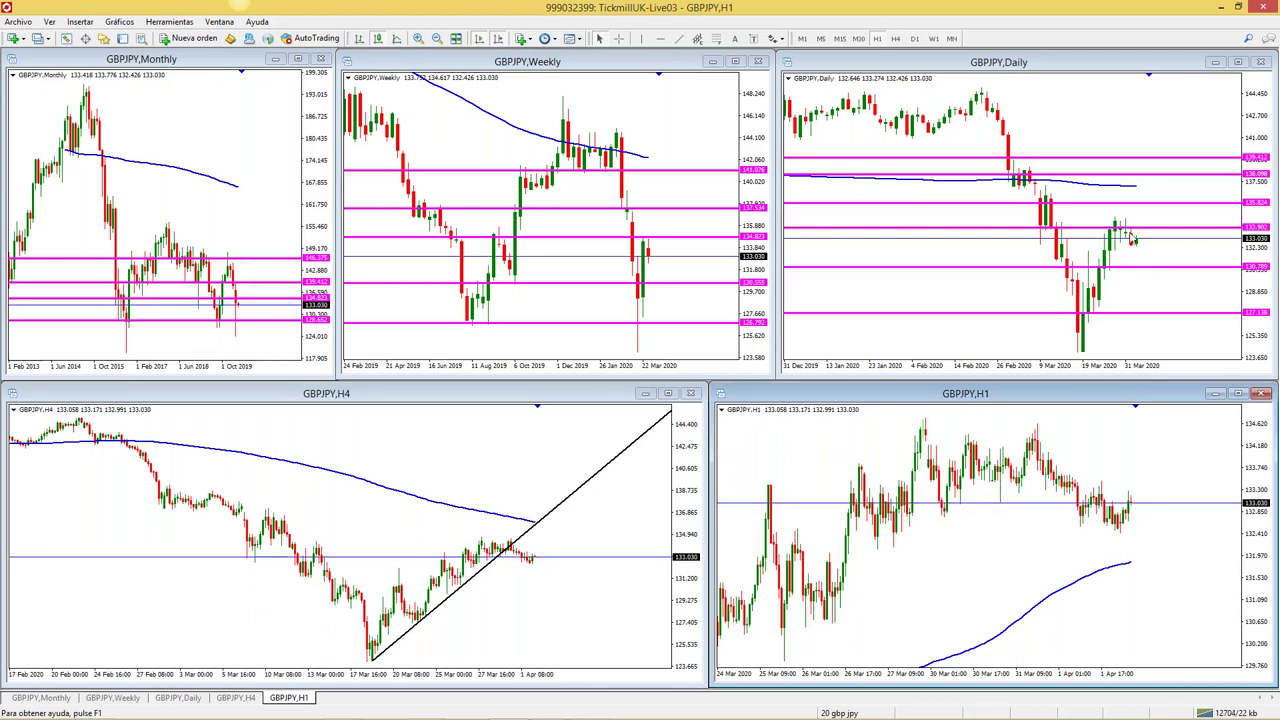
Load the "06 dolar yen" profile and examine the USDJPY daily chart's horizontal levels at full size, restoring the tiled layout when done
{"action": "left_click", "coordinate": [862, 712]}
{"action": "left_click", "coordinate": [920, 491]}
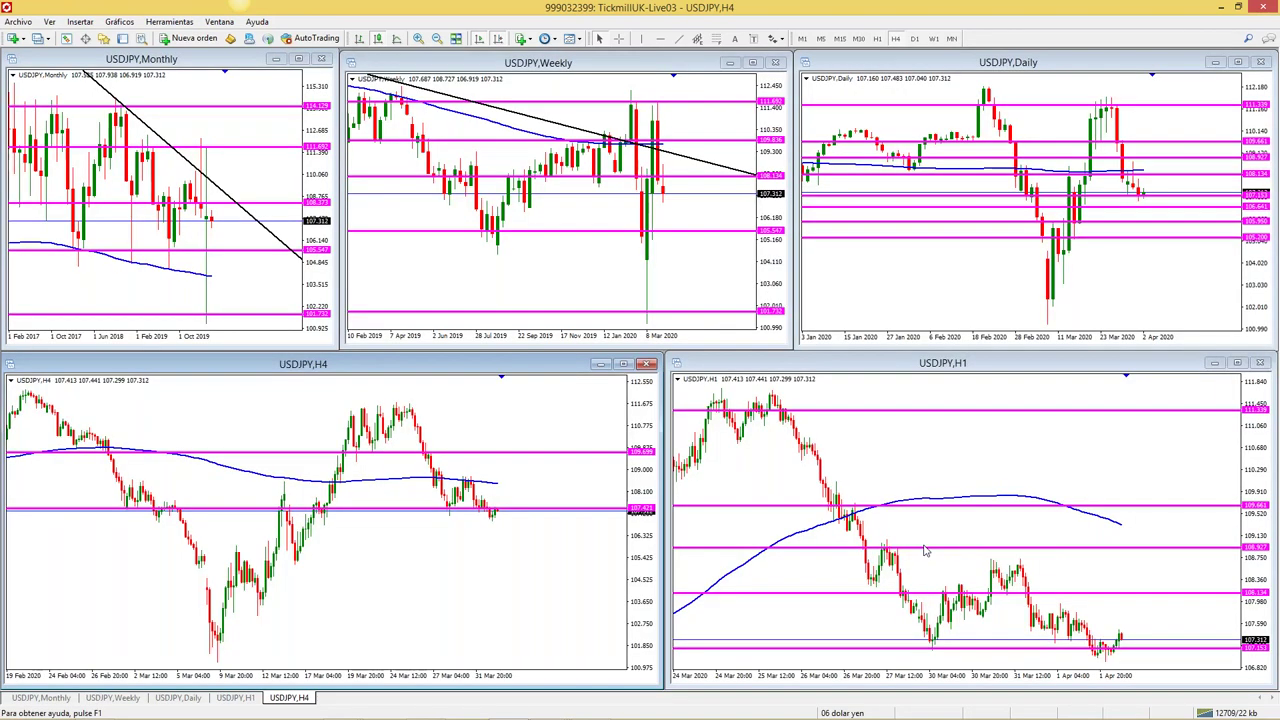
{"action": "left_click", "coordinate": [1238, 62]}
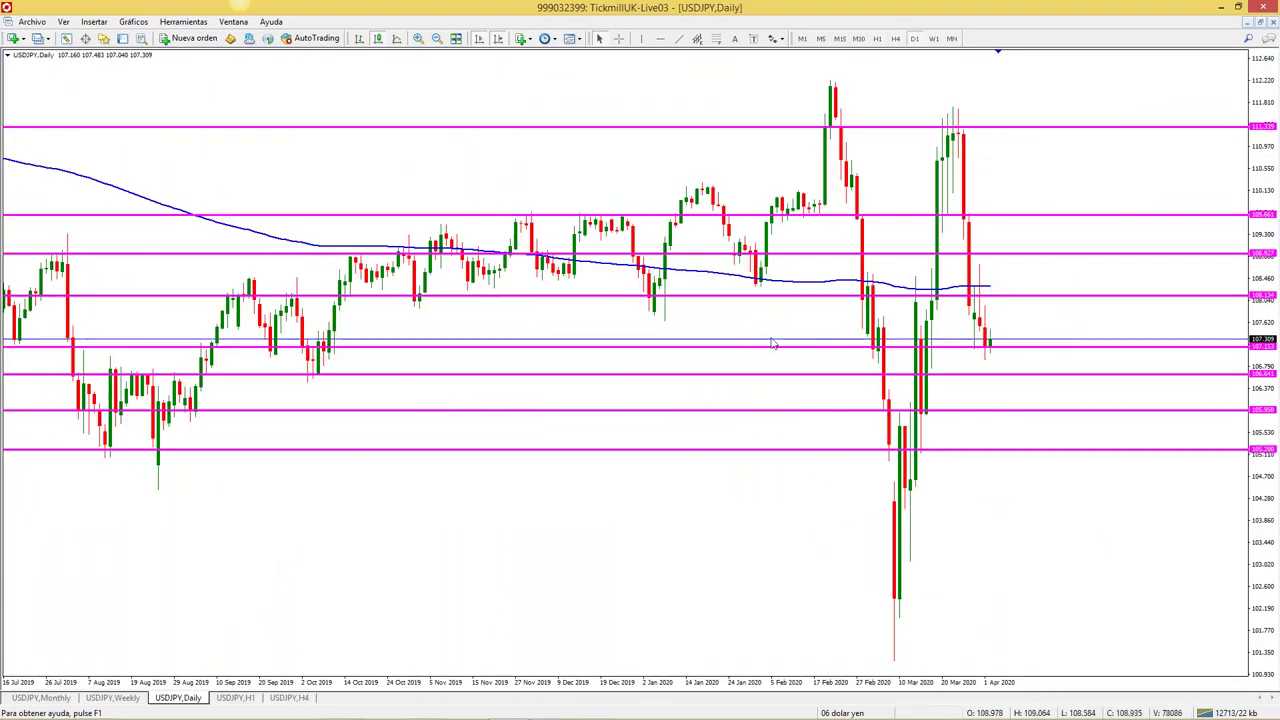
{"action": "left_click", "coordinate": [1259, 33]}
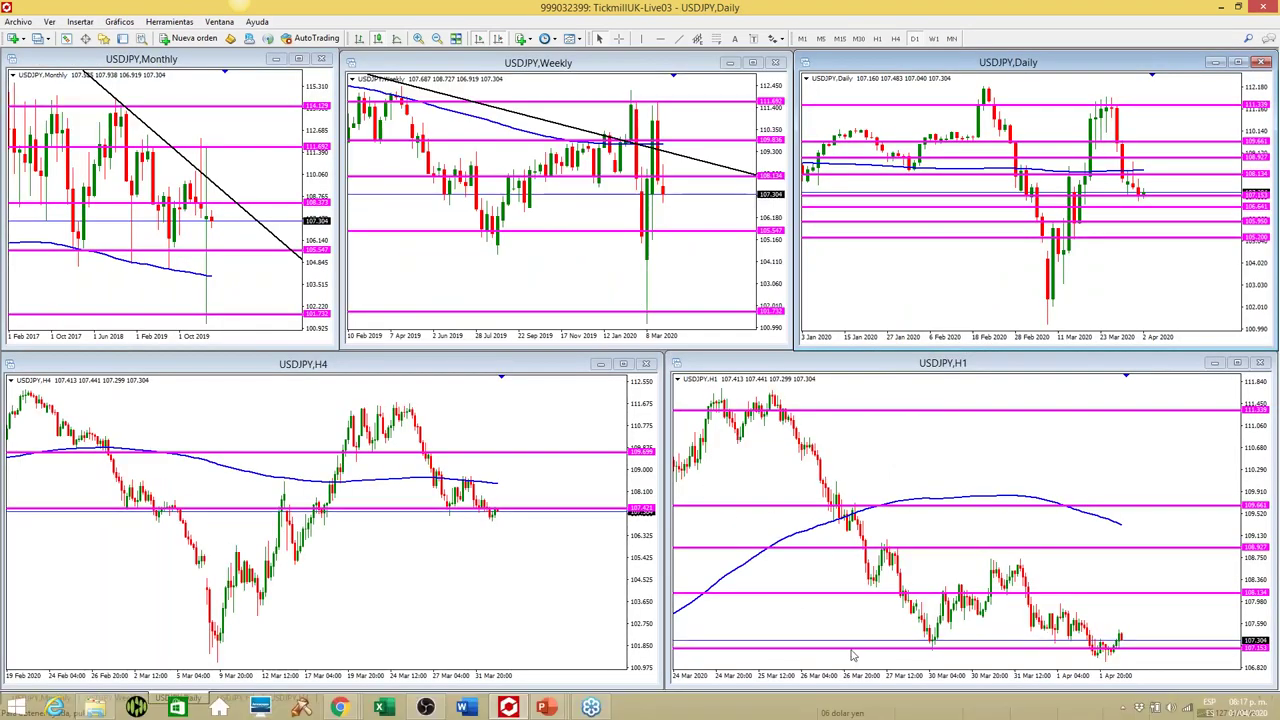
Load the "05 dolar cad" profile and examine the USDCAD H1 chart at full size before restoring the tiled layout
{"action": "left_click", "coordinate": [842, 713]}
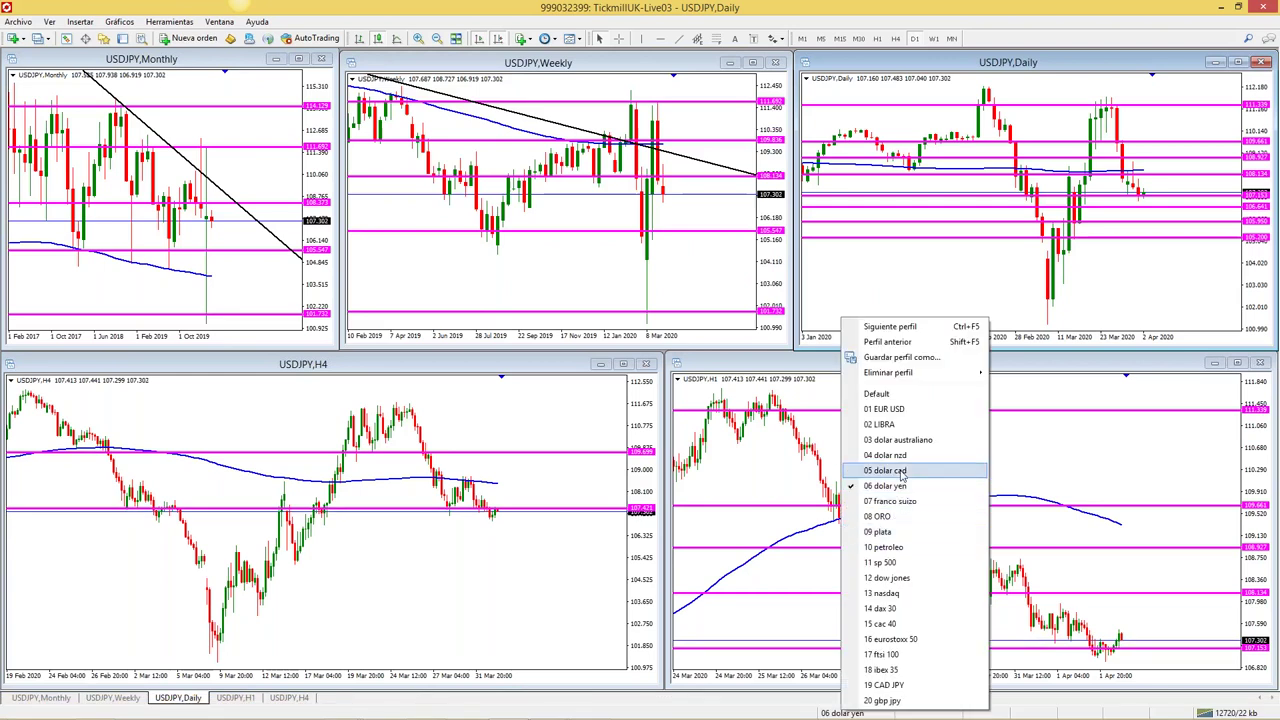
{"action": "left_click", "coordinate": [900, 470]}
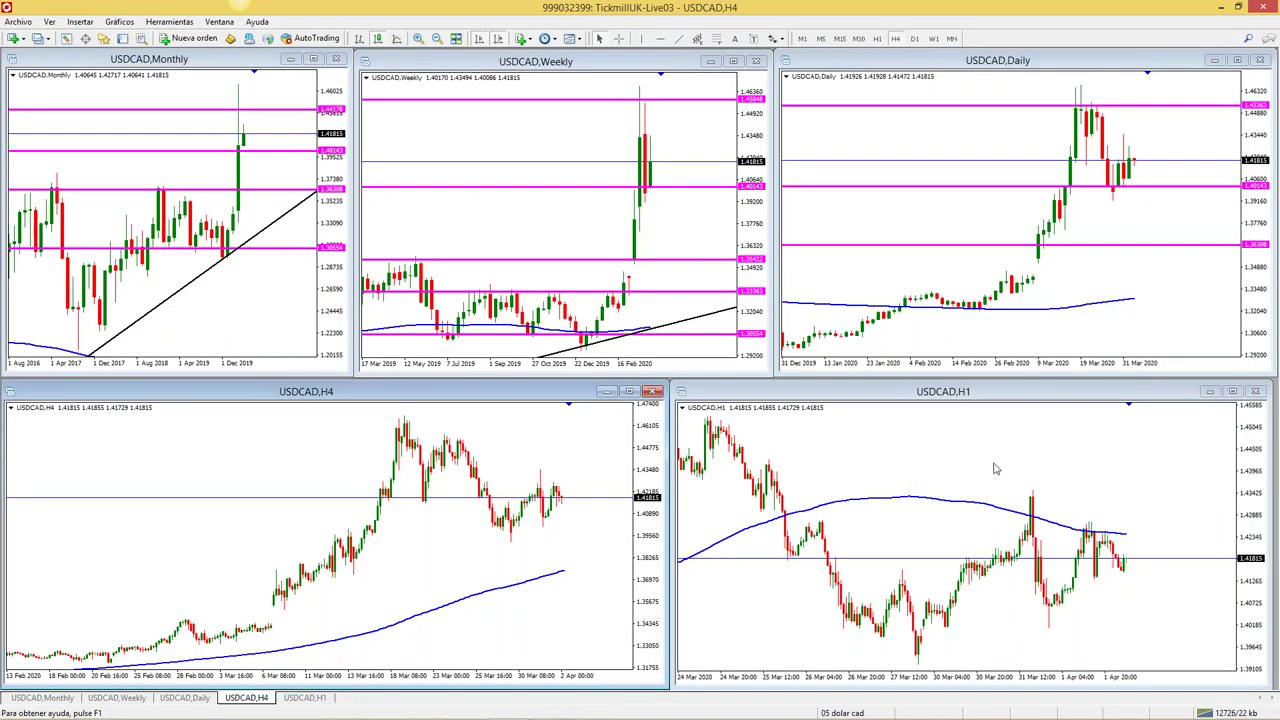
{"action": "left_click", "coordinate": [1233, 392]}
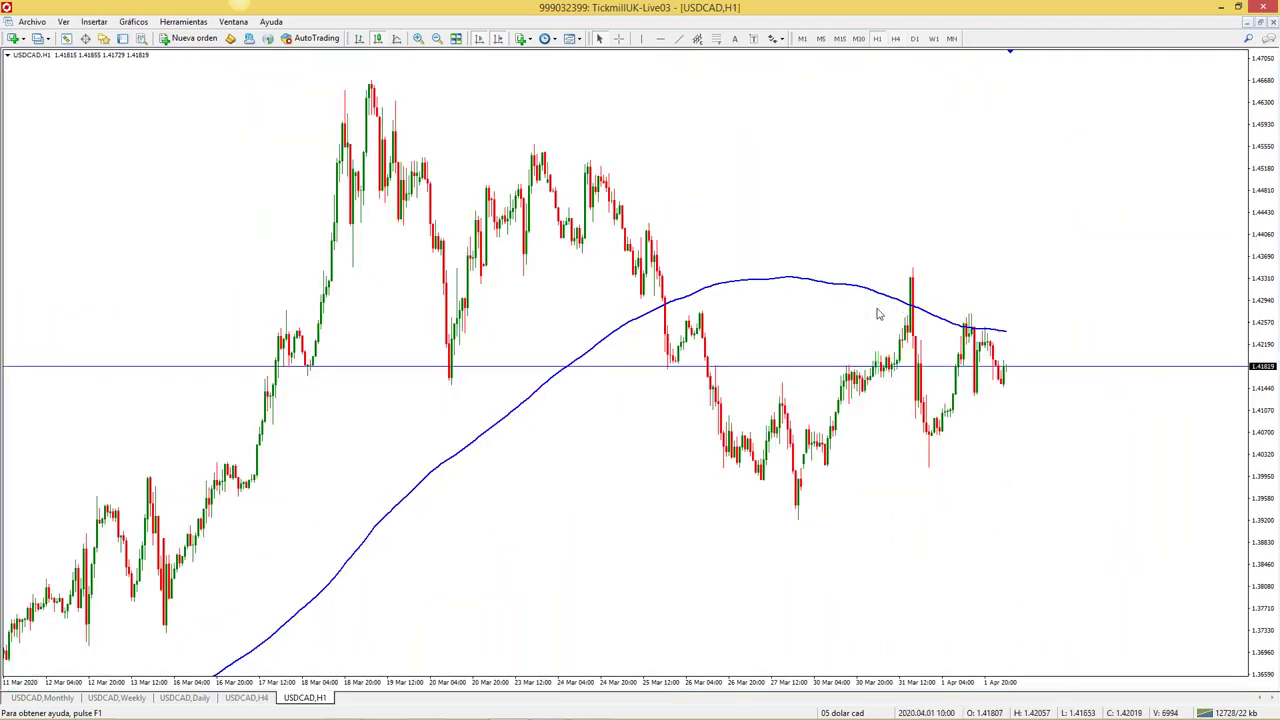
{"action": "left_click", "coordinate": [1263, 23]}
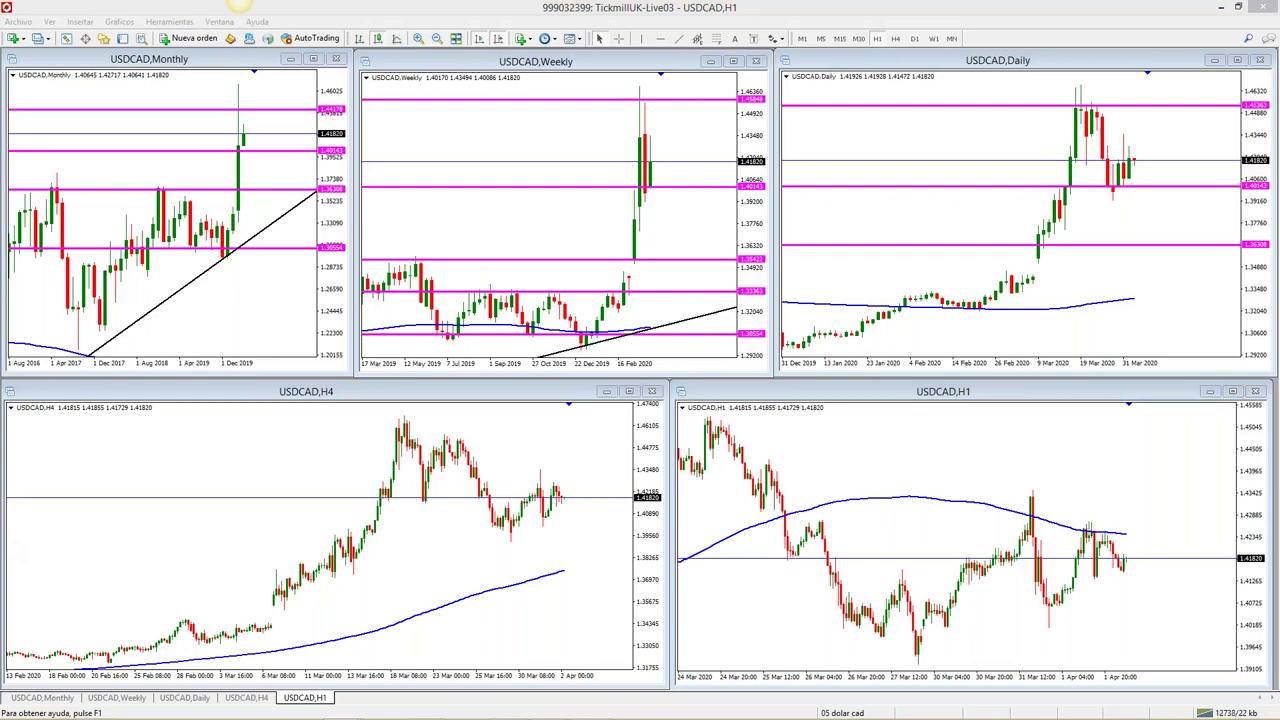
Look over the USDCAD monthly and H4 charts and switch to the "04 dolar nzd" chart profile
{"action": "left_click", "coordinate": [255, 447]}
{"action": "left_click_drag", "start_coordinate": [332, 371], "coordinate": [333, 372]}
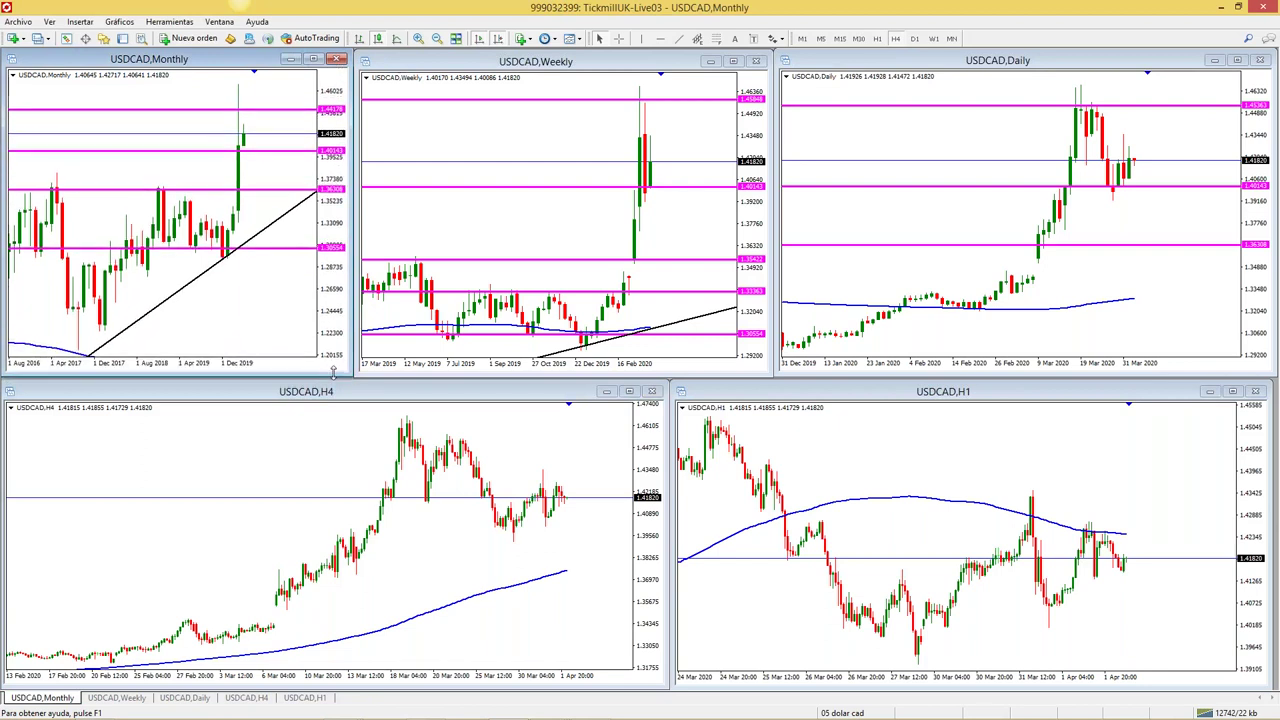
{"action": "left_click", "coordinate": [325, 432]}
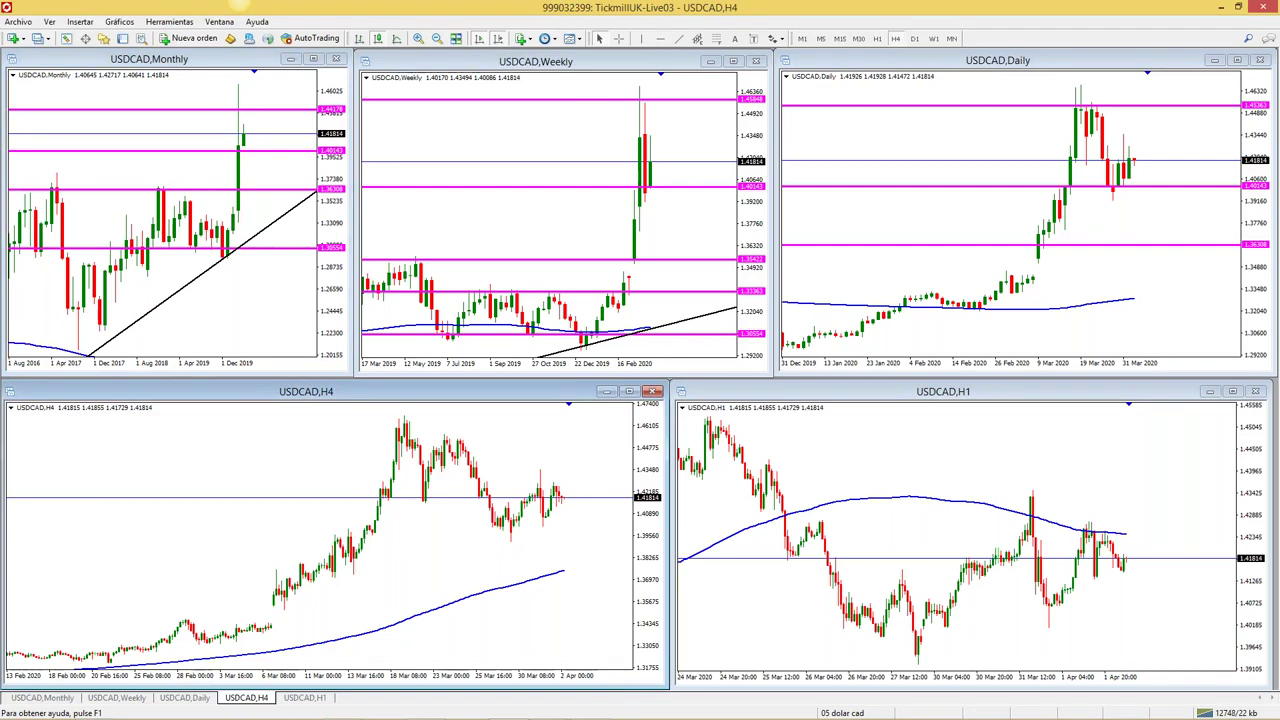
{"action": "left_click", "coordinate": [840, 713]}
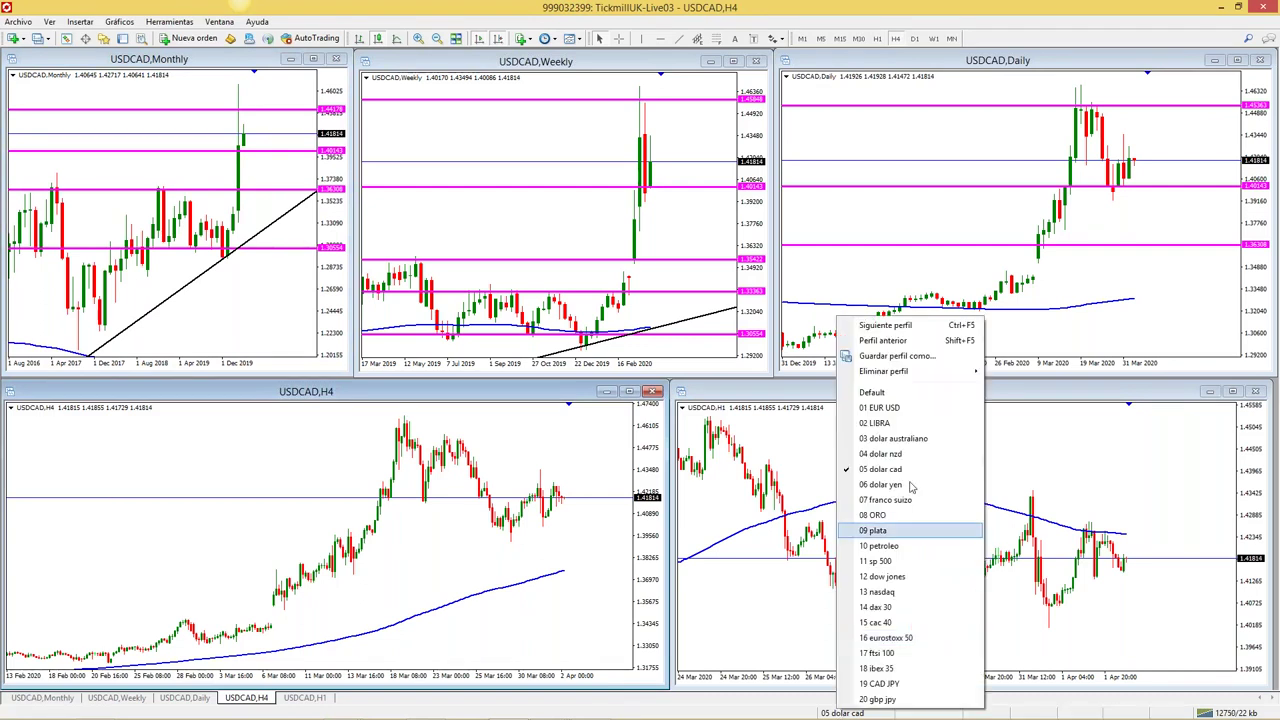
{"action": "left_click", "coordinate": [905, 454]}
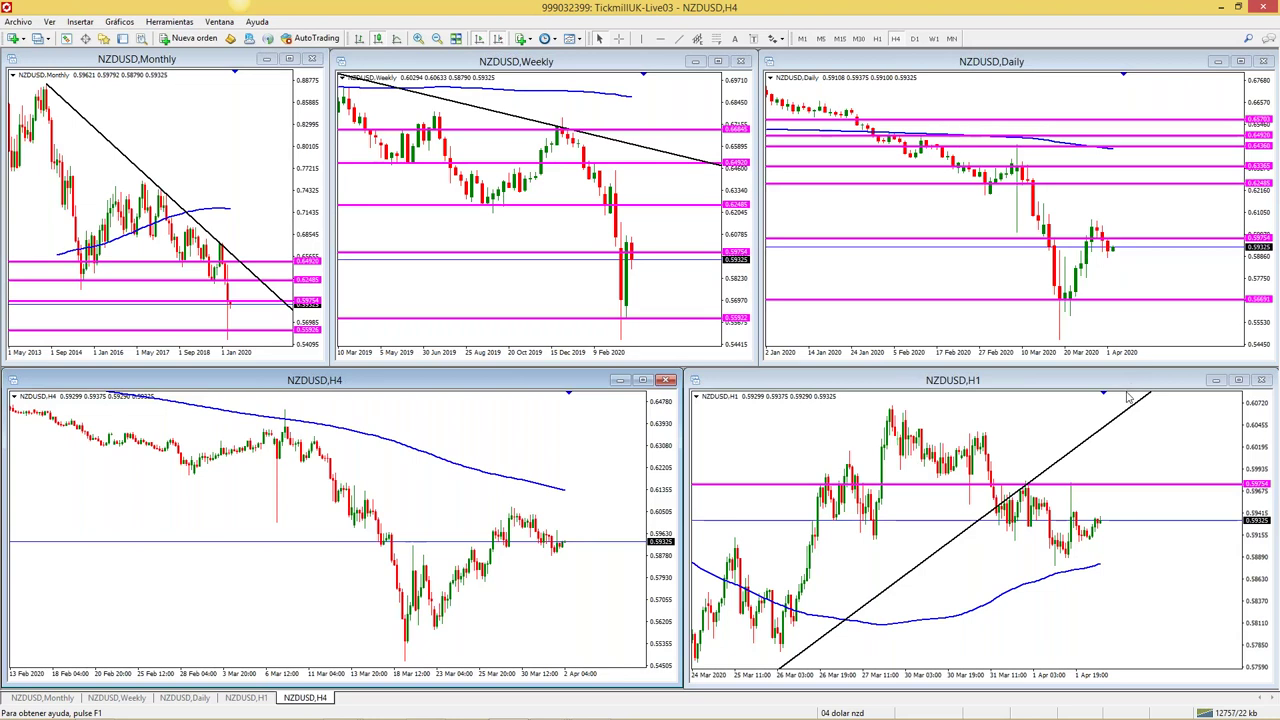
Try Fibonacci risk-reward levels on the full-size NZDUSD H1 chart, with entry about 0.58855 and stop loss about 0.59367, deleting them before restoring the tiled layout
{"action": "left_click", "coordinate": [1239, 381]}
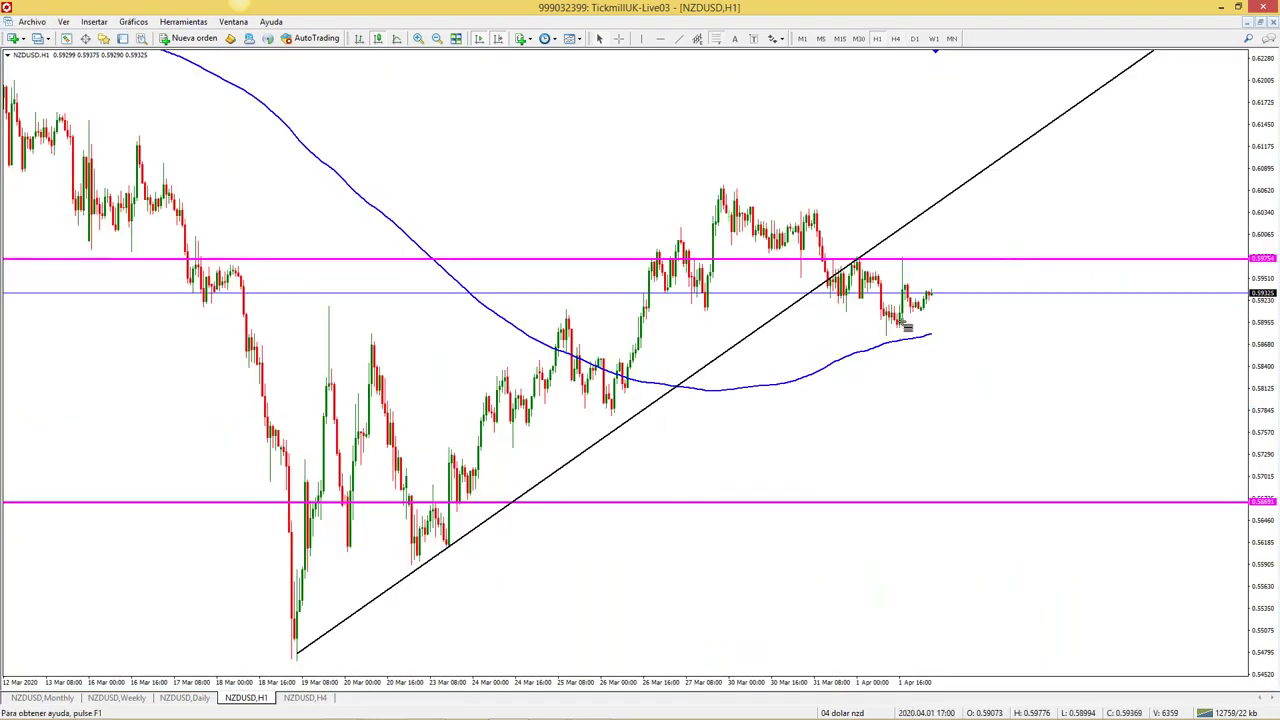
{"action": "left_click_drag", "start_coordinate": [888, 326], "coordinate": [822, 292]}
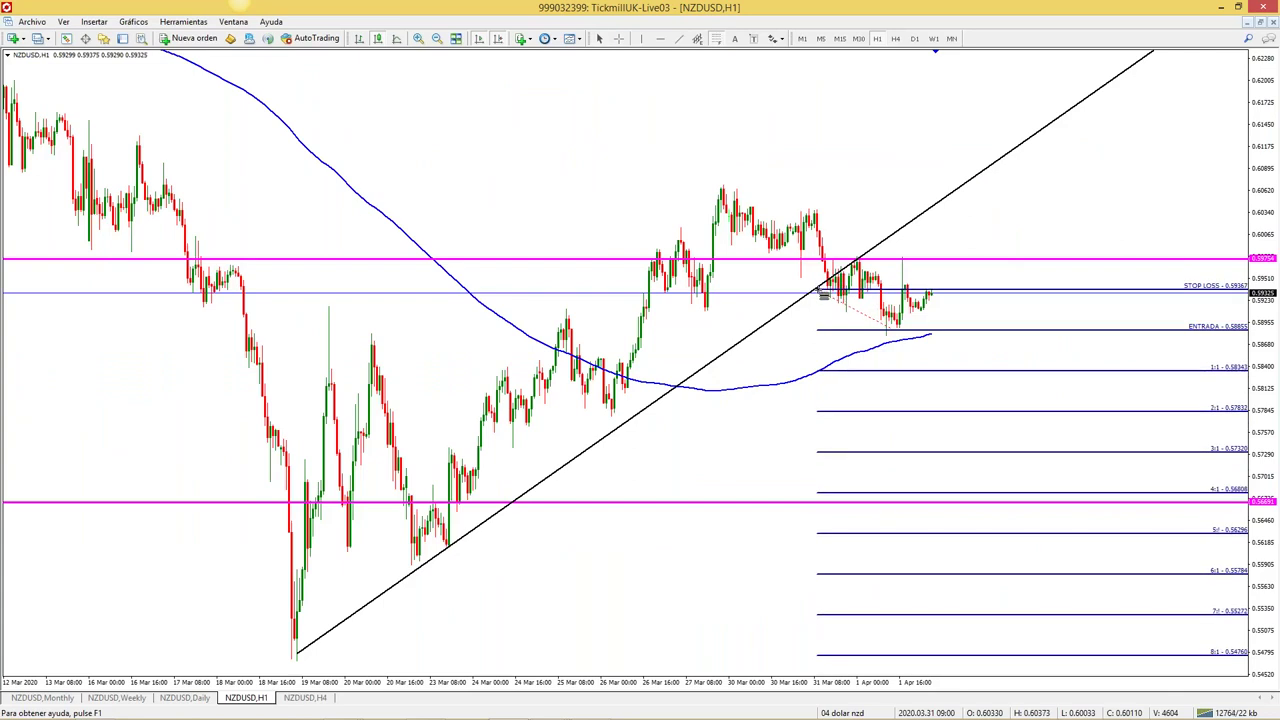
{"action": "key", "text": "Delete"}
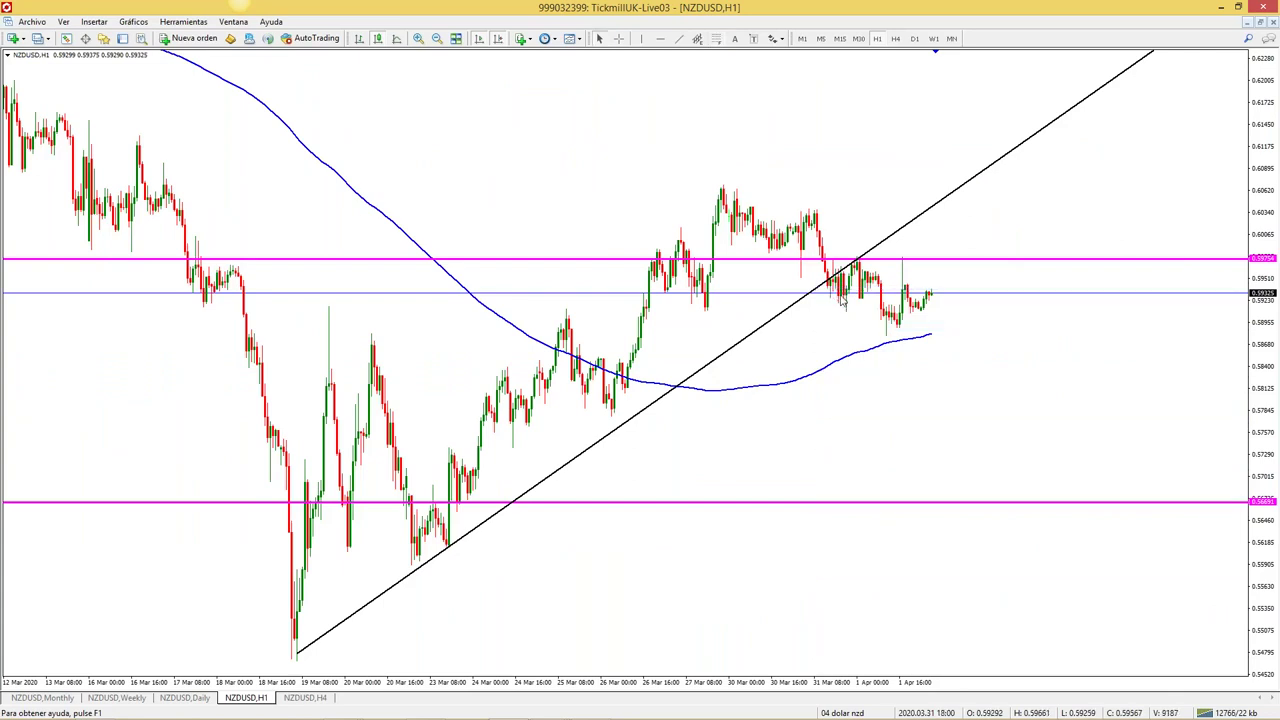
{"action": "left_click", "coordinate": [1259, 22]}
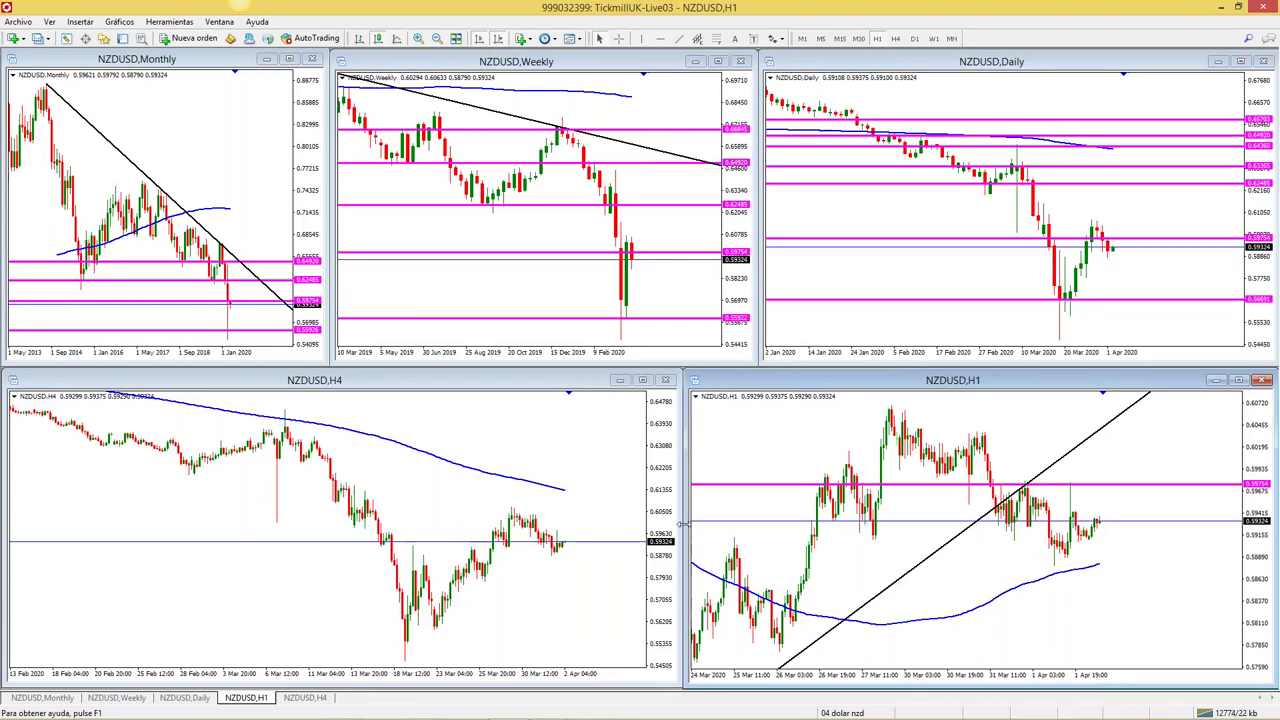
{"action": "left_click_drag", "start_coordinate": [676, 524], "coordinate": [681, 525]}
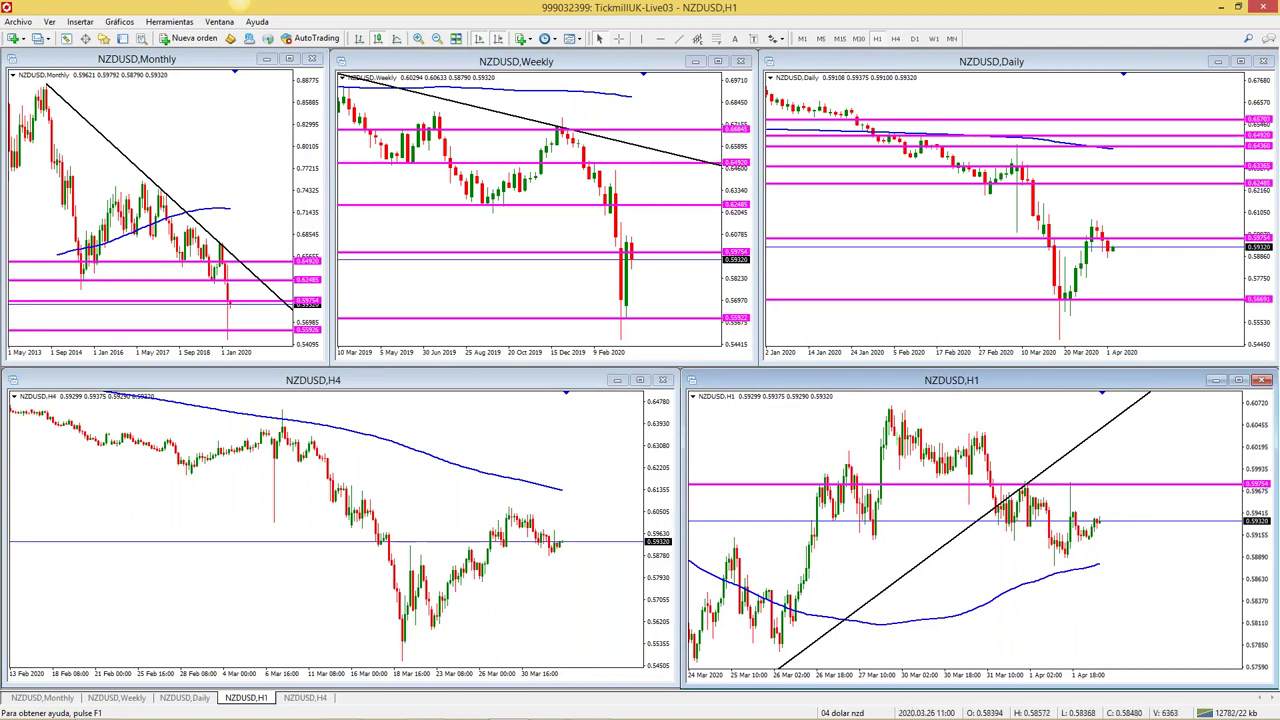
Load the "01 EUR USD" profile and draw a rising trendline from the 23 March low on the full-size EURUSD H1 chart, restoring the tiled layout
{"action": "left_click", "coordinate": [842, 713]}
{"action": "left_click", "coordinate": [886, 410]}
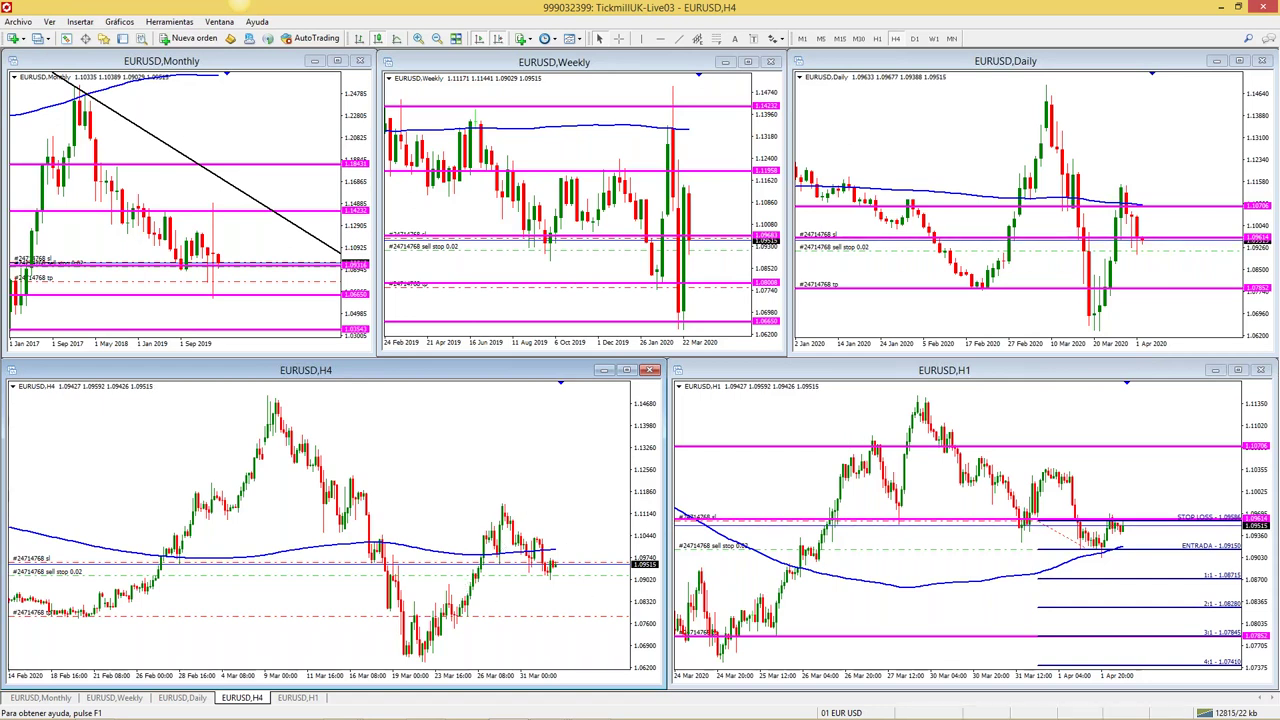
{"action": "left_click", "coordinate": [1238, 370]}
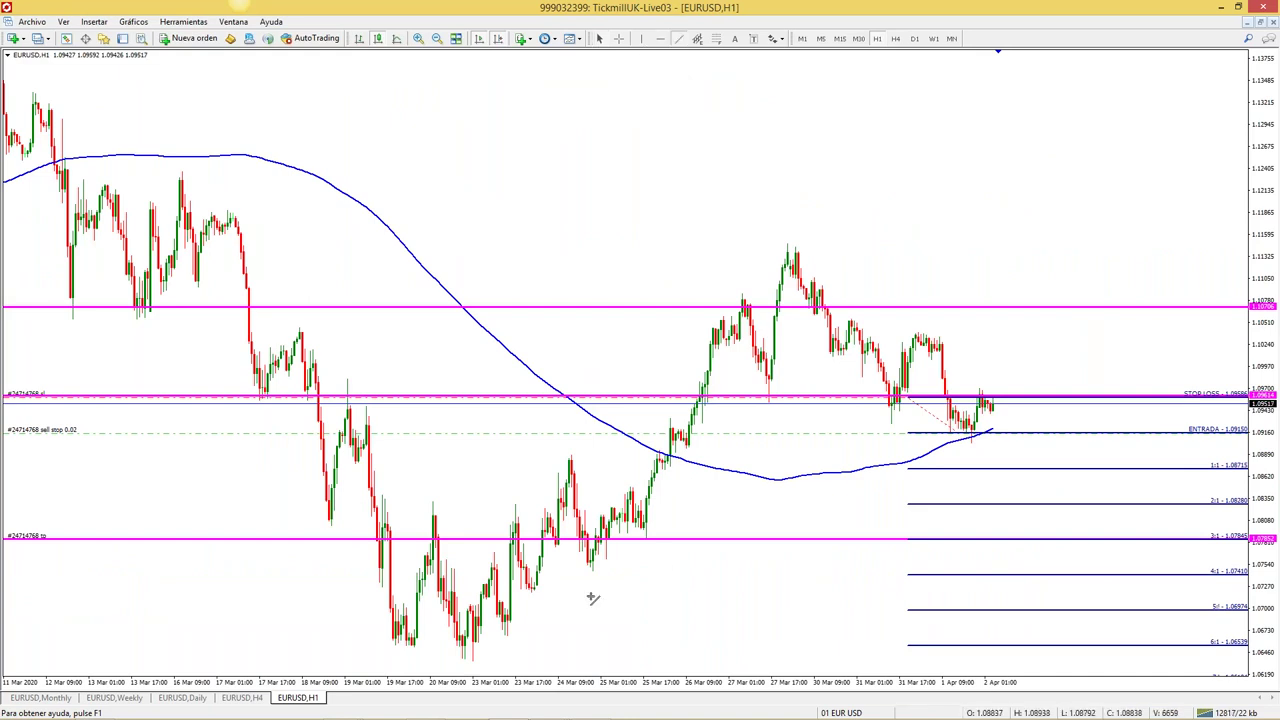
{"action": "left_click_drag", "start_coordinate": [478, 652], "coordinate": [617, 573]}
{"action": "left_click", "coordinate": [1259, 21]}
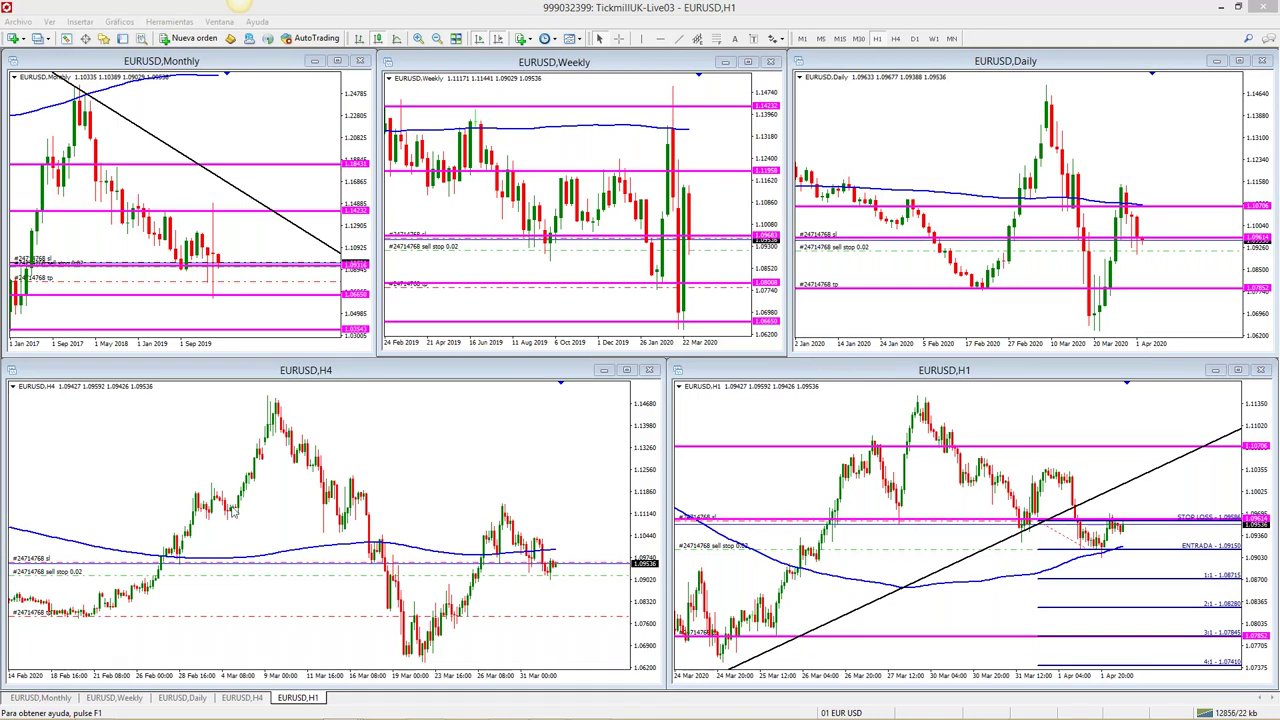
{"action": "left_click", "coordinate": [248, 453]}
{"action": "left_click", "coordinate": [310, 324]}
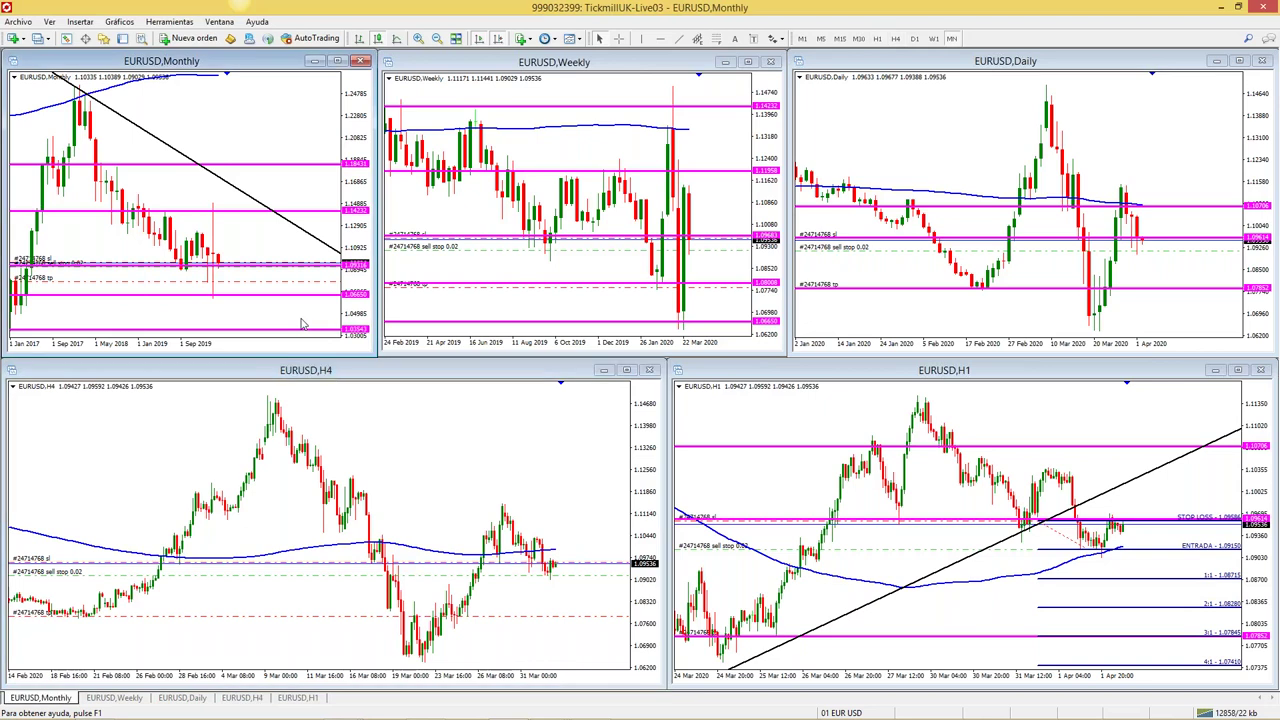
{"action": "left_click", "coordinate": [446, 204]}
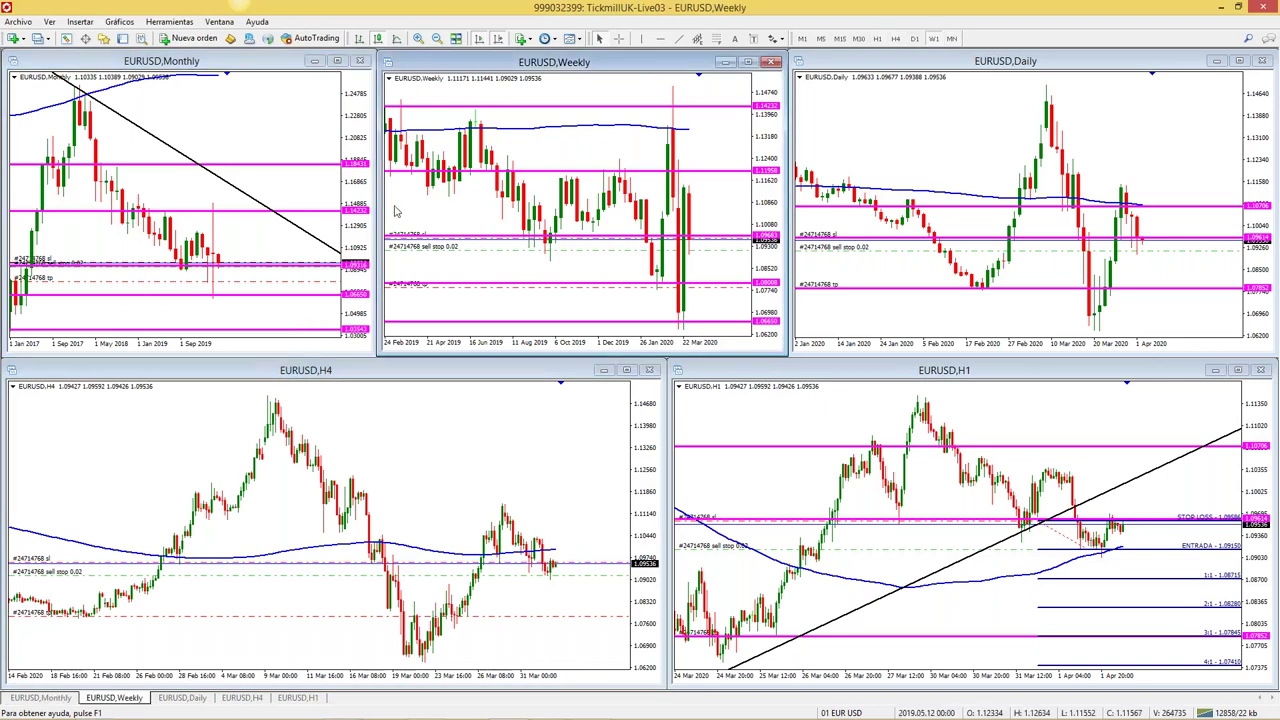
{"action": "left_click", "coordinate": [270, 150]}
{"action": "left_click", "coordinate": [417, 255]}
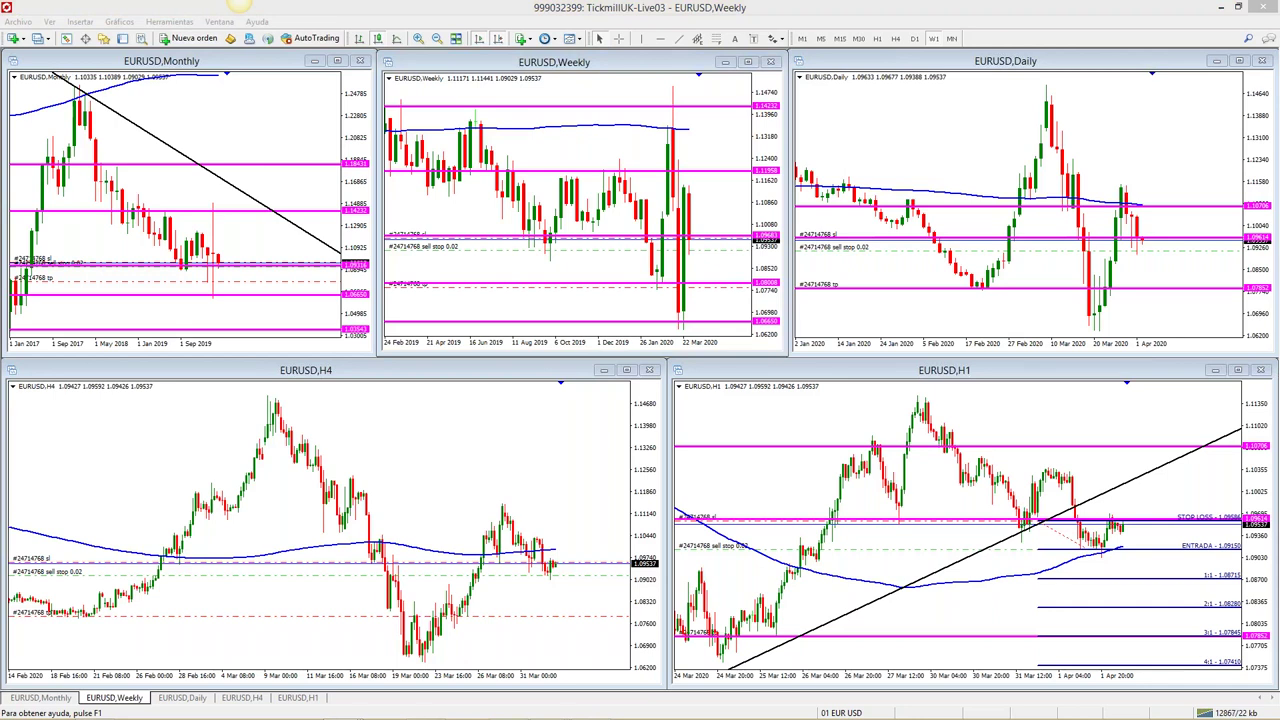
Examine the EURUSD H1 trendline and risk-reward levels at full size, zooming in and back out before restoring the tiled layout
{"action": "left_click", "coordinate": [1250, 378]}
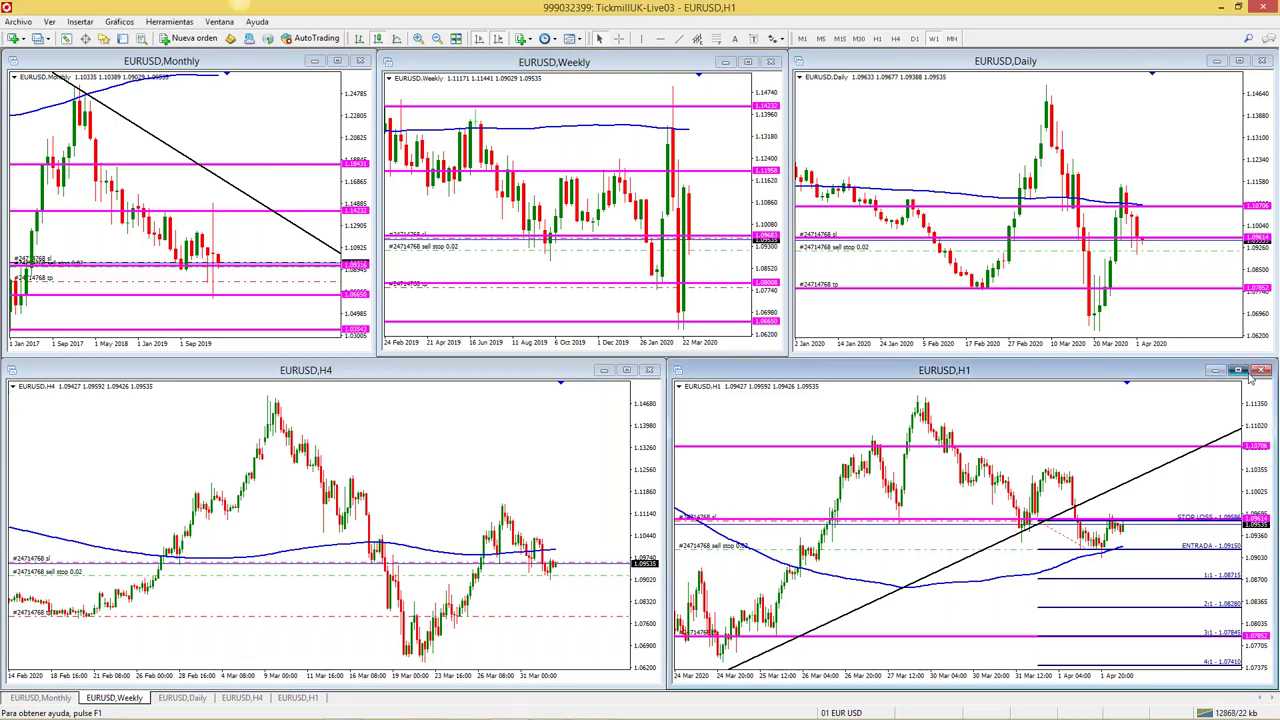
{"action": "left_click", "coordinate": [1238, 370]}
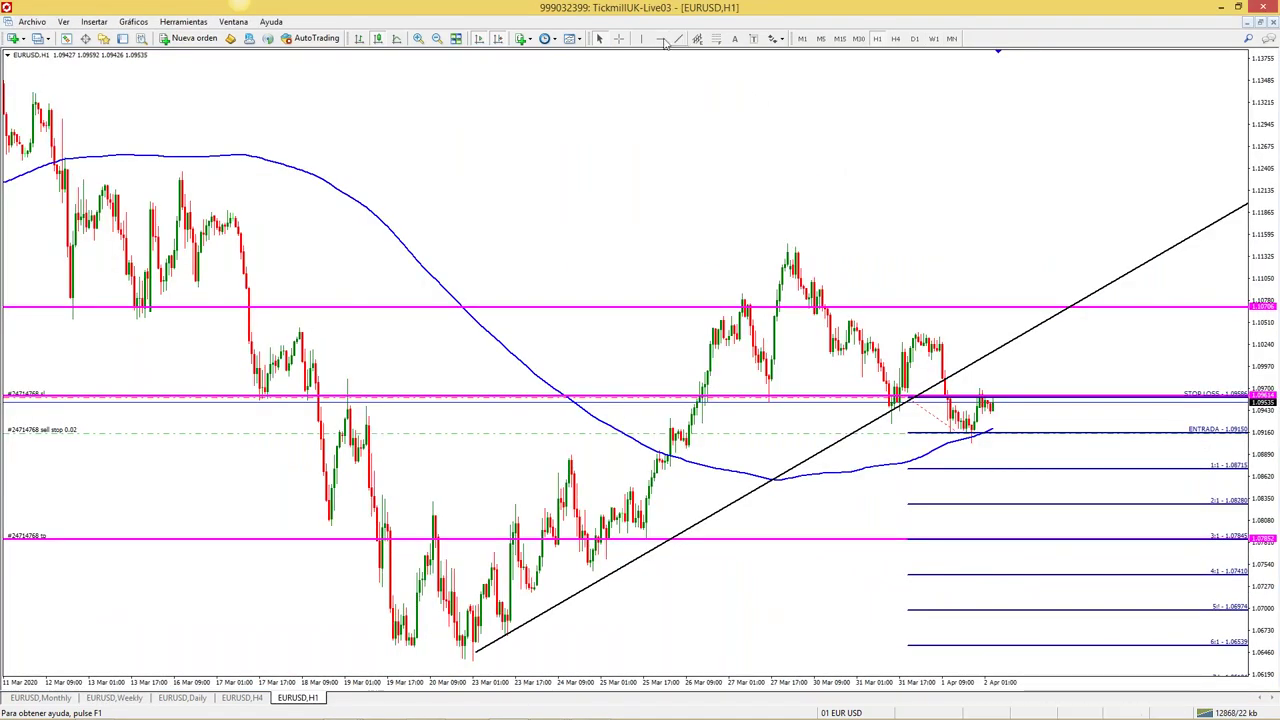
{"action": "left_click", "coordinate": [418, 38]}
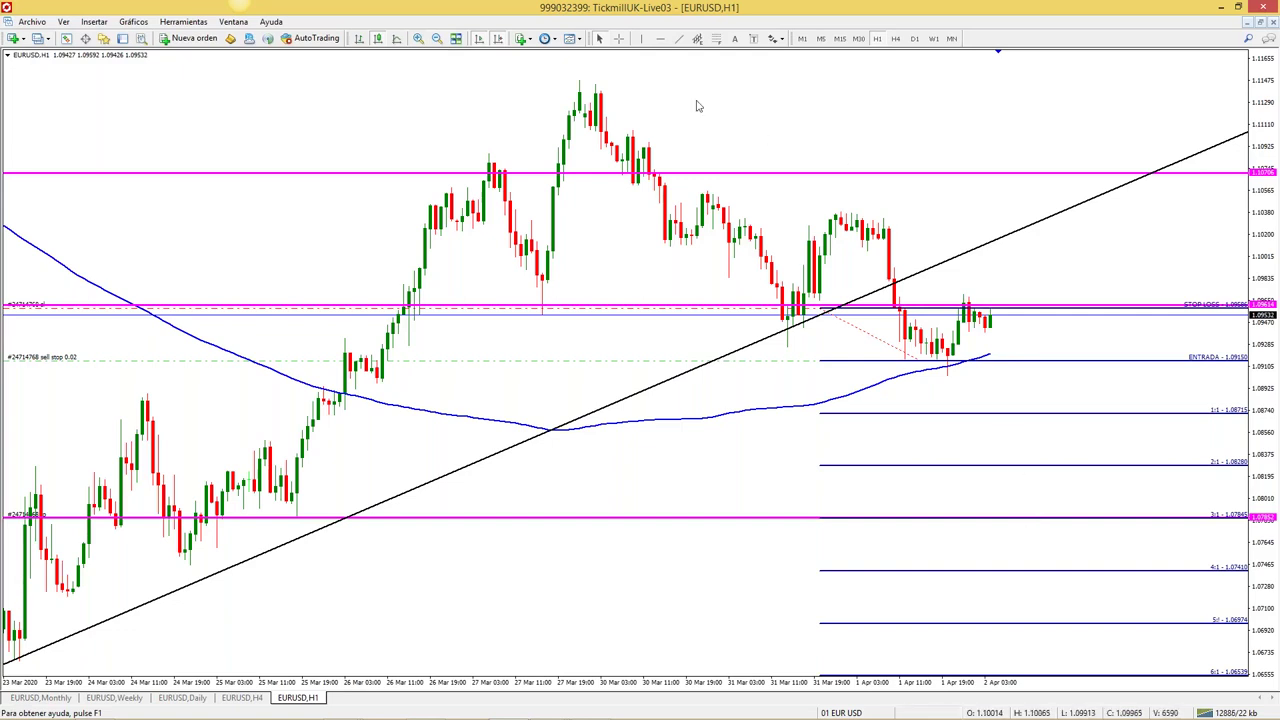
{"action": "left_click", "coordinate": [444, 38]}
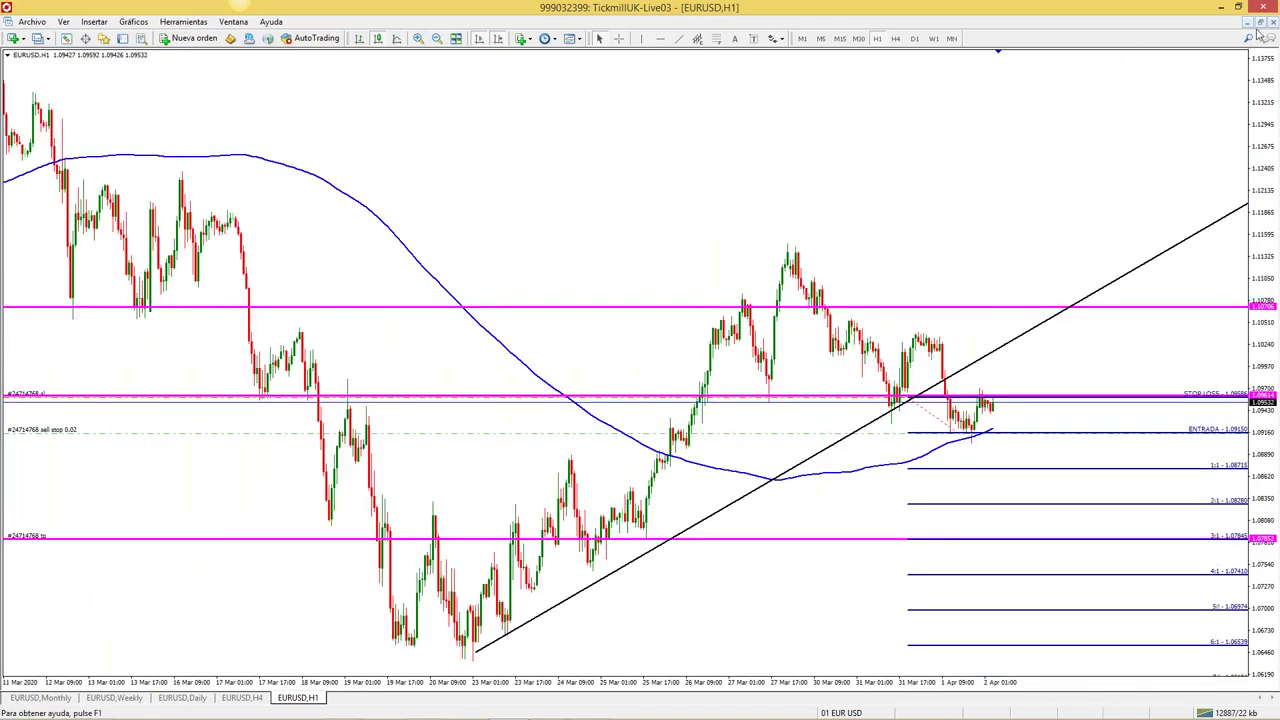
{"action": "left_click", "coordinate": [1254, 21]}
{"action": "key", "text": "alt+r"}
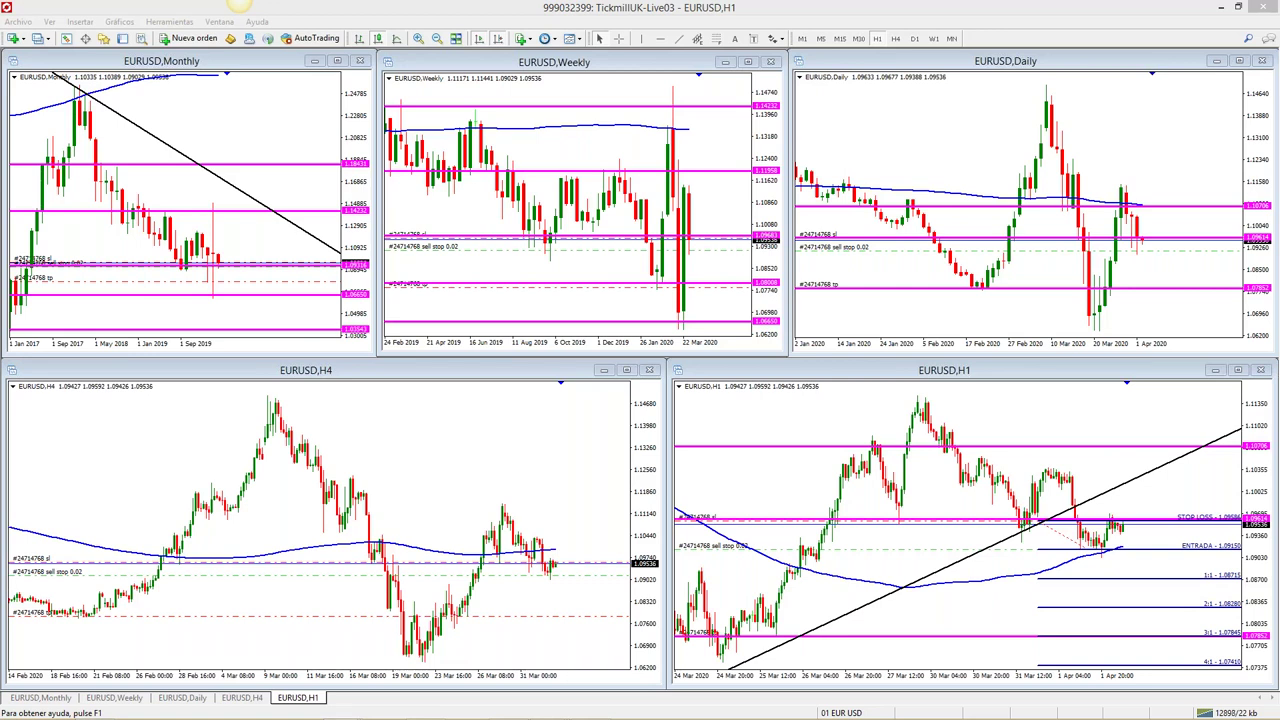
{"action": "left_click", "coordinate": [560, 468]}
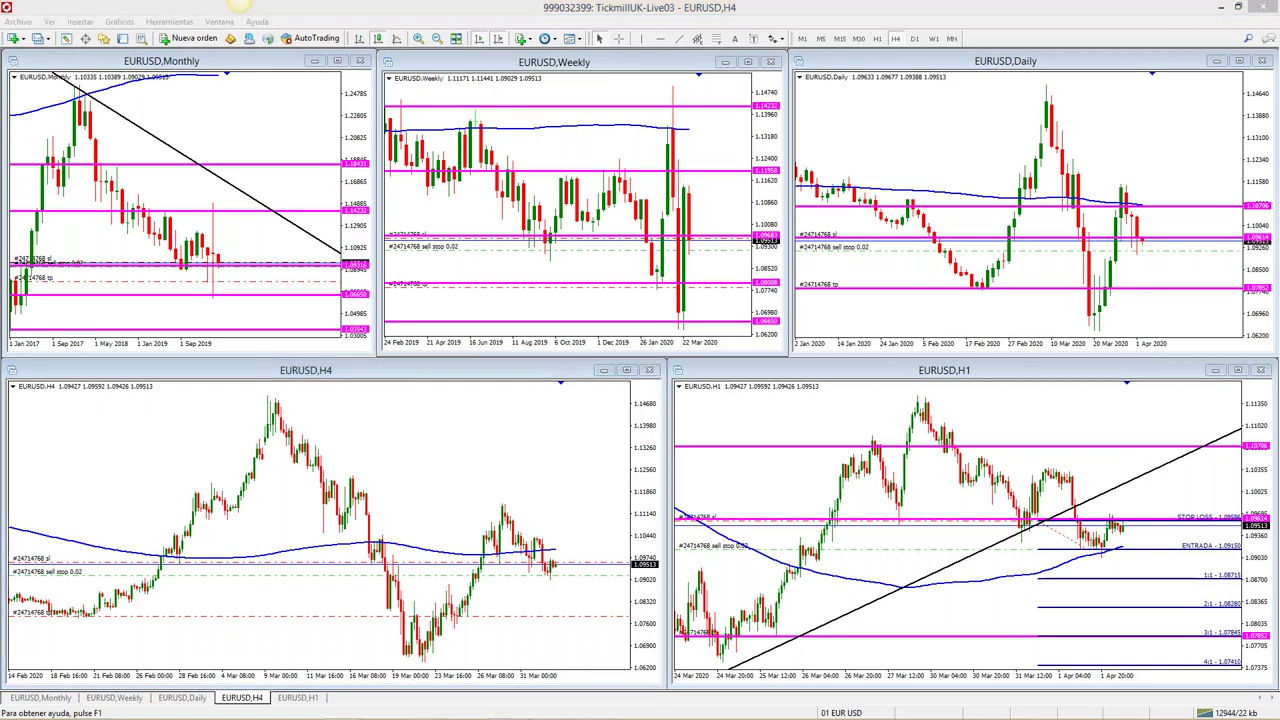
{"action": "left_click", "coordinate": [479, 428]}
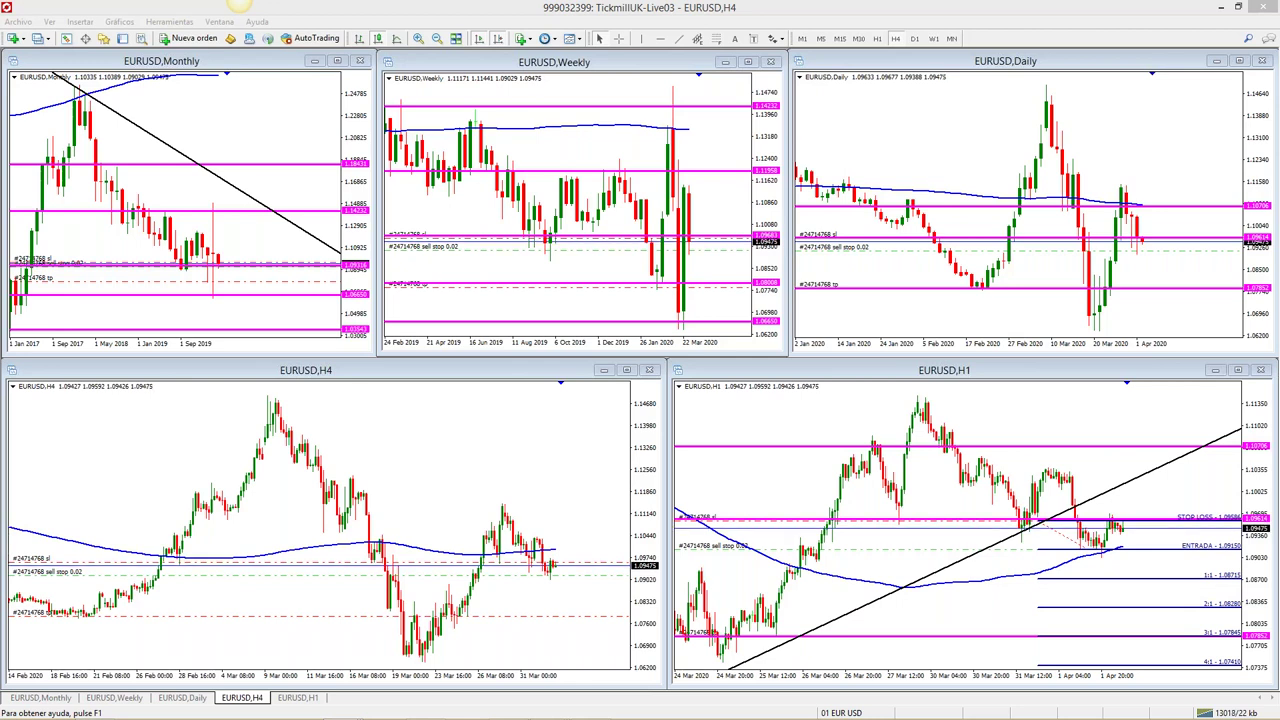
Switch to the PowerPoint slide show and advance past the legal and risk notice to the "Preguntas y Respuestas" slide
{"action": "mouse_move", "coordinate": [497, 712]}
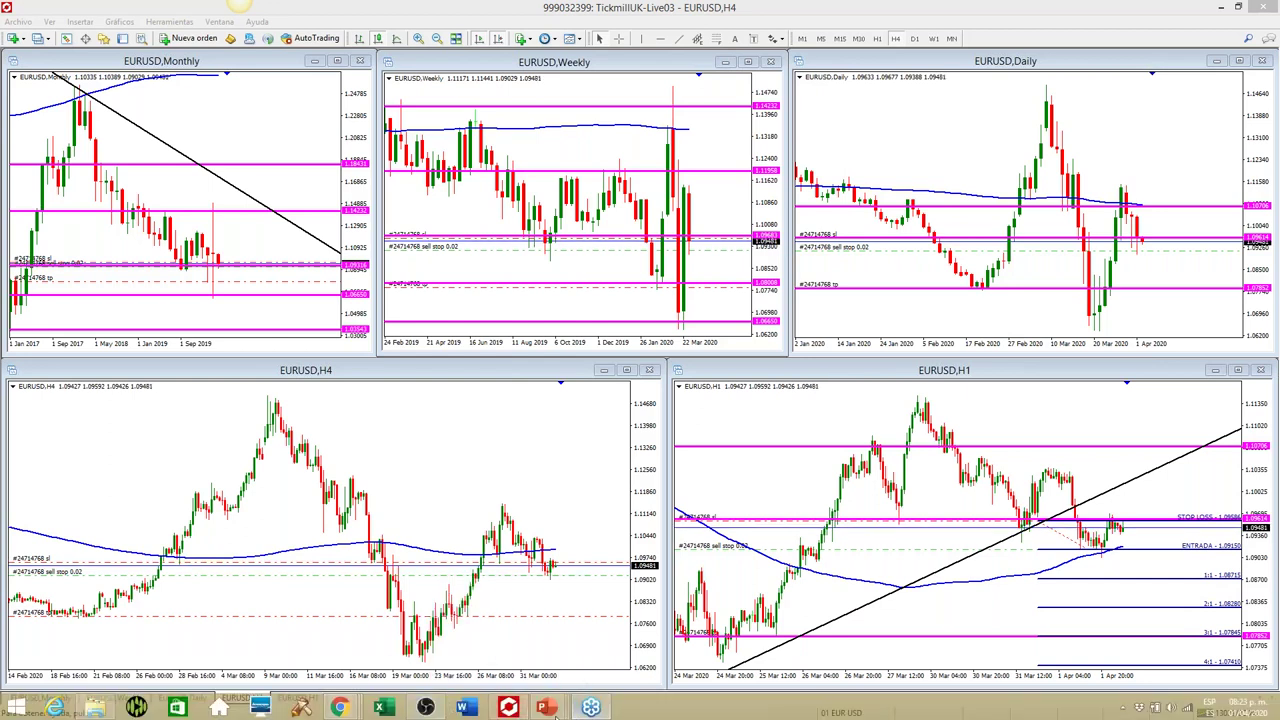
{"action": "mouse_move", "coordinate": [543, 709]}
{"action": "left_click", "coordinate": [547, 650]}
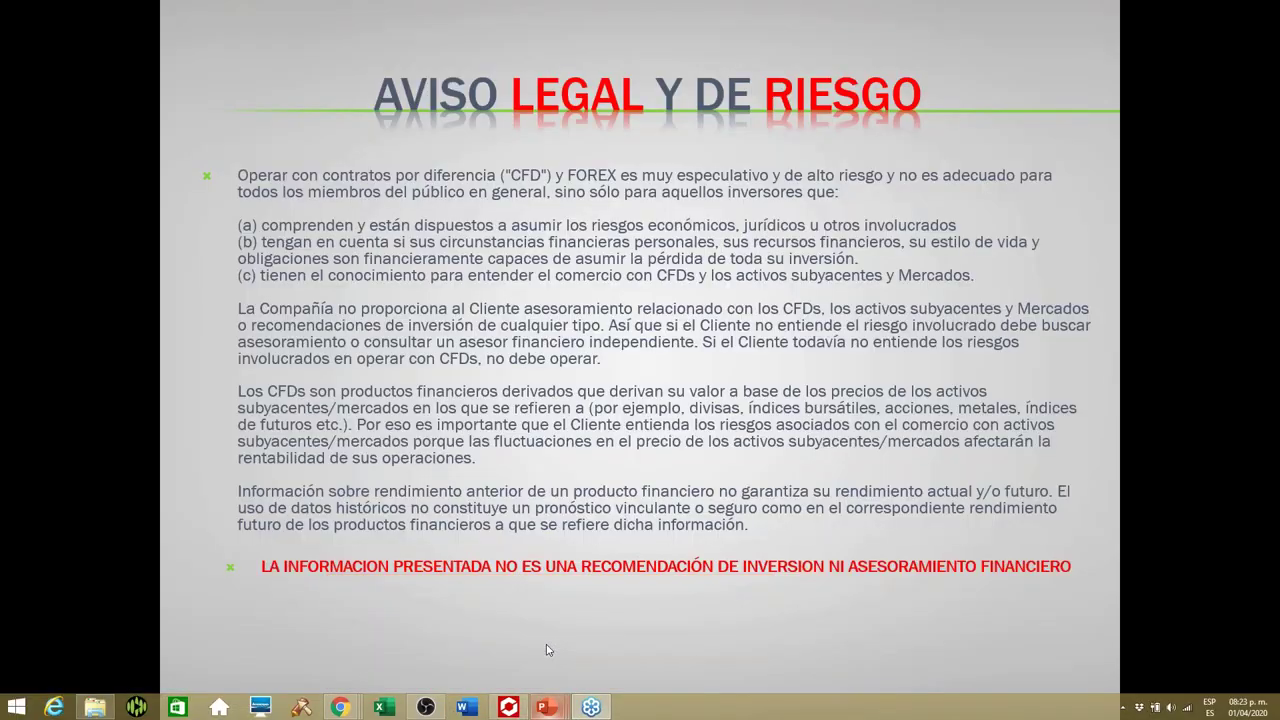
{"action": "left_click", "coordinate": [658, 500]}
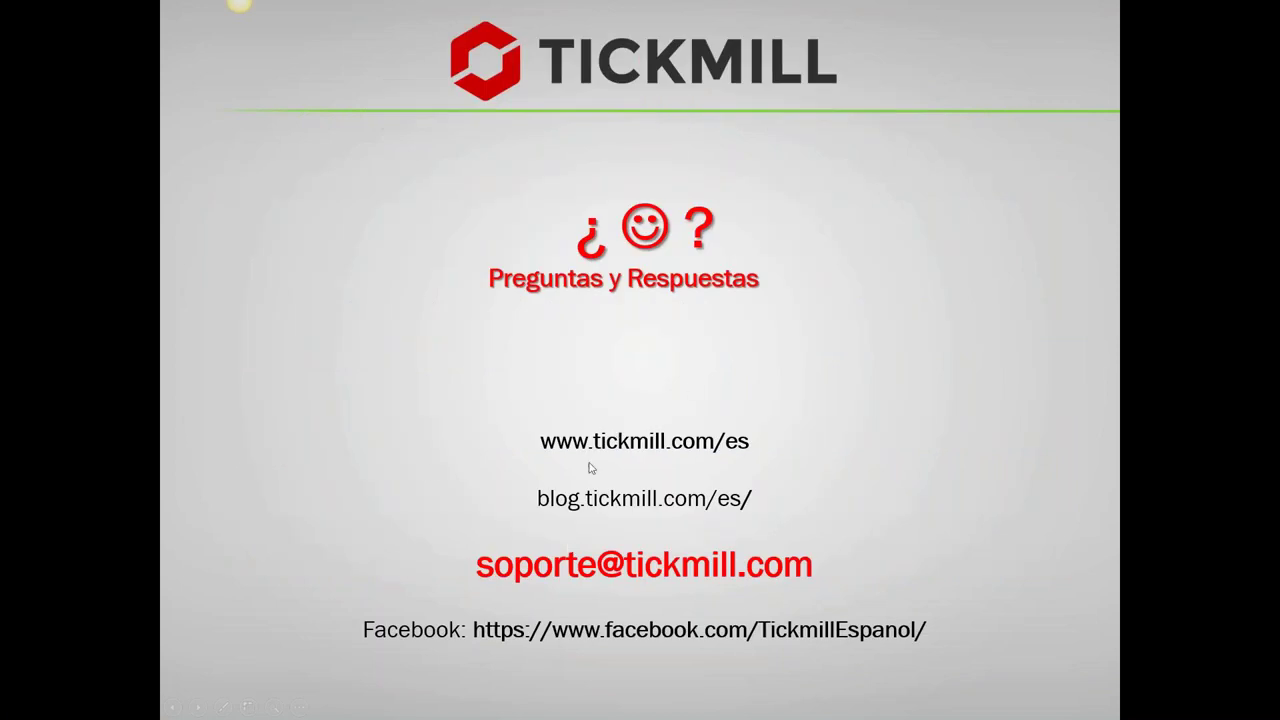